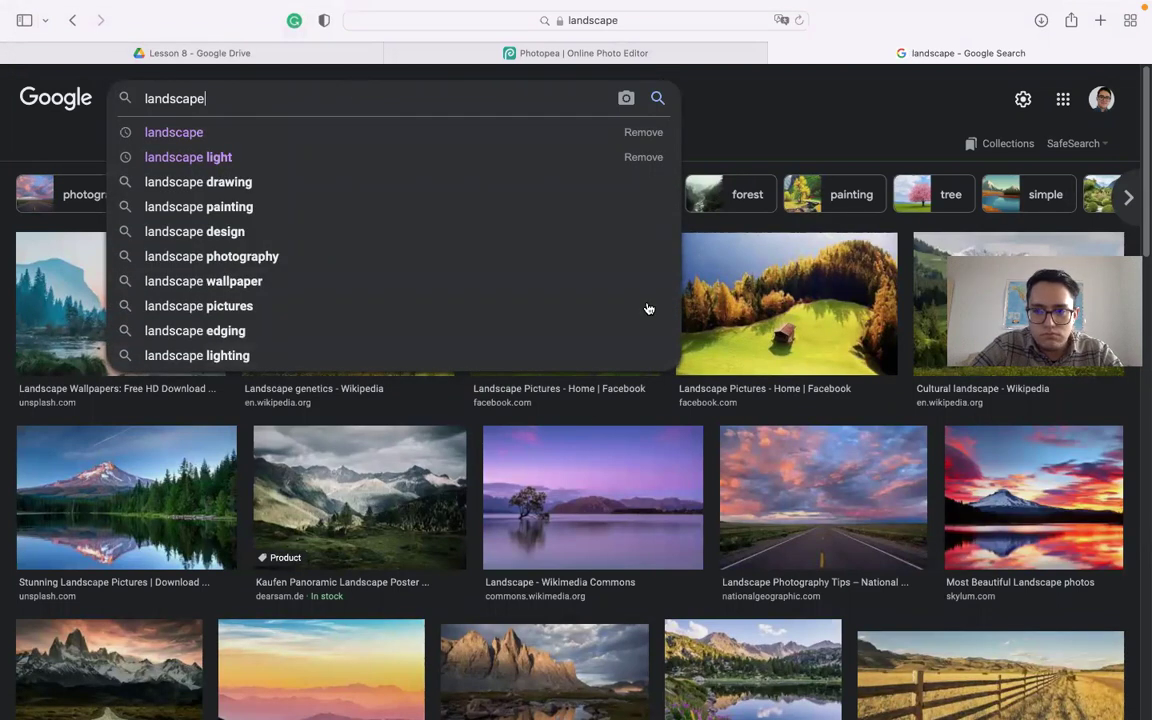
Search Google Images for "landscape montain" and preview the Unsplash photo of layered mountains at sunset
{"action": "type", "text": "monta"}
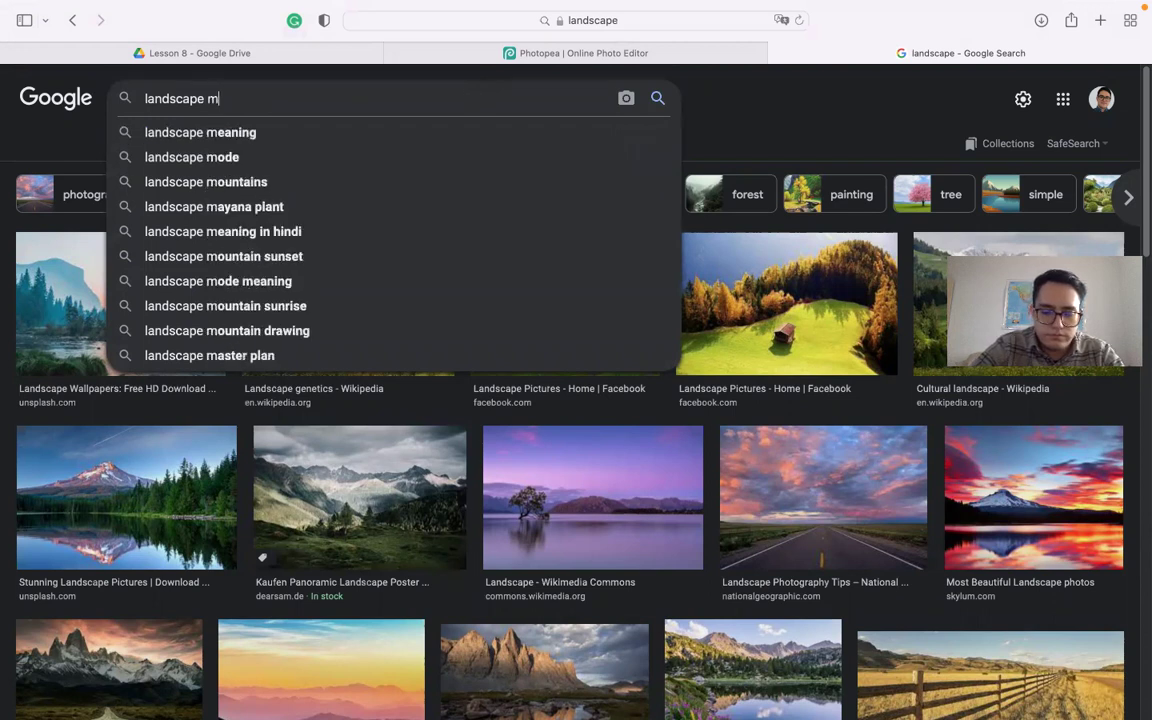
{"action": "type", "text": "in"}
{"action": "key", "text": "Return"}
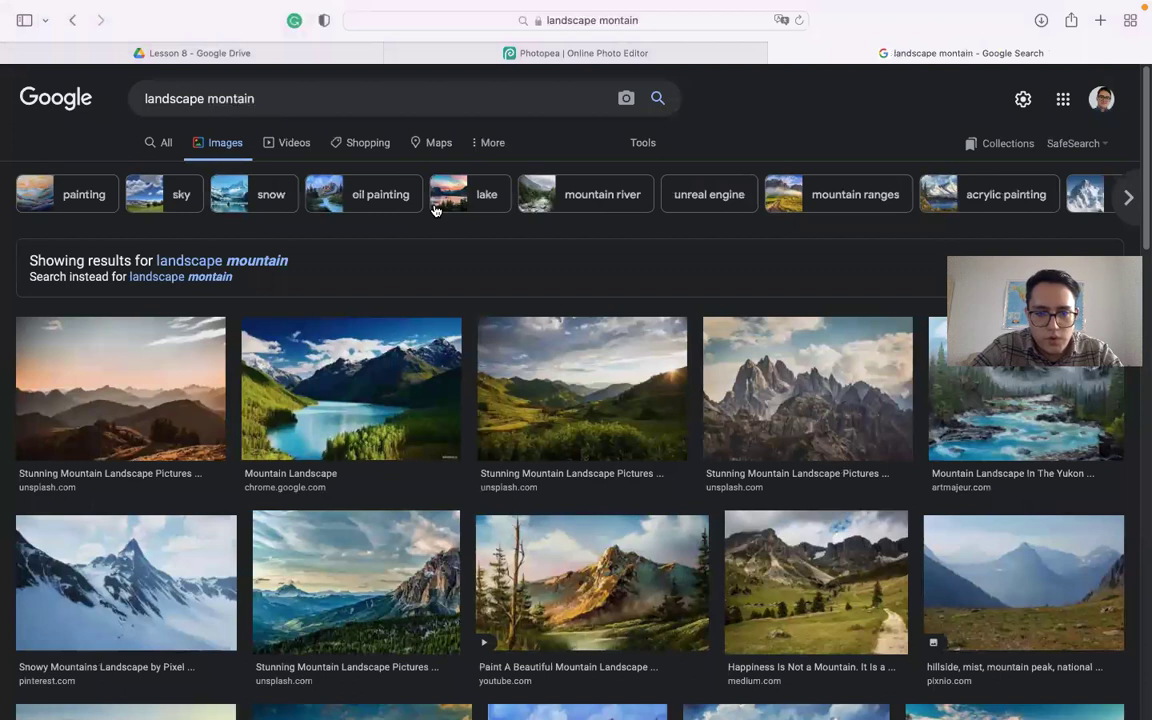
{"action": "left_click", "coordinate": [100, 361]}
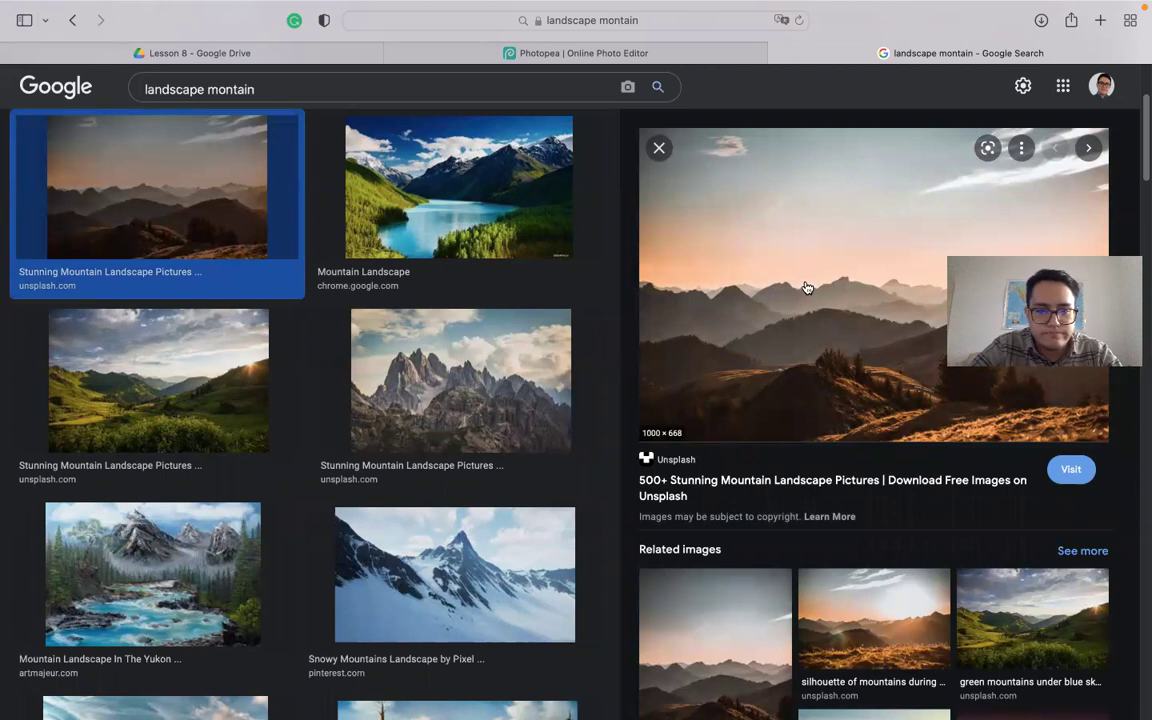
{"action": "scroll", "coordinate": [528, 390], "scroll_direction": "down", "scroll_amount": 3}
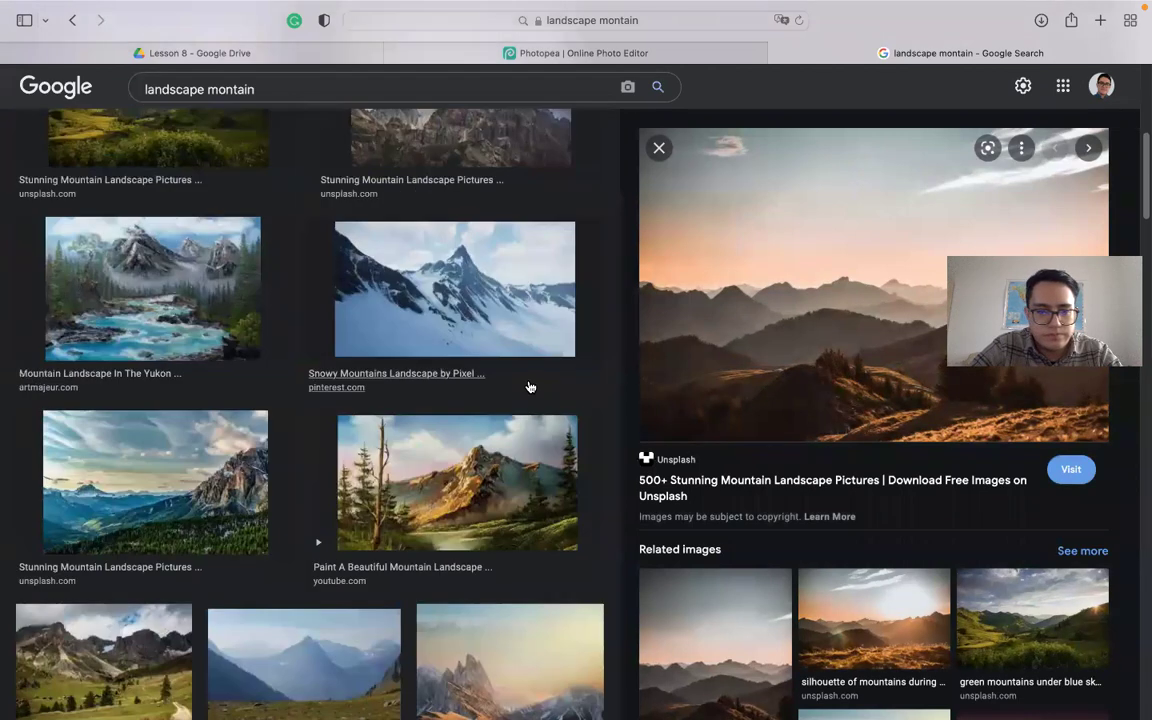
{"action": "scroll", "coordinate": [531, 383], "scroll_direction": "down", "scroll_amount": 2}
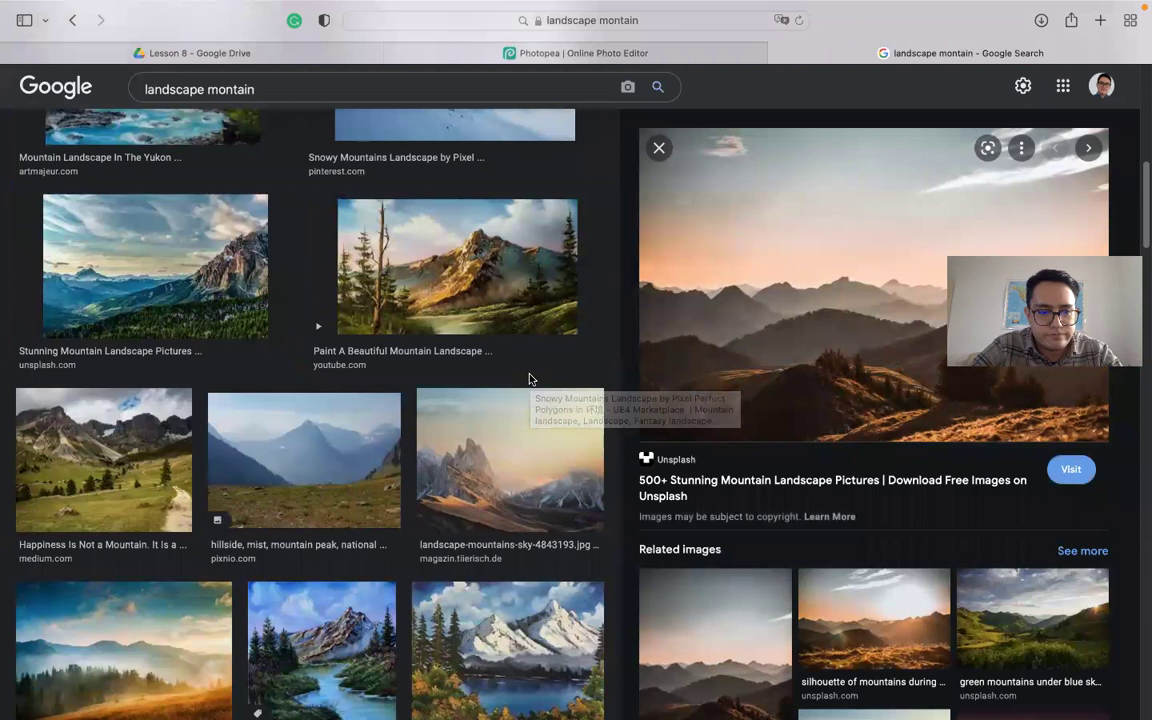
{"action": "scroll", "coordinate": [530, 378], "scroll_direction": "down", "scroll_amount": 1}
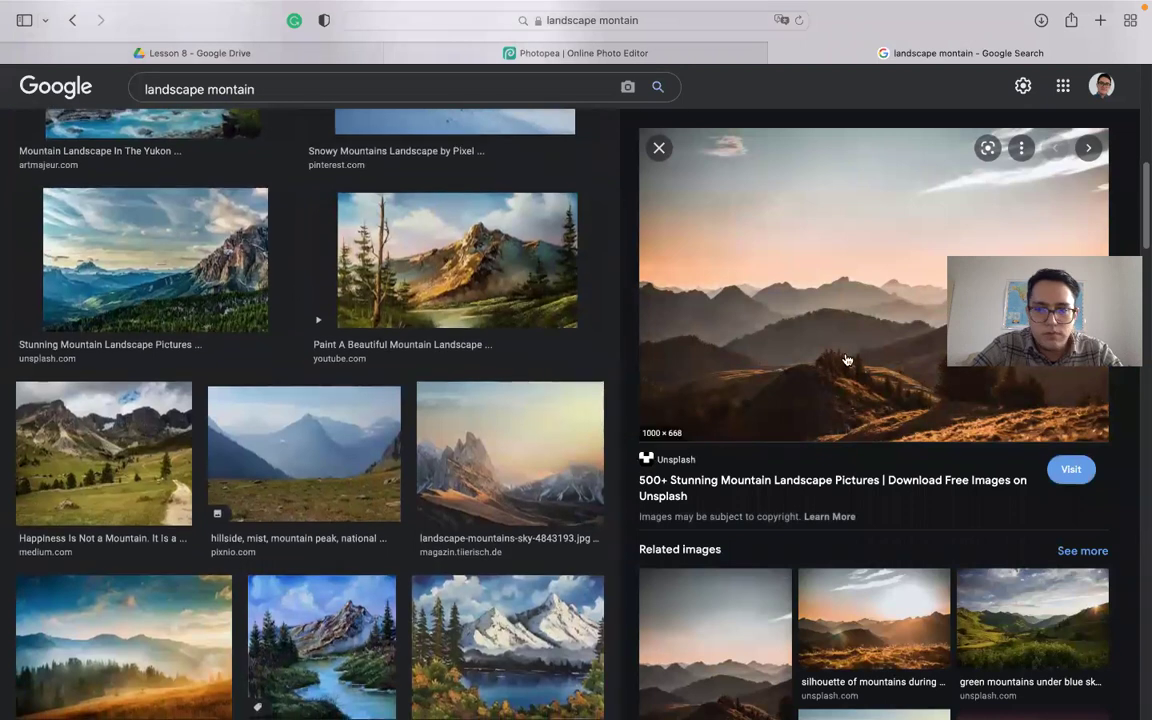
Save the previewed mountain photo to the Desktop folder under its suggested file name
{"action": "left_click_drag", "start_coordinate": [830, 279], "coordinate": [606, 60]}
{"action": "right_click", "coordinate": [772, 256]}
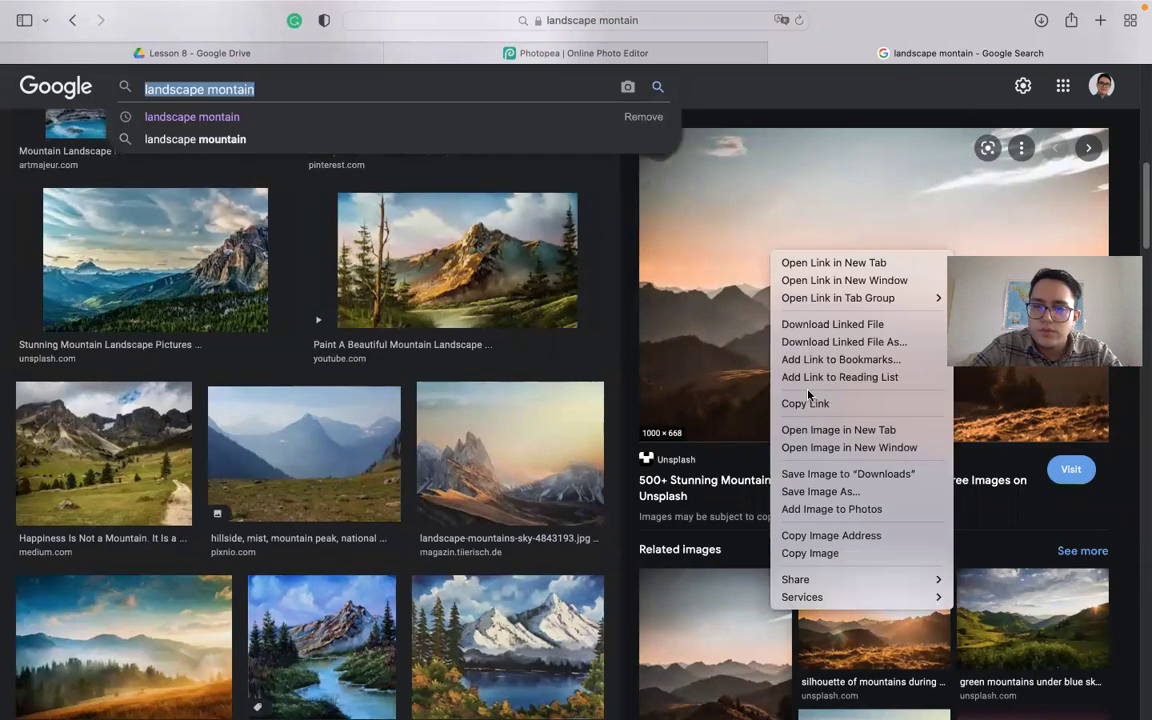
{"action": "left_click", "coordinate": [820, 474]}
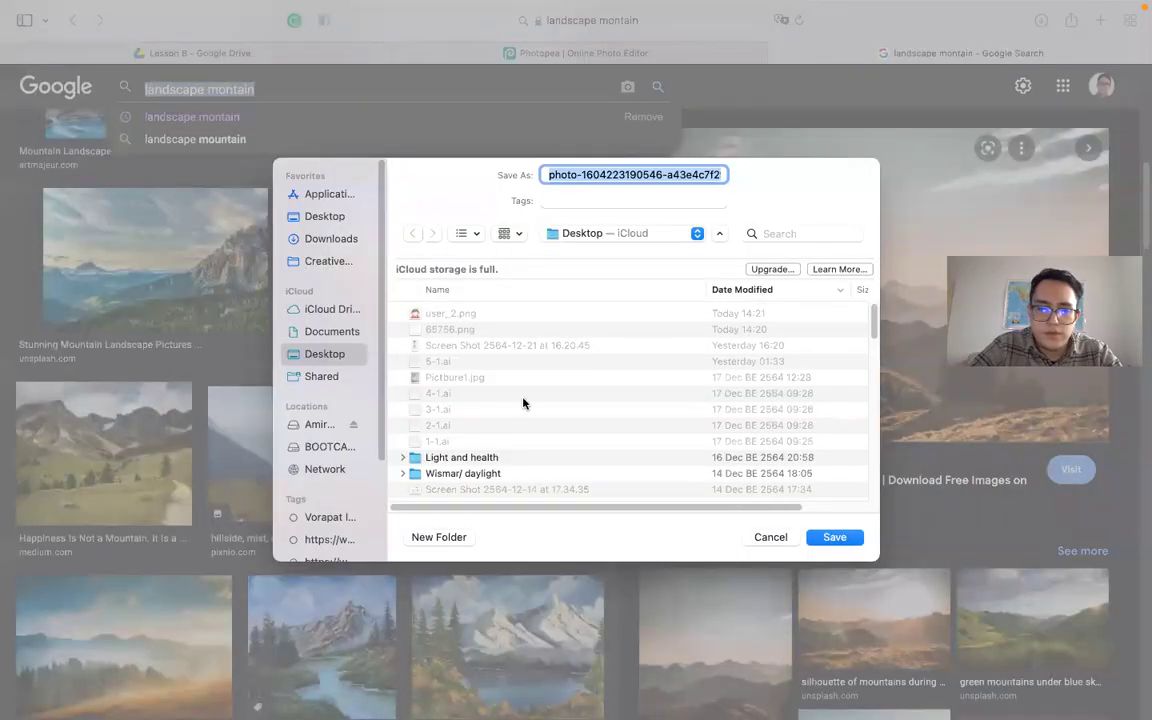
{"action": "left_click", "coordinate": [834, 537]}
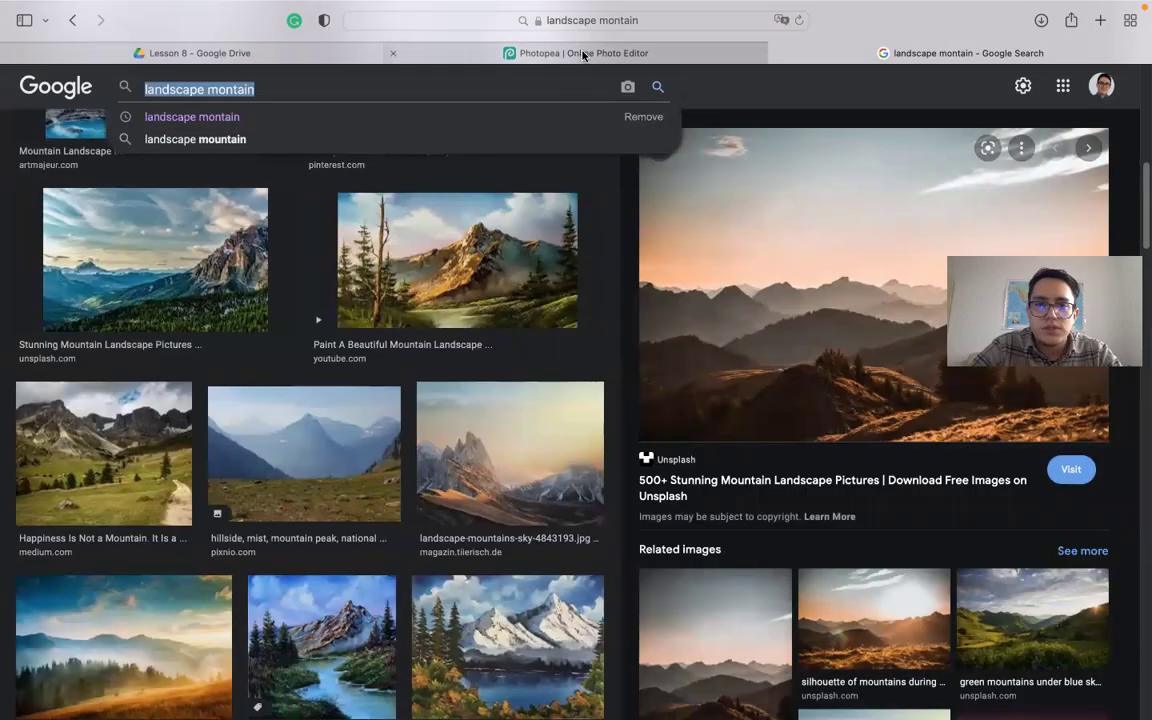
Switch to Photopea and close the blank New Project.psd document
{"action": "left_click", "coordinate": [583, 53]}
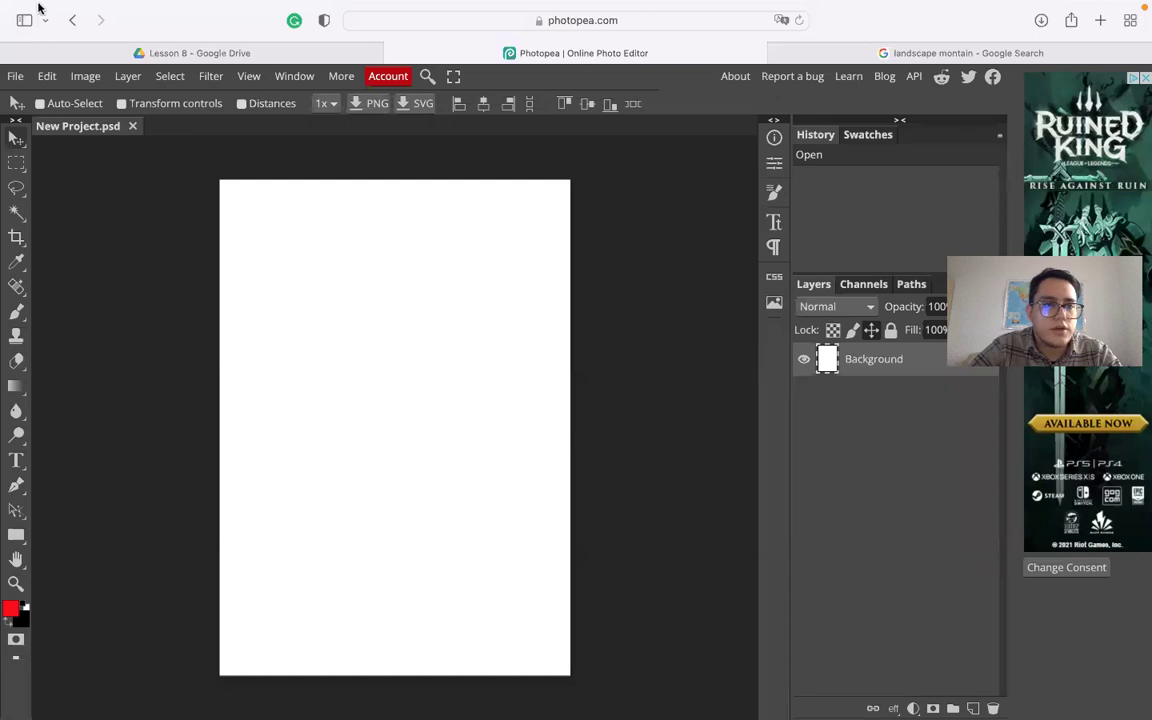
{"action": "mouse_move", "coordinate": [50, 6]}
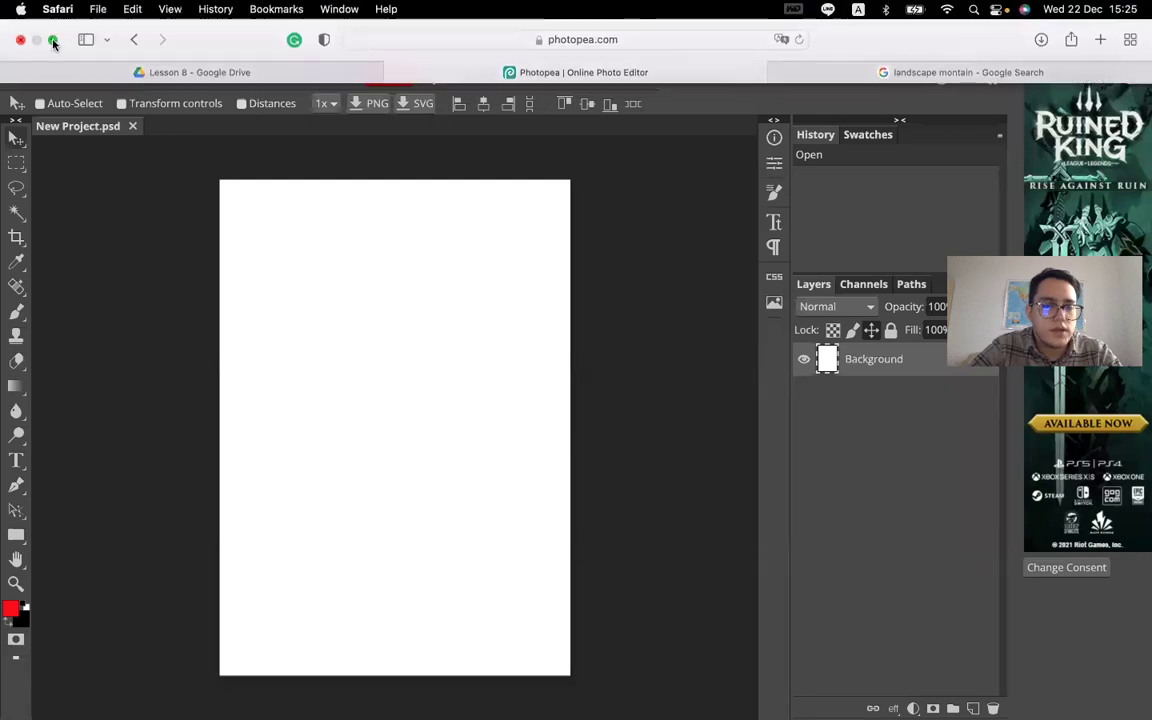
{"action": "left_click_drag", "start_coordinate": [297, 264], "coordinate": [366, 238]}
{"action": "left_click", "coordinate": [132, 126]}
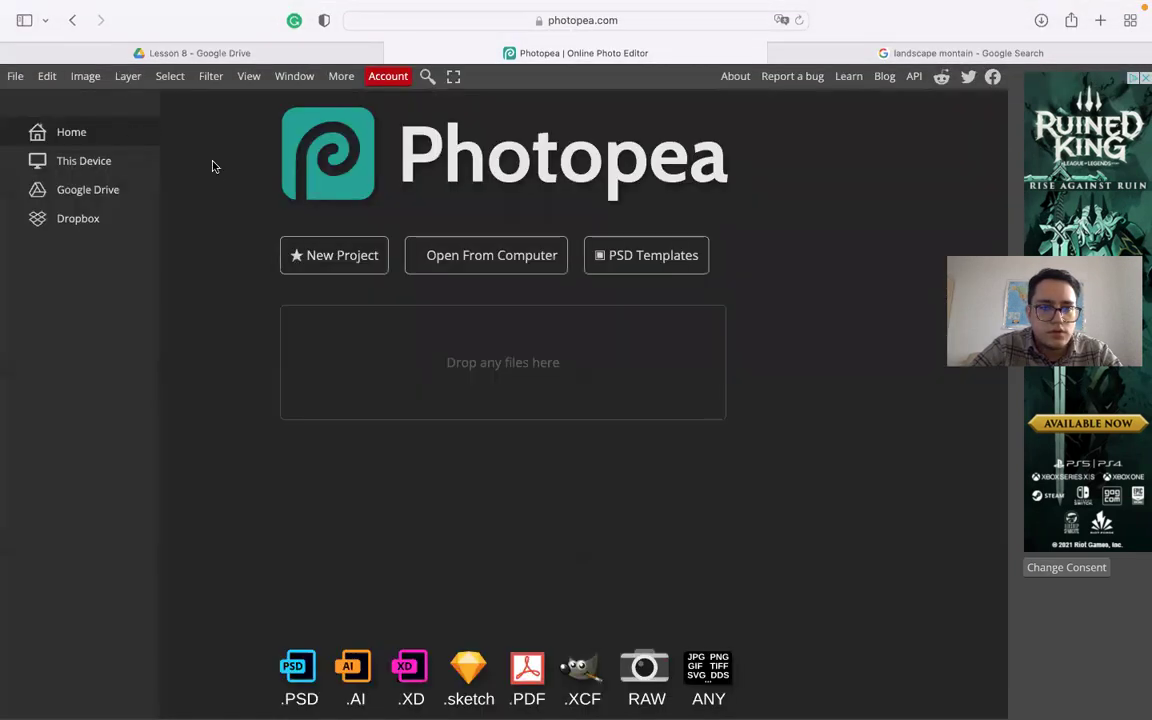
{"action": "left_click", "coordinate": [425, 262]}
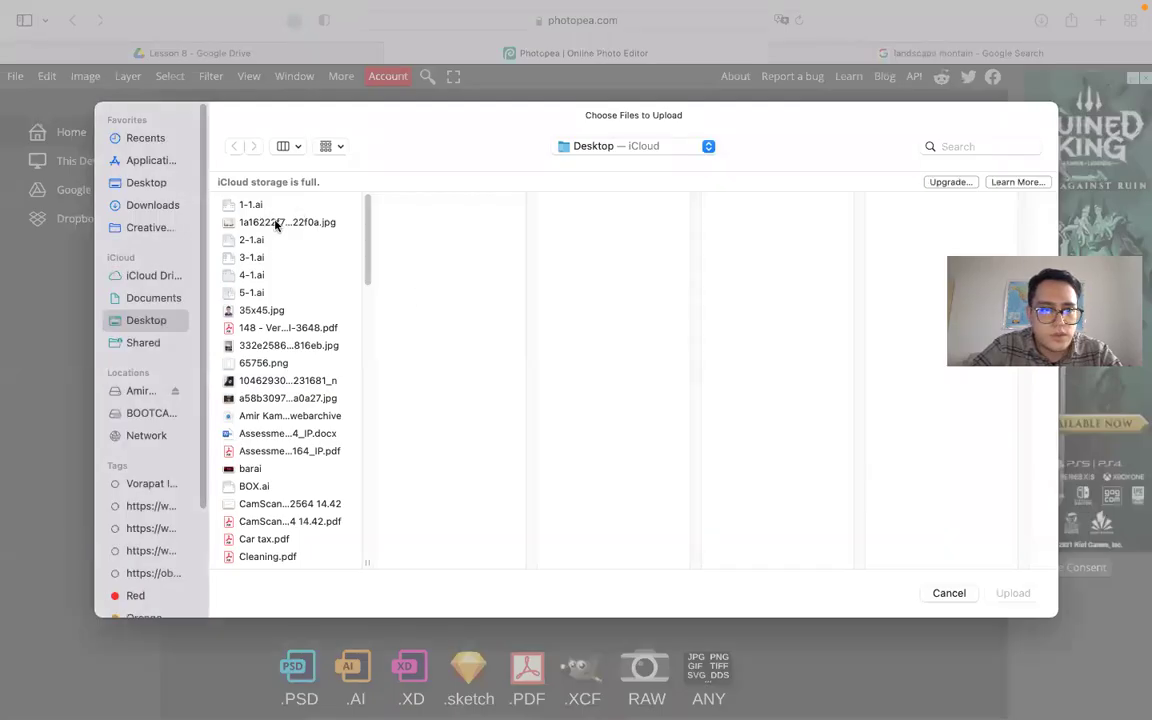
{"action": "left_click", "coordinate": [277, 223]}
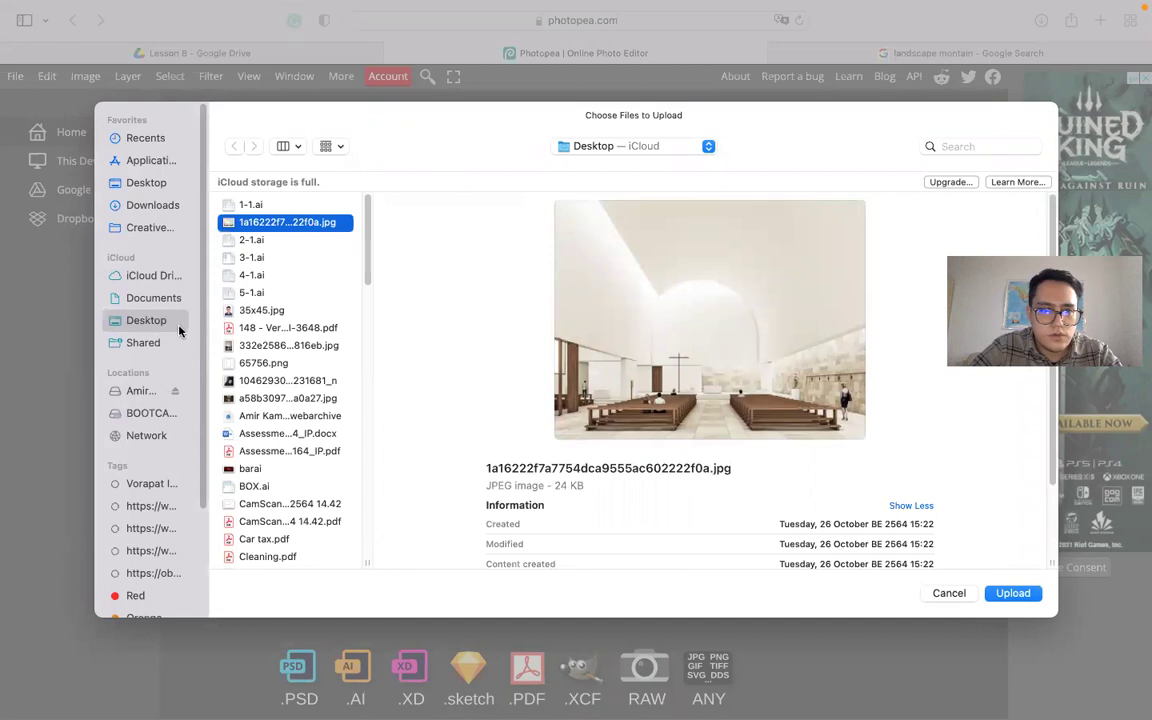
{"action": "scroll", "coordinate": [309, 400], "scroll_direction": "down", "scroll_amount": 10}
{"action": "scroll", "coordinate": [309, 400], "scroll_direction": "up", "scroll_amount": 10}
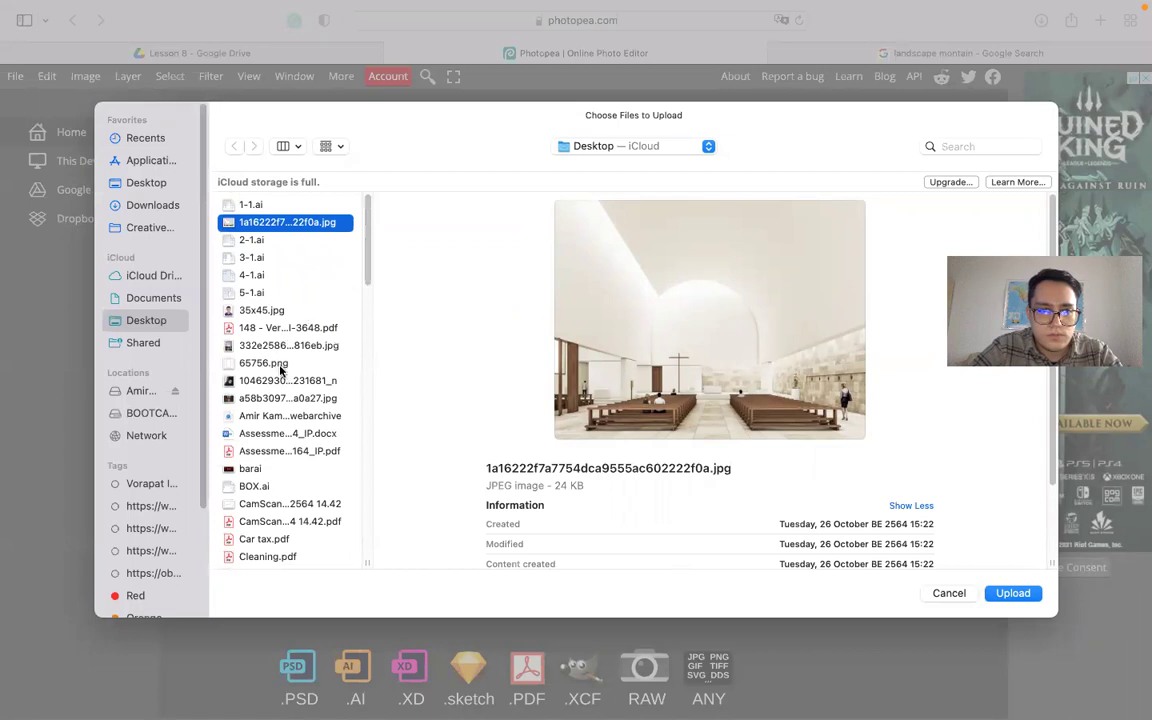
{"action": "scroll", "coordinate": [300, 475], "scroll_direction": "down", "scroll_amount": 5}
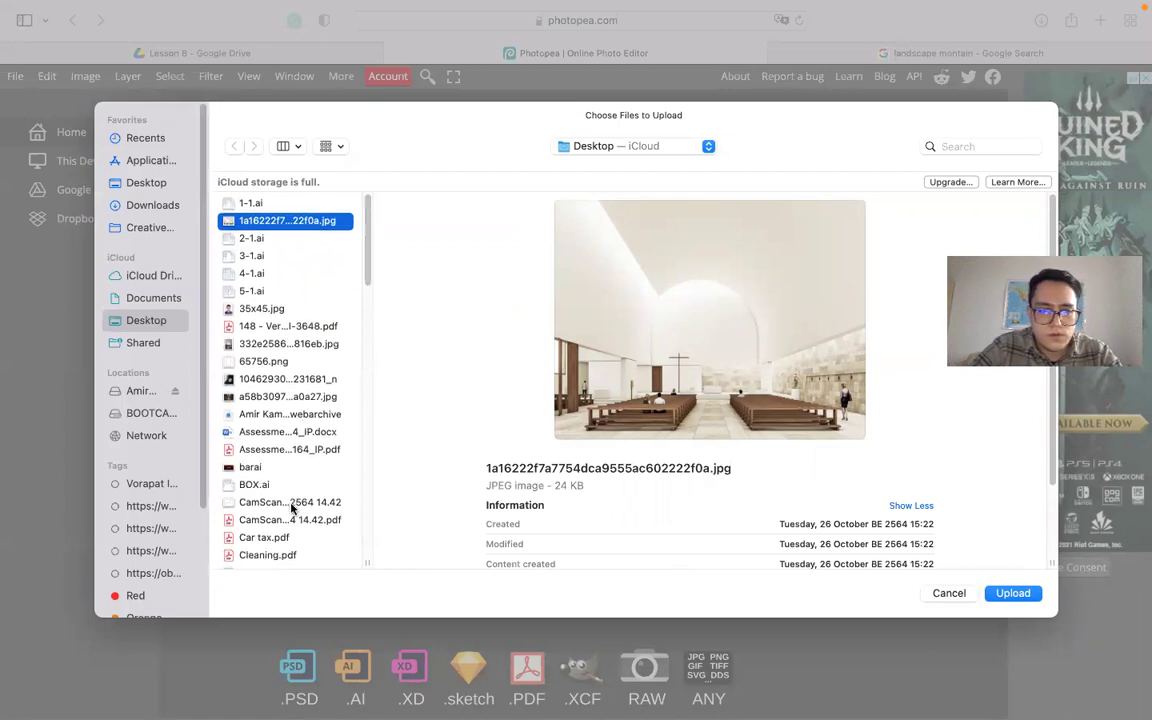
{"action": "scroll", "coordinate": [296, 481], "scroll_direction": "down", "scroll_amount": 3}
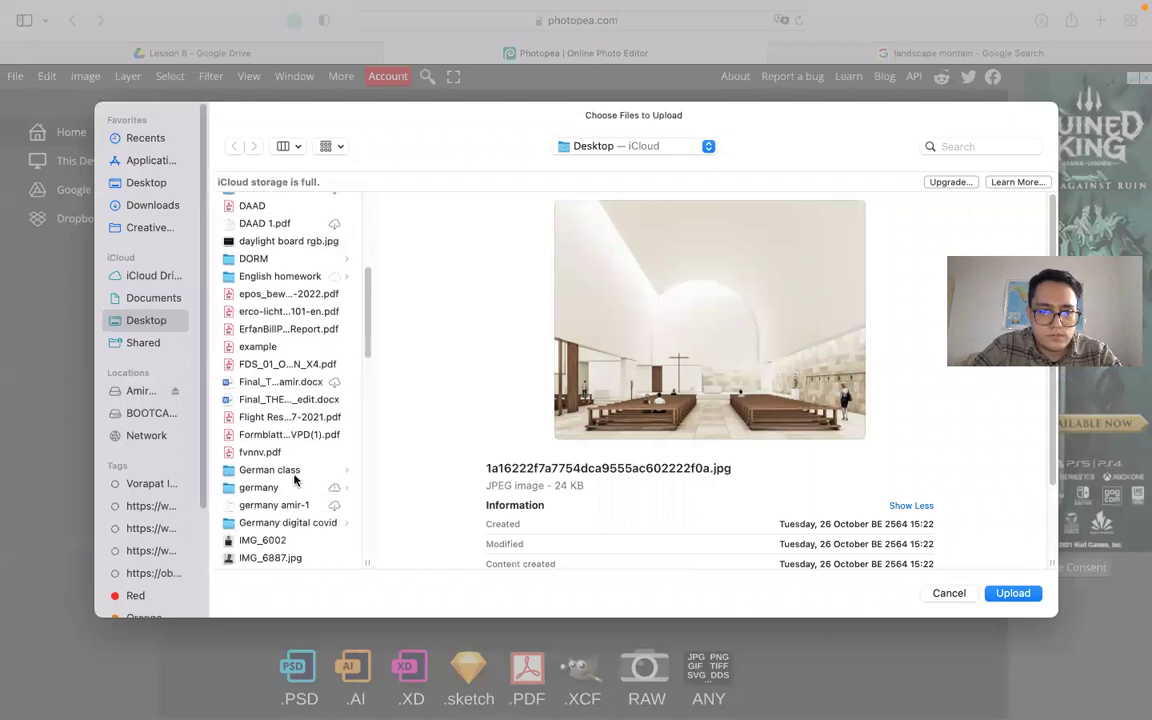
{"action": "scroll", "coordinate": [296, 481], "scroll_direction": "down", "scroll_amount": 10}
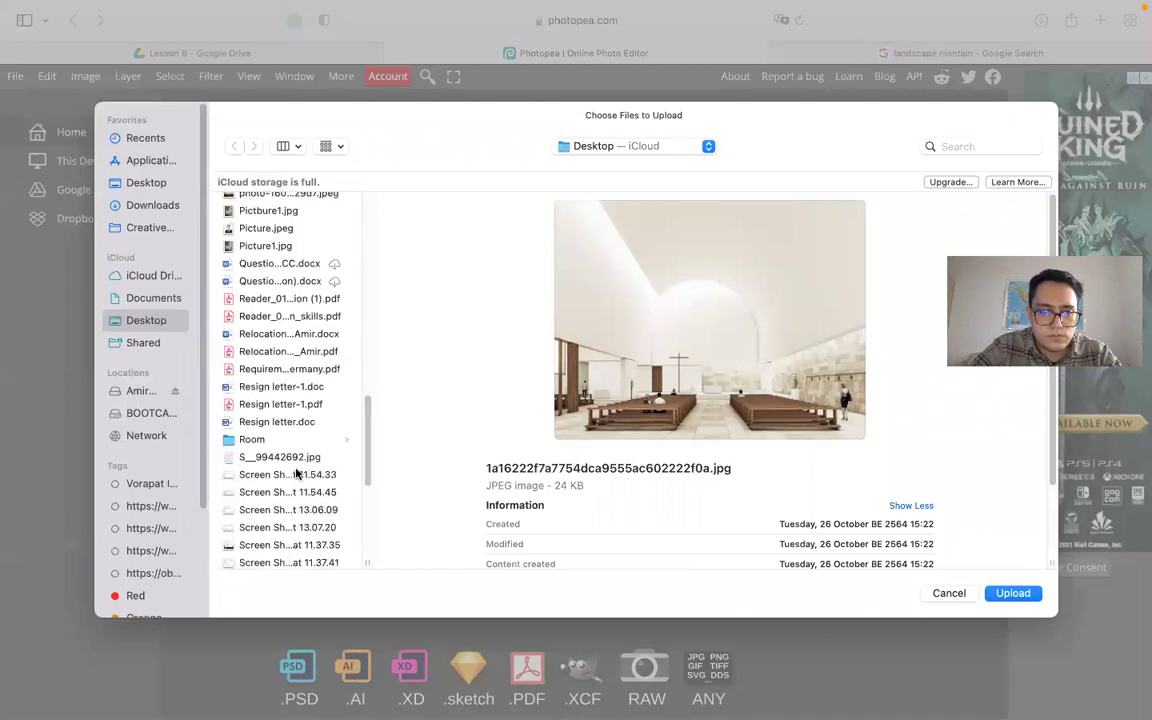
{"action": "scroll", "coordinate": [298, 474], "scroll_direction": "down", "scroll_amount": 6}
{"action": "left_click", "coordinate": [287, 481]}
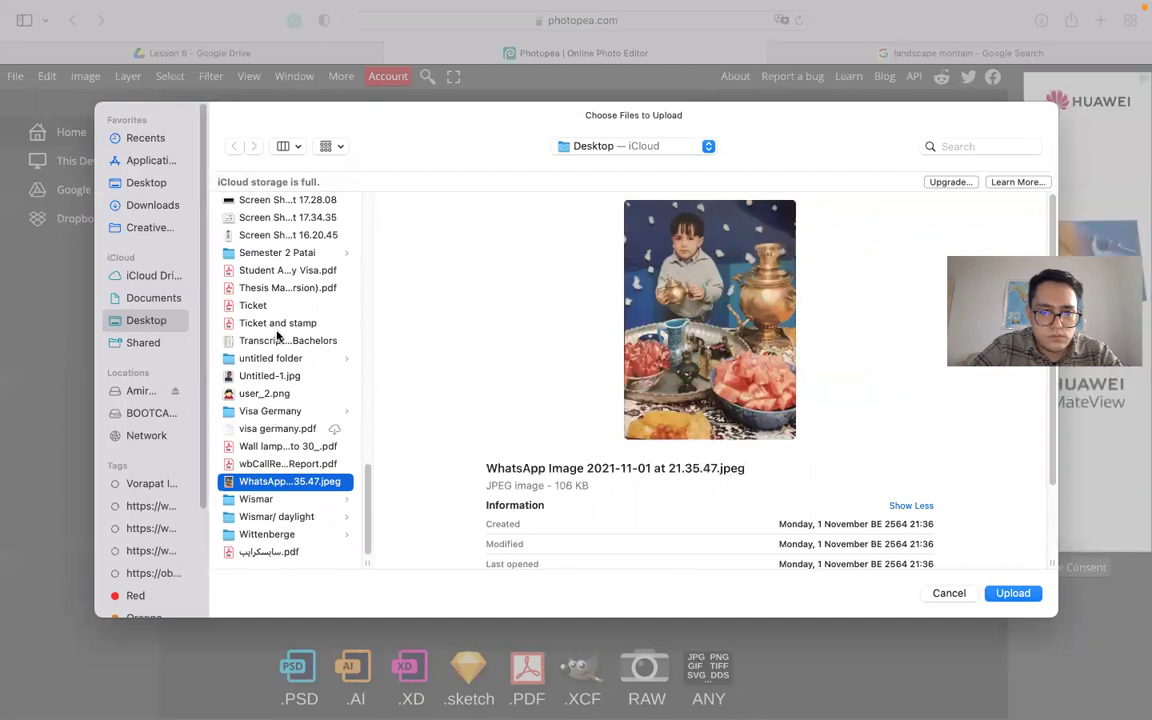
{"action": "scroll", "coordinate": [268, 279], "scroll_direction": "up", "scroll_amount": 3}
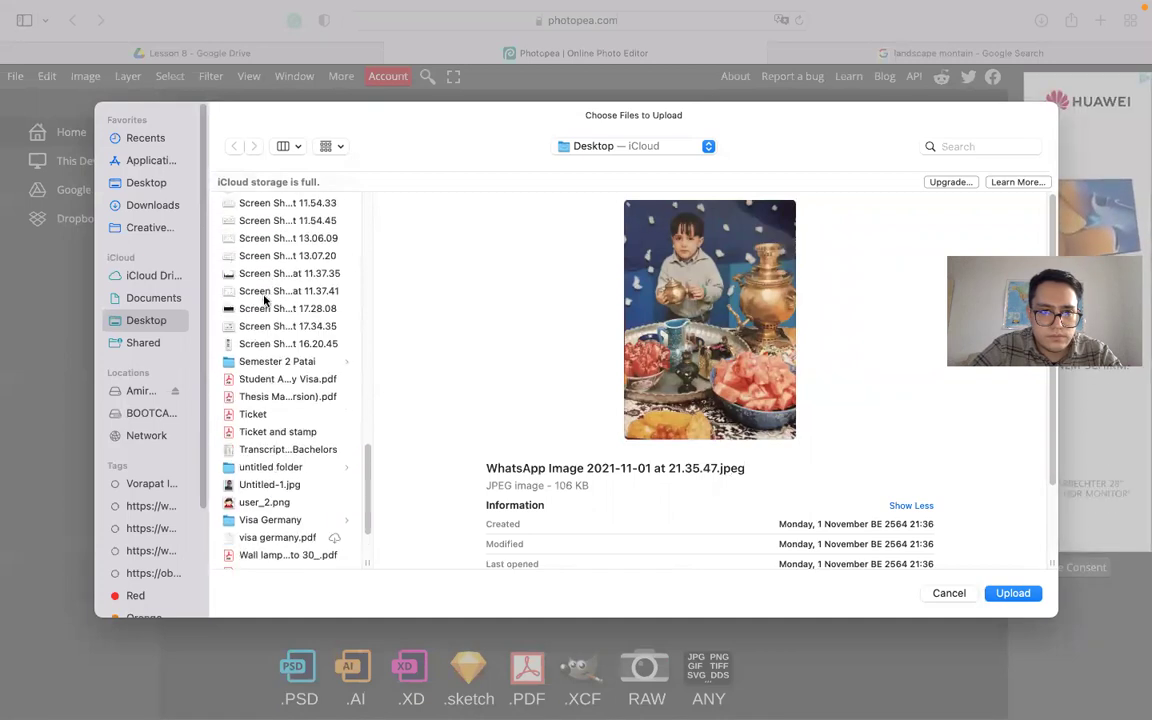
{"action": "left_click", "coordinate": [262, 310]}
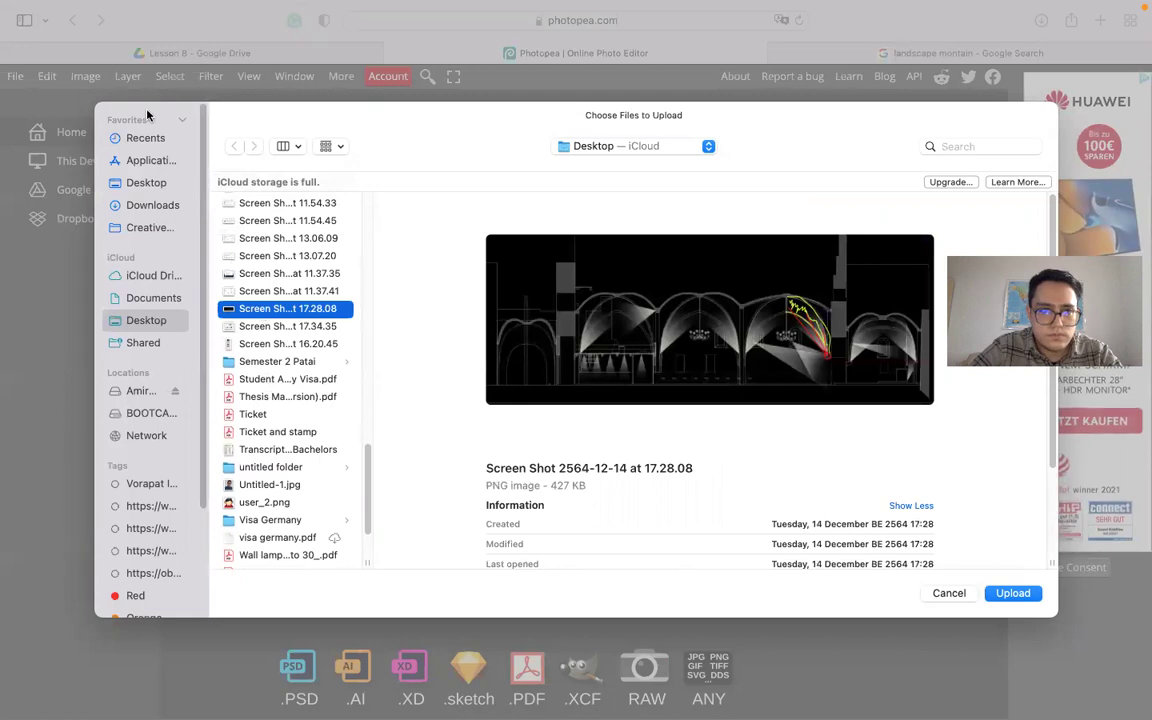
{"action": "left_click", "coordinate": [949, 593]}
{"action": "left_click", "coordinate": [900, 53]}
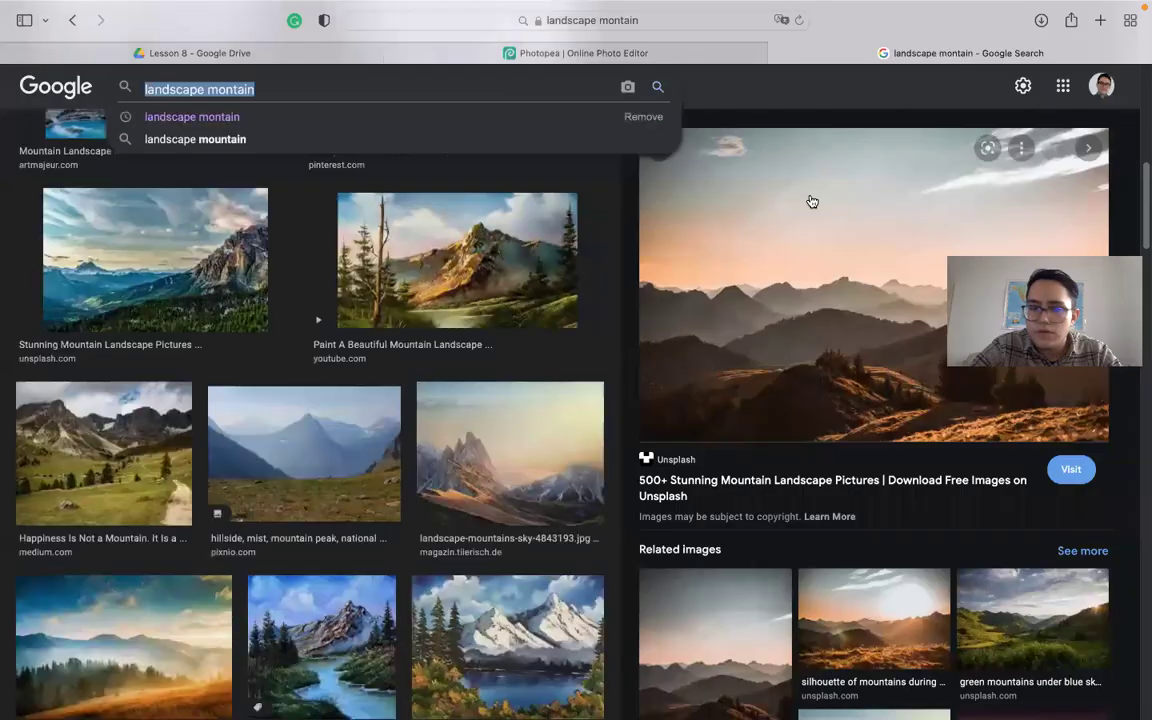
{"action": "right_click", "coordinate": [797, 278]}
{"action": "left_click", "coordinate": [857, 518]}
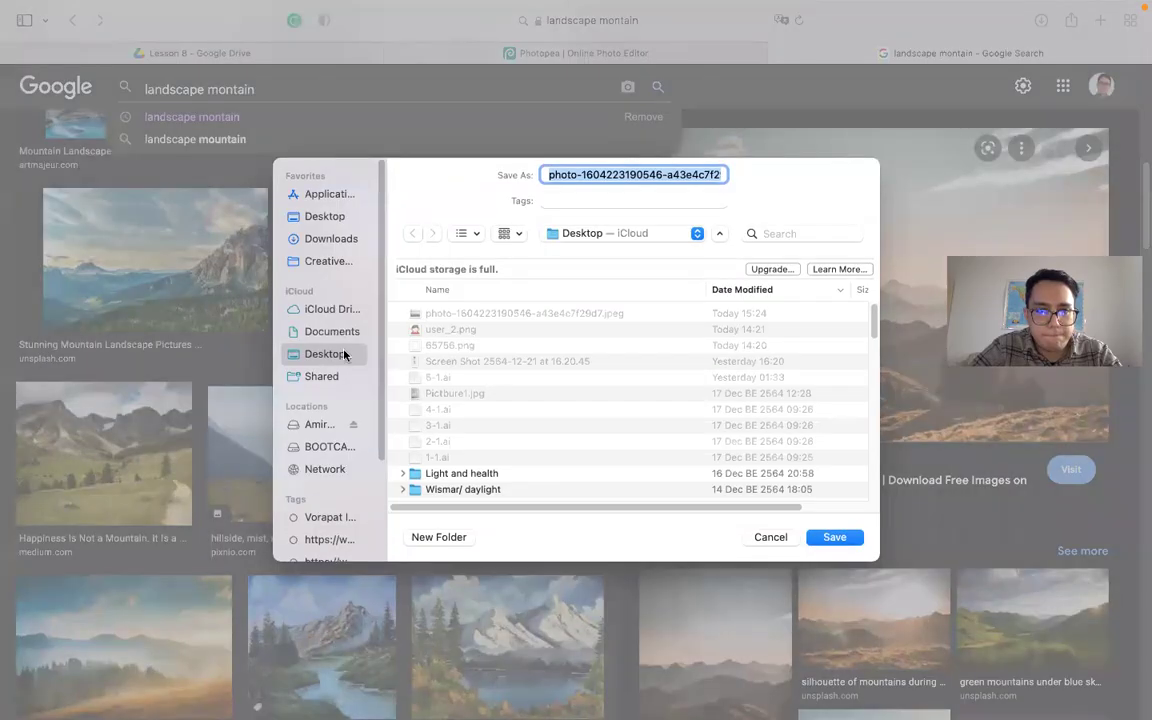
{"action": "left_click", "coordinate": [779, 540]}
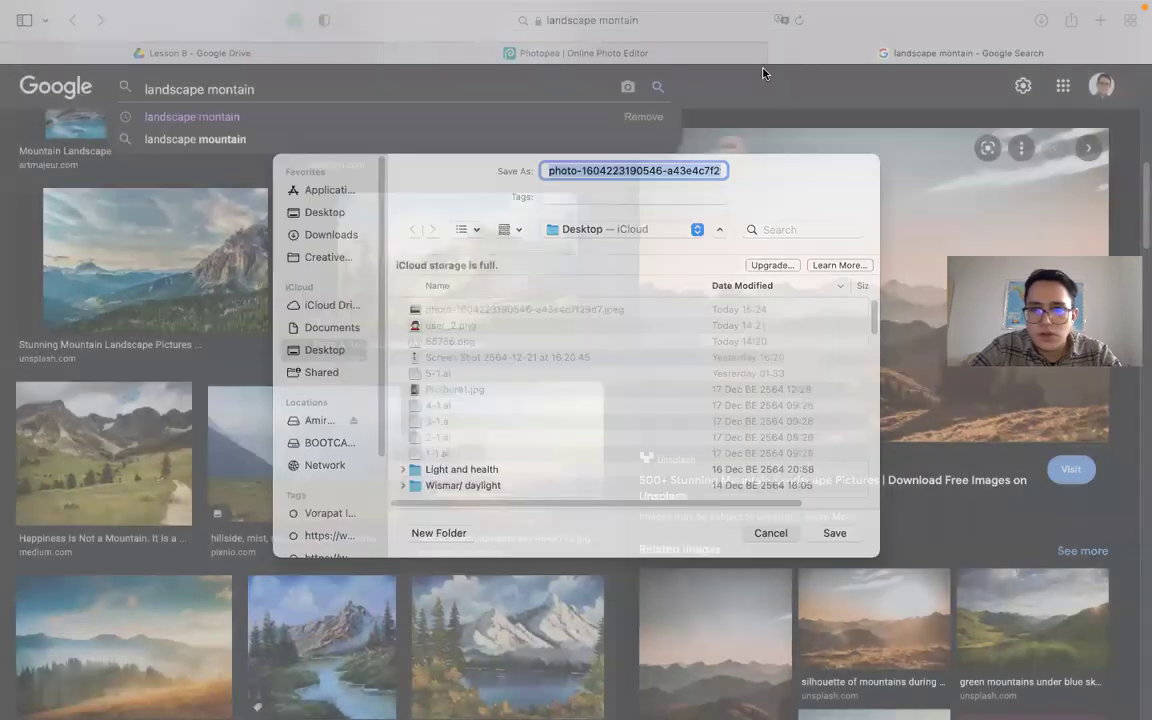
{"action": "left_click", "coordinate": [628, 56]}
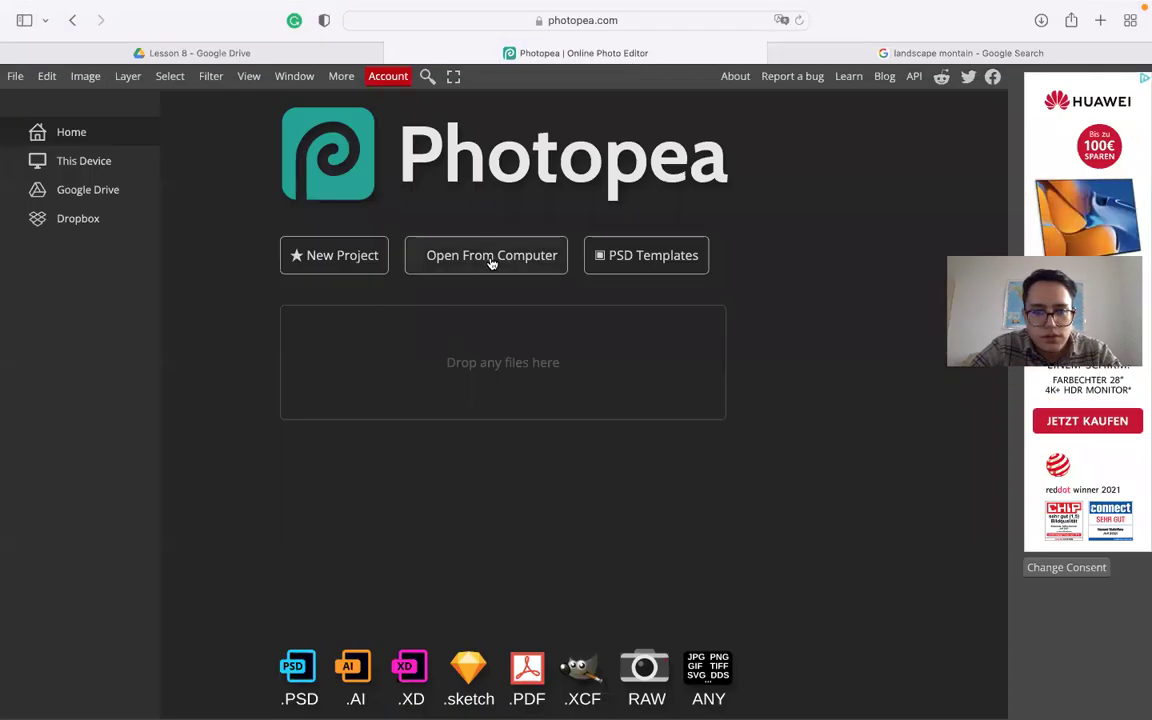
Take the browser out of full screen, open the saved mountain photo from the desktop in Photopea, and restore full screen
{"action": "left_click", "coordinate": [52, 40]}
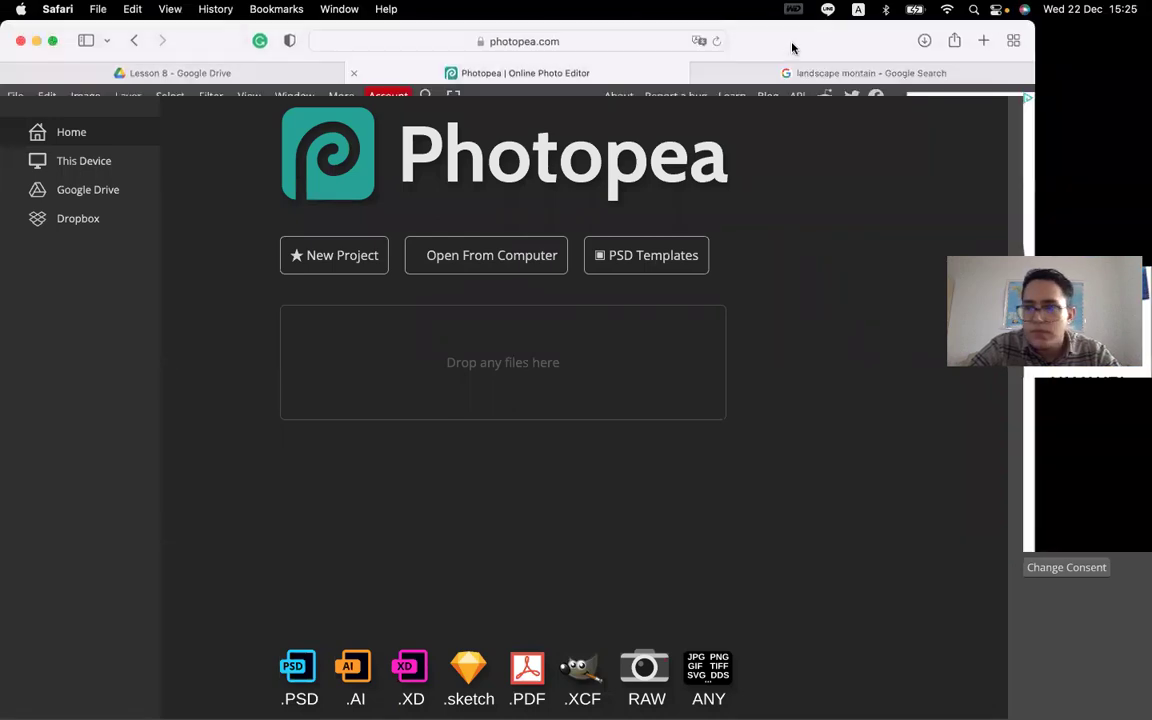
{"action": "left_click", "coordinate": [1114, 231]}
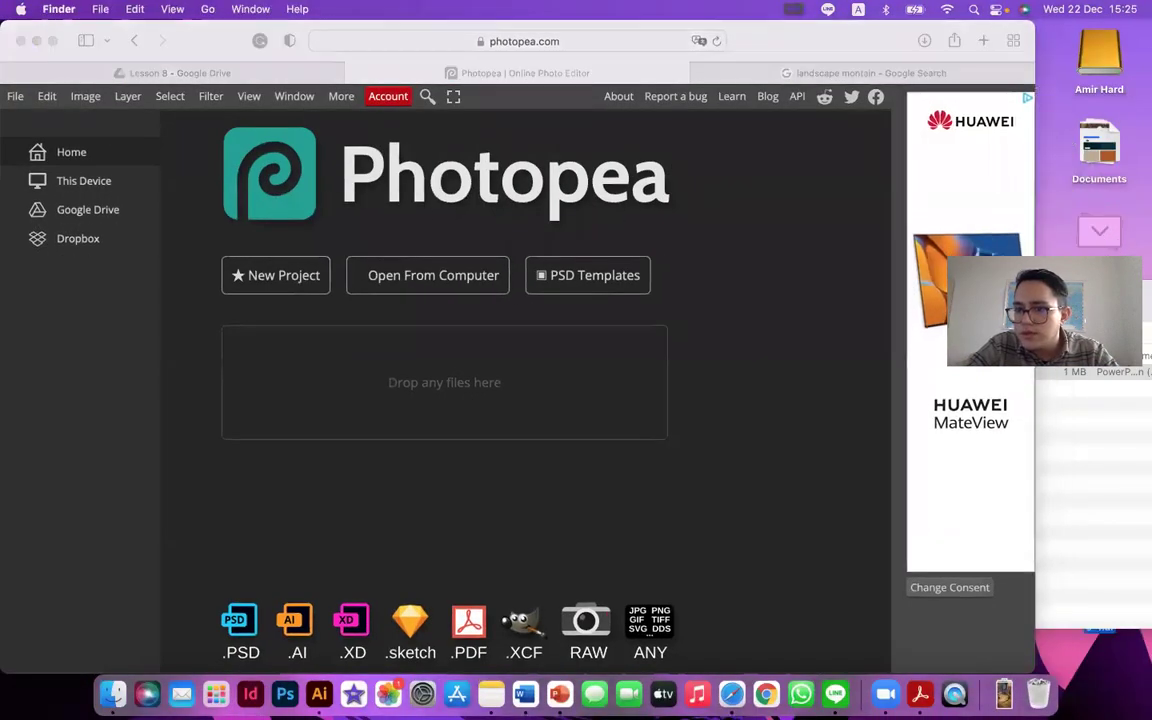
{"action": "left_click_drag", "start_coordinate": [1132, 301], "coordinate": [1141, 390]}
{"action": "left_click_drag", "start_coordinate": [1099, 322], "coordinate": [372, 400]}
{"action": "left_click", "coordinate": [52, 41]}
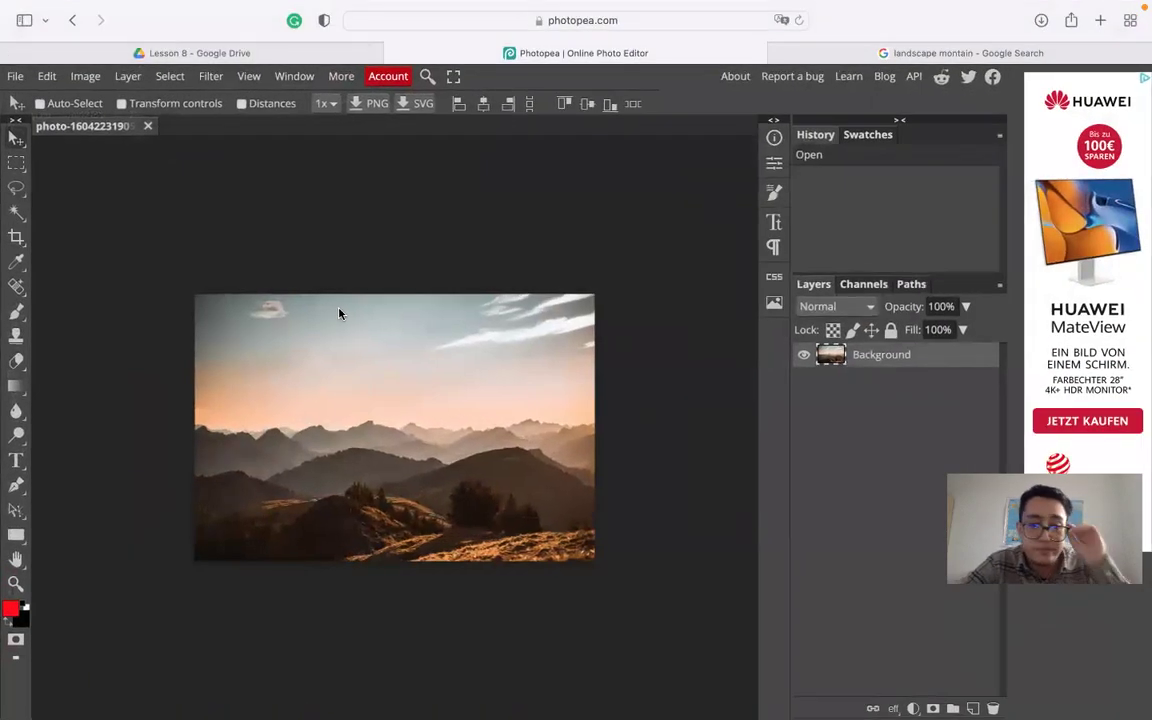
Try selecting the sky with the Magic Wand, sampling its middle and then the area beside the small cloud
{"action": "scroll", "coordinate": [393, 432], "scroll_direction": "up", "scroll_amount": 2}
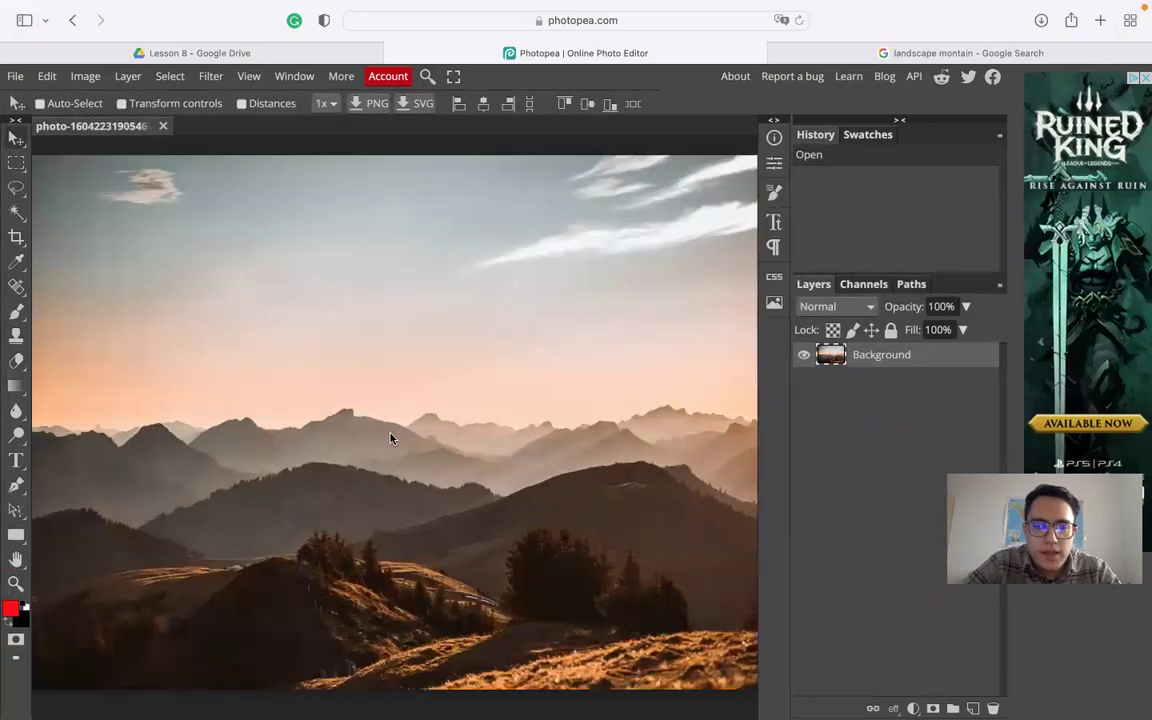
{"action": "scroll", "coordinate": [388, 430], "scroll_direction": "down", "scroll_amount": 3}
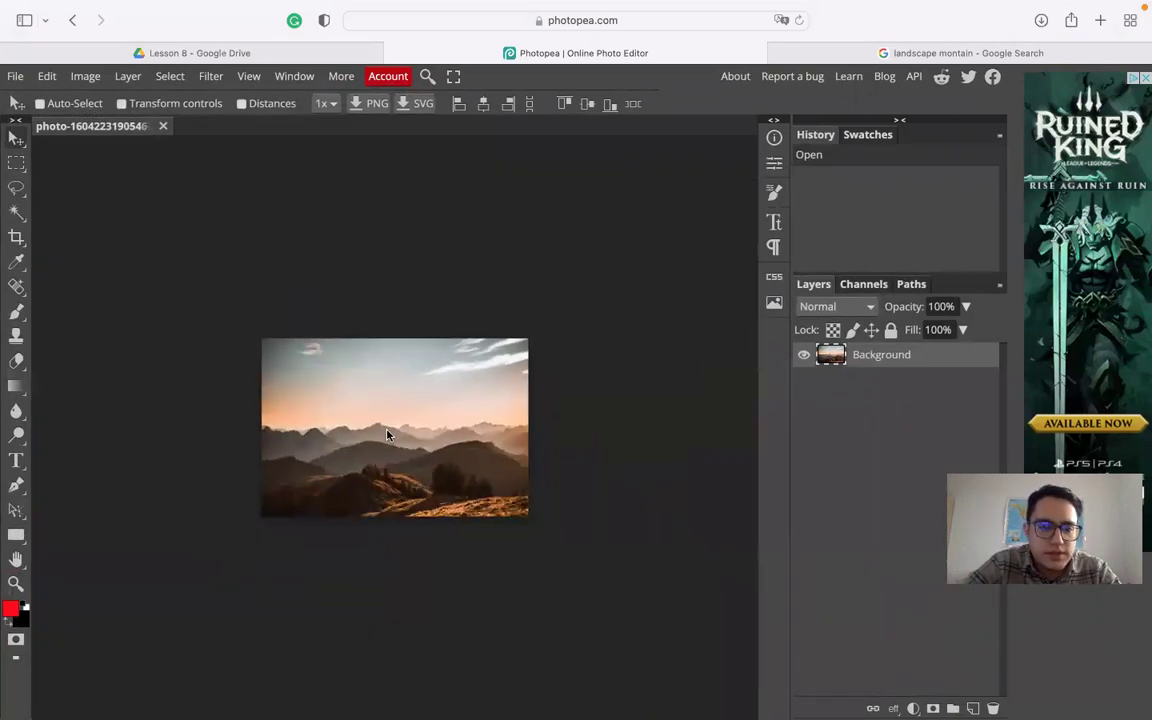
{"action": "scroll", "coordinate": [362, 445], "scroll_direction": "up", "scroll_amount": 2}
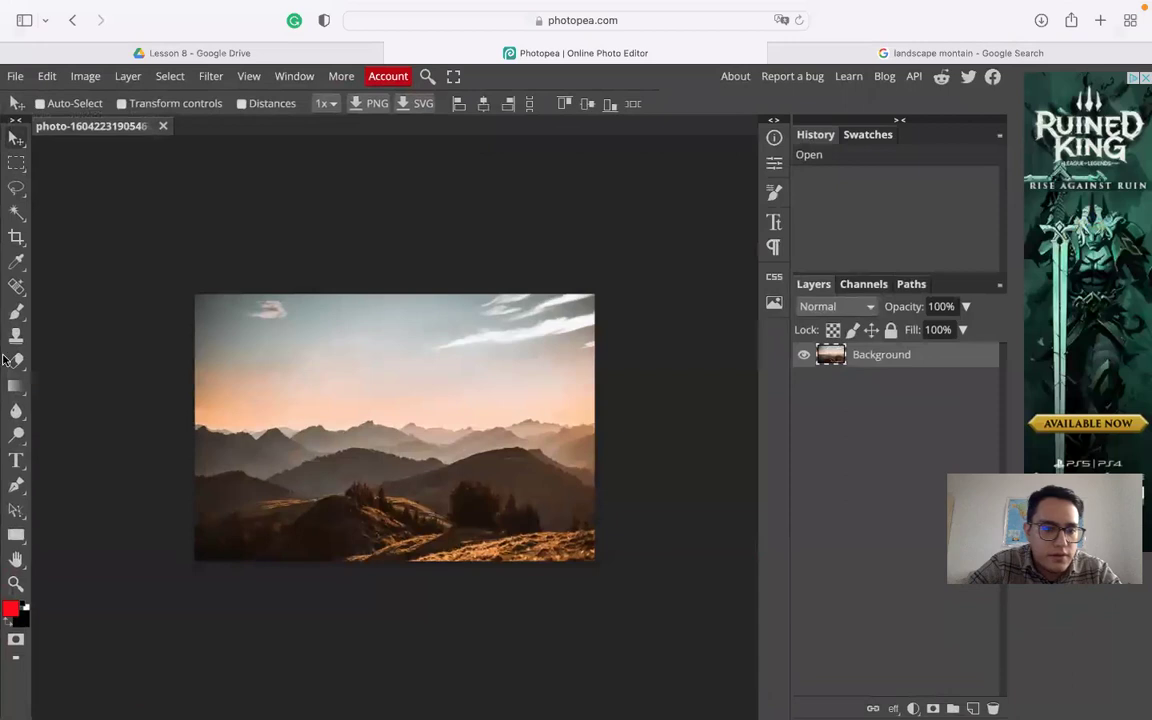
{"action": "left_click", "coordinate": [17, 212]}
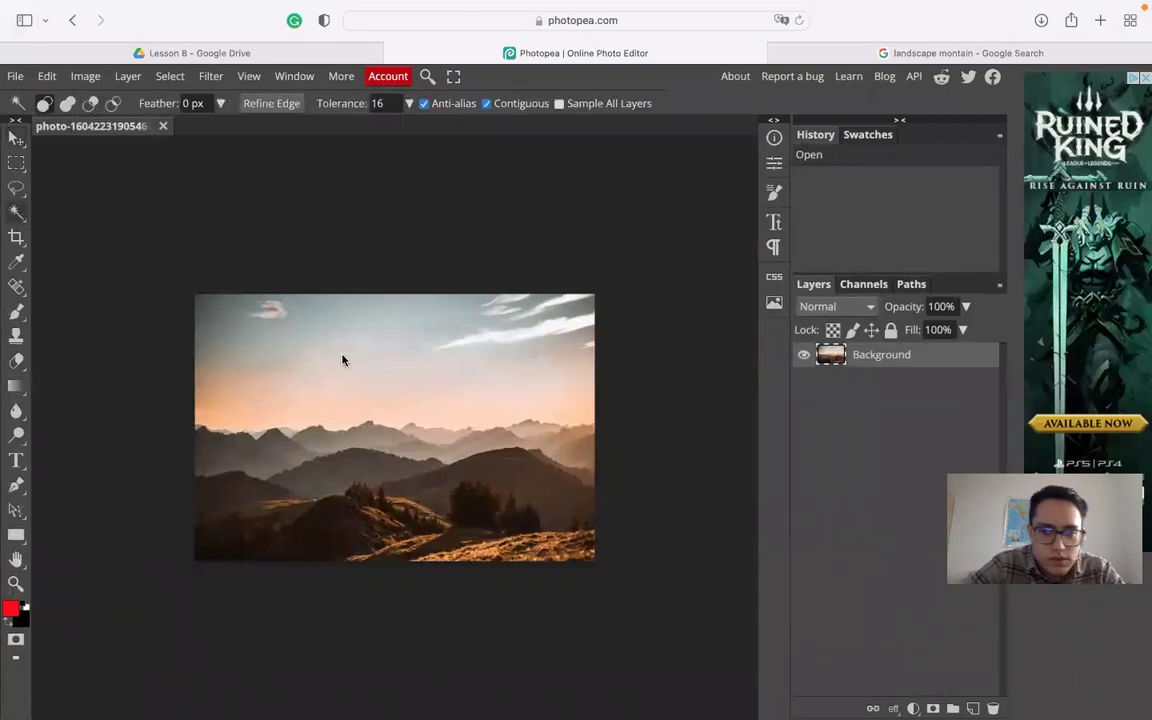
{"action": "left_click", "coordinate": [393, 372]}
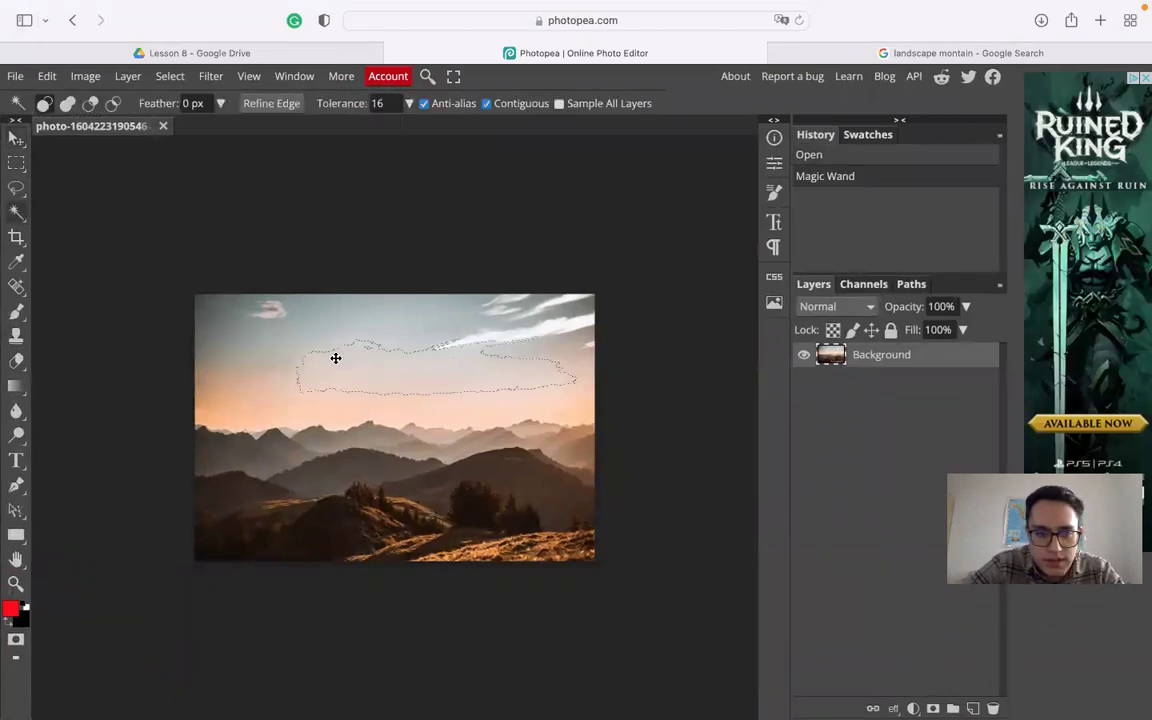
{"action": "left_click", "coordinate": [250, 340]}
{"action": "left_click", "coordinate": [235, 337]}
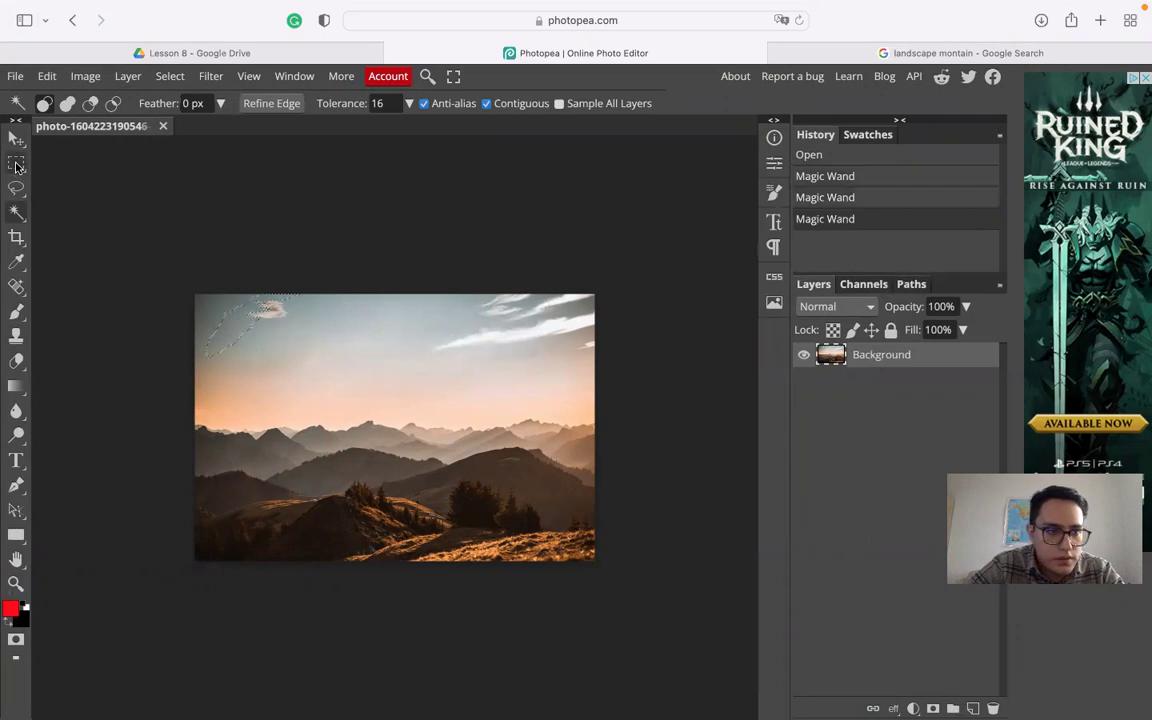
Clear the Magic Wand selection from the mountain photo using the Lasso tool
{"action": "left_click", "coordinate": [16, 164]}
{"action": "left_click", "coordinate": [16, 188]}
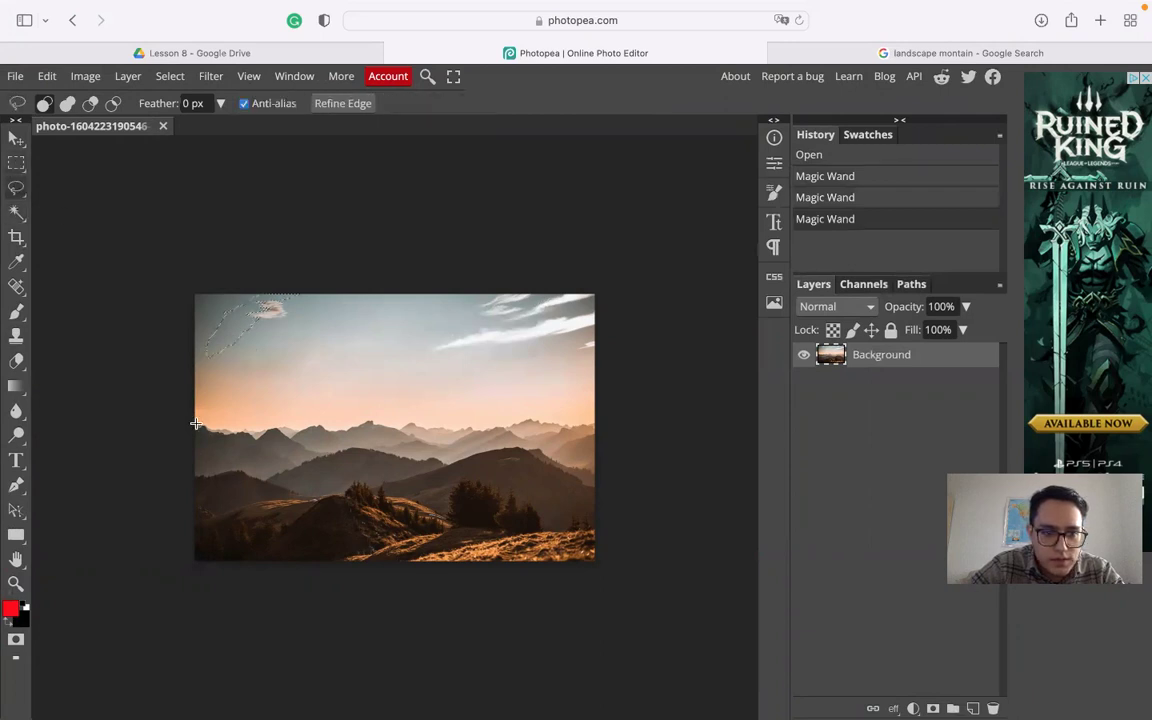
{"action": "scroll", "coordinate": [196, 428], "scroll_direction": "up", "scroll_amount": 5}
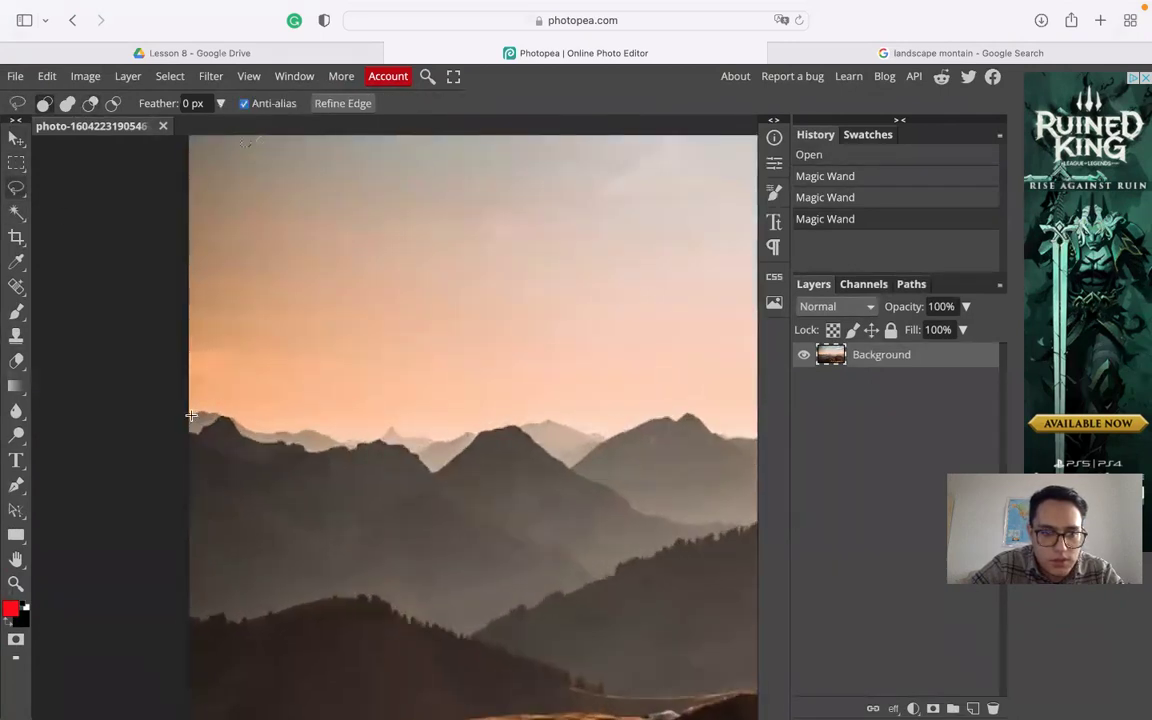
{"action": "left_click", "coordinate": [188, 412]}
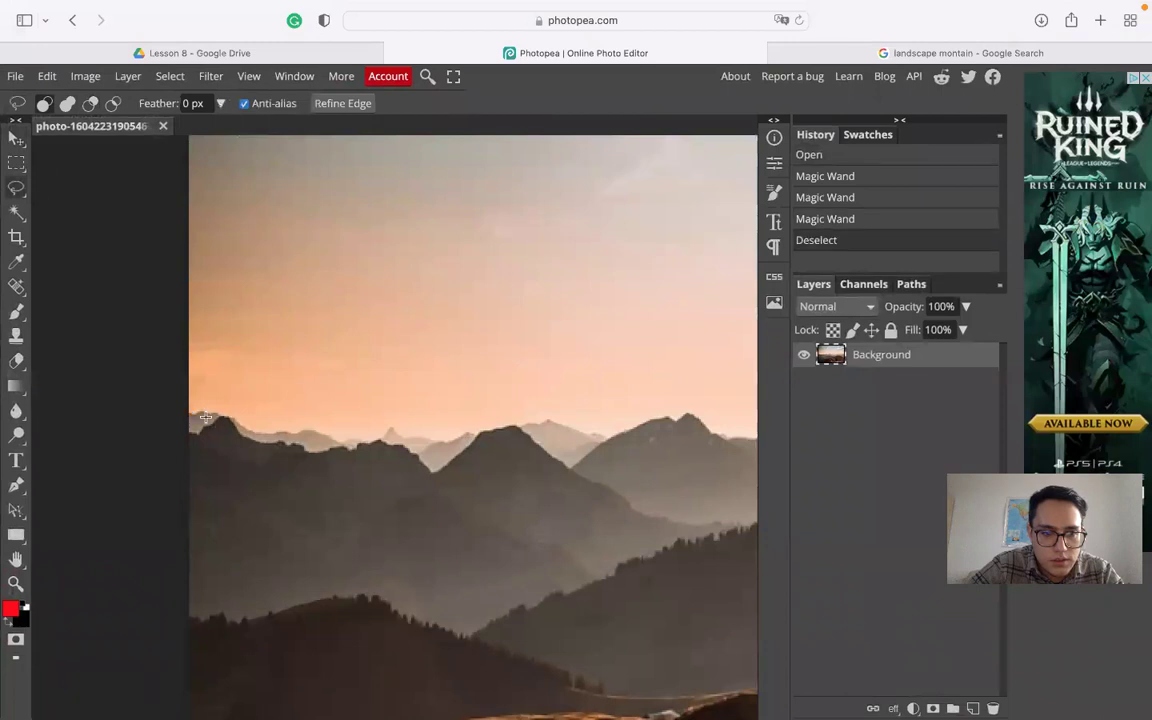
Try selecting the sky with the Quick Selection tool, brushing across its orange part above the mountain ridge
{"action": "left_click", "coordinate": [24, 197]}
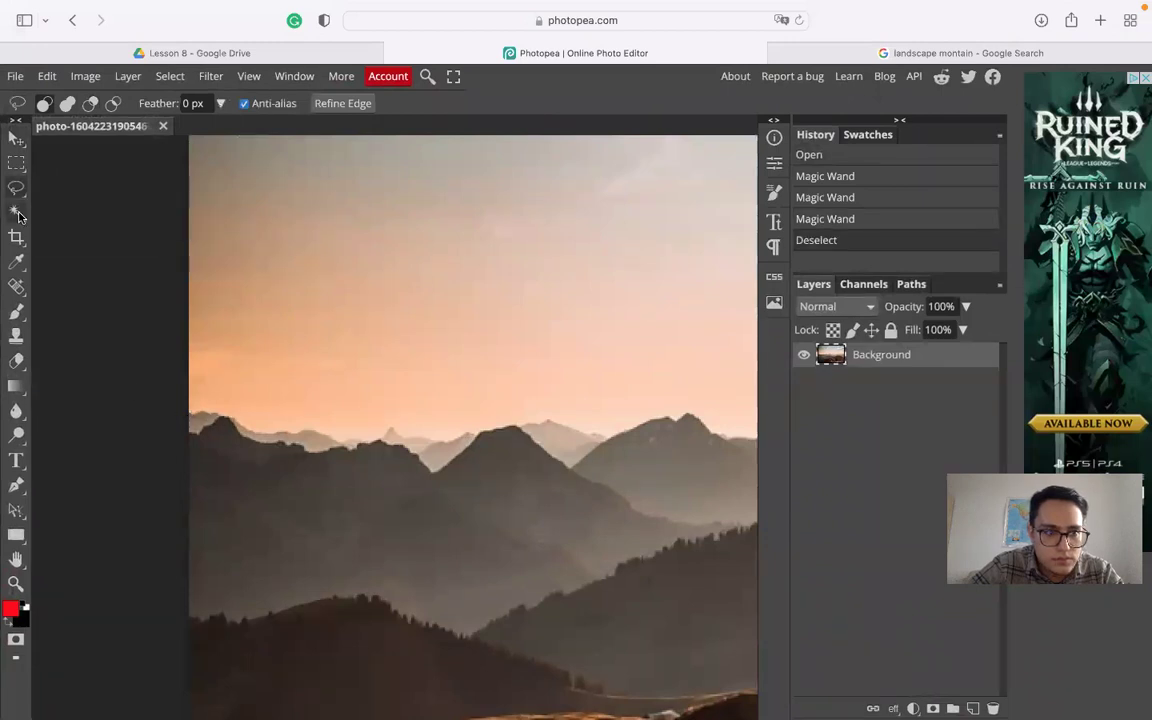
{"action": "left_click", "coordinate": [16, 212]}
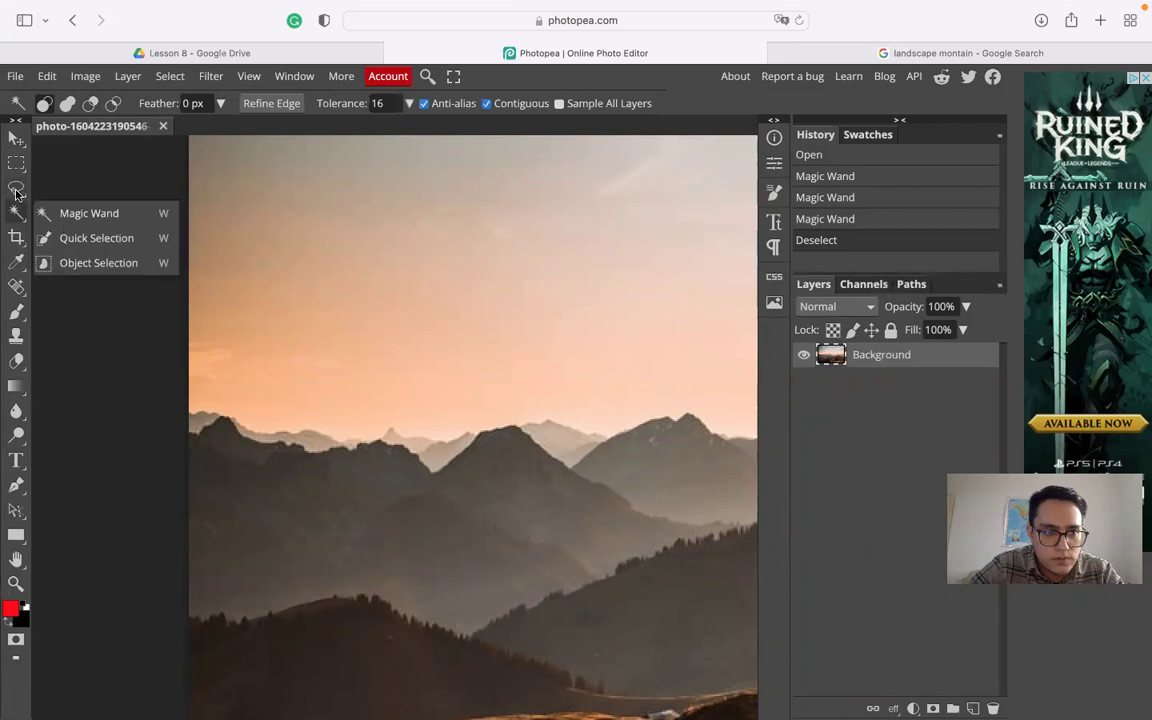
{"action": "left_click", "coordinate": [72, 238]}
{"action": "mouse_move", "coordinate": [266, 337]}
{"action": "left_mouse_down"}
{"action": "mouse_move", "coordinate": [273, 328]}
{"action": "mouse_move", "coordinate": [371, 377]}
{"action": "mouse_move", "coordinate": [410, 315]}
{"action": "mouse_move", "coordinate": [407, 372]}
{"action": "left_mouse_up"}
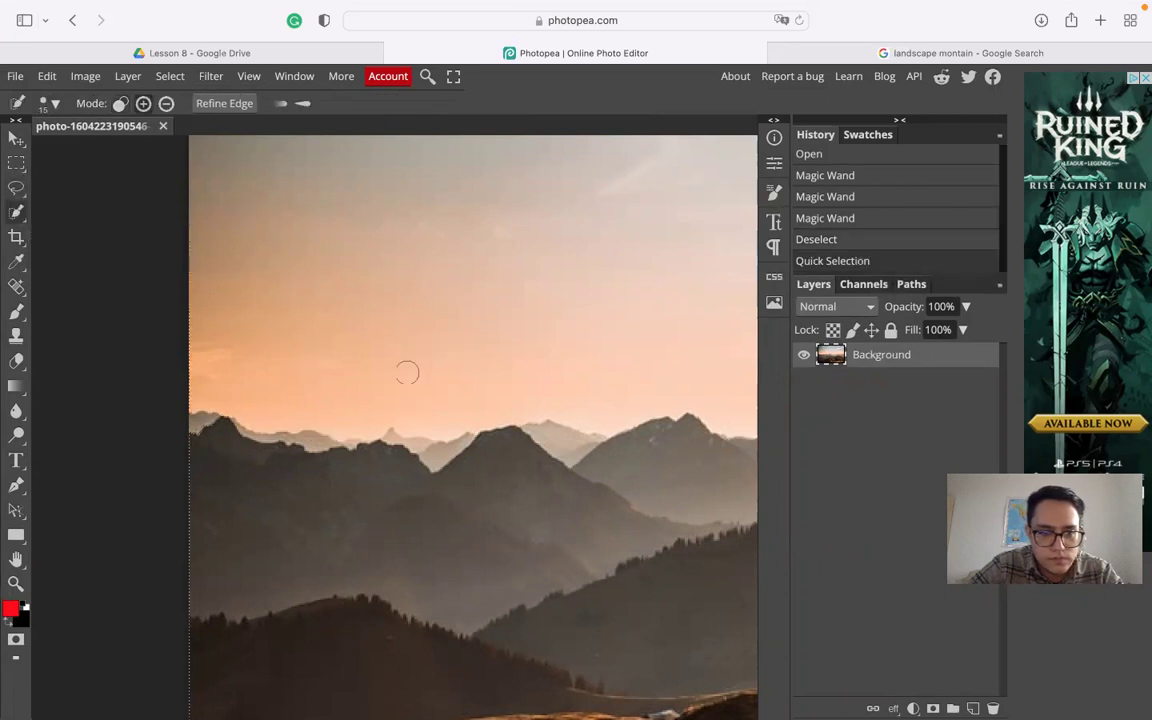
{"action": "scroll", "coordinate": [400, 378], "scroll_direction": "down", "scroll_amount": 5}
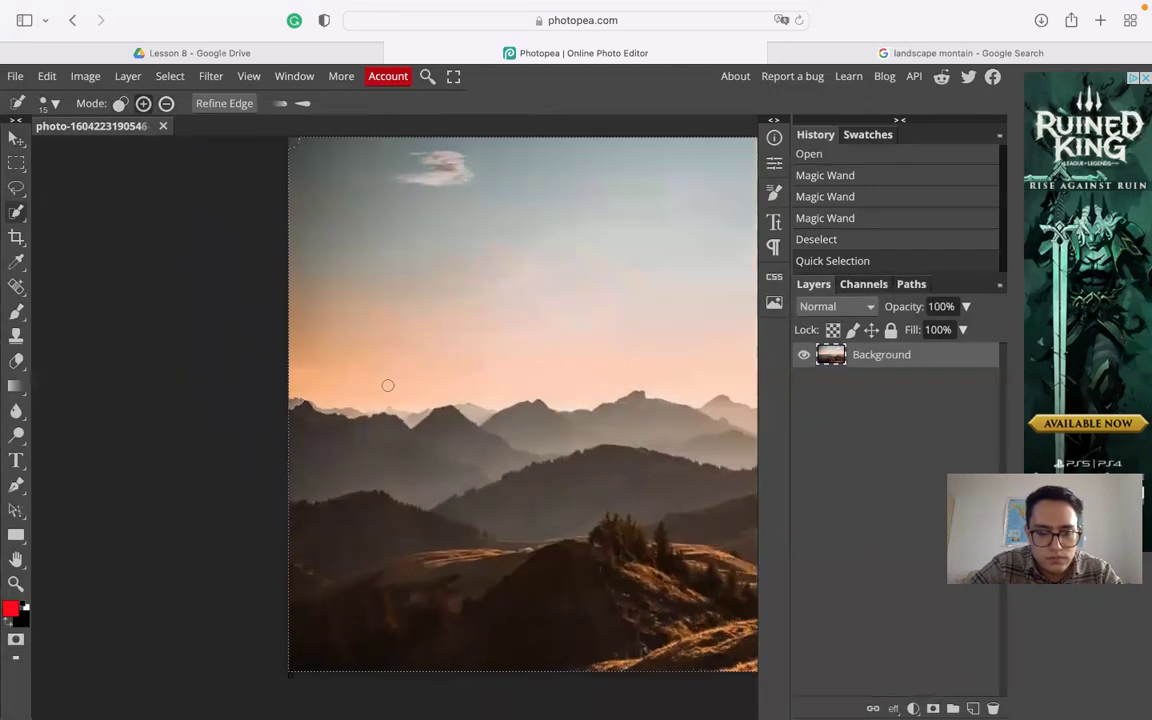
{"action": "scroll", "coordinate": [388, 385], "scroll_direction": "down", "scroll_amount": 5}
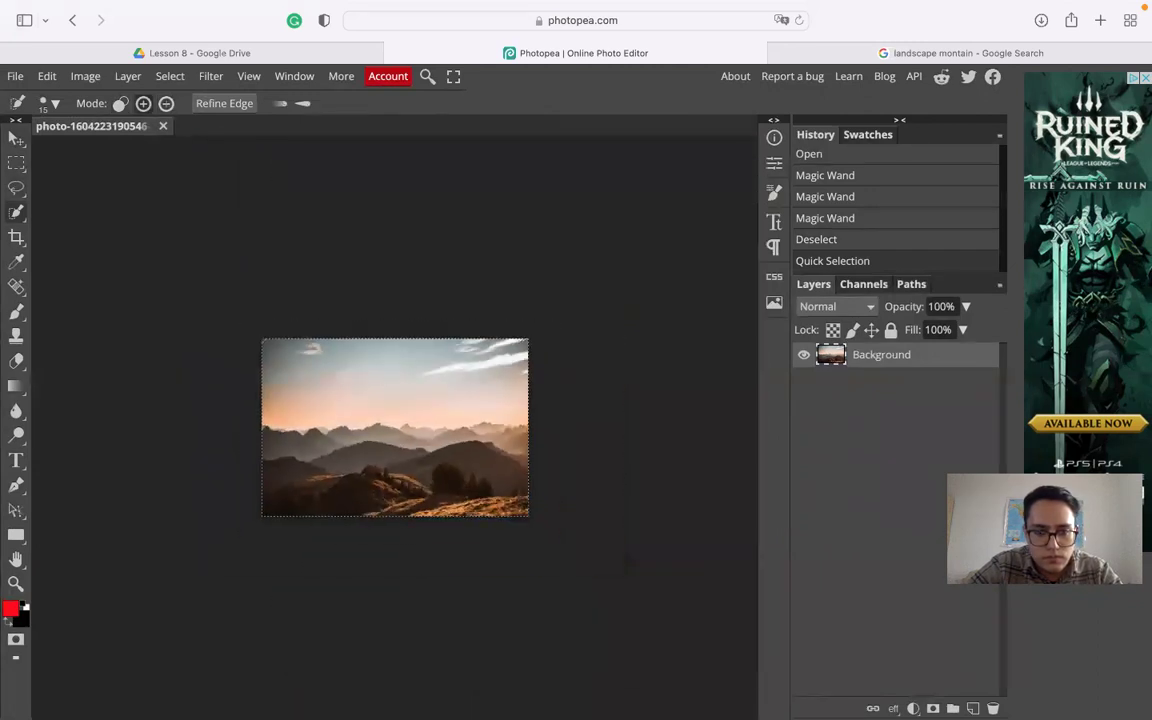
{"action": "scroll", "coordinate": [388, 385], "scroll_direction": "up", "scroll_amount": 3}
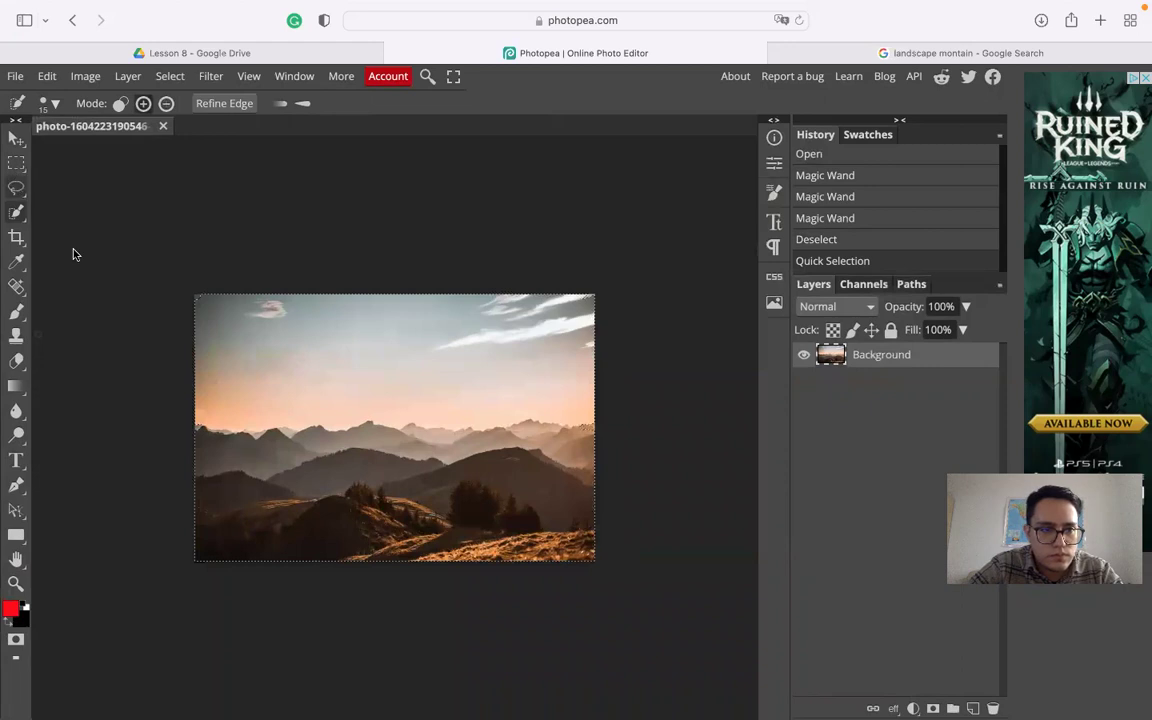
Try outlining the sky freehand with the Lasso along the ridgeline and around the photo's upper edges, and deselect it
{"action": "left_click", "coordinate": [14, 187]}
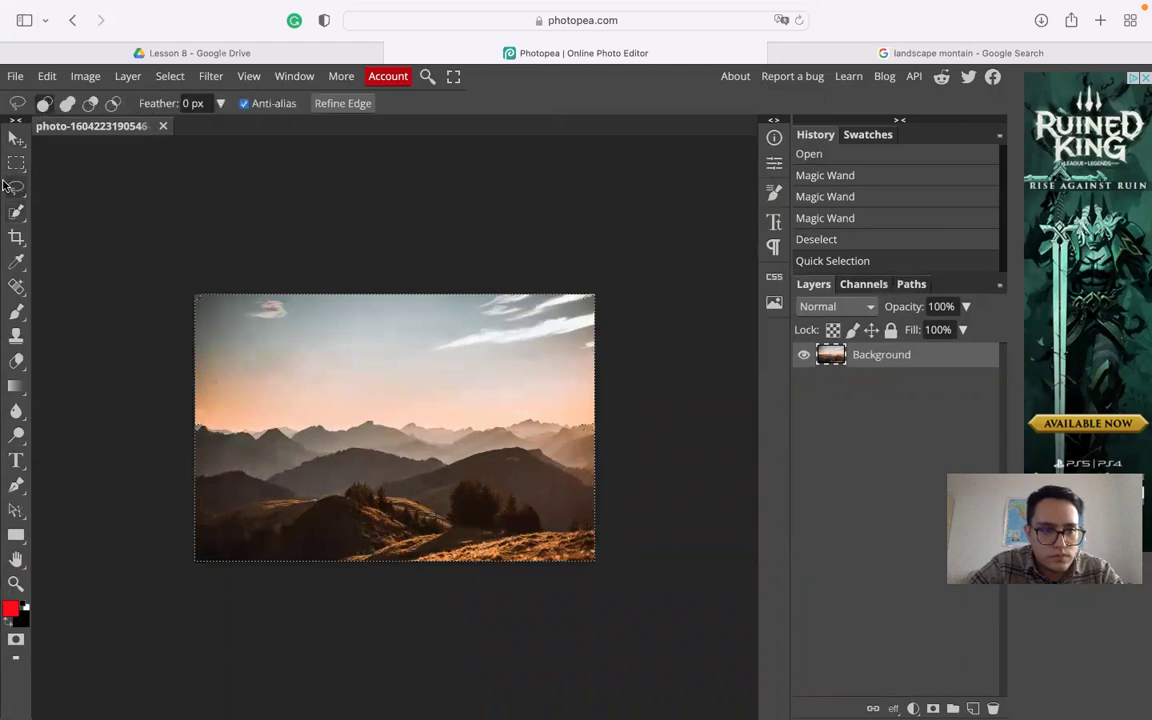
{"action": "left_click", "coordinate": [206, 423]}
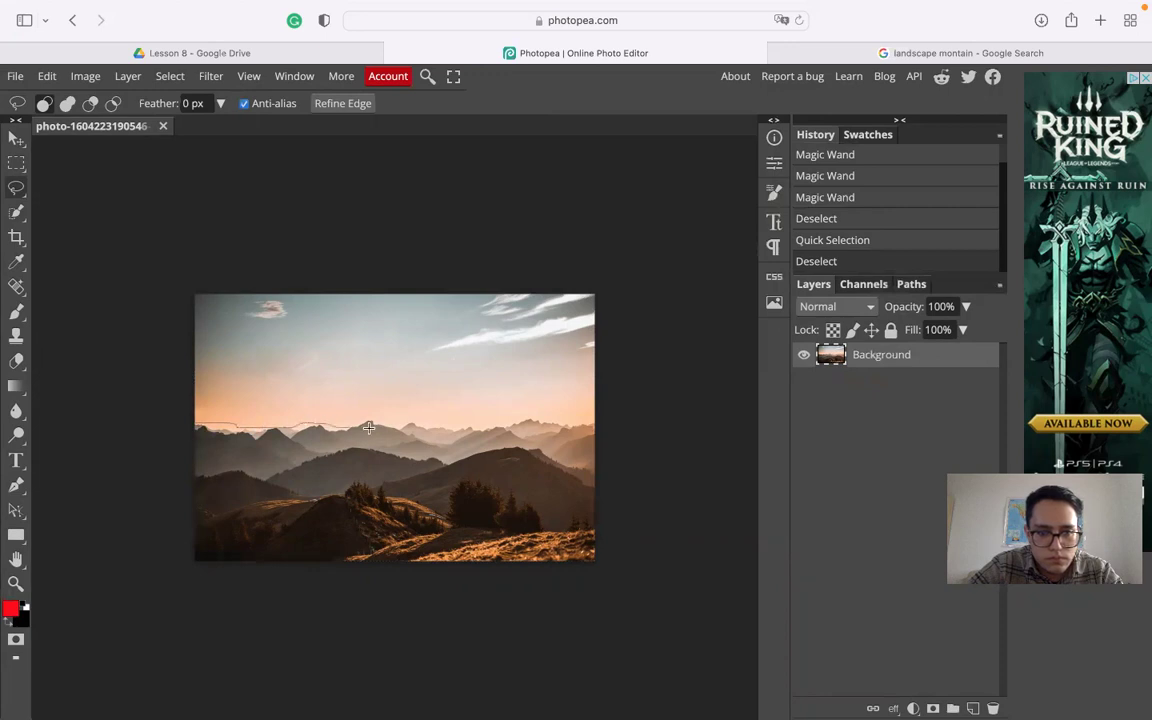
{"action": "mouse_move", "coordinate": [458, 425]}
{"action": "left_mouse_down"}
{"action": "mouse_move", "coordinate": [602, 423]}
{"action": "mouse_move", "coordinate": [611, 343]}
{"action": "mouse_move", "coordinate": [592, 258]}
{"action": "mouse_move", "coordinate": [127, 249]}
{"action": "mouse_move", "coordinate": [116, 308]}
{"action": "mouse_move", "coordinate": [197, 402]}
{"action": "mouse_move", "coordinate": [168, 421]}
{"action": "left_mouse_up"}
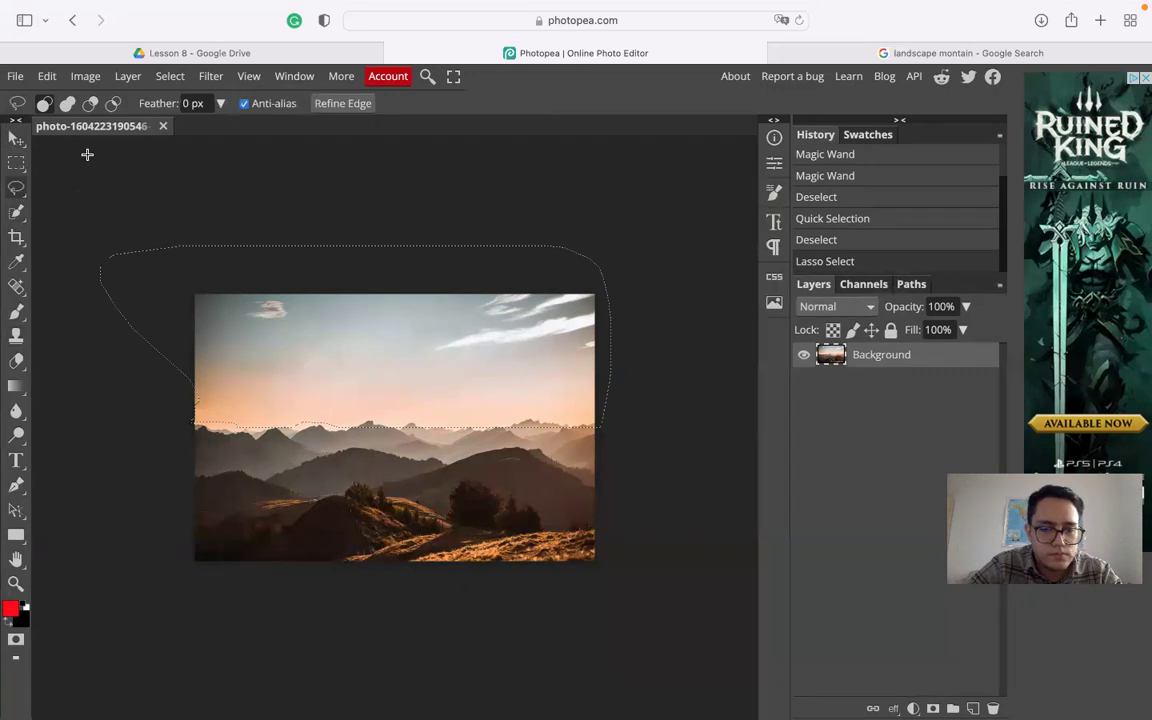
{"action": "left_click", "coordinate": [16, 138]}
{"action": "key", "text": "super+d"}
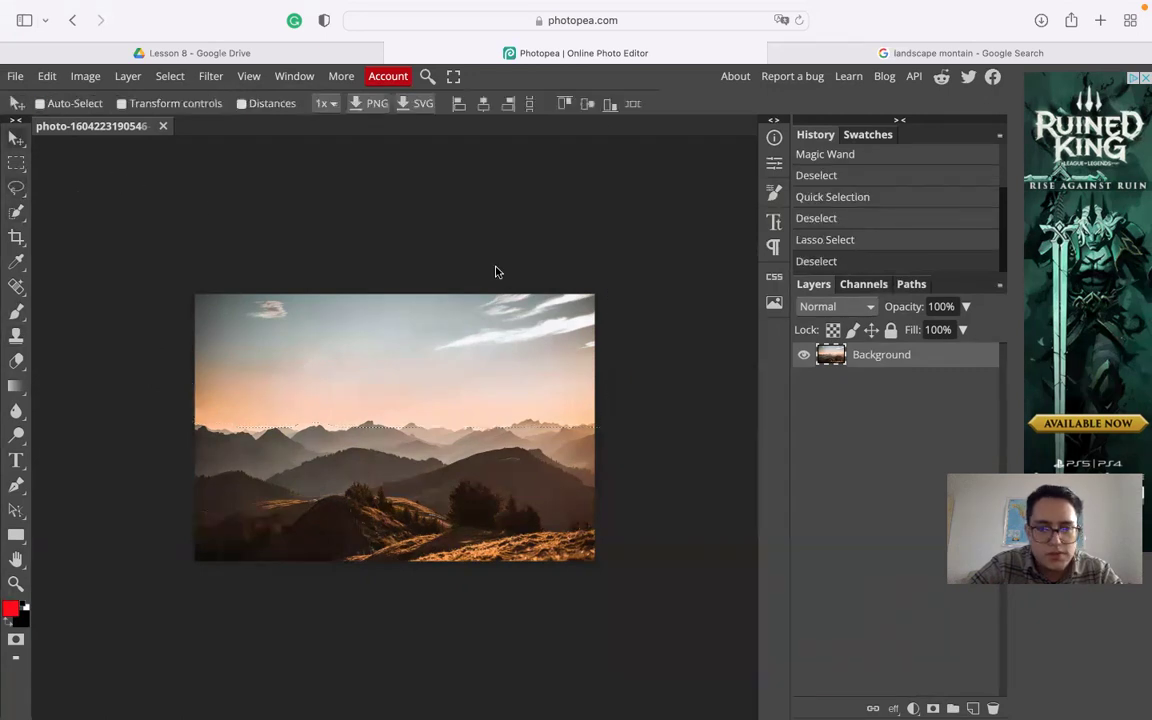
Switch to the Google image search and search for "baloons"
{"action": "left_click", "coordinate": [946, 55]}
{"action": "left_click_drag", "start_coordinate": [263, 89], "coordinate": [118, 89]}
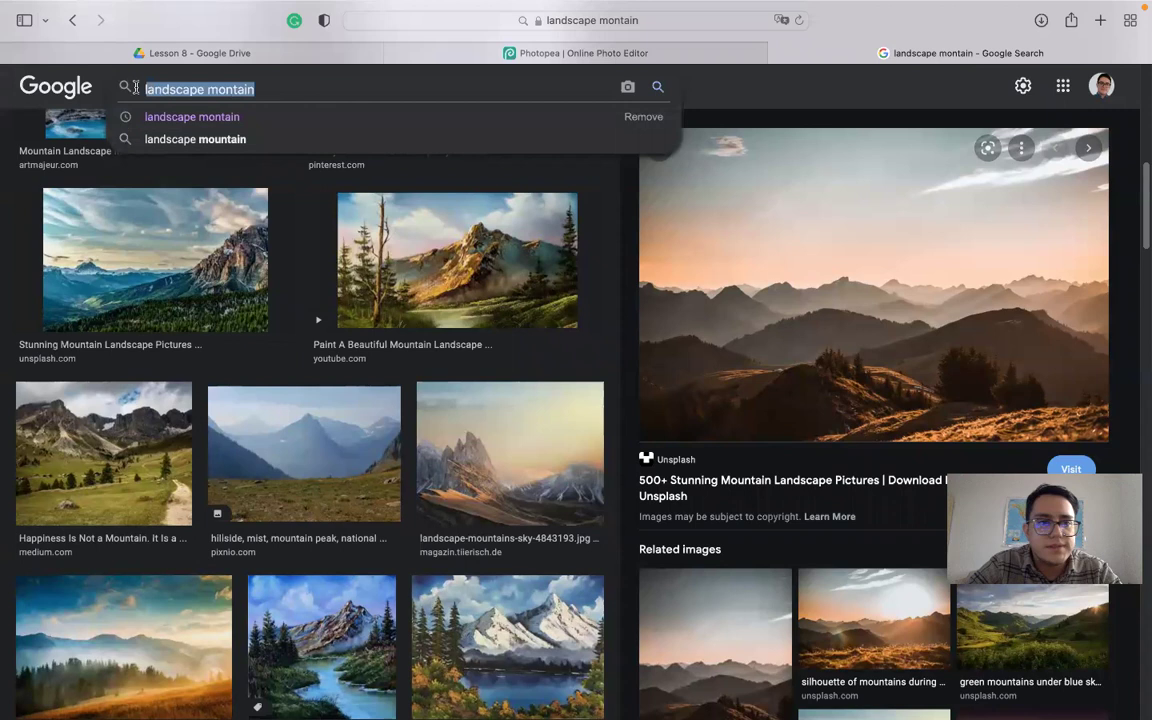
{"action": "type", "text": "baloons"}
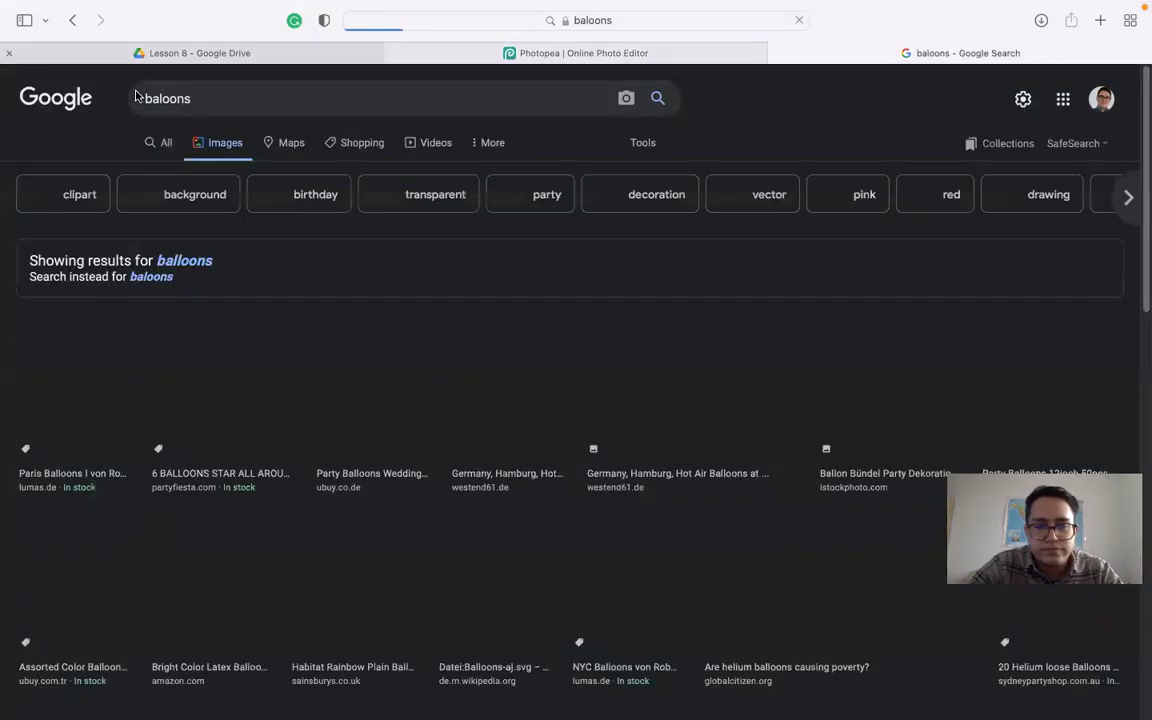
{"action": "scroll", "coordinate": [220, 245], "scroll_direction": "down", "scroll_amount": 1}
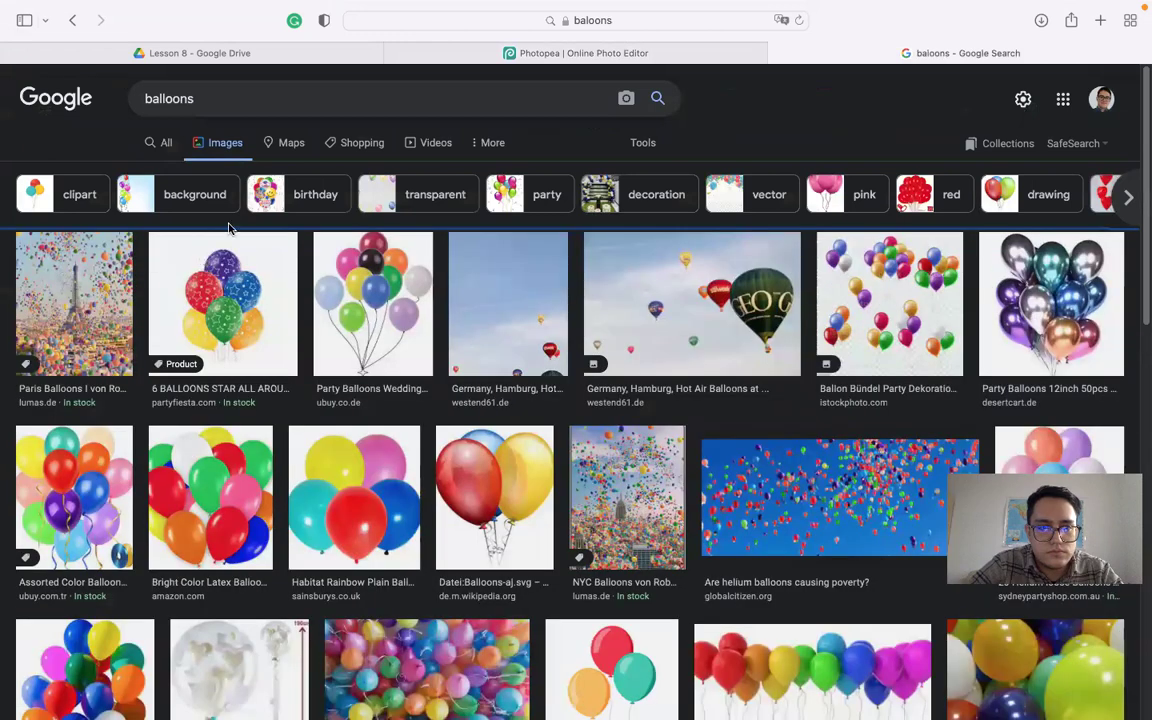
Filter the balloon image results by the Transparent color option
{"action": "left_click", "coordinate": [643, 143]}
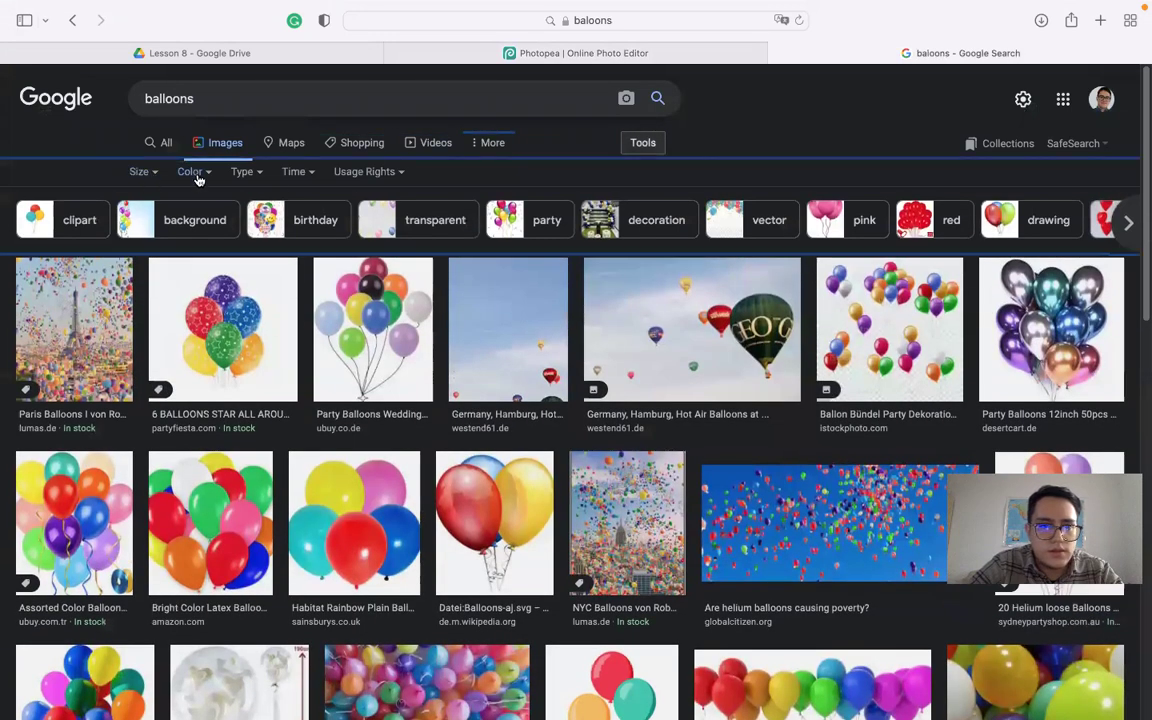
{"action": "left_click", "coordinate": [192, 172]}
{"action": "left_click", "coordinate": [207, 248]}
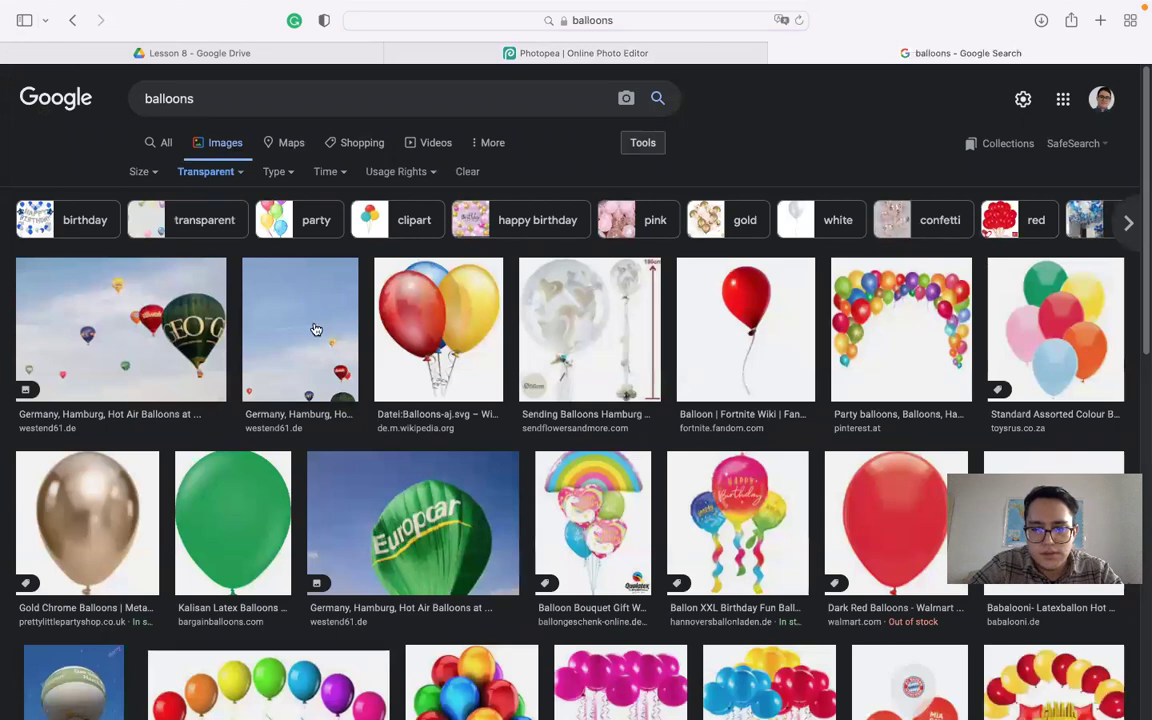
Preview the Germany, Hamburg hot air balloons image and save it to the Desktop under its suggested file name
{"action": "left_click", "coordinate": [133, 334]}
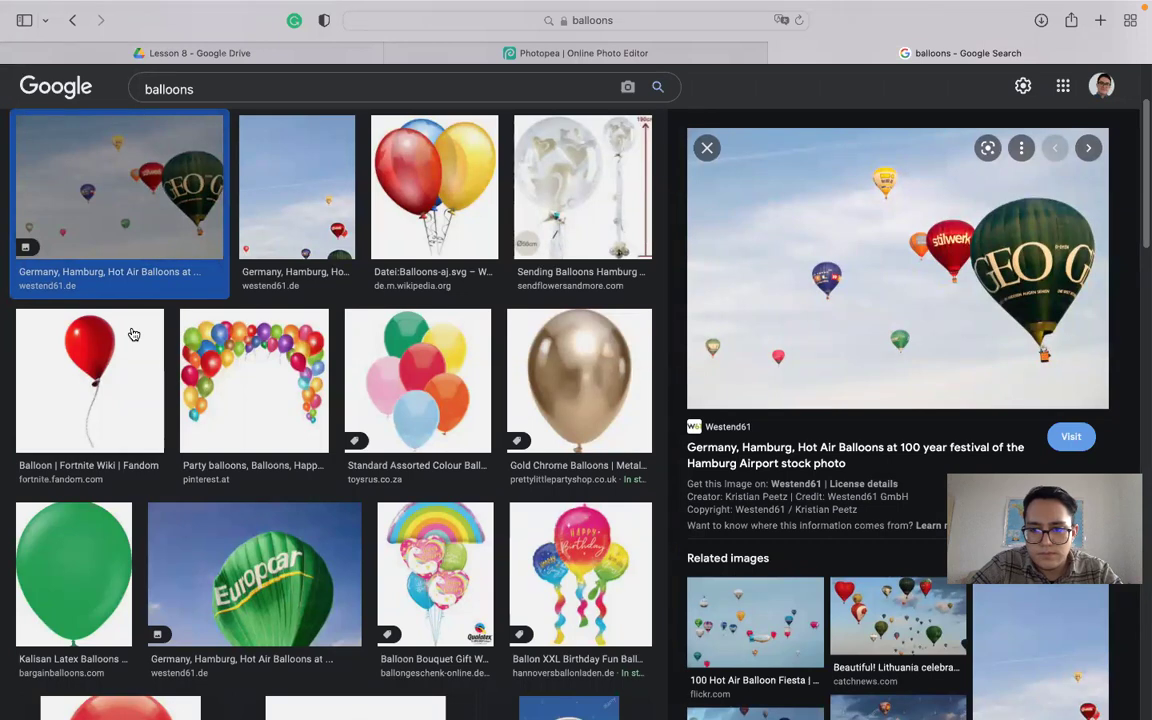
{"action": "right_click", "coordinate": [789, 275]}
{"action": "left_click", "coordinate": [870, 507]}
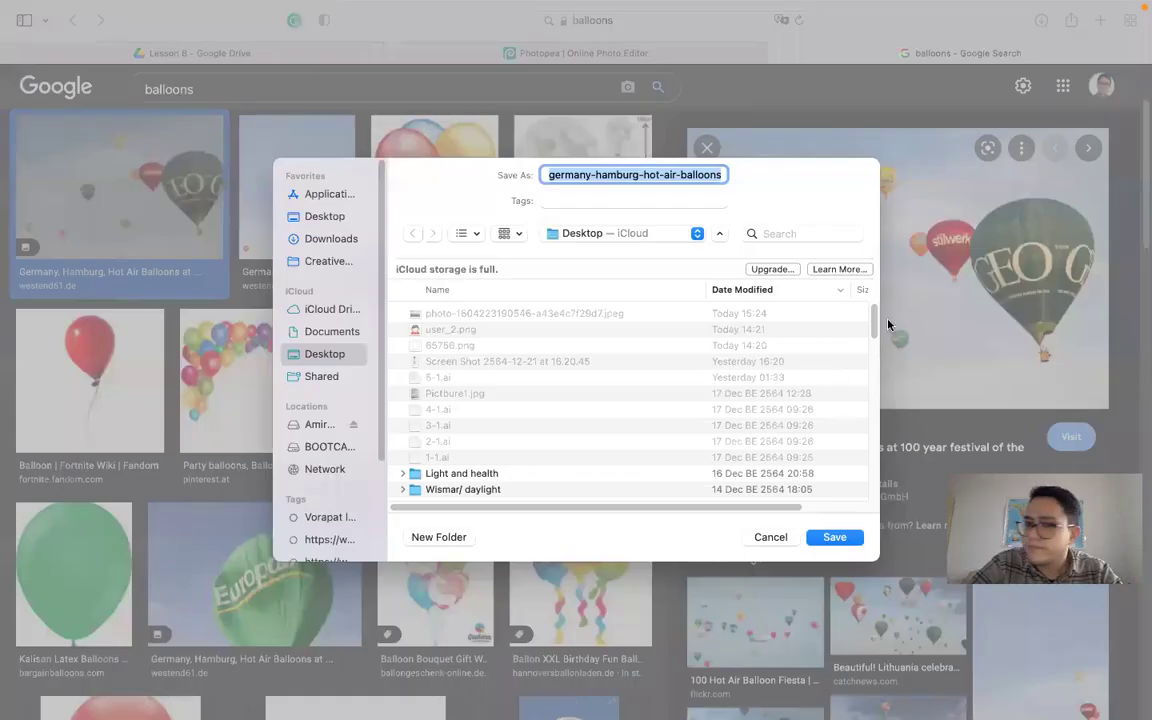
{"action": "left_click", "coordinate": [850, 536]}
Return to Photopea, leave full screen, place the saved balloon image from the desktop over the mountain photo, and restore full screen
{"action": "left_click", "coordinate": [288, 54]}
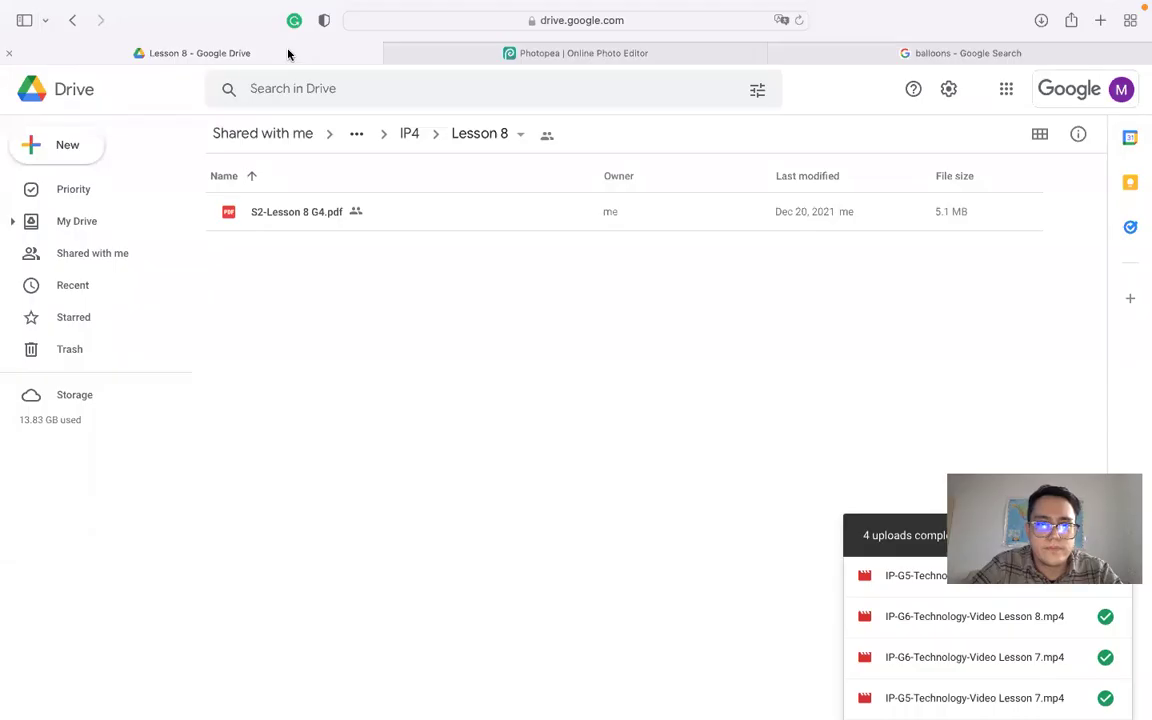
{"action": "left_click", "coordinate": [532, 52]}
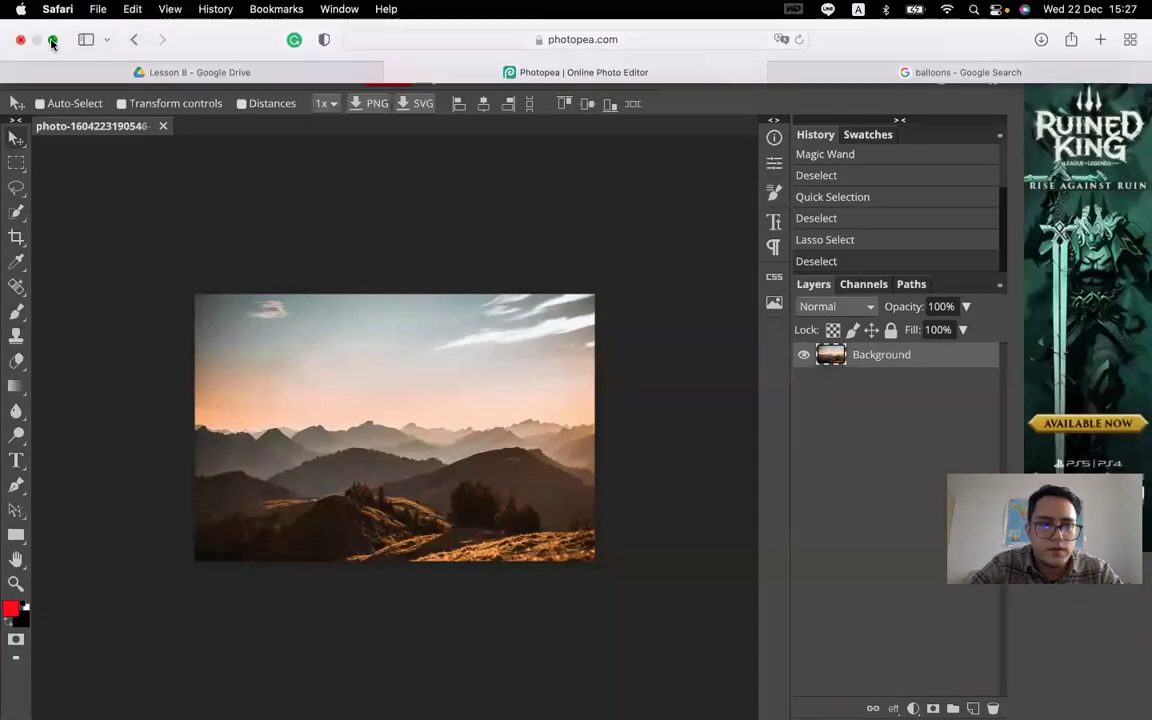
{"action": "left_click", "coordinate": [51, 40]}
{"action": "left_click_drag", "start_coordinate": [1099, 325], "coordinate": [420, 340]}
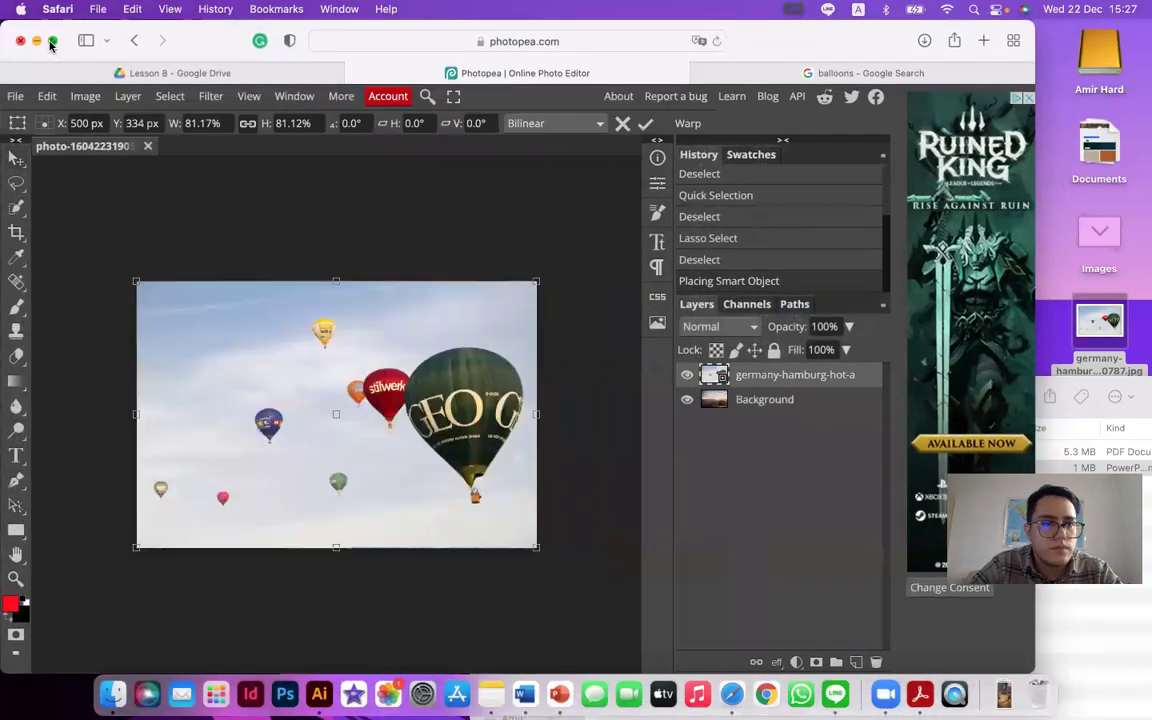
{"action": "key", "text": "ctrl+super+f"}
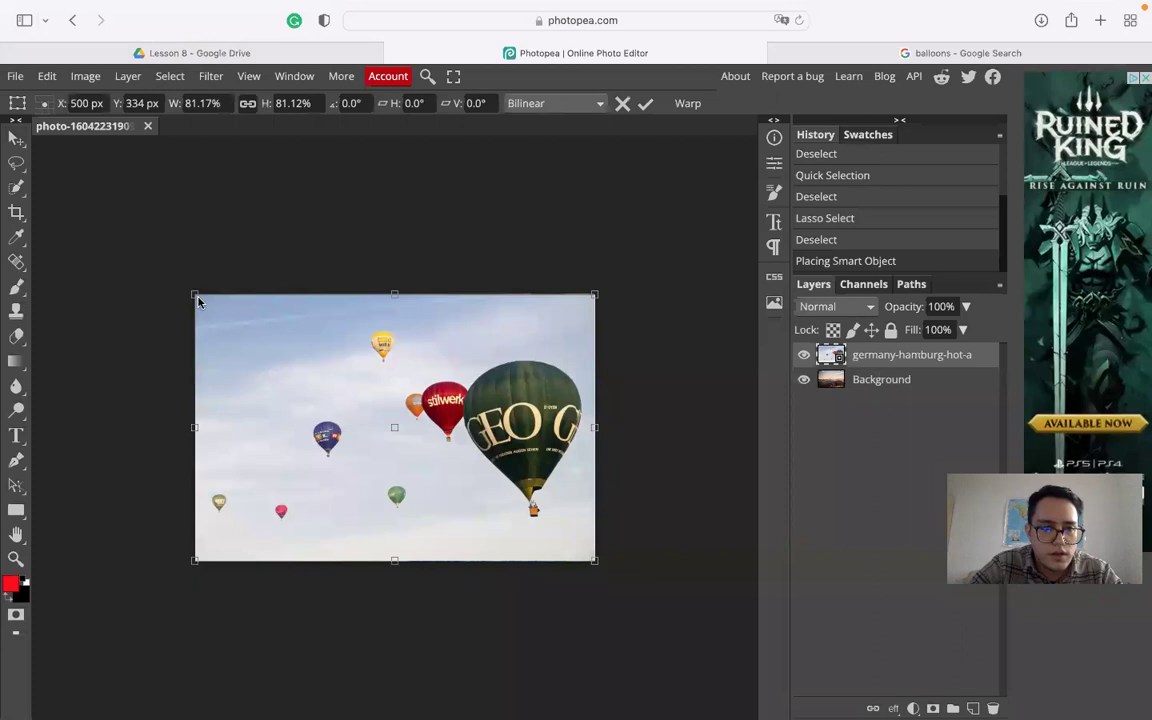
Scale the placed balloon image to about 34% within the sky, apply the transform, and rasterize its layer
{"action": "left_click_drag", "start_coordinate": [194, 294], "coordinate": [383, 343]}
{"action": "scroll", "coordinate": [402, 371], "scroll_direction": "up", "scroll_amount": 3}
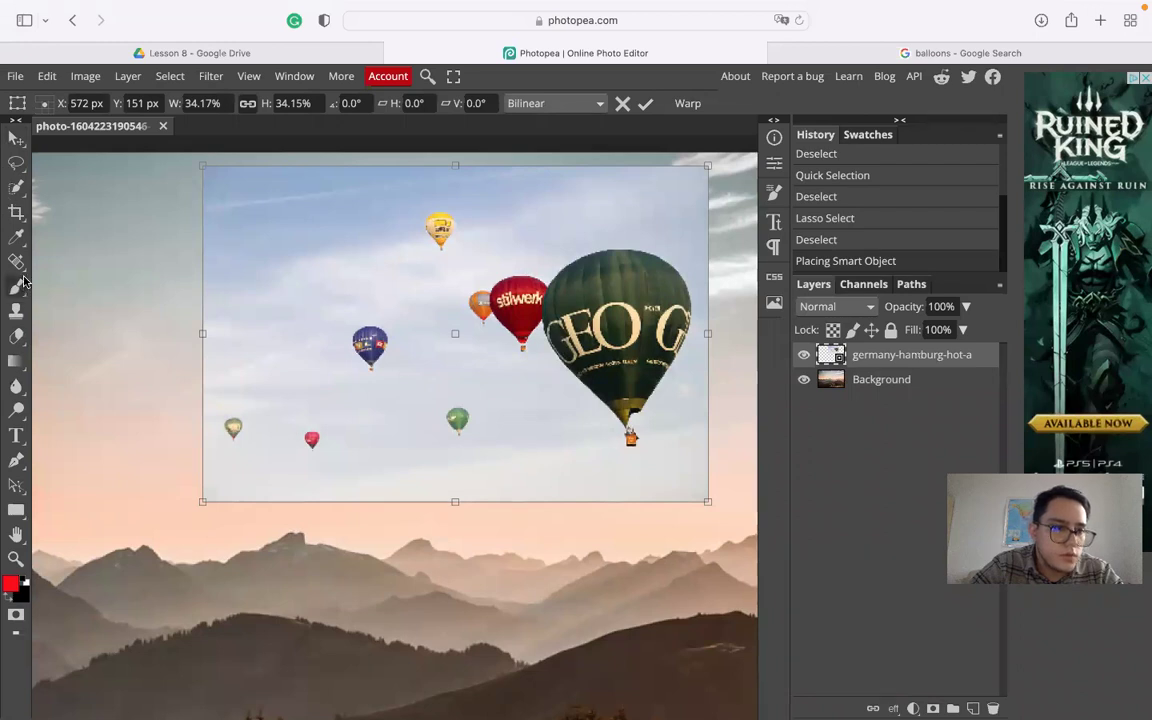
{"action": "left_click", "coordinate": [16, 337]}
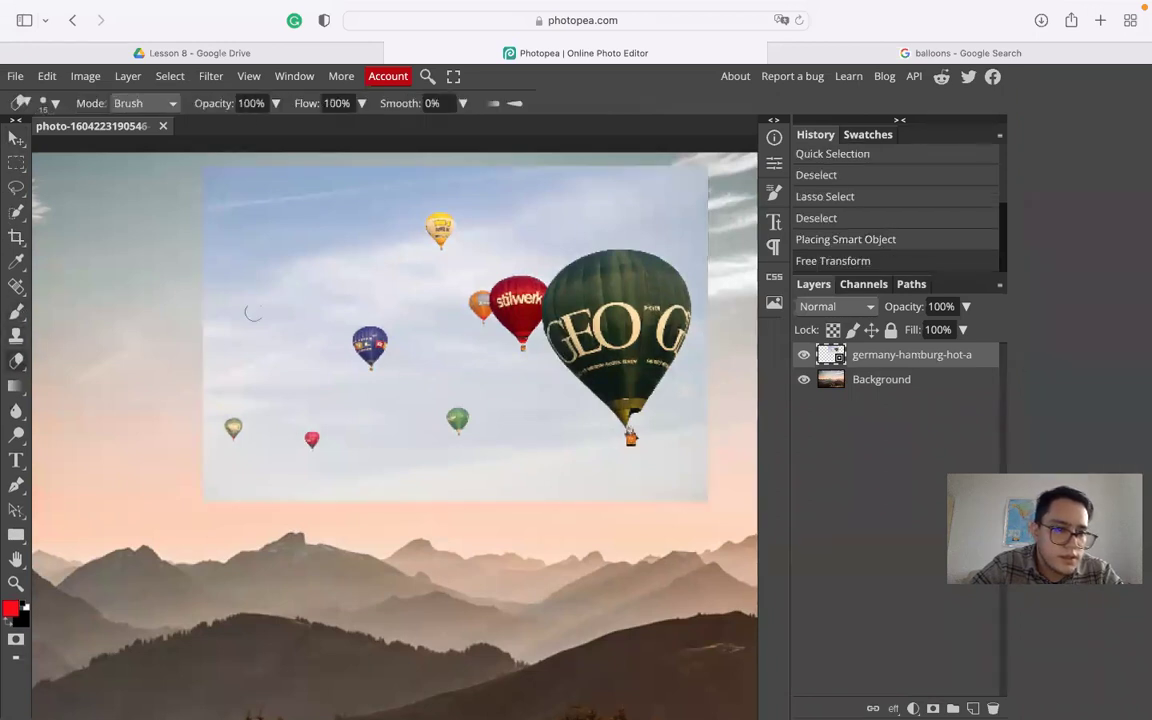
{"action": "left_click", "coordinate": [200, 292]}
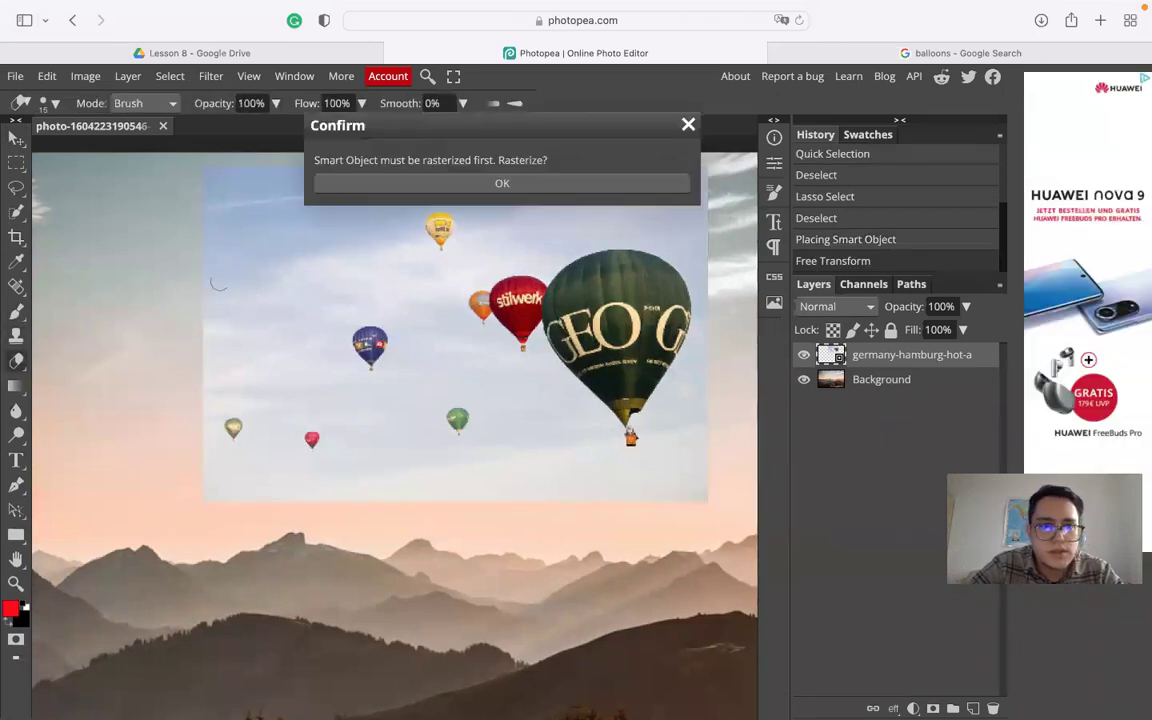
{"action": "left_click", "coordinate": [606, 181]}
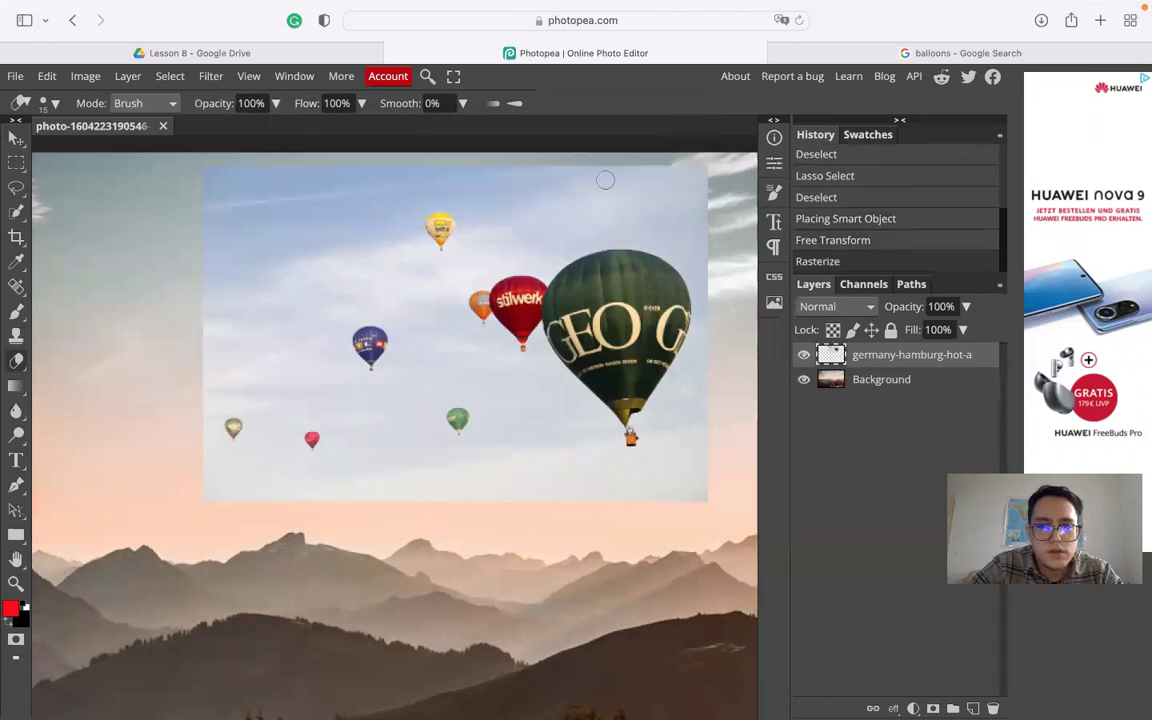
Set the Eraser size to 16 px and erase a short diagonal strip at the balloon image's left edge
{"action": "right_click", "coordinate": [272, 255]}
{"action": "left_click", "coordinate": [429, 290]}
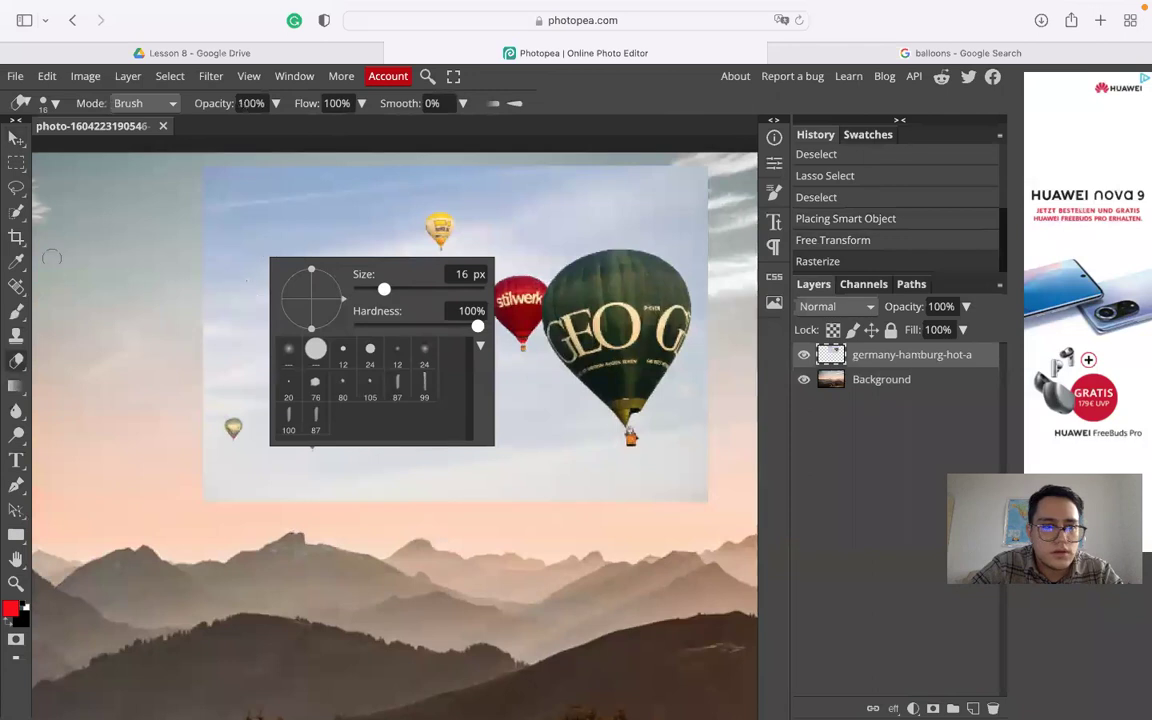
{"action": "right_click", "coordinate": [16, 360]}
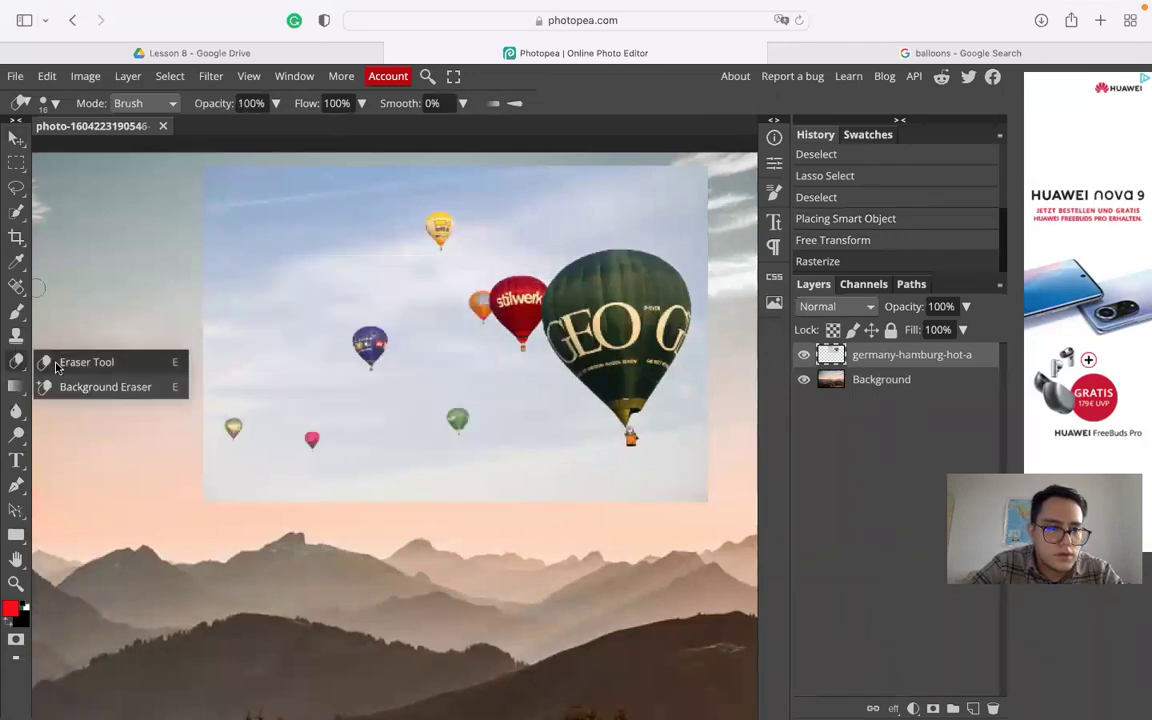
{"action": "left_click", "coordinate": [58, 364]}
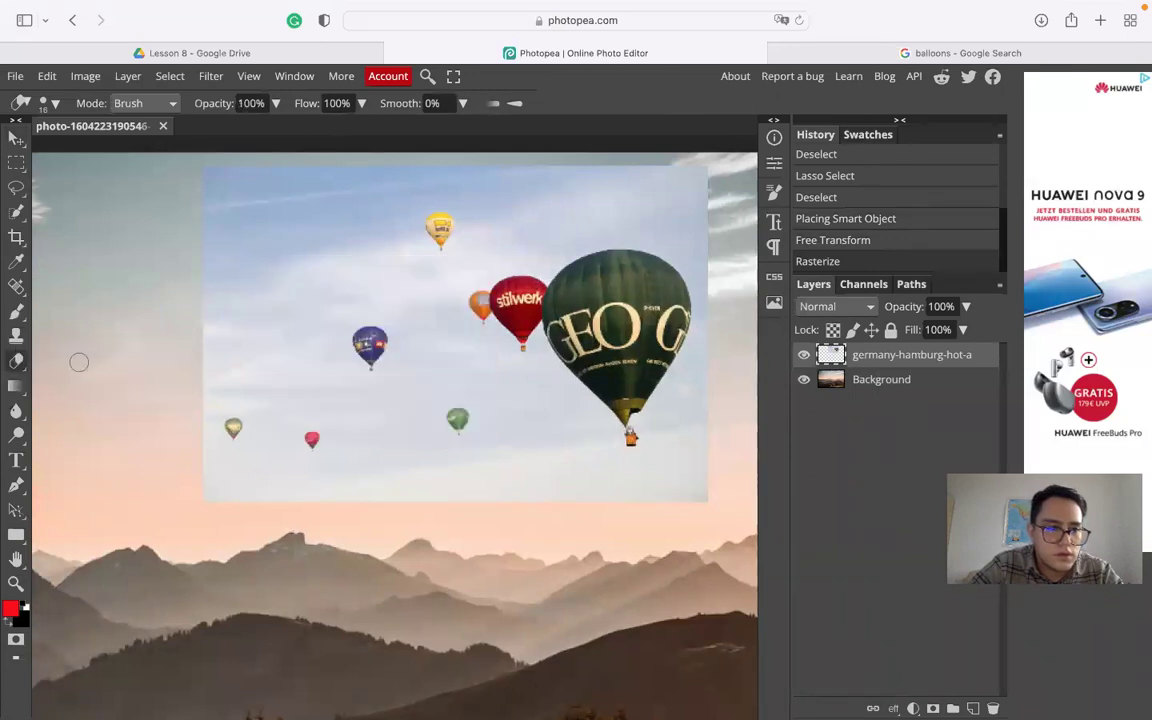
Enlarge the Eraser to 64 px and erase the balloon image's sky in its upper-left area and along its top
{"action": "right_click", "coordinate": [231, 295]}
{"action": "left_click", "coordinate": [366, 328]}
{"action": "mouse_move", "coordinate": [218, 195]}
{"action": "left_mouse_down"}
{"action": "mouse_move", "coordinate": [255, 182]}
{"action": "mouse_move", "coordinate": [197, 306]}
{"action": "mouse_move", "coordinate": [318, 180]}
{"action": "mouse_move", "coordinate": [267, 271]}
{"action": "mouse_move", "coordinate": [190, 327]}
{"action": "mouse_move", "coordinate": [274, 363]}
{"action": "mouse_move", "coordinate": [266, 333]}
{"action": "mouse_move", "coordinate": [326, 258]}
{"action": "mouse_move", "coordinate": [348, 187]}
{"action": "mouse_move", "coordinate": [365, 177]}
{"action": "mouse_move", "coordinate": [493, 164]}
{"action": "mouse_move", "coordinate": [701, 203]}
{"action": "left_mouse_up"}
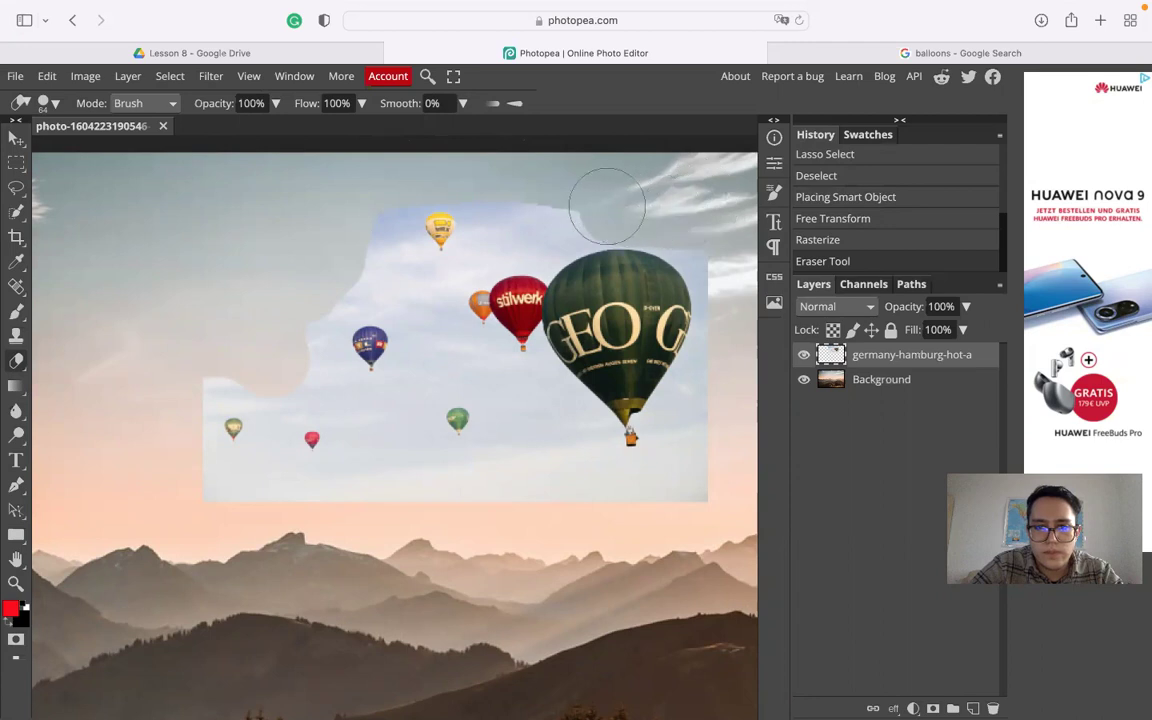
{"action": "left_click_drag", "start_coordinate": [540, 211], "coordinate": [524, 213]}
Set the Eraser to 49 px and erase the sky between the blue, yellow and red balloons and beneath the large green balloon
{"action": "right_click", "coordinate": [527, 217]}
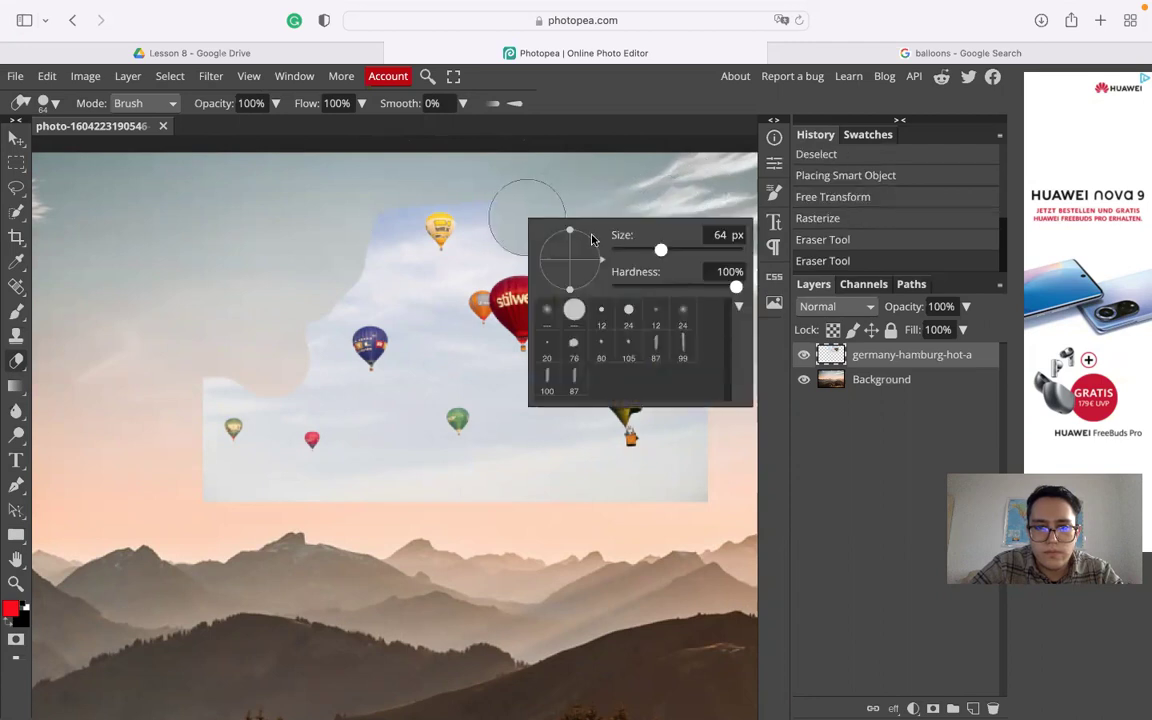
{"action": "left_click", "coordinate": [632, 250]}
{"action": "left_click", "coordinate": [656, 249]}
{"action": "mouse_move", "coordinate": [491, 233]}
{"action": "left_mouse_down"}
{"action": "mouse_move", "coordinate": [489, 205]}
{"action": "mouse_move", "coordinate": [462, 180]}
{"action": "left_mouse_up"}
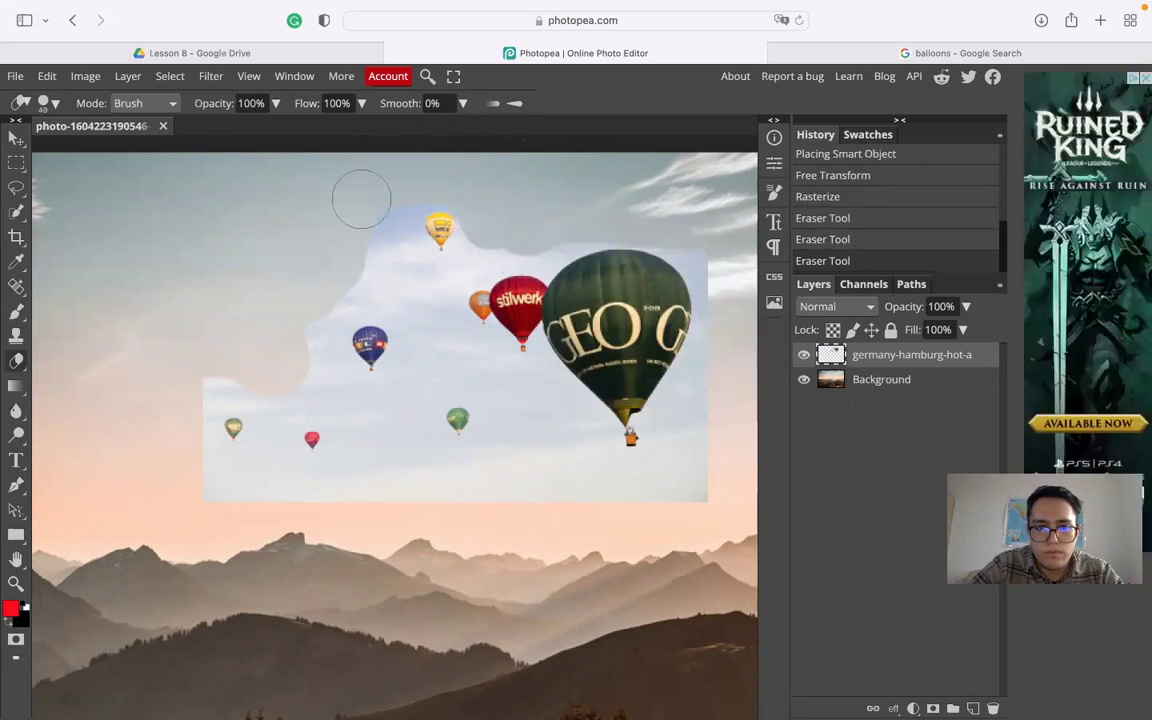
{"action": "mouse_move", "coordinate": [401, 266]}
{"action": "left_mouse_down"}
{"action": "mouse_move", "coordinate": [428, 339]}
{"action": "mouse_move", "coordinate": [486, 378]}
{"action": "mouse_move", "coordinate": [517, 427]}
{"action": "mouse_move", "coordinate": [527, 483]}
{"action": "mouse_move", "coordinate": [631, 495]}
{"action": "mouse_move", "coordinate": [684, 481]}
{"action": "mouse_move", "coordinate": [674, 432]}
{"action": "mouse_move", "coordinate": [722, 355]}
{"action": "mouse_move", "coordinate": [720, 334]}
{"action": "left_mouse_up"}
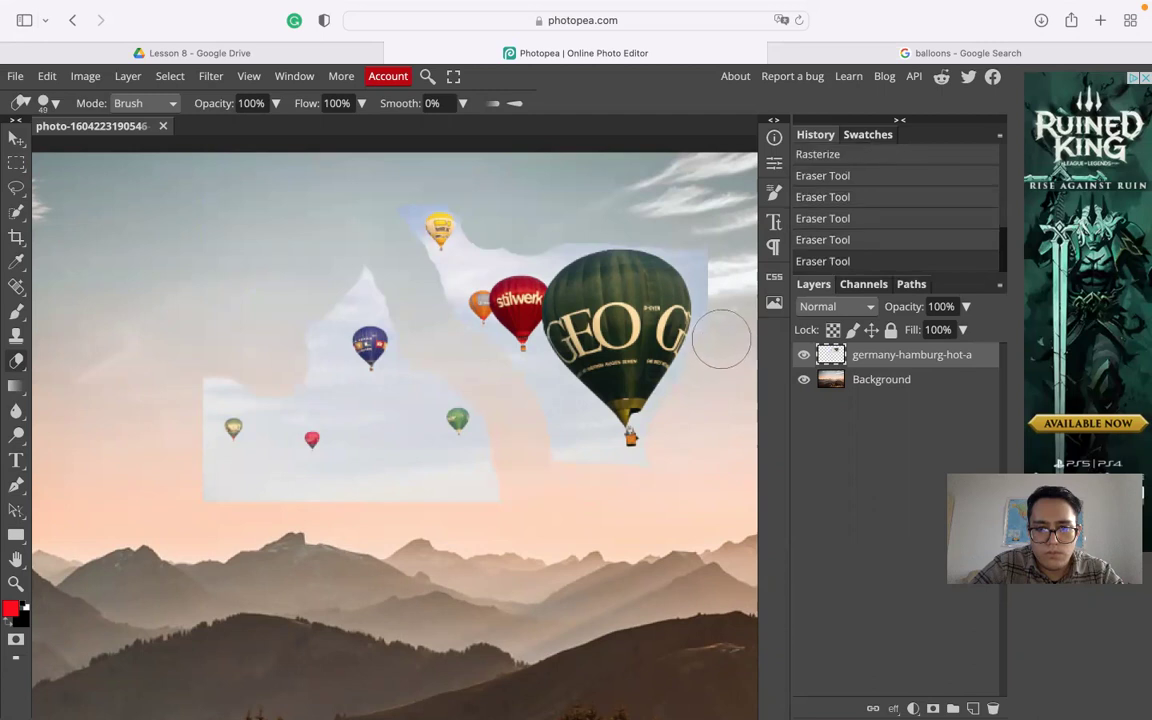
Erase the leftover sky along the outer right and upper edges of the large green balloon
{"action": "left_click_drag", "start_coordinate": [717, 236], "coordinate": [730, 282]}
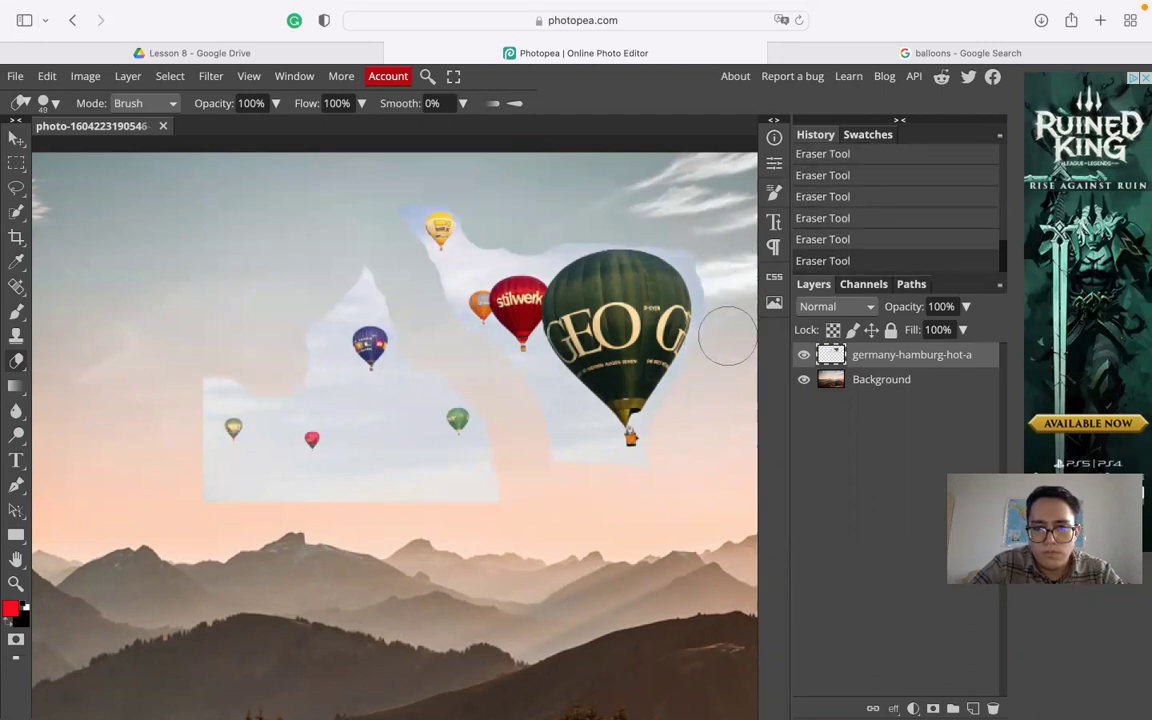
{"action": "left_click", "coordinate": [720, 287]}
{"action": "left_click_drag", "start_coordinate": [714, 262], "coordinate": [697, 238]}
{"action": "left_click_drag", "start_coordinate": [571, 202], "coordinate": [484, 249]}
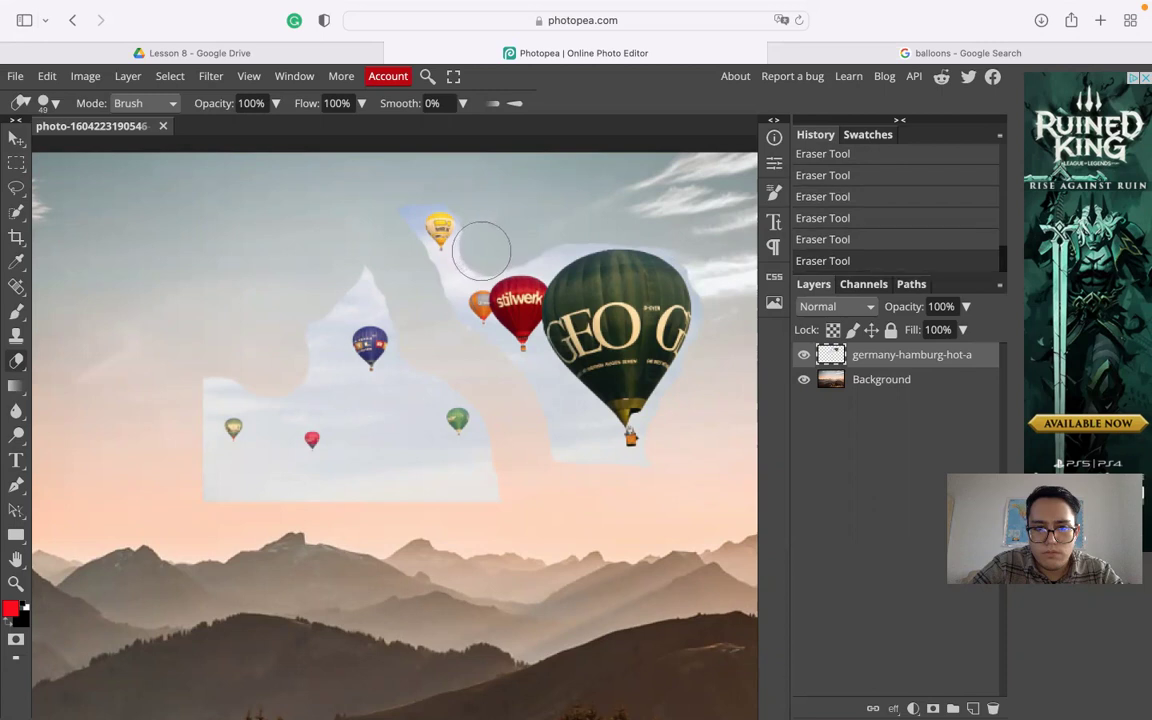
Erase the sky around the yellow balloon at 14 px, and the sky around the small green balloon's lower side at 68 px
{"action": "right_click", "coordinate": [492, 250]}
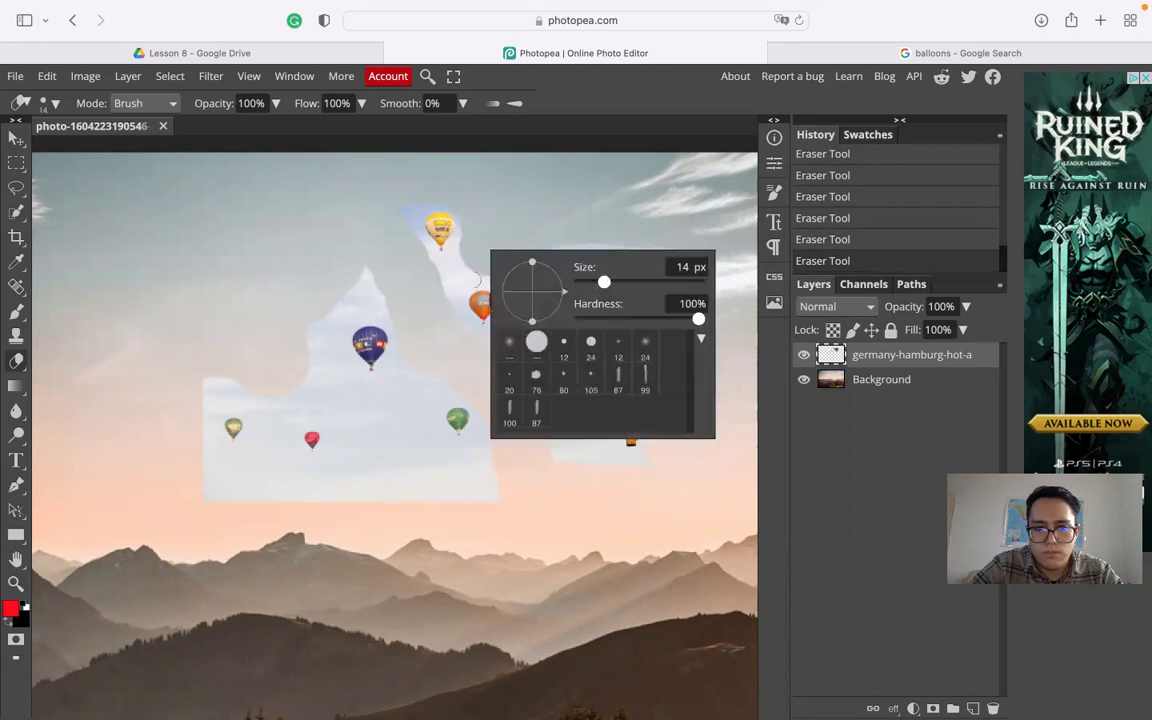
{"action": "left_click", "coordinate": [460, 268]}
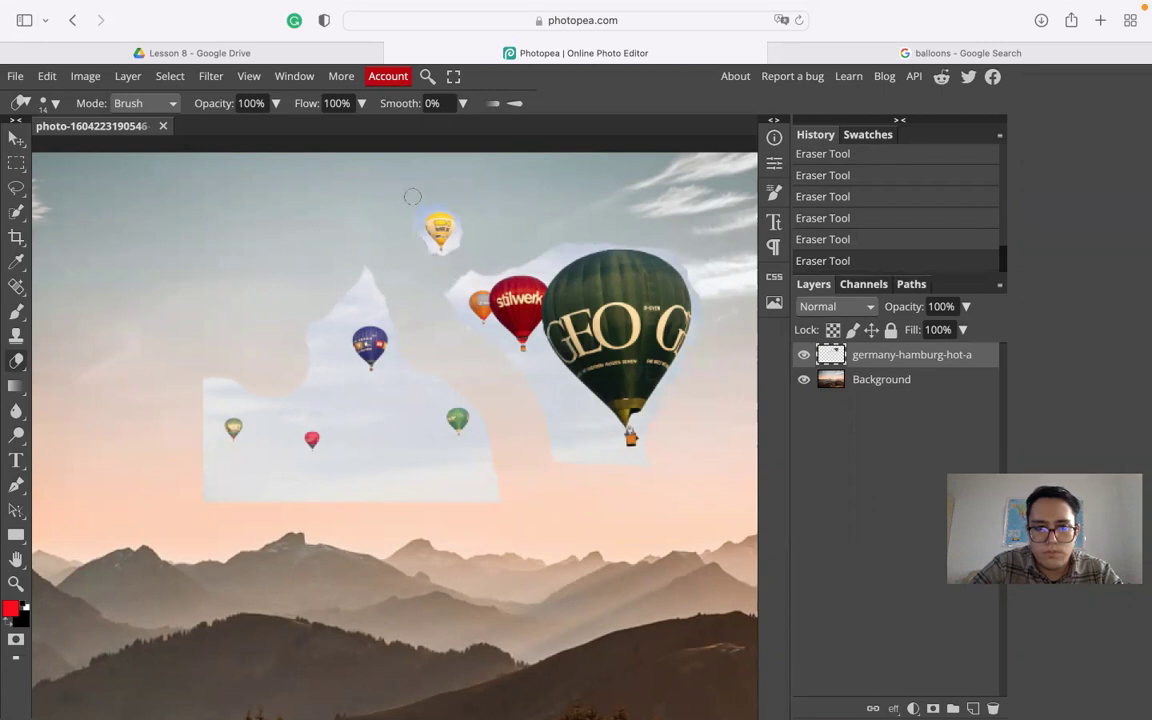
{"action": "right_click", "coordinate": [331, 291]}
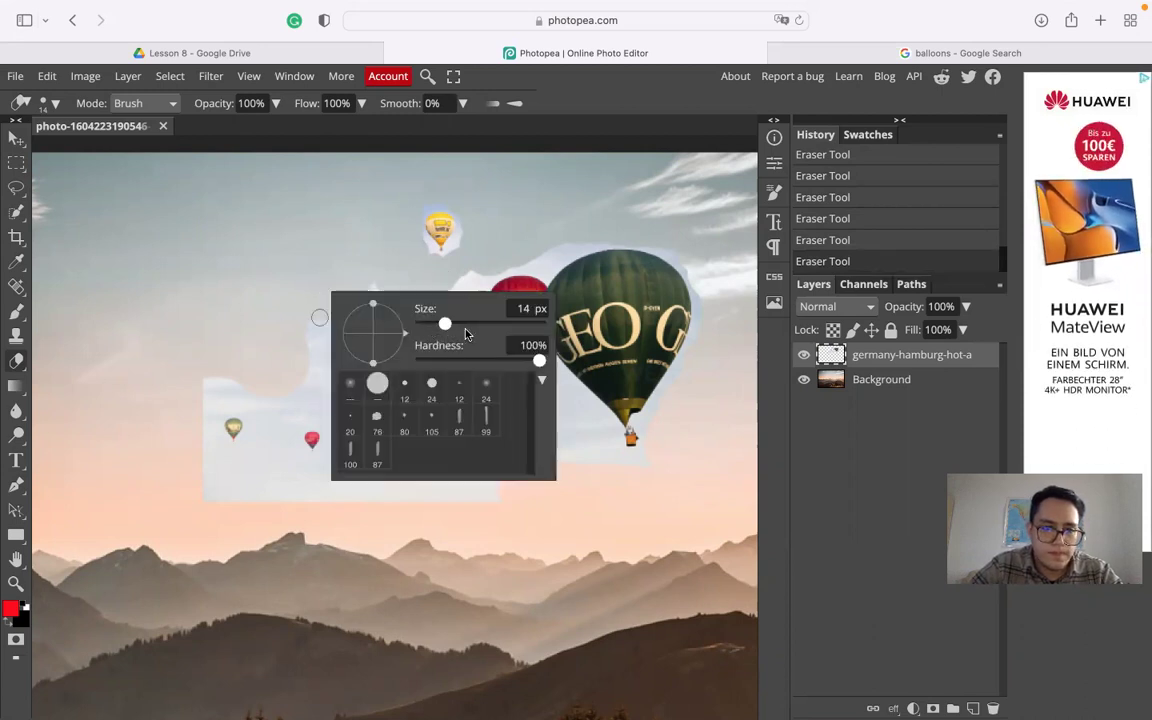
{"action": "left_click", "coordinate": [465, 324]}
{"action": "left_click", "coordinate": [281, 372]}
{"action": "mouse_move", "coordinate": [324, 390]}
{"action": "left_mouse_down"}
{"action": "mouse_move", "coordinate": [377, 428]}
{"action": "mouse_move", "coordinate": [392, 473]}
{"action": "mouse_move", "coordinate": [425, 488]}
{"action": "mouse_move", "coordinate": [476, 497]}
{"action": "mouse_move", "coordinate": [501, 460]}
{"action": "mouse_move", "coordinate": [525, 452]}
{"action": "mouse_move", "coordinate": [635, 495]}
{"action": "left_mouse_up"}
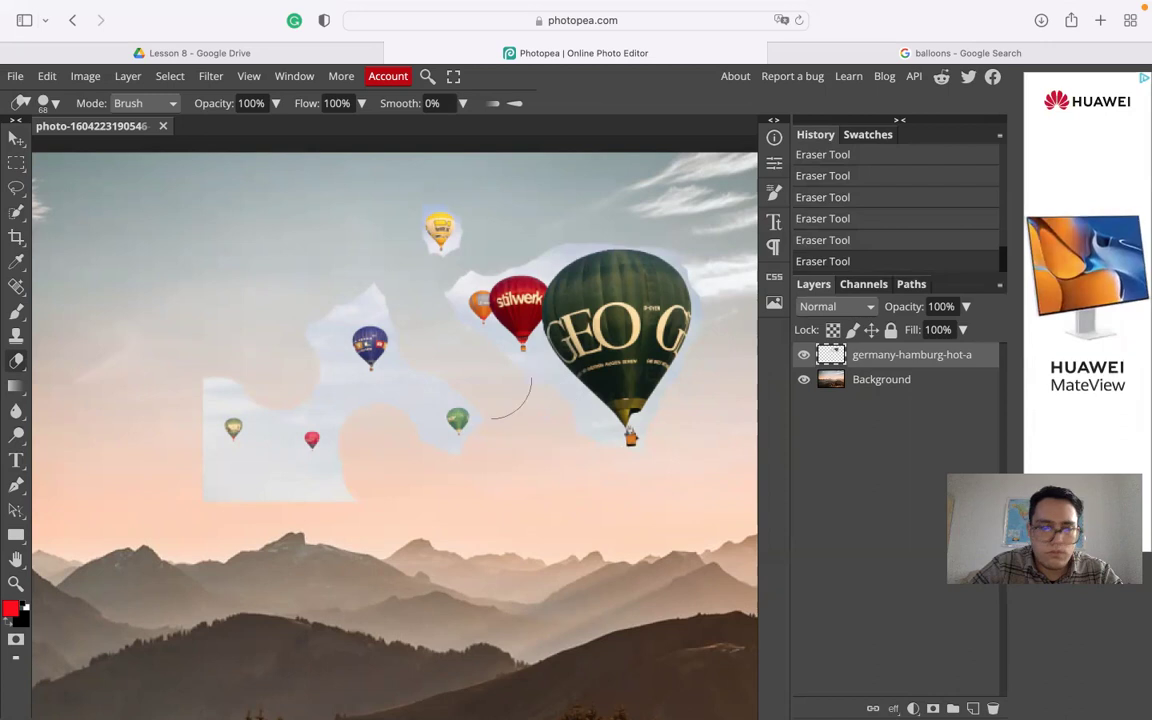
{"action": "left_click", "coordinate": [18, 210]}
{"action": "left_click", "coordinate": [283, 467]}
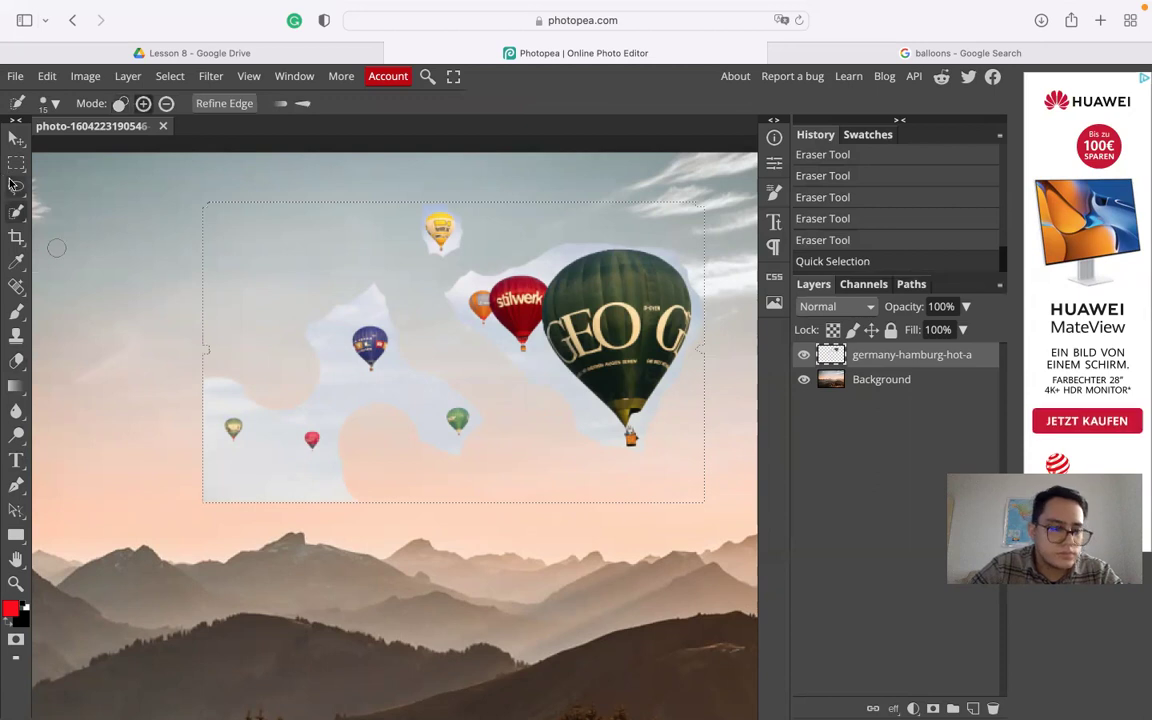
{"action": "key", "text": "super+d"}
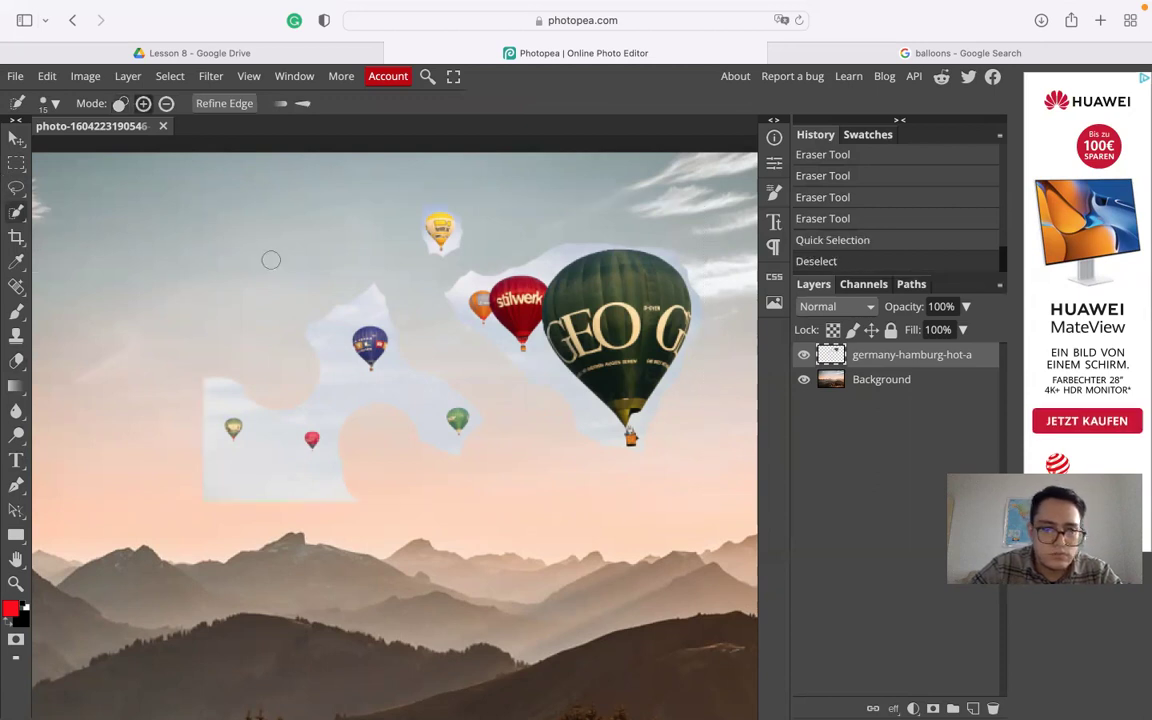
Select the connected sky around the blue and three small lower balloons with the Magic Wand and delete it
{"action": "right_click", "coordinate": [16, 188]}
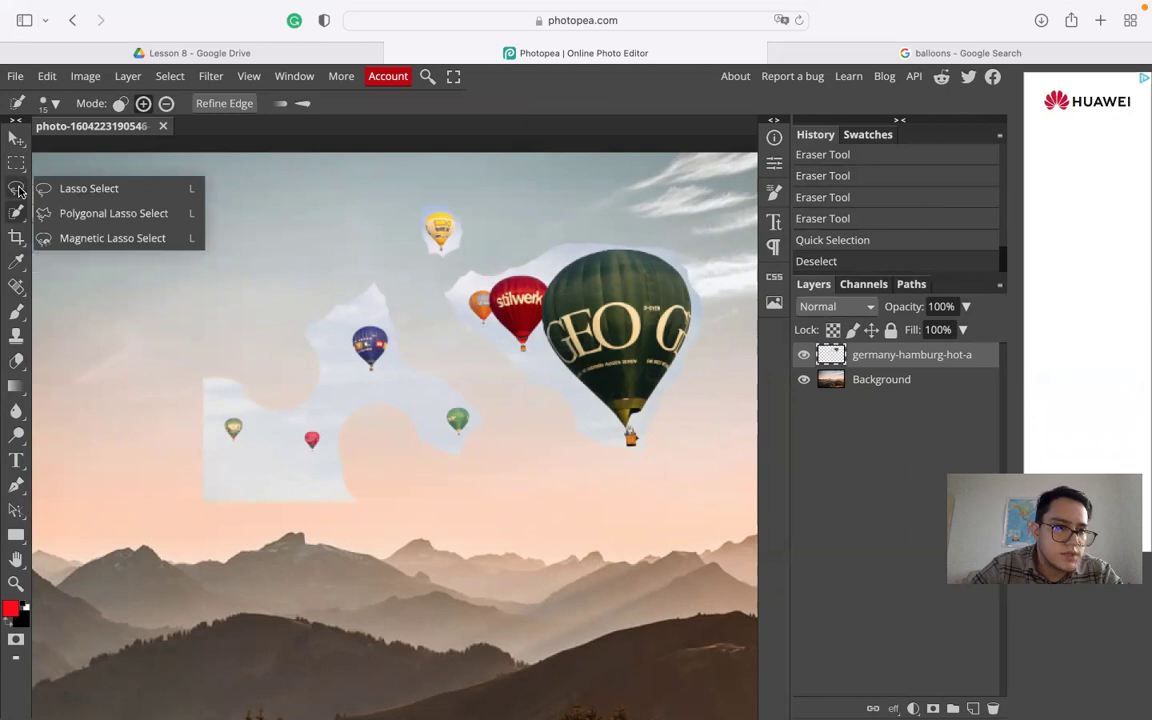
{"action": "right_click", "coordinate": [14, 213]}
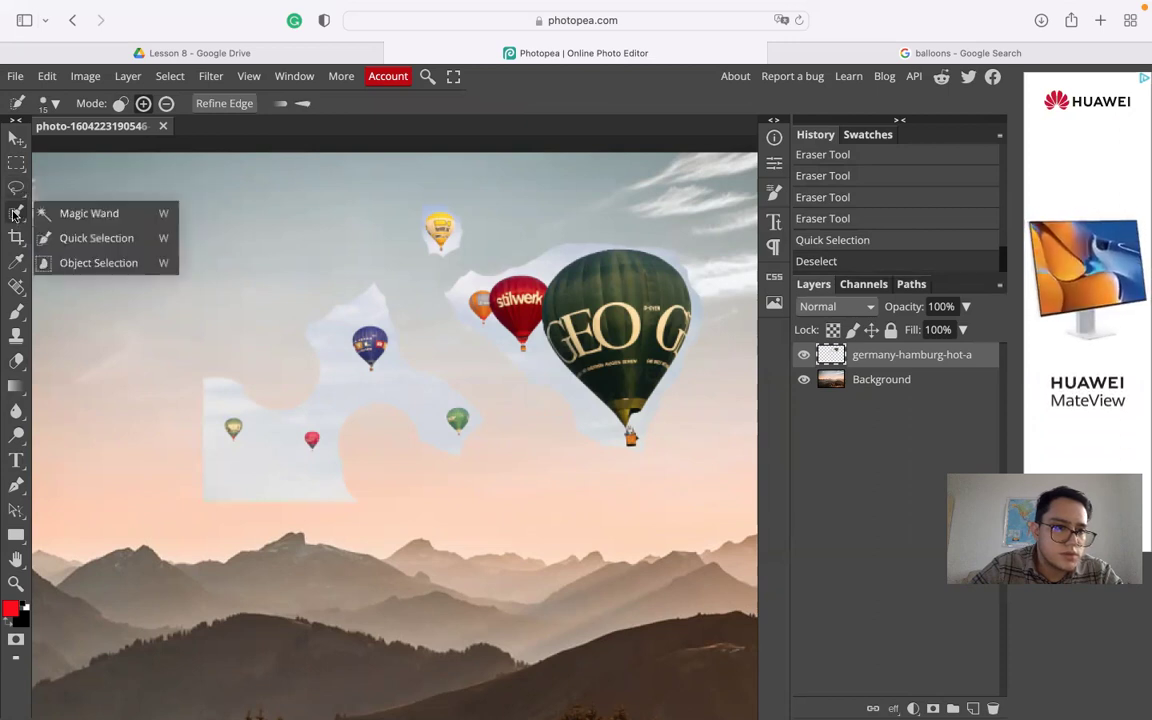
{"action": "left_click", "coordinate": [90, 212]}
{"action": "left_click", "coordinate": [265, 465]}
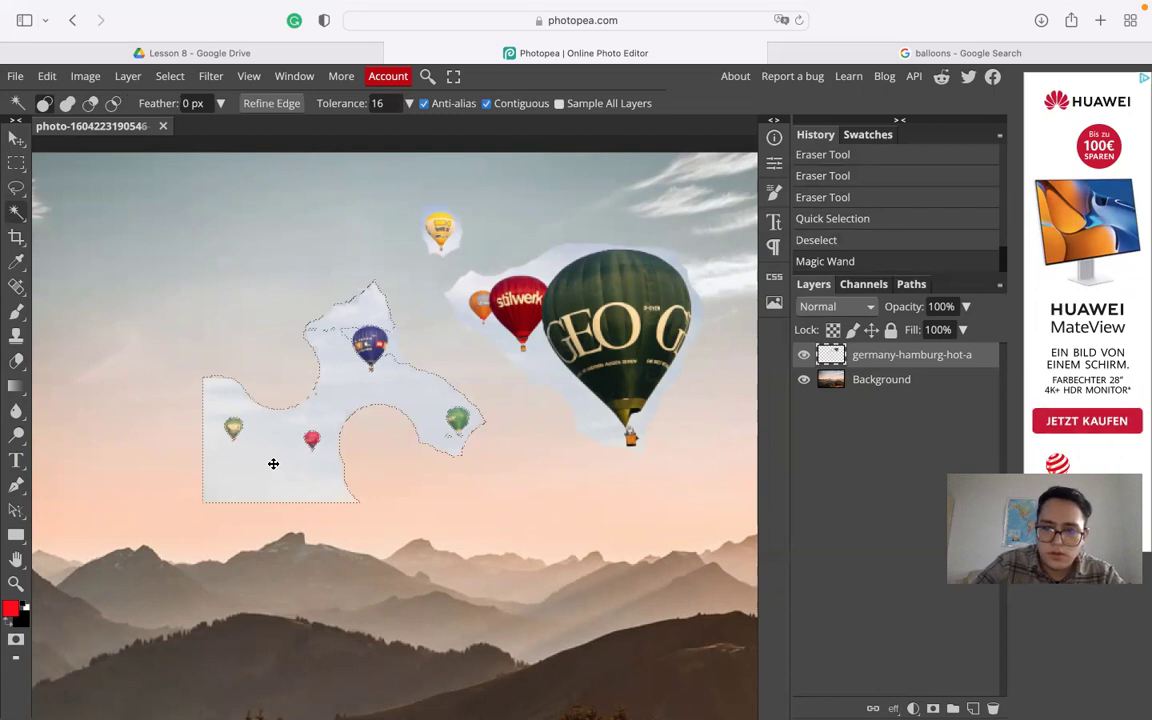
{"action": "key", "text": "Delete"}
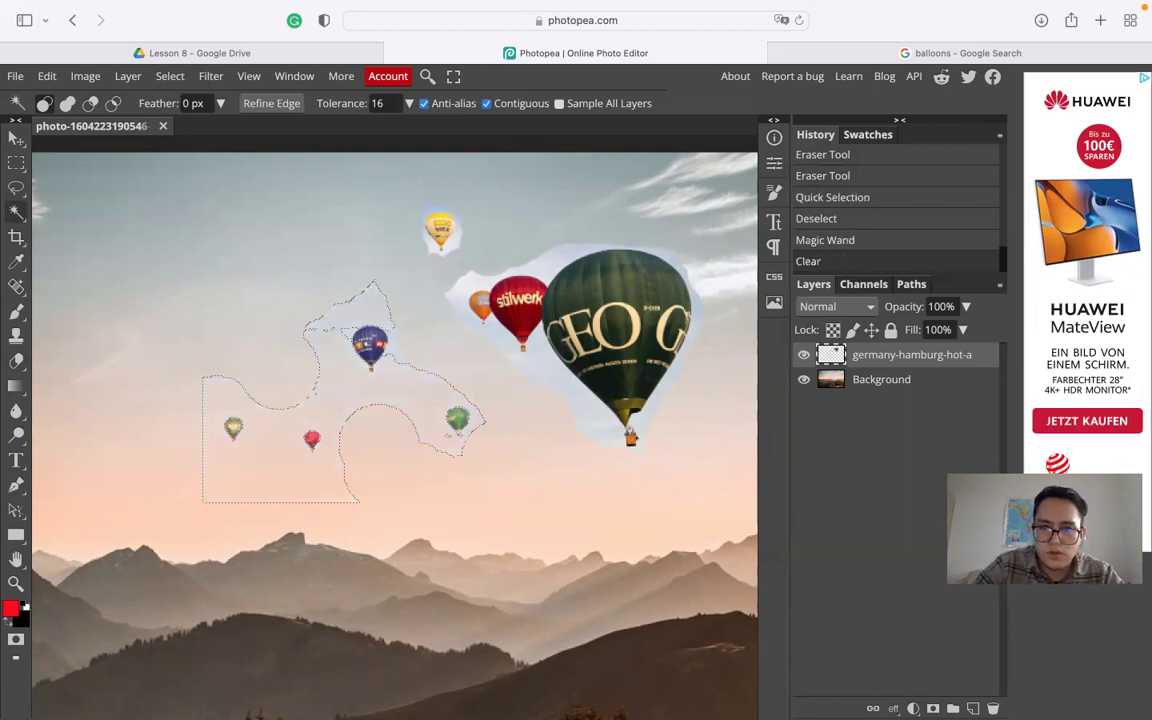
Select and delete the remaining sky patches around the orange, red and large green balloons with the Magic Wand
{"action": "left_click", "coordinate": [548, 374]}
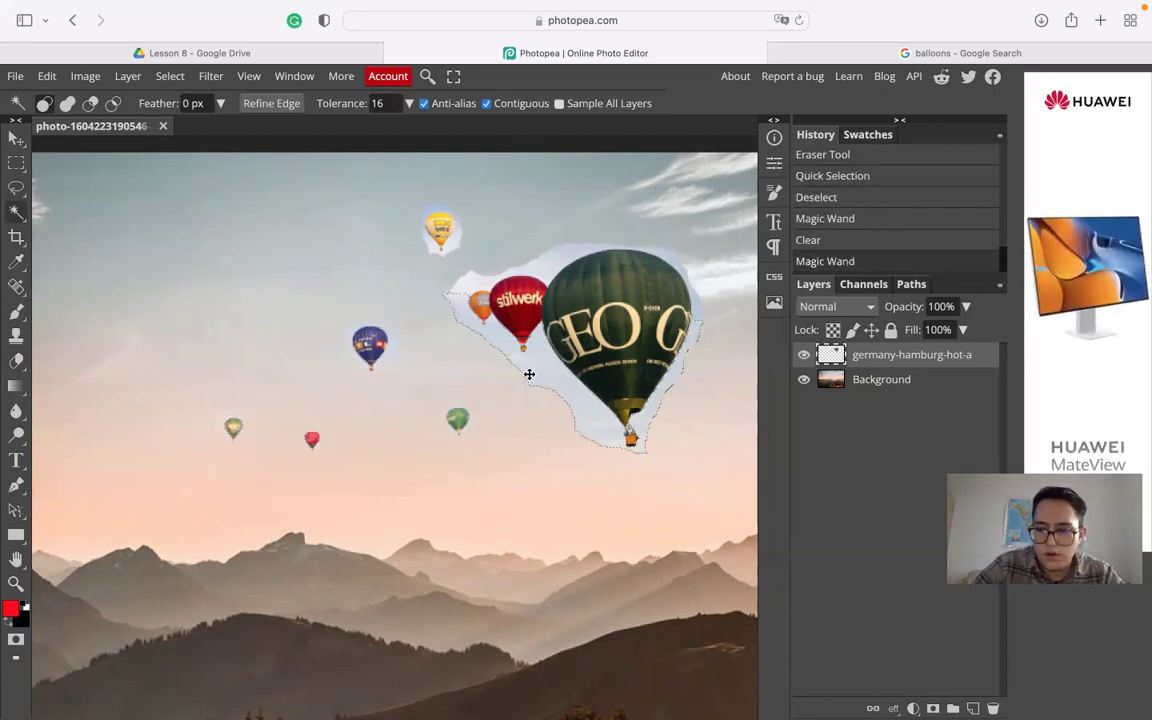
{"action": "key", "text": "Delete"}
{"action": "left_click", "coordinate": [548, 265]}
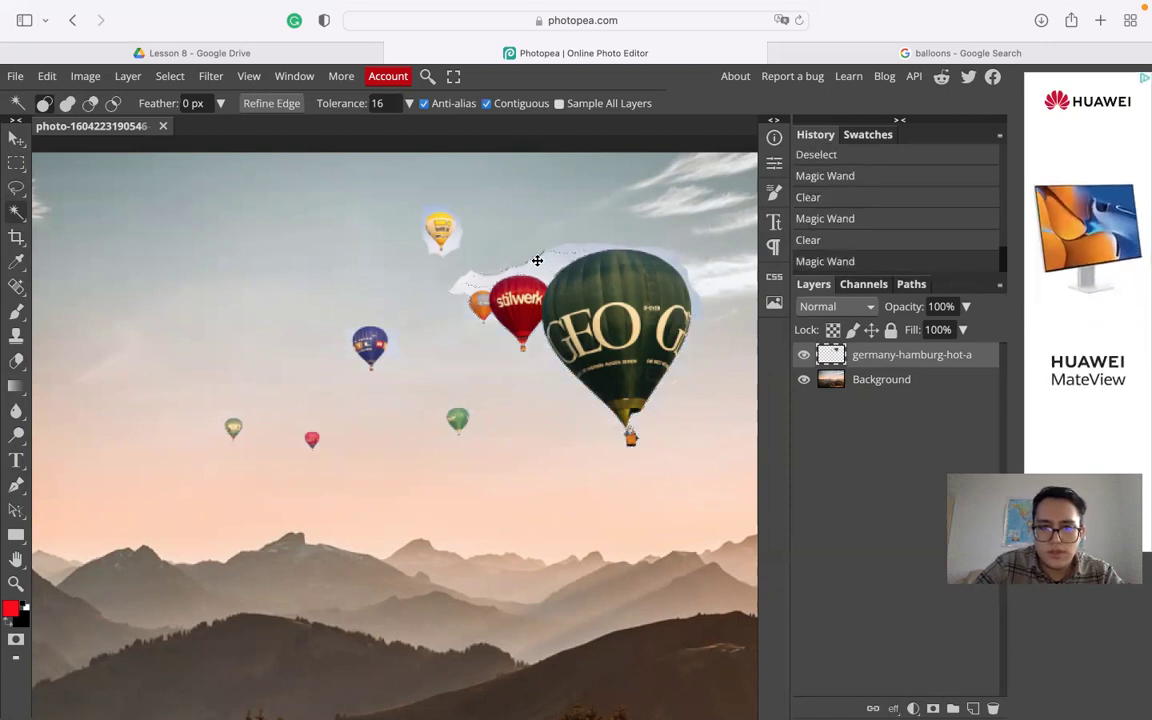
{"action": "key", "text": "Delete"}
{"action": "left_click", "coordinate": [560, 250]}
{"action": "key", "text": "Delete"}
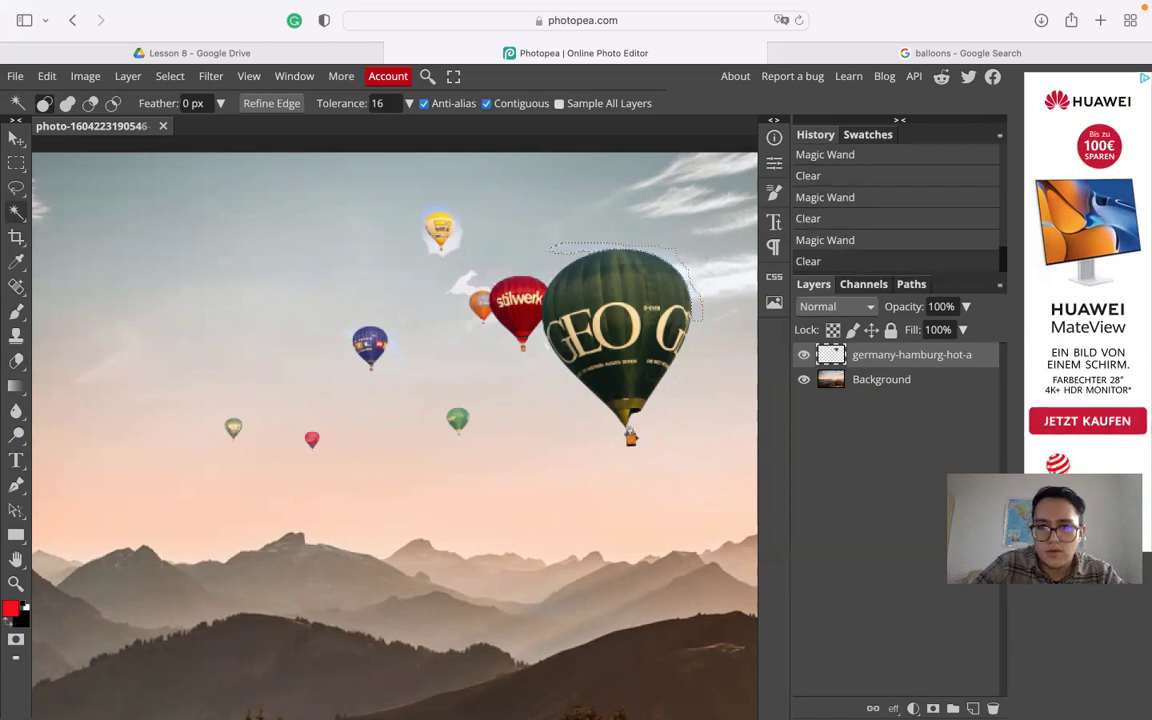
{"action": "left_click", "coordinate": [462, 289]}
{"action": "key", "text": "Delete"}
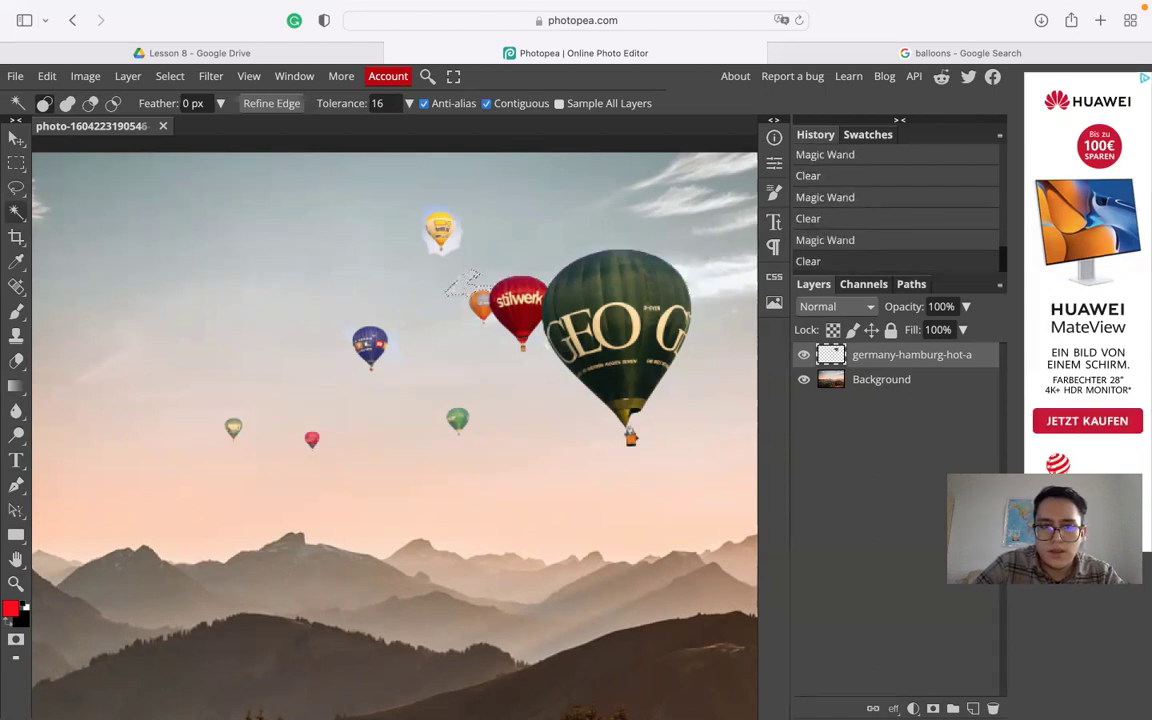
Select and delete the sky patches below, above and beside the yellow balloon with the Magic Wand
{"action": "left_click", "coordinate": [430, 247]}
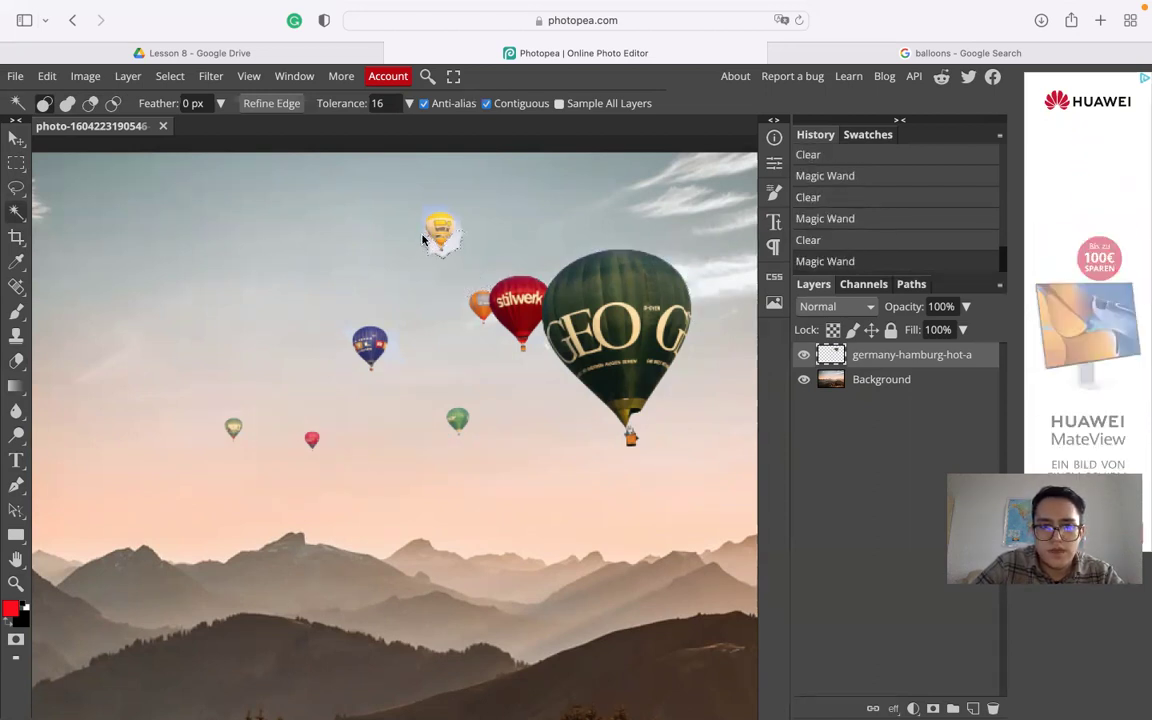
{"action": "left_click", "coordinate": [440, 208]}
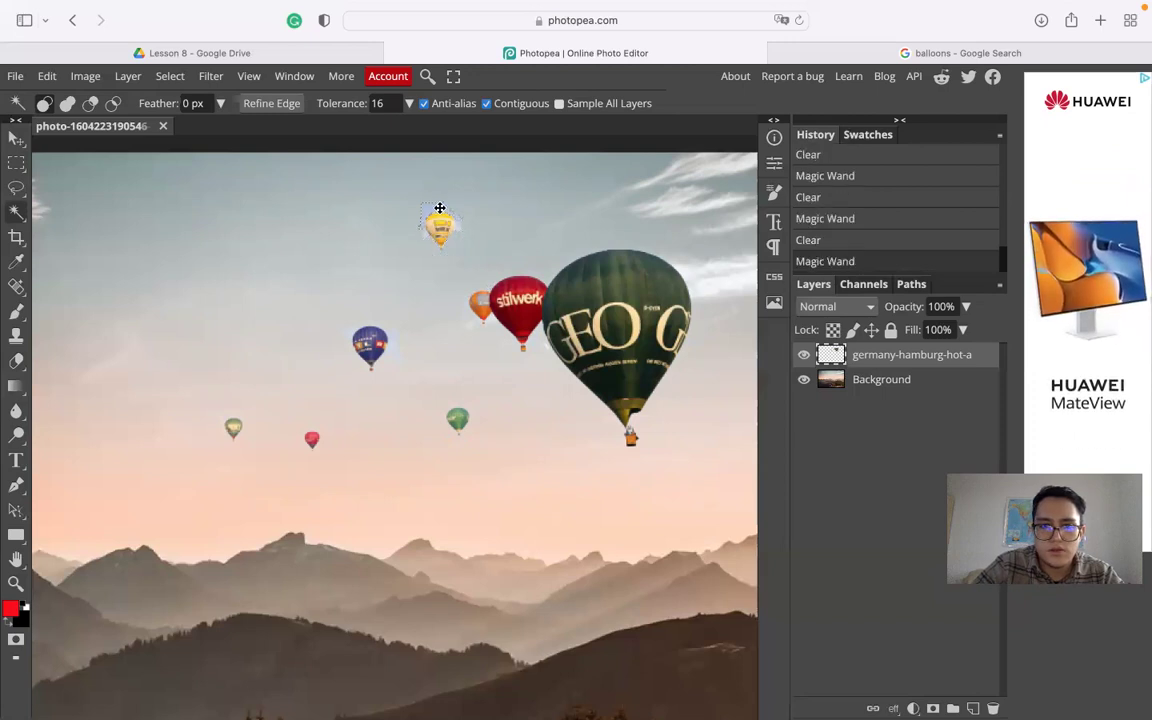
{"action": "key", "text": "Delete"}
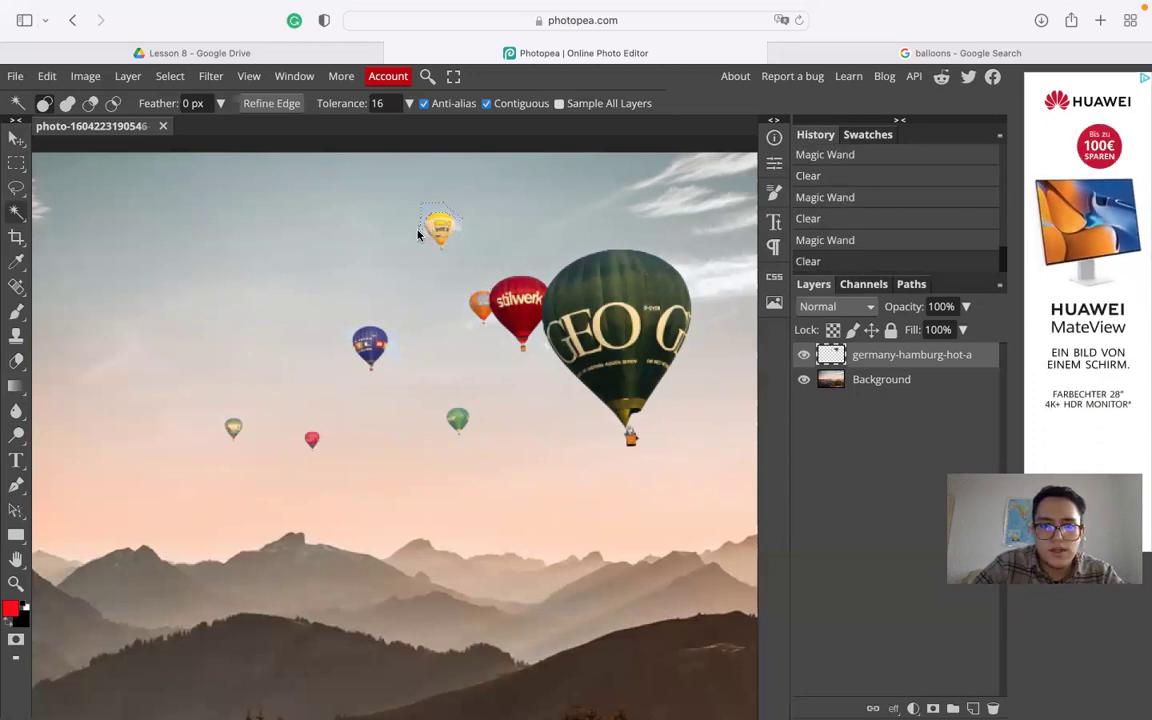
{"action": "left_click", "coordinate": [459, 225]}
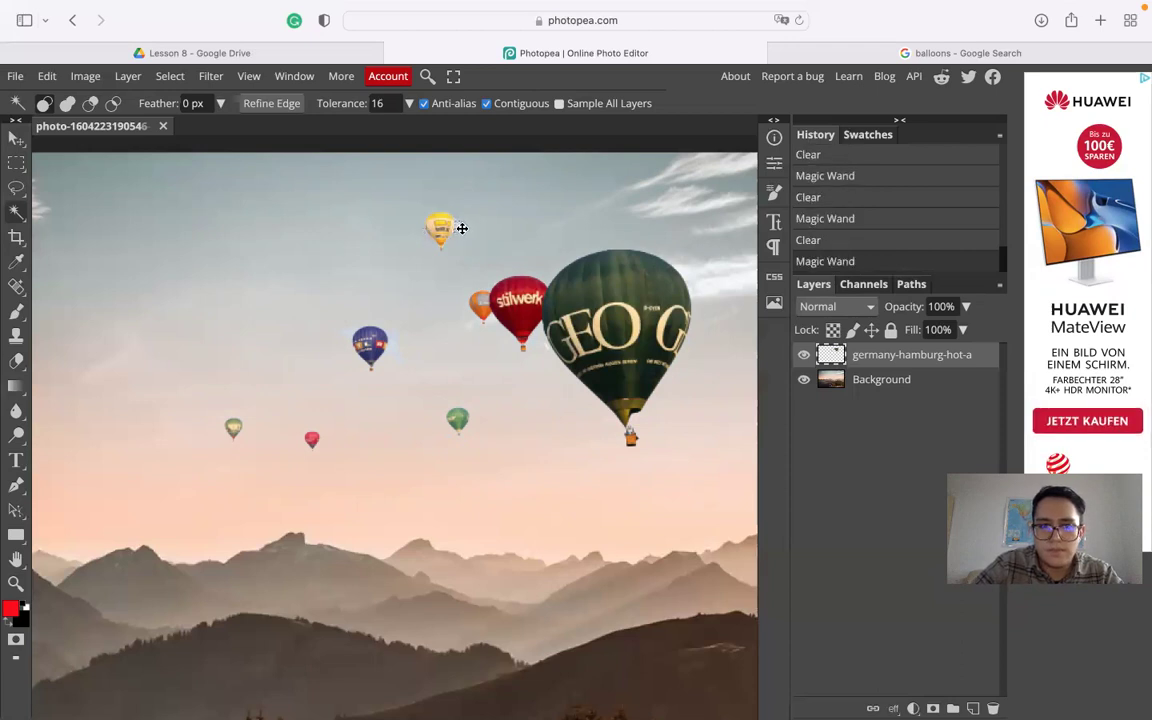
{"action": "key", "text": "Delete"}
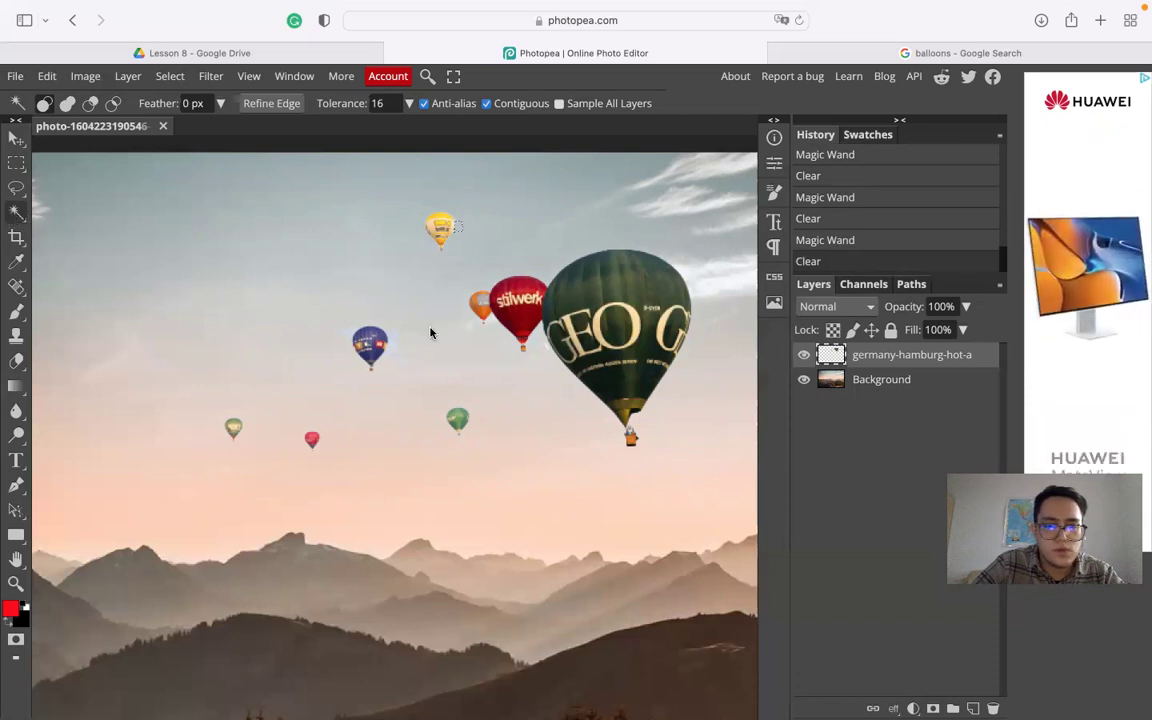
Delete the leftover sky beside the blue balloon and the faint remnants around the balloons, and clear the selection
{"action": "left_click", "coordinate": [397, 355]}
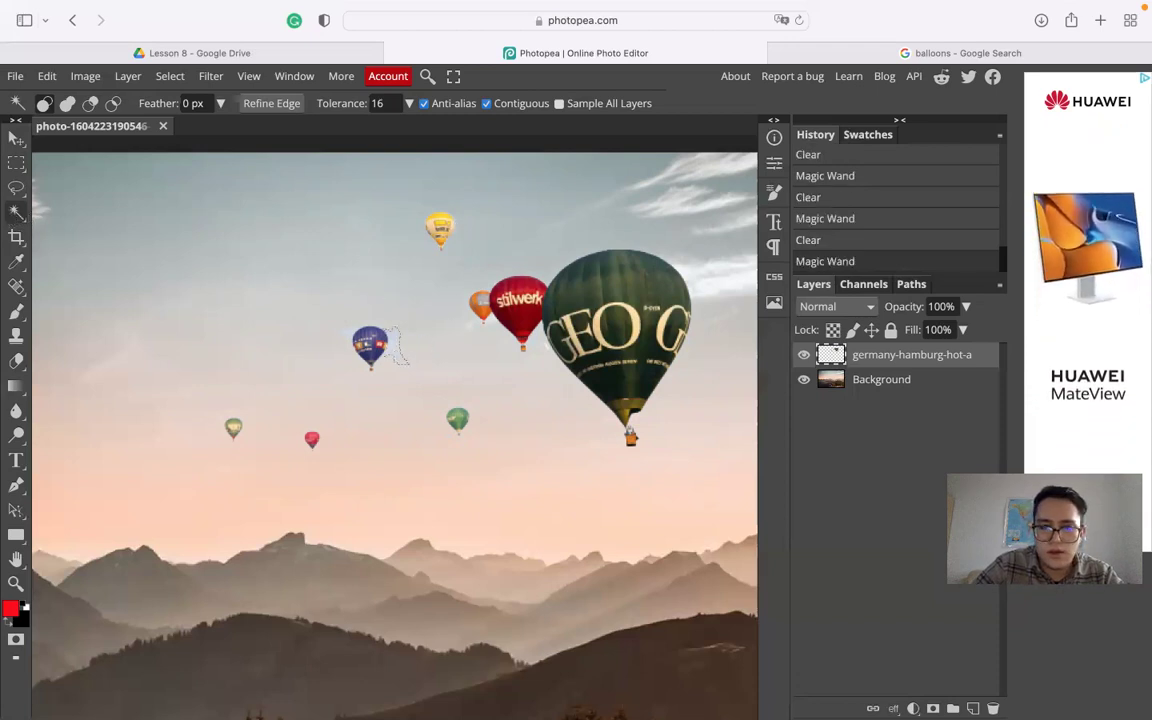
{"action": "left_click", "coordinate": [306, 292]}
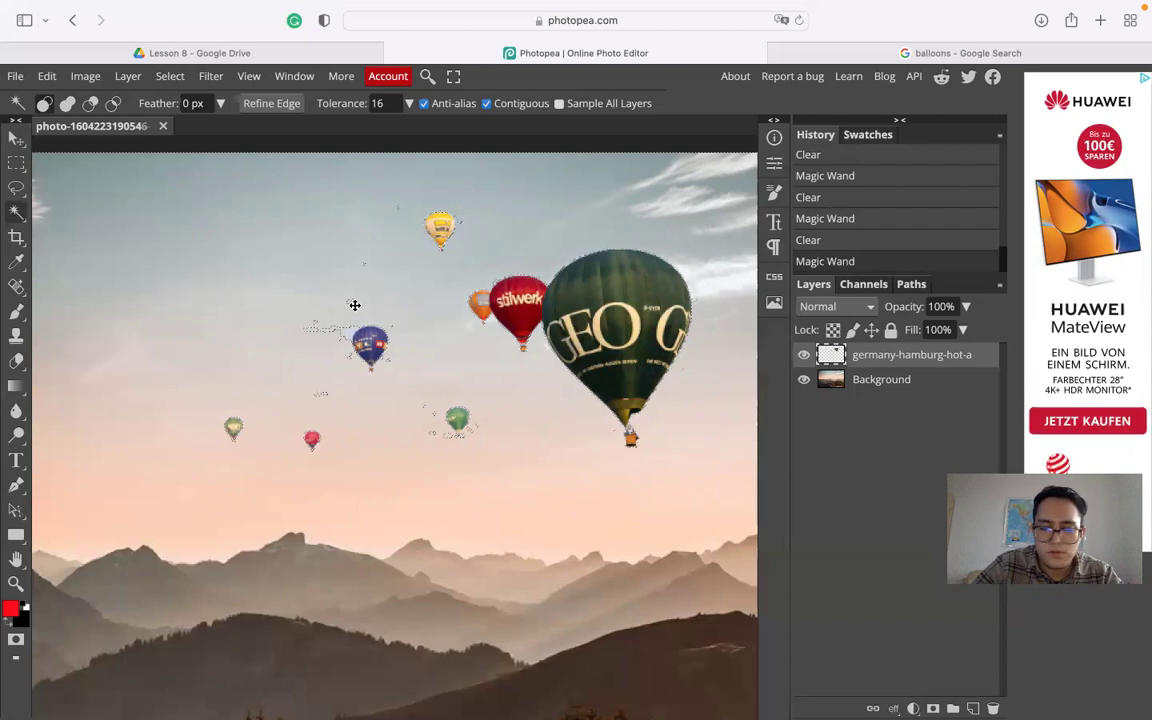
{"action": "key", "text": "Delete"}
{"action": "key", "text": "Delete"}
{"action": "key", "text": "super+d"}
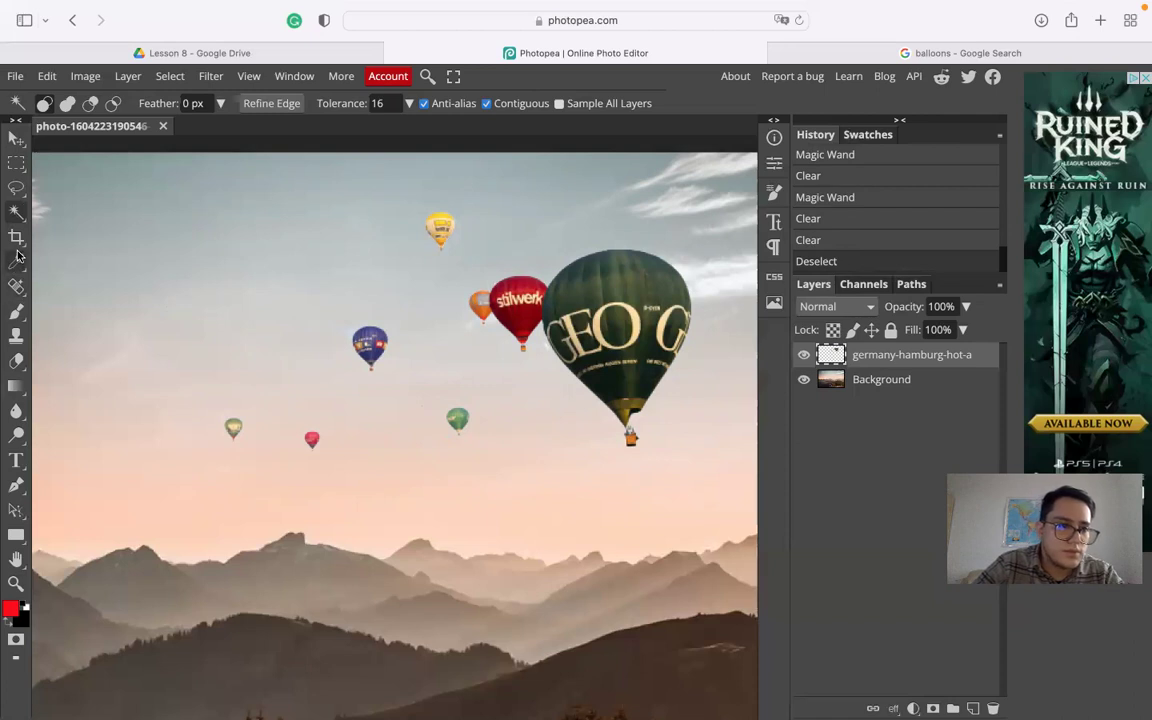
Set the Eraser to 8 px and erase the leftover sky specks at the blue balloon's upper left
{"action": "left_click", "coordinate": [22, 365]}
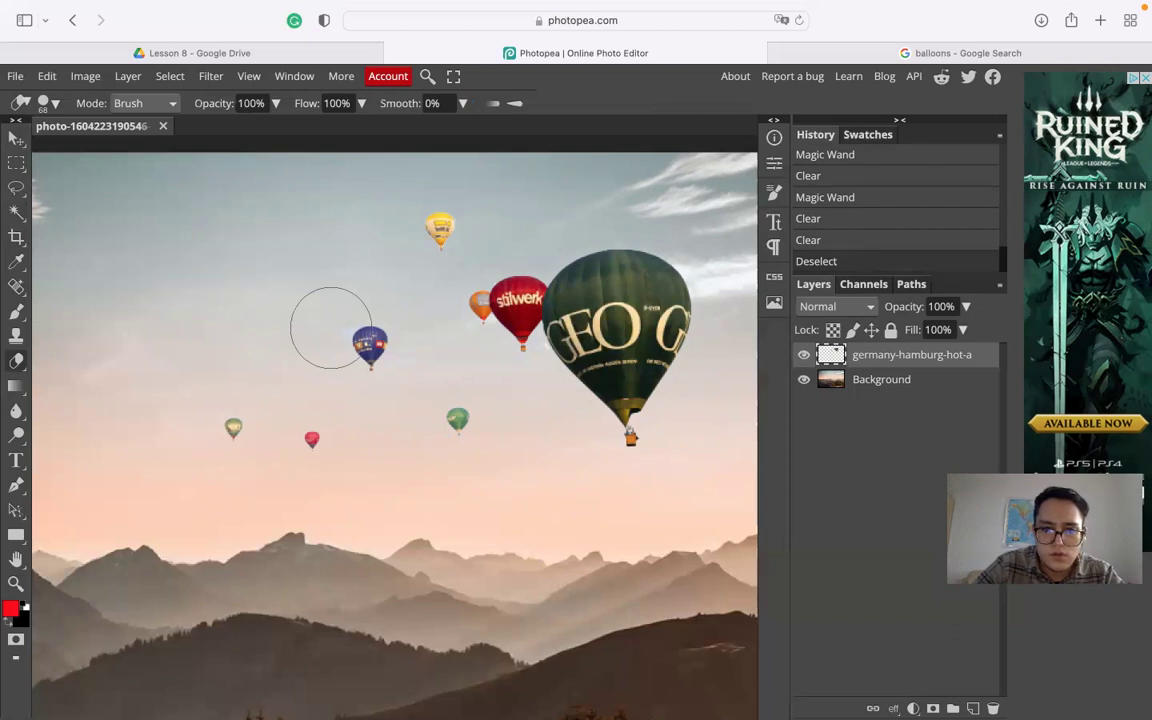
{"action": "right_click", "coordinate": [414, 314]}
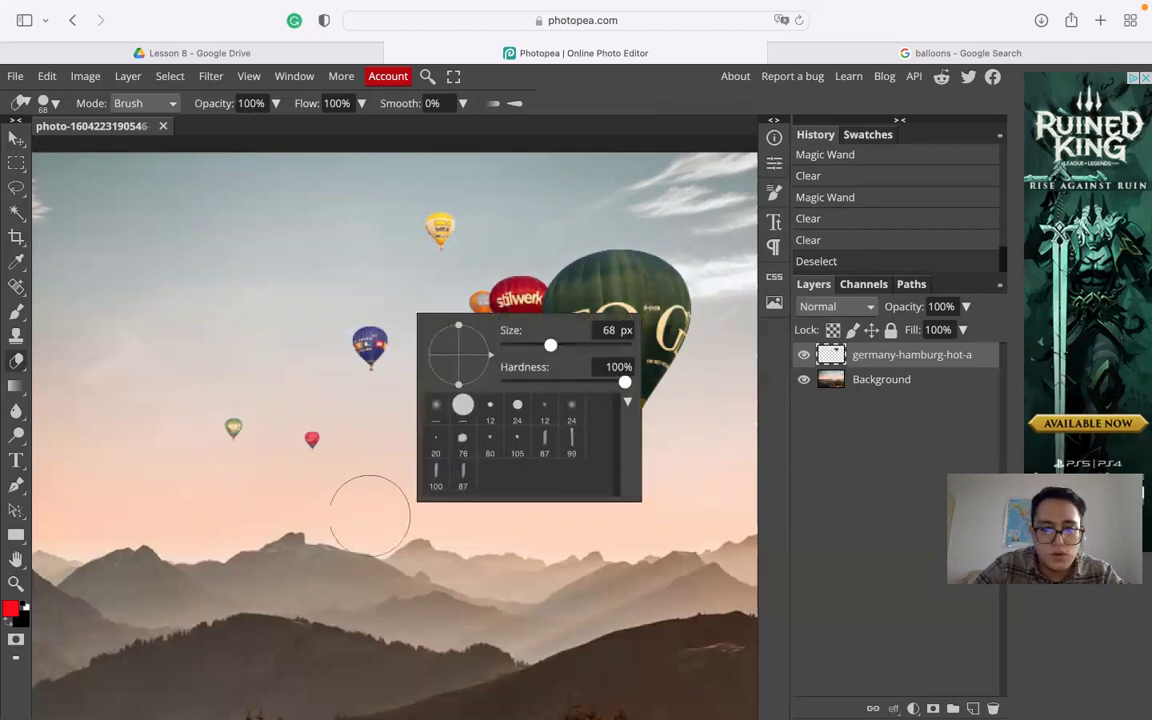
{"action": "left_click_drag", "start_coordinate": [518, 344], "coordinate": [523, 347]}
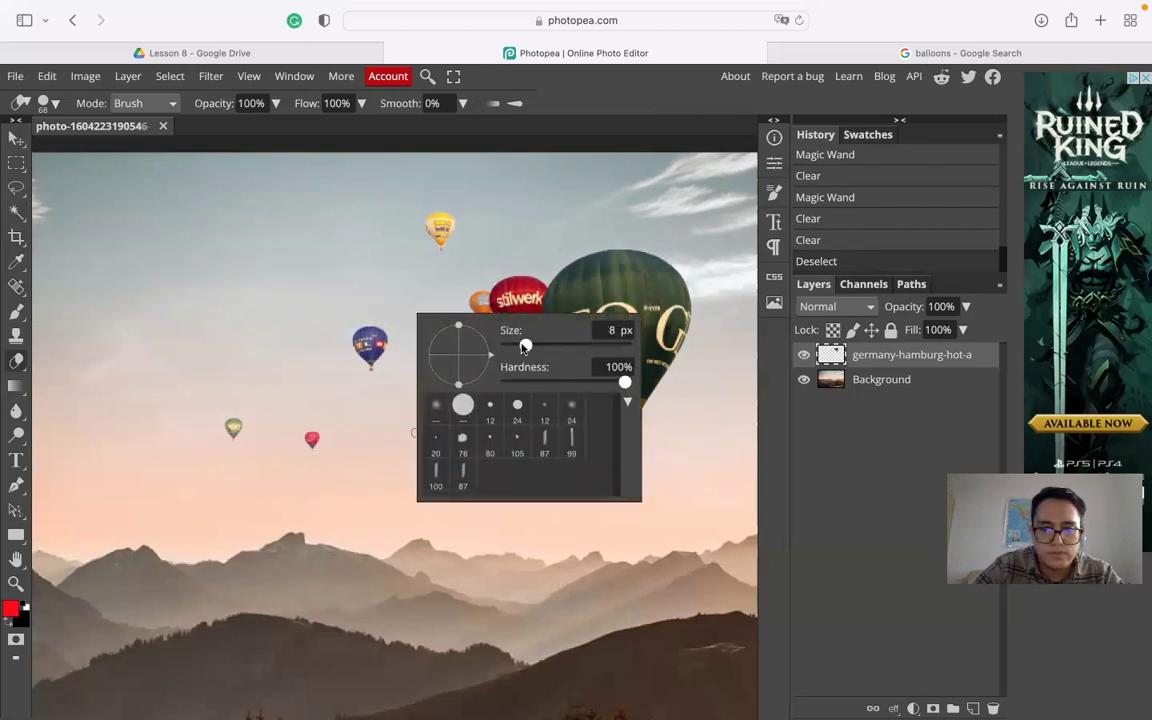
{"action": "left_click", "coordinate": [343, 328]}
{"action": "left_click", "coordinate": [348, 322]}
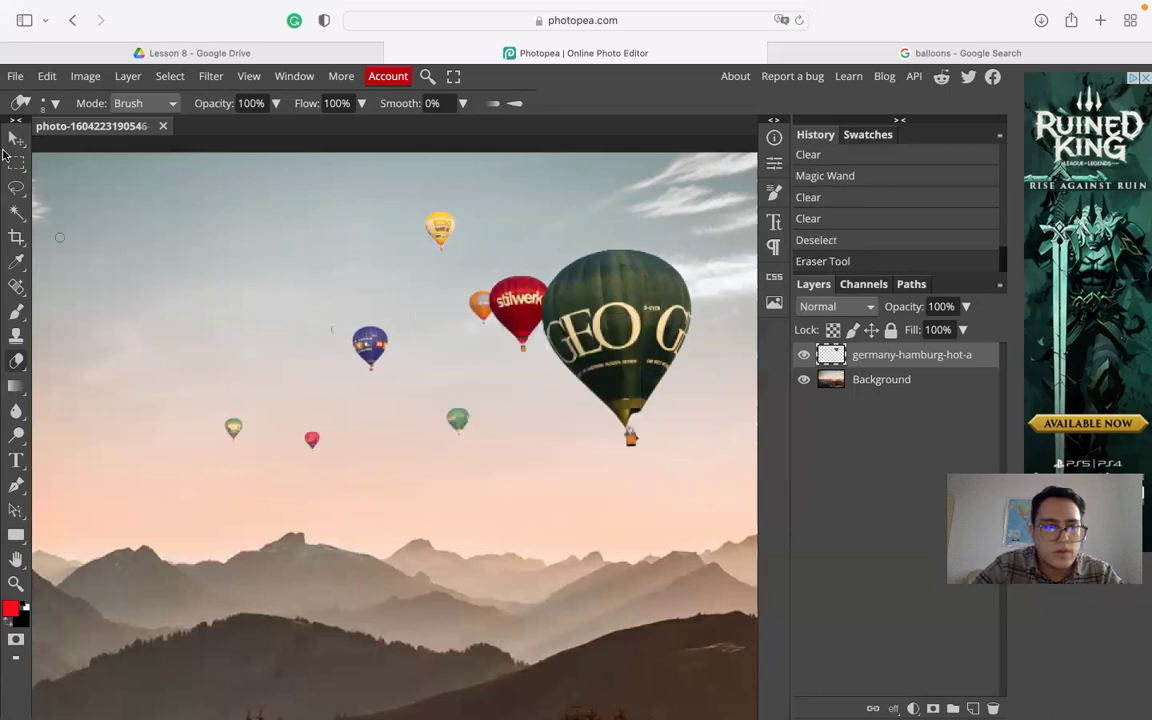
Move the balloon layer left so the balloons sit around the centre of the sky
{"action": "left_click", "coordinate": [14, 141]}
{"action": "scroll", "coordinate": [380, 400], "scroll_direction": "down", "scroll_amount": 5}
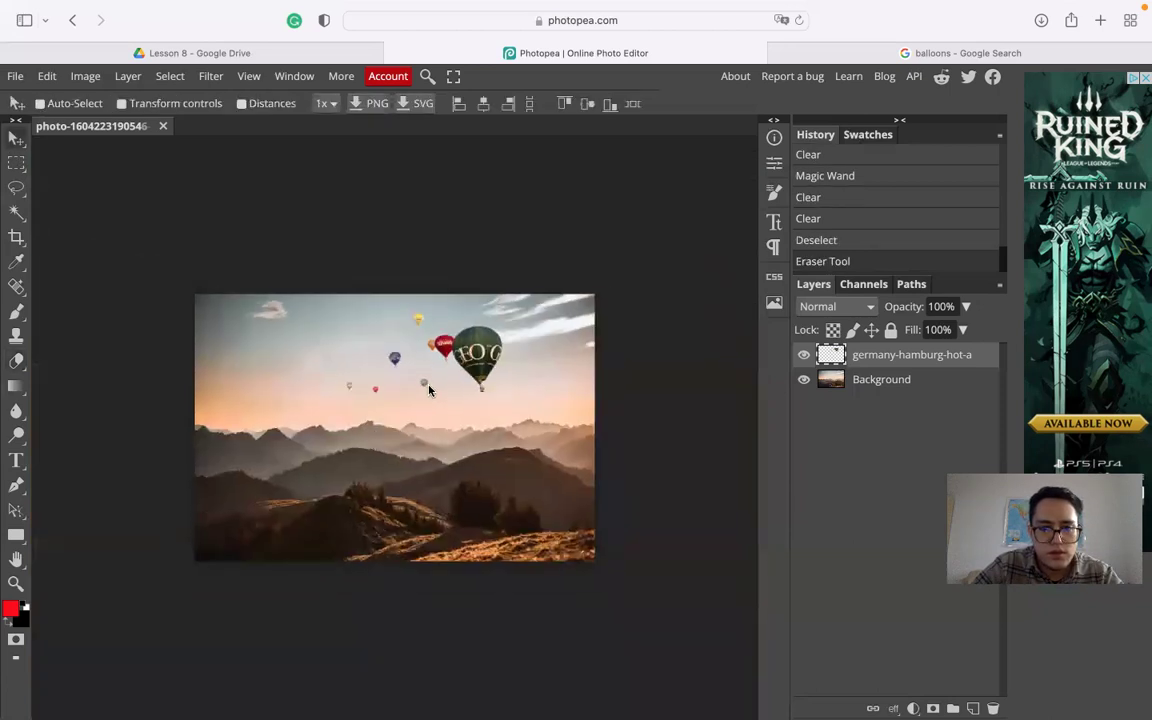
{"action": "scroll", "coordinate": [310, 405], "scroll_direction": "up", "scroll_amount": 3}
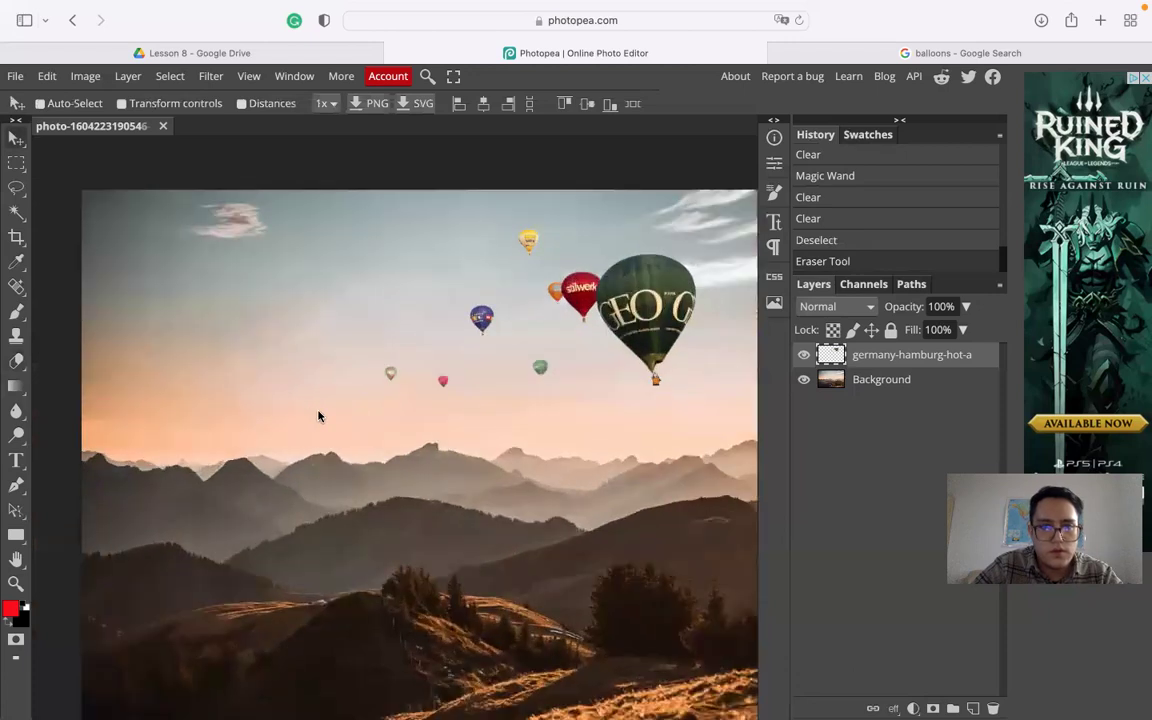
{"action": "scroll", "coordinate": [318, 416], "scroll_direction": "down", "scroll_amount": 3}
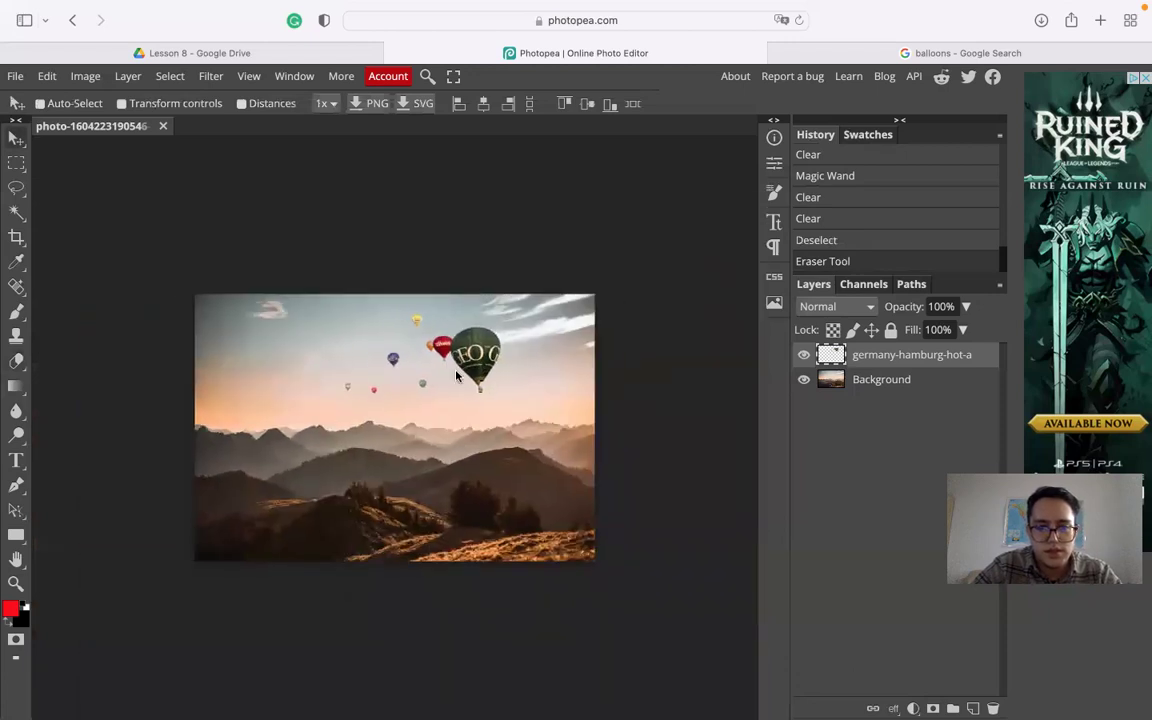
{"action": "left_click_drag", "start_coordinate": [425, 368], "coordinate": [420, 362]}
{"action": "key", "text": "super+t"}
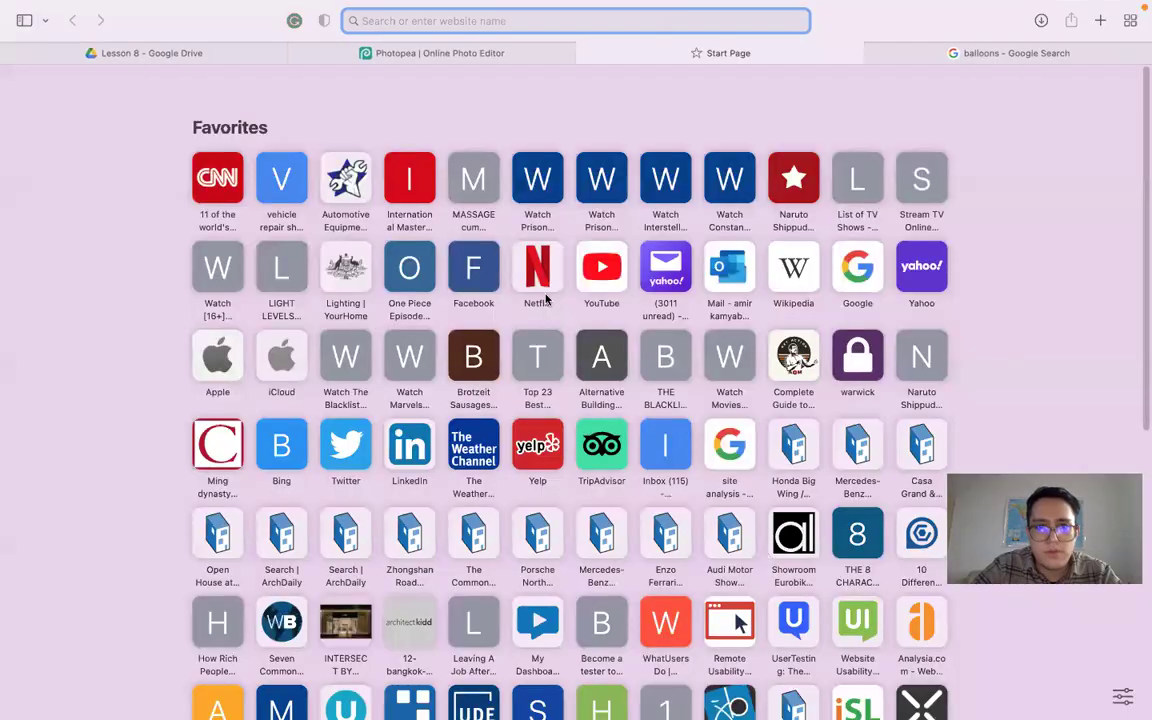
{"action": "left_click", "coordinate": [497, 56]}
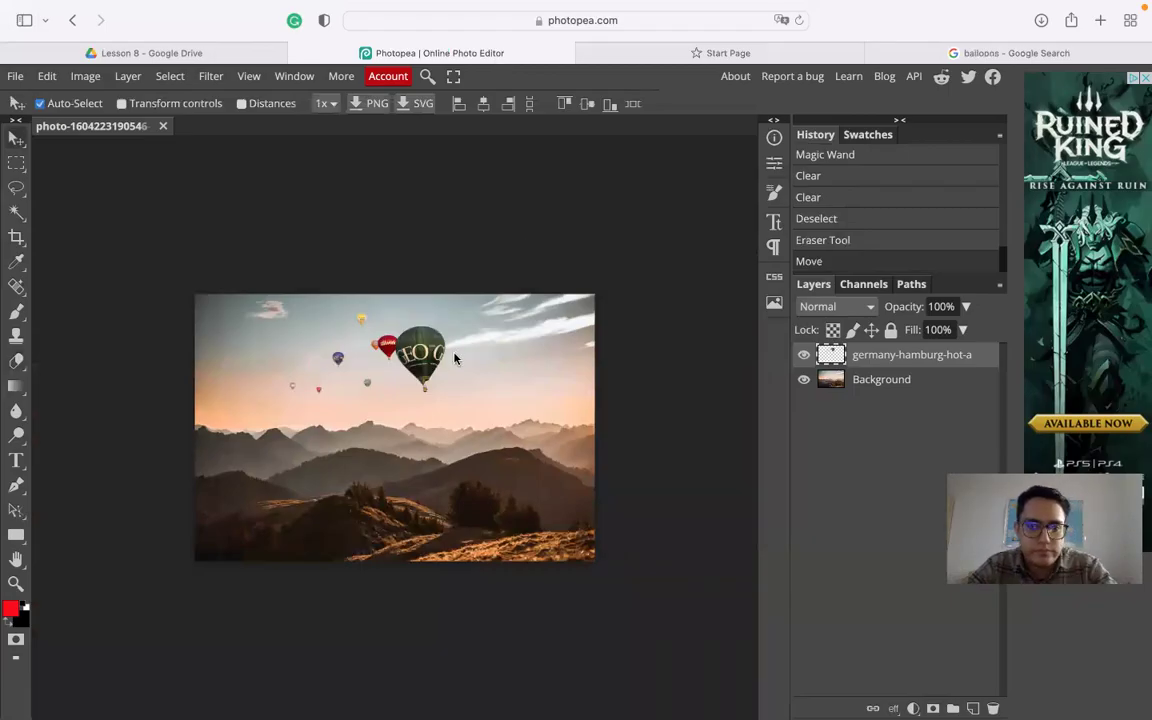
Enlarge the balloon layer to about 132.49% with Free Transform and place it in the upper-left part of the sky
{"action": "key", "text": "alt+super+t"}
{"action": "left_click_drag", "start_coordinate": [447, 396], "coordinate": [498, 420]}
{"action": "left_click_drag", "start_coordinate": [462, 373], "coordinate": [377, 350]}
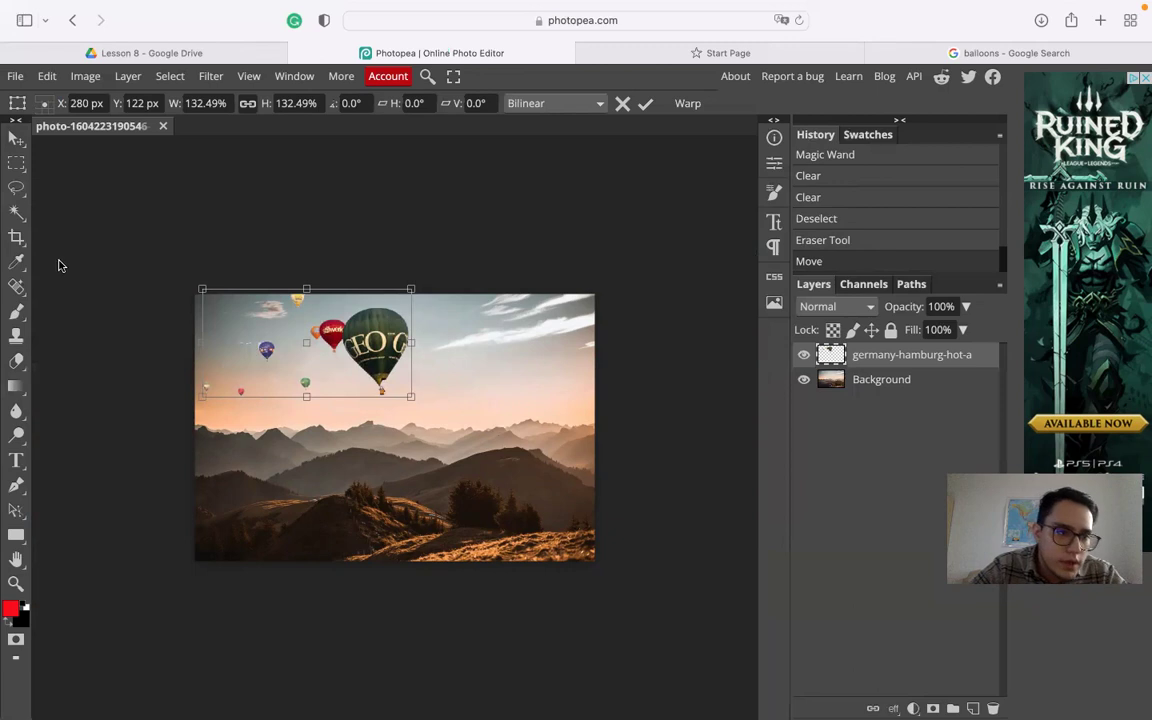
{"action": "key", "text": "Return"}
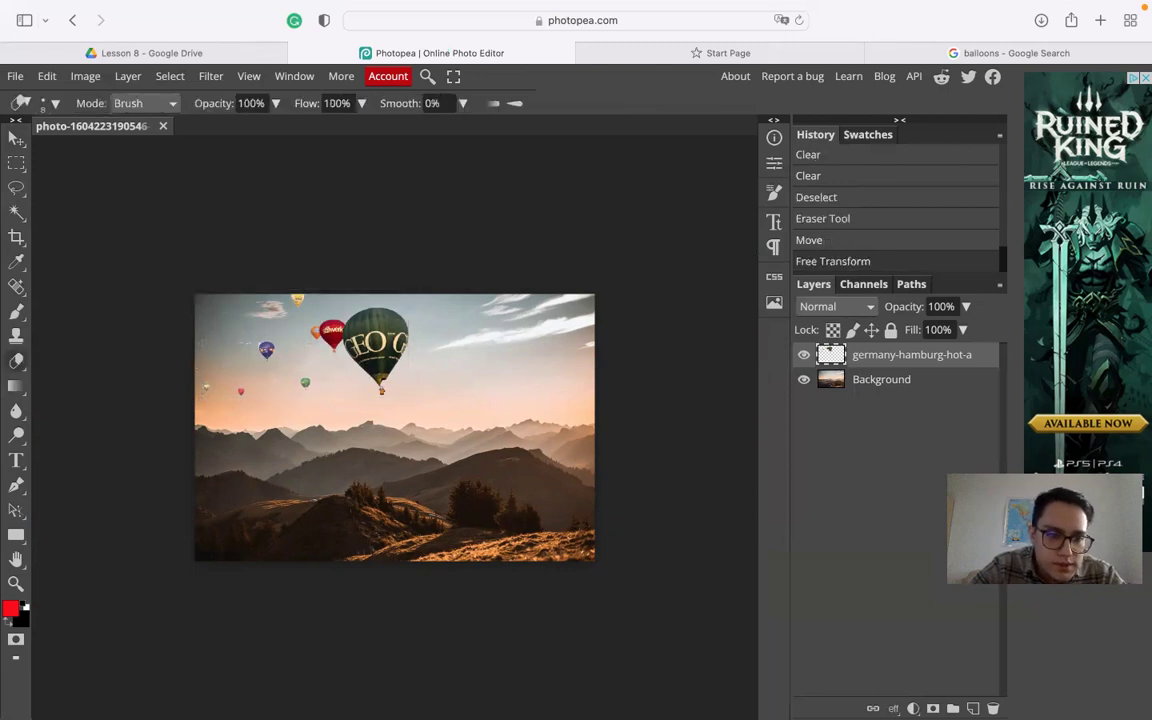
Erase the leftover sky specks above and around the blue balloon with the Eraser, undoing and redoing the last stroke
{"action": "scroll", "coordinate": [230, 345], "scroll_direction": "up", "scroll_amount": 5}
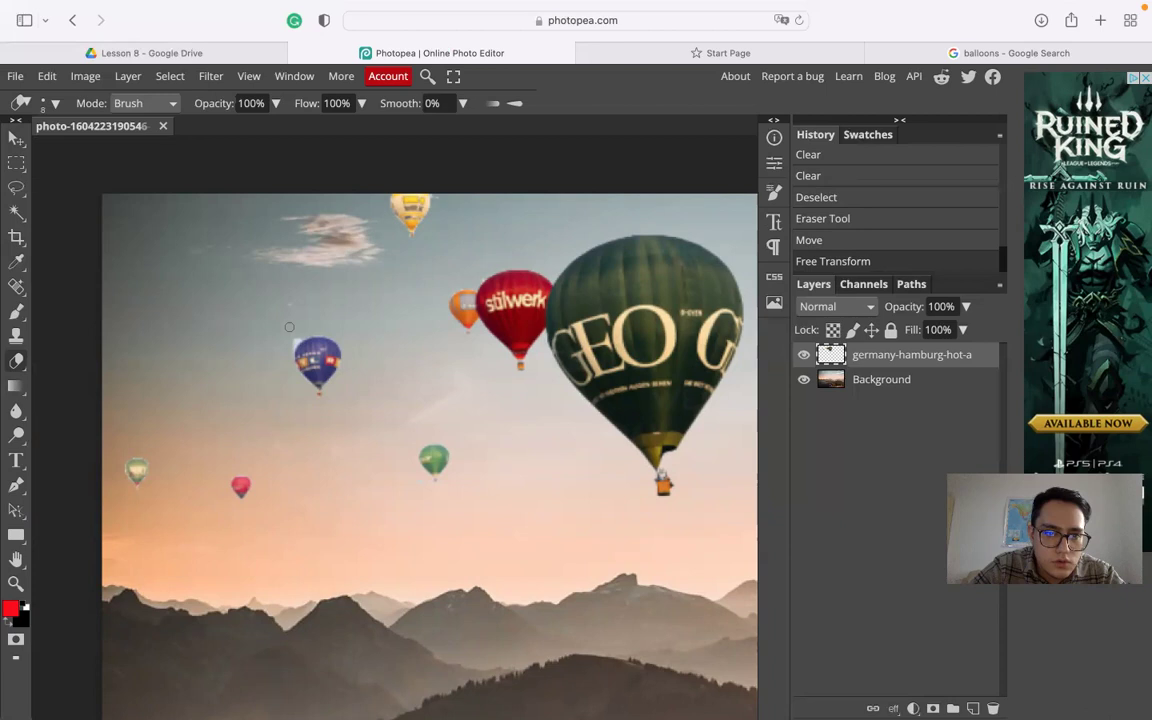
{"action": "left_click_drag", "start_coordinate": [285, 352], "coordinate": [289, 291]}
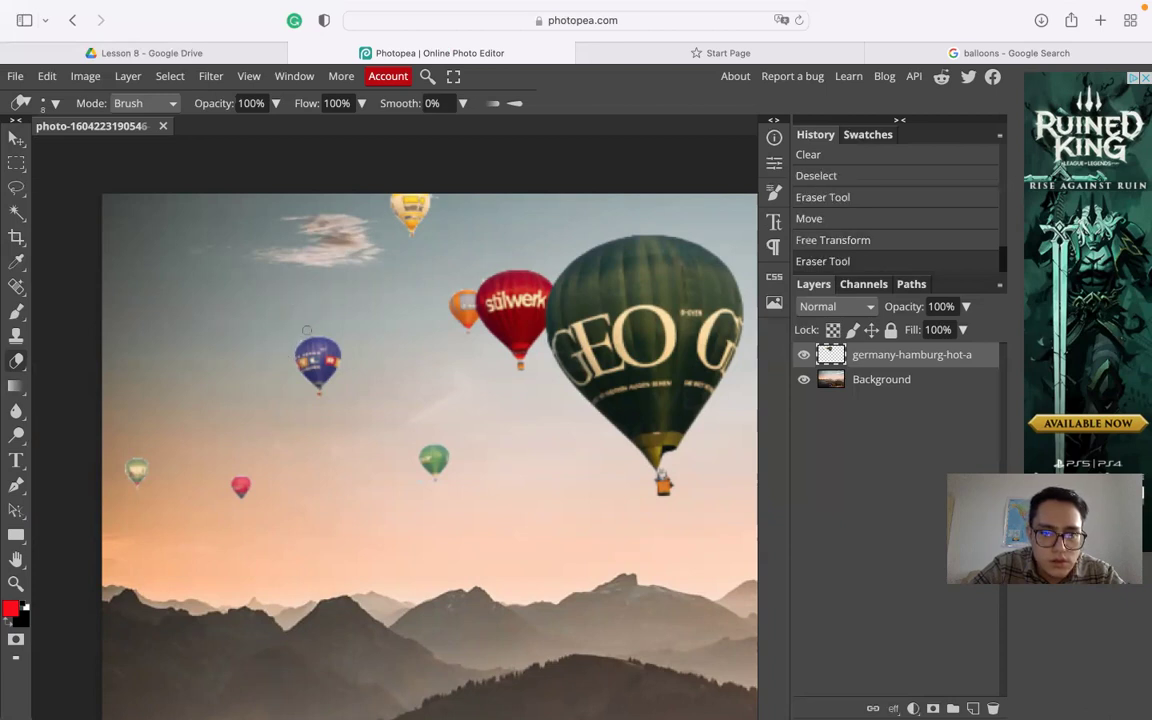
{"action": "left_click_drag", "start_coordinate": [297, 343], "coordinate": [311, 330]}
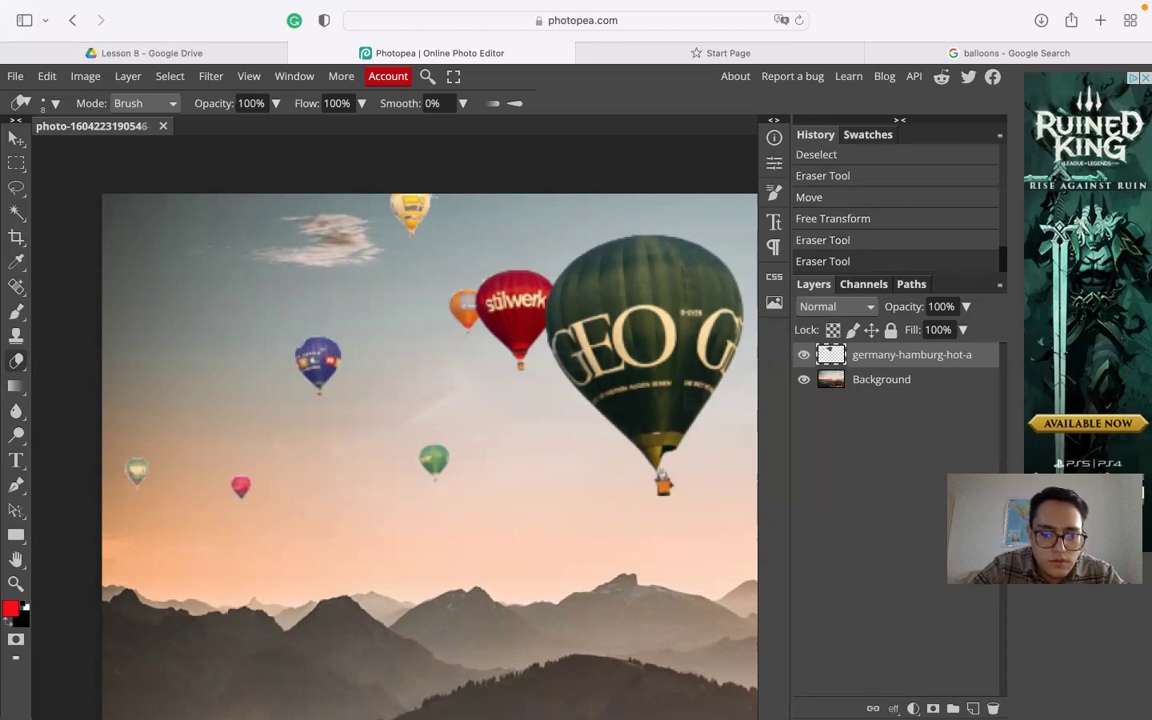
{"action": "key", "text": "ctrl+z"}
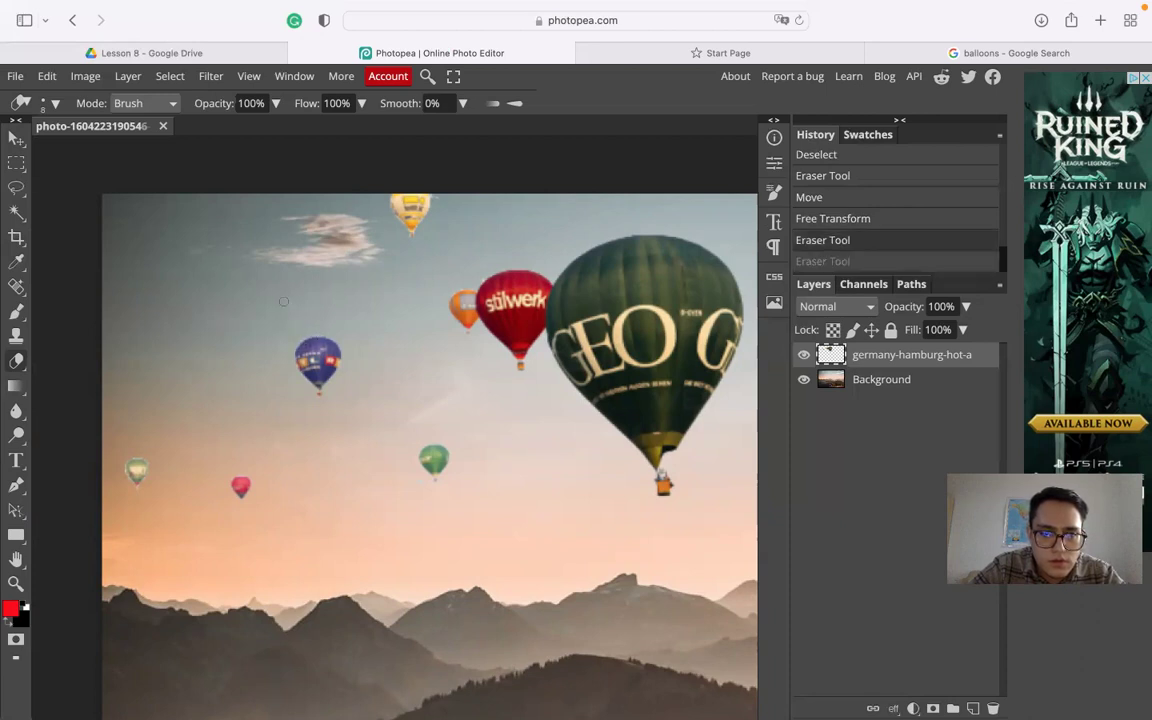
{"action": "mouse_move", "coordinate": [308, 309]}
{"action": "left_mouse_down"}
{"action": "mouse_move", "coordinate": [380, 355]}
{"action": "mouse_move", "coordinate": [421, 345]}
{"action": "mouse_move", "coordinate": [562, 357]}
{"action": "mouse_move", "coordinate": [505, 352]}
{"action": "left_mouse_up"}
Move the balloon layer to the upper-right part of the sky, keep its opacity at 100%, and deselect the layer
{"action": "scroll", "coordinate": [323, 316], "scroll_direction": "down", "scroll_amount": 3}
{"action": "left_click", "coordinate": [15, 138]}
{"action": "left_click", "coordinate": [966, 307]}
{"action": "mouse_move", "coordinate": [967, 331]}
{"action": "left_mouse_down"}
{"action": "mouse_move", "coordinate": [928, 334]}
{"action": "mouse_move", "coordinate": [966, 333]}
{"action": "left_mouse_up"}
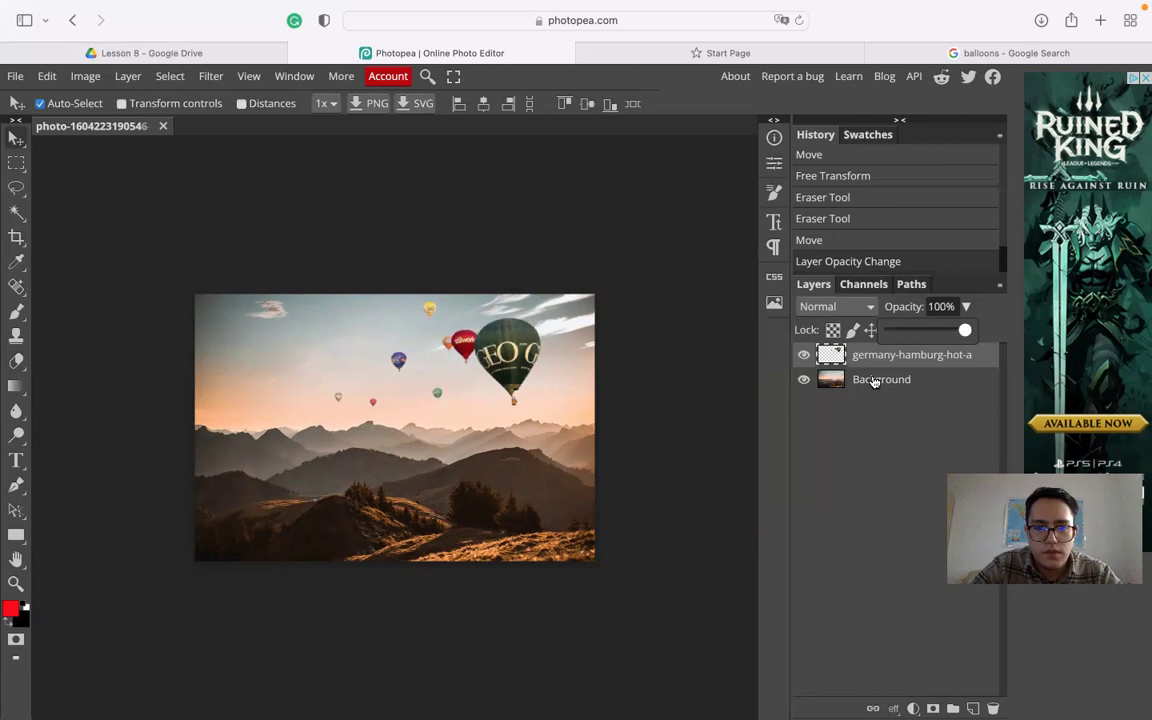
{"action": "left_click", "coordinate": [633, 260]}
{"action": "key", "text": "super+minus"}
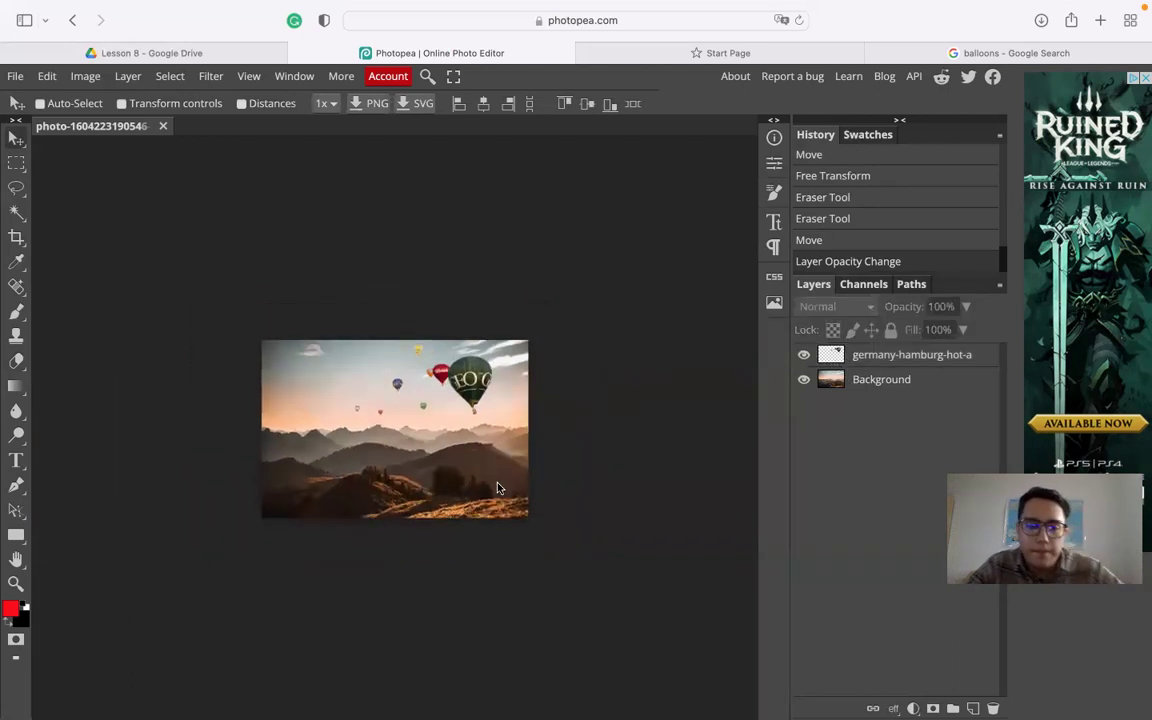
Add a Color Balance adjustment above the Background layer with the Shadows range at red 100, green -100 and blue 63
{"action": "left_click", "coordinate": [903, 386]}
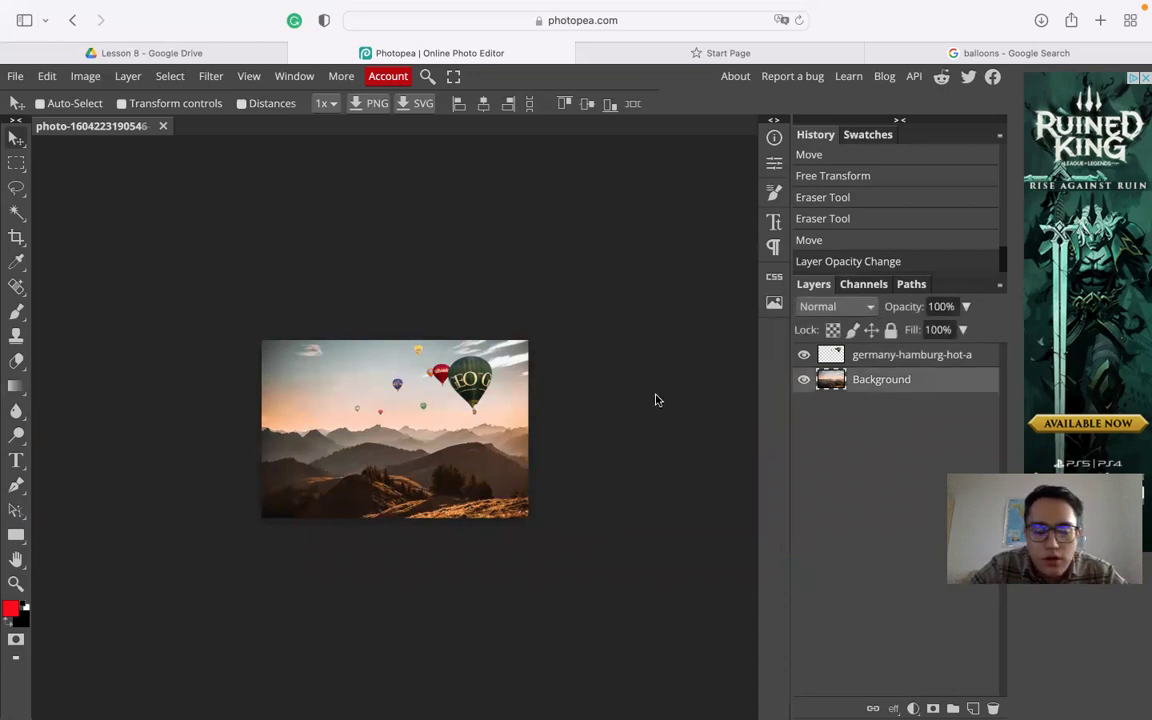
{"action": "right_click", "coordinate": [895, 391]}
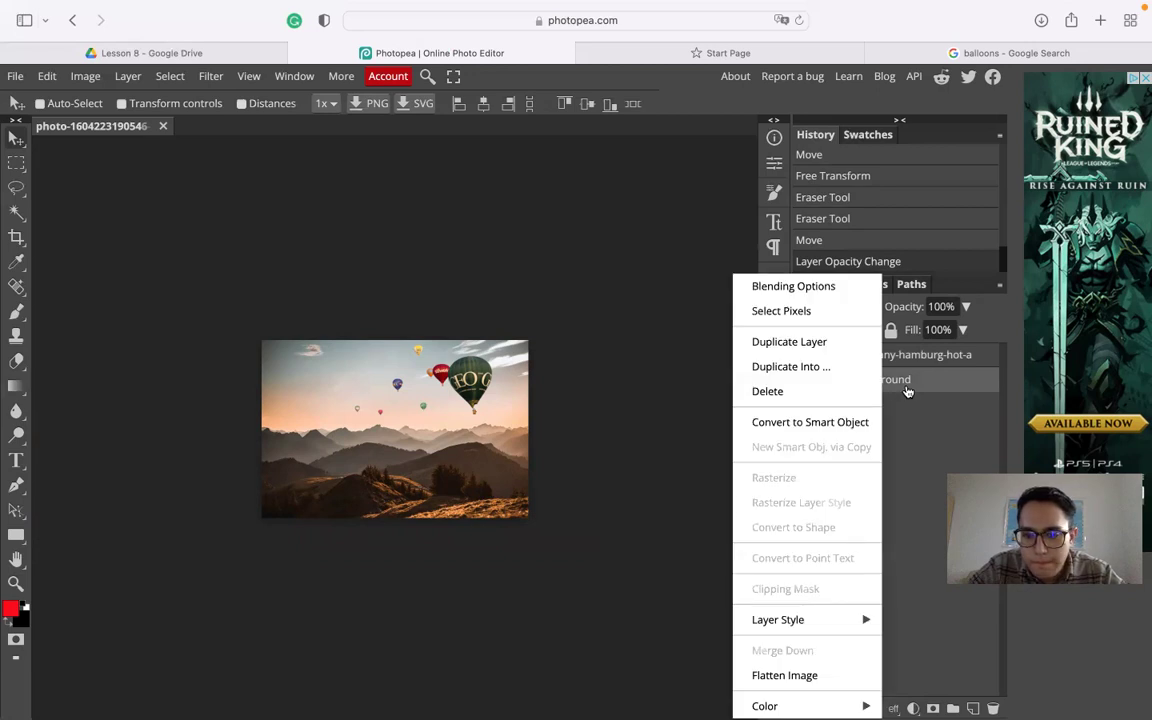
{"action": "left_click", "coordinate": [937, 677]}
{"action": "left_click", "coordinate": [913, 708]}
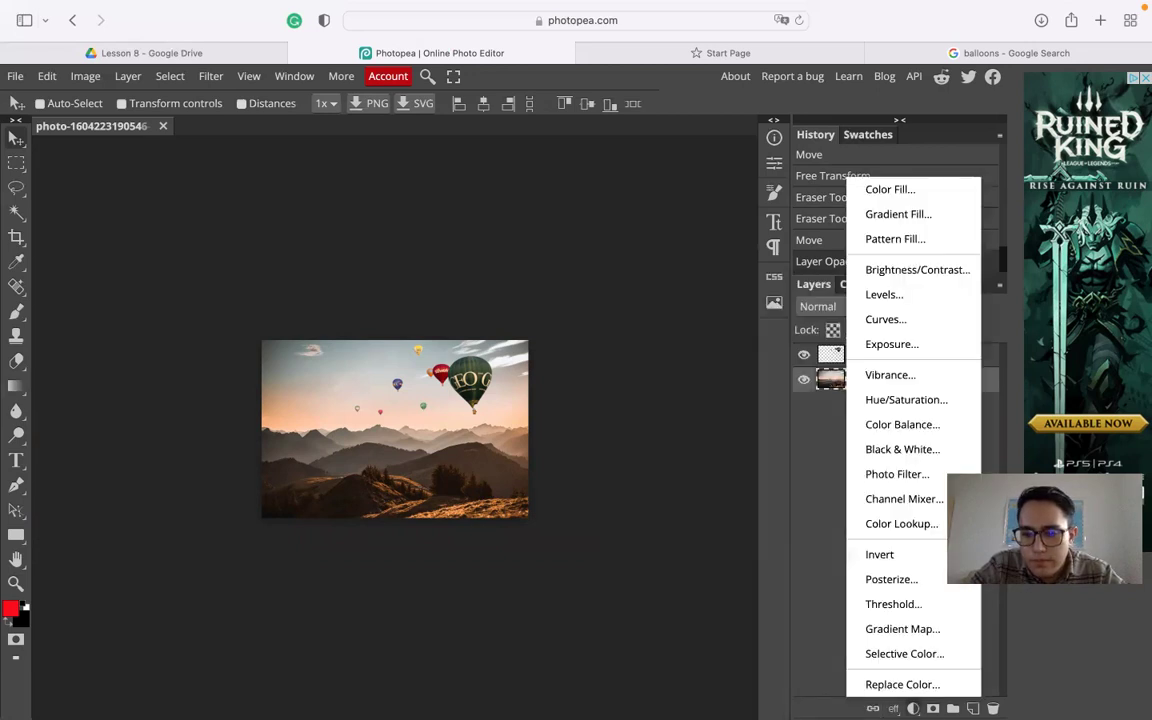
{"action": "left_click", "coordinate": [930, 423]}
{"action": "left_click_drag", "start_coordinate": [627, 268], "coordinate": [800, 297]}
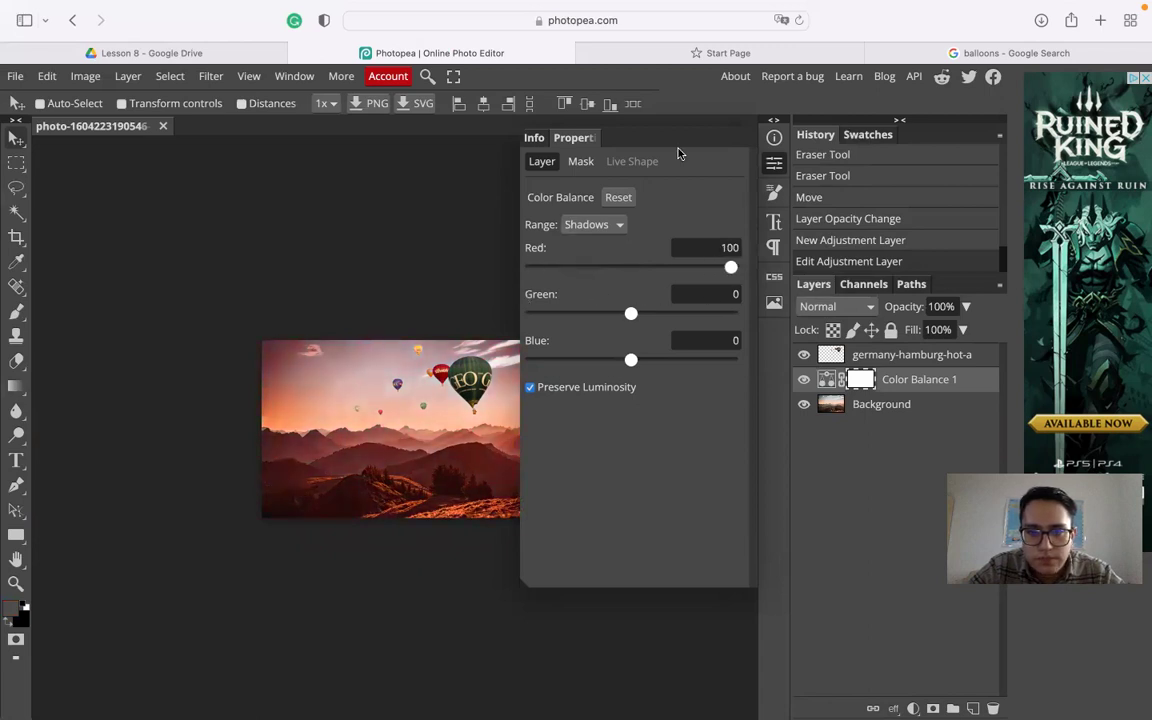
{"action": "left_click_drag", "start_coordinate": [631, 314], "coordinate": [530, 316]}
{"action": "left_click_drag", "start_coordinate": [634, 367], "coordinate": [734, 377]}
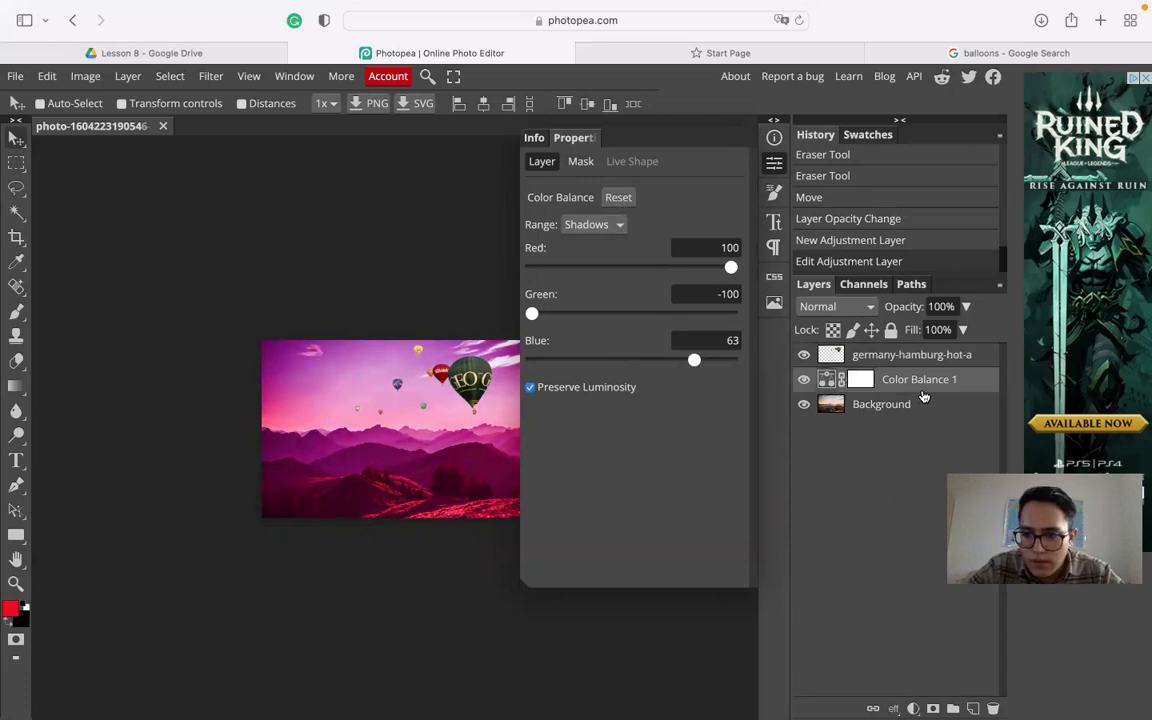
Try to transfer the Color Balance adjustment and its mask onto the balloon layer, and undo the mask transfer
{"action": "left_click_drag", "start_coordinate": [920, 386], "coordinate": [901, 364]}
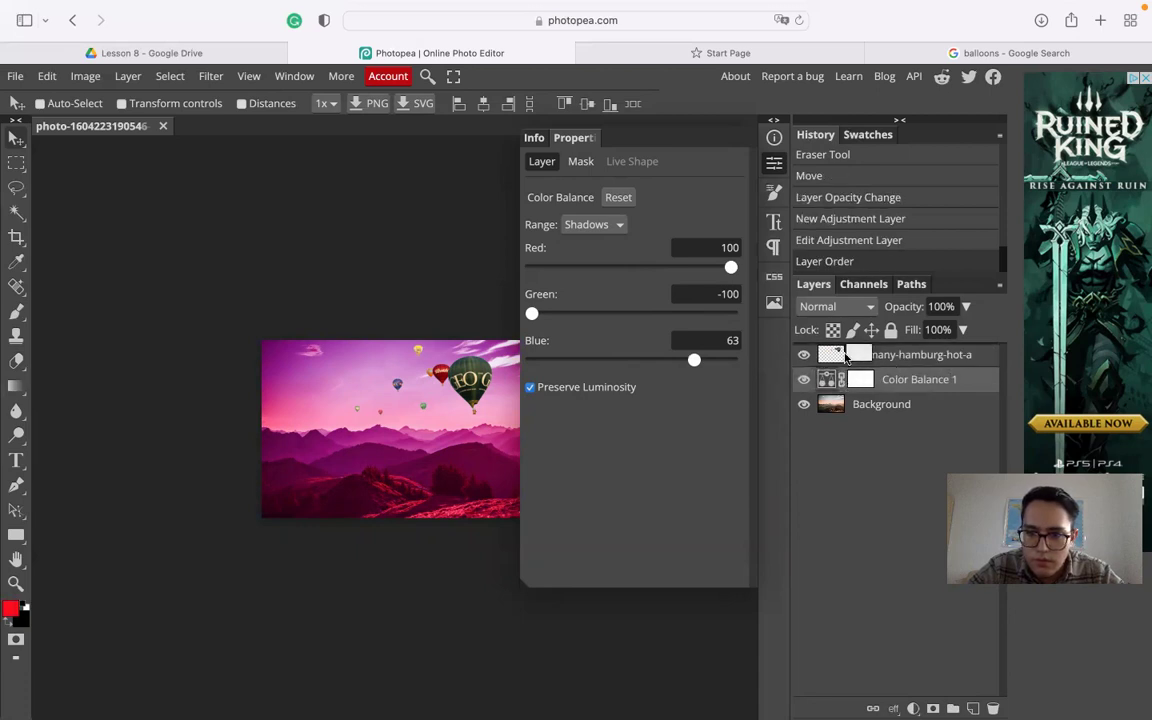
{"action": "left_click_drag", "start_coordinate": [858, 380], "coordinate": [833, 358]}
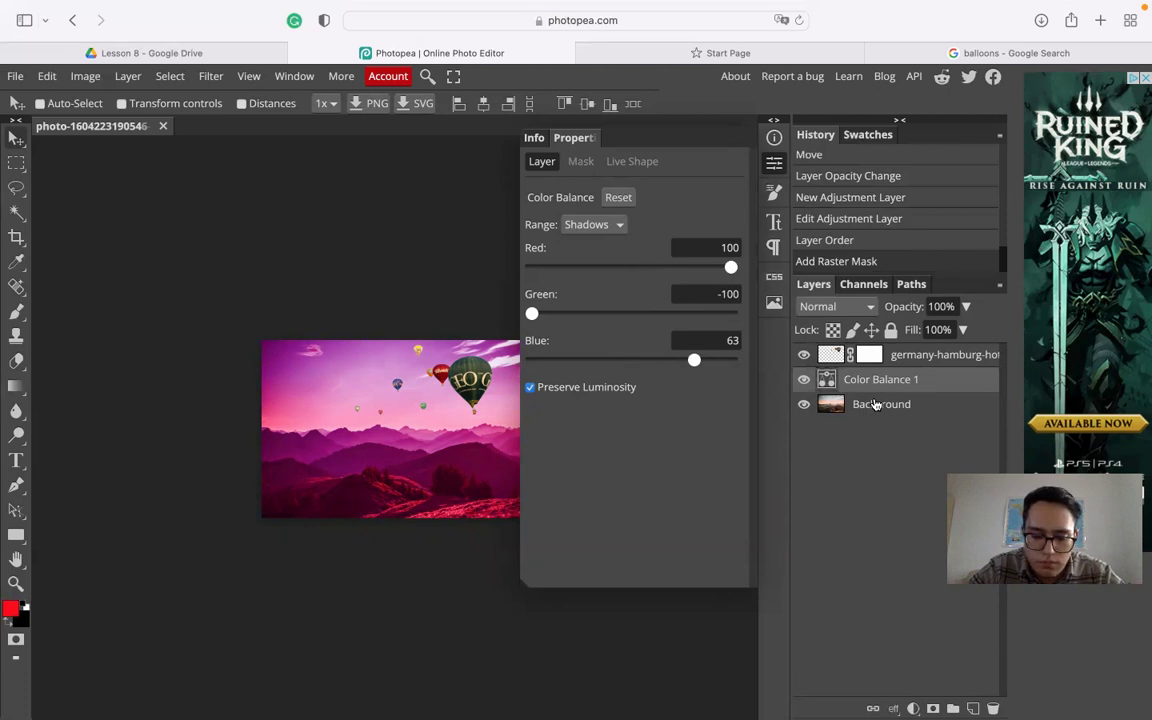
{"action": "key", "text": "super+z"}
{"action": "mouse_move", "coordinate": [829, 384]}
{"action": "left_mouse_down"}
{"action": "mouse_move", "coordinate": [833, 362]}
{"action": "mouse_move", "coordinate": [835, 372]}
{"action": "left_mouse_up"}
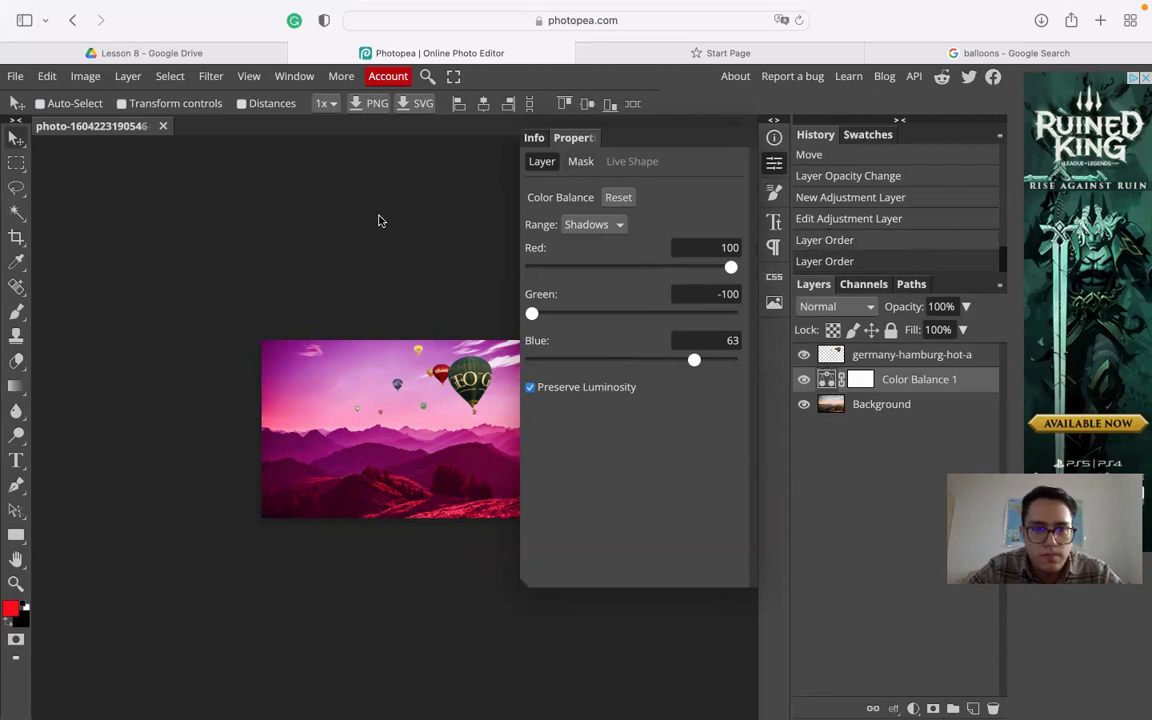
Add a Hue/Saturation adjustment above the balloon layer with hue -8, saturation 3 and lightness 11
{"action": "left_click", "coordinate": [930, 356]}
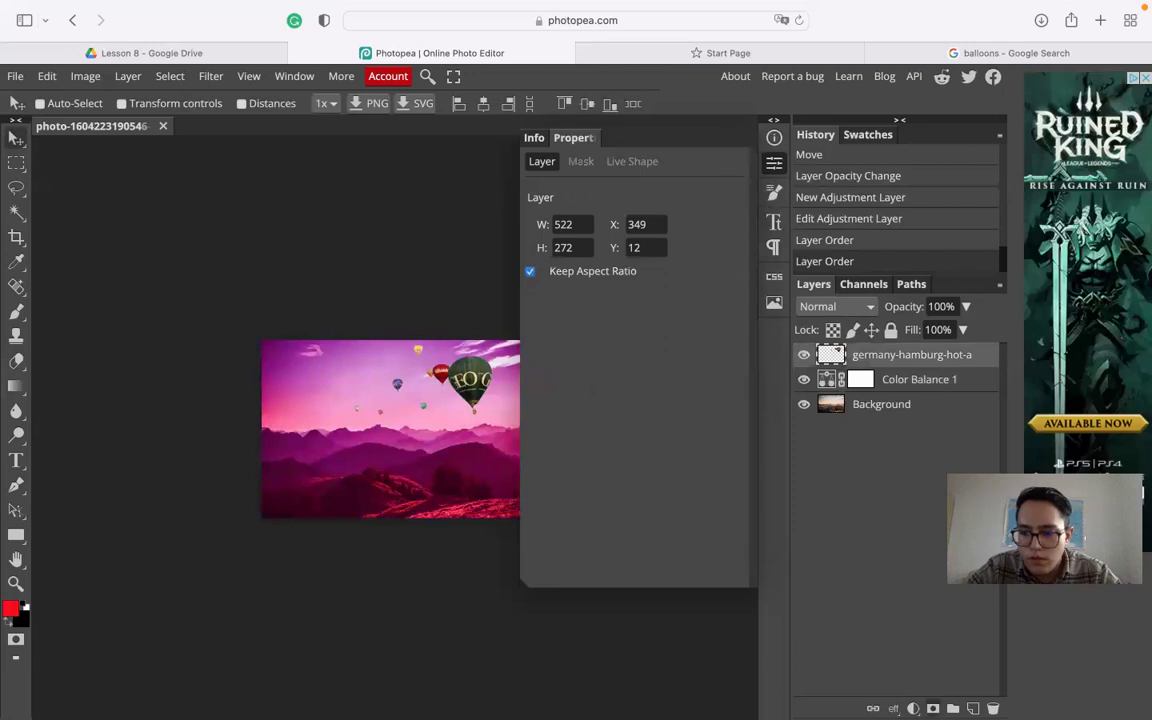
{"action": "left_click", "coordinate": [913, 708]}
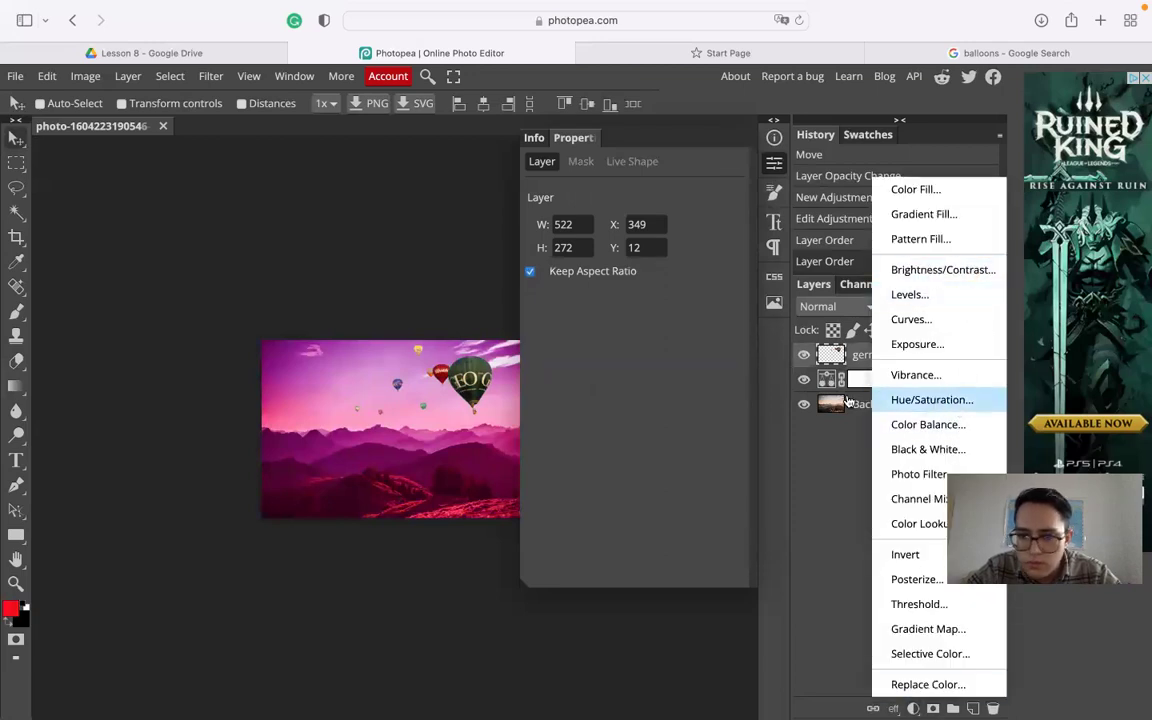
{"action": "left_click", "coordinate": [882, 399]}
{"action": "left_click_drag", "start_coordinate": [657, 274], "coordinate": [642, 362]}
{"action": "mouse_move", "coordinate": [620, 268]}
{"action": "left_mouse_down"}
{"action": "mouse_move", "coordinate": [638, 266]}
{"action": "mouse_move", "coordinate": [628, 275]}
{"action": "left_mouse_up"}
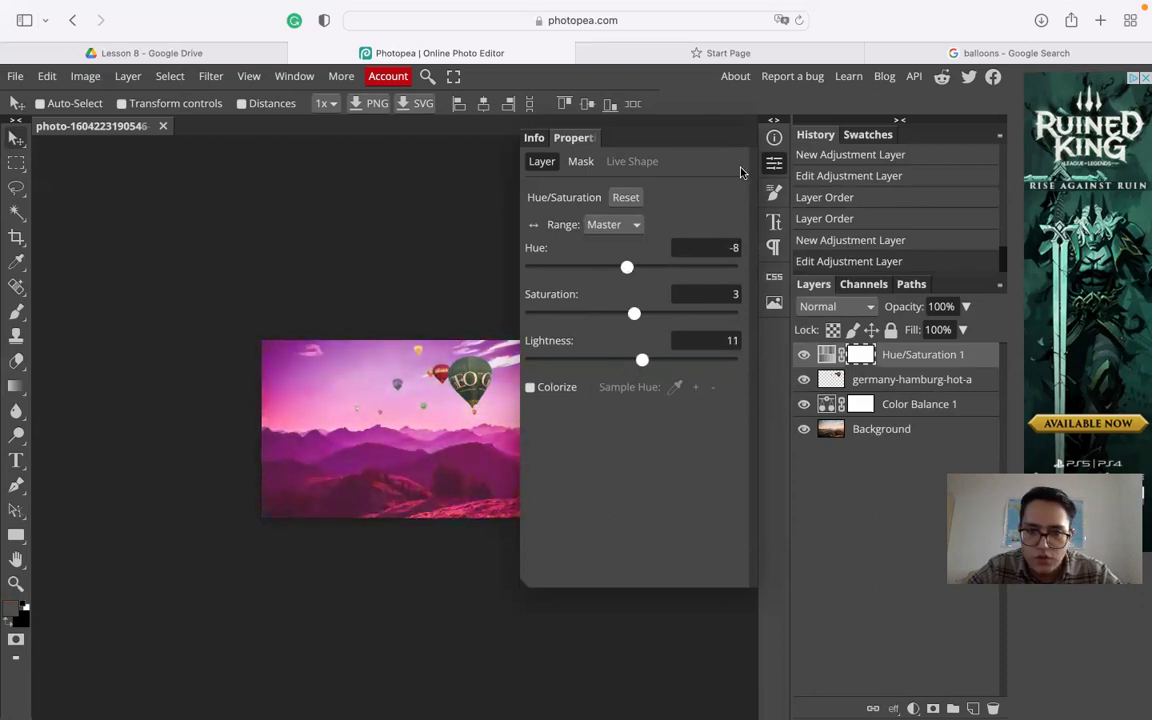
Add a second Color Balance adjustment directly above the balloon layer and set its Shadows green value to -33
{"action": "left_click", "coordinate": [930, 385]}
{"action": "left_click", "coordinate": [913, 708]}
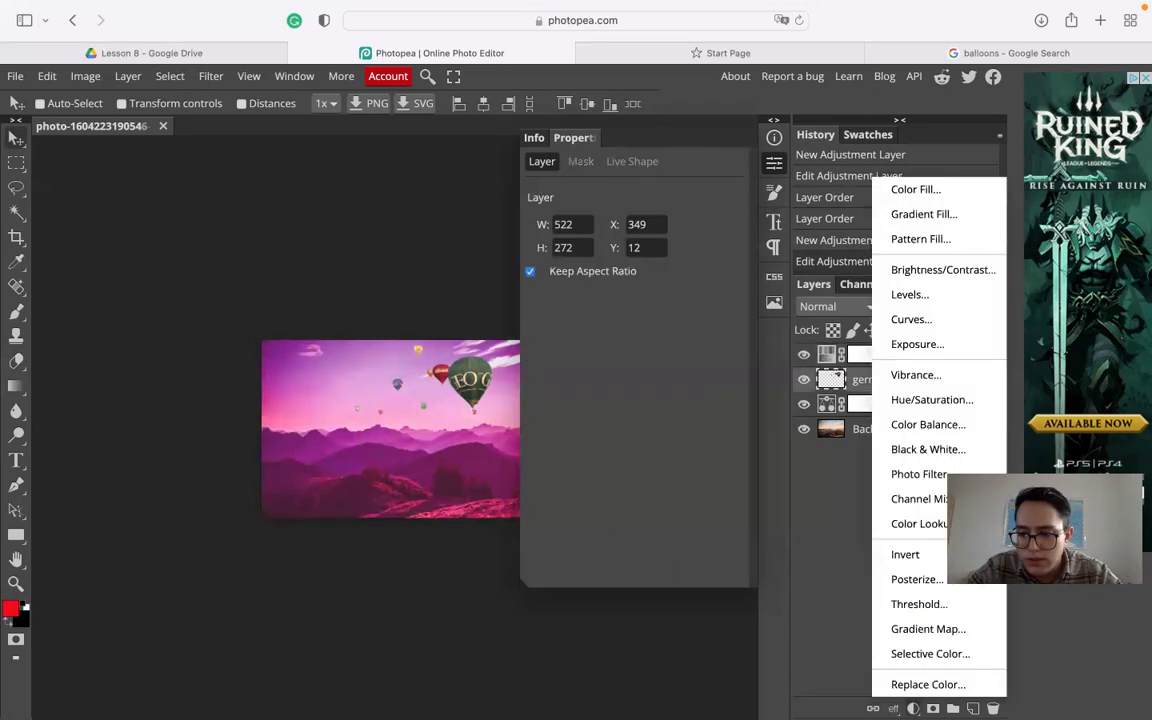
{"action": "left_click", "coordinate": [958, 427]}
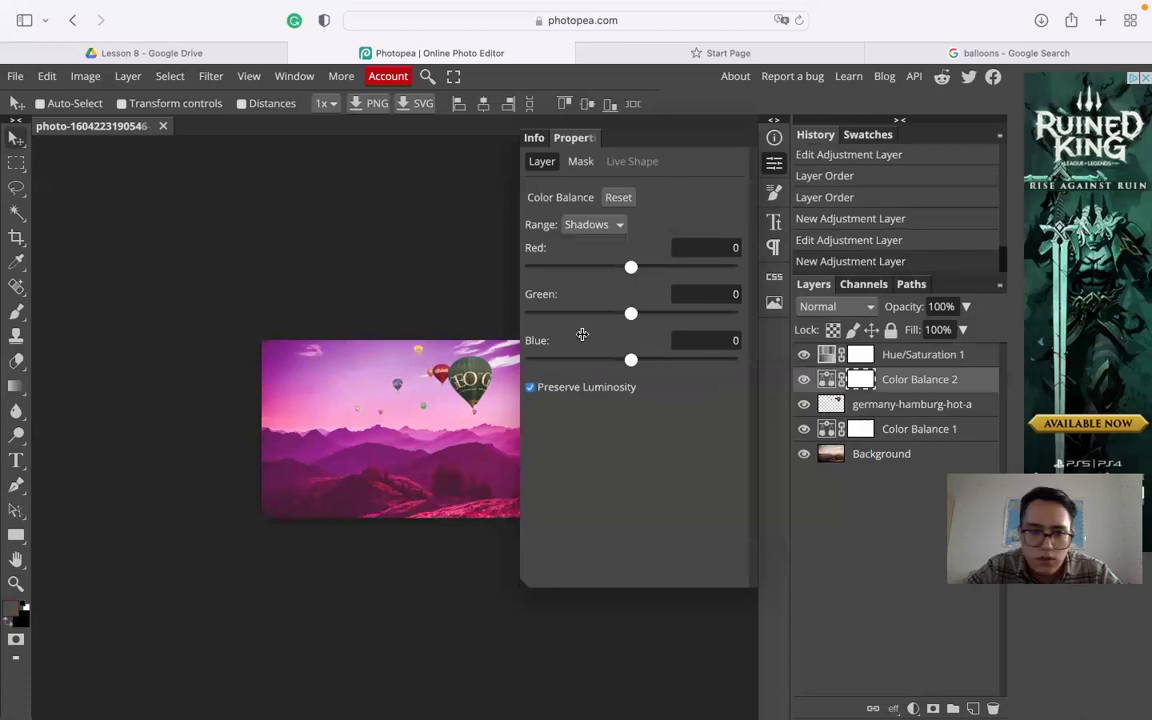
{"action": "left_click_drag", "start_coordinate": [629, 315], "coordinate": [597, 329]}
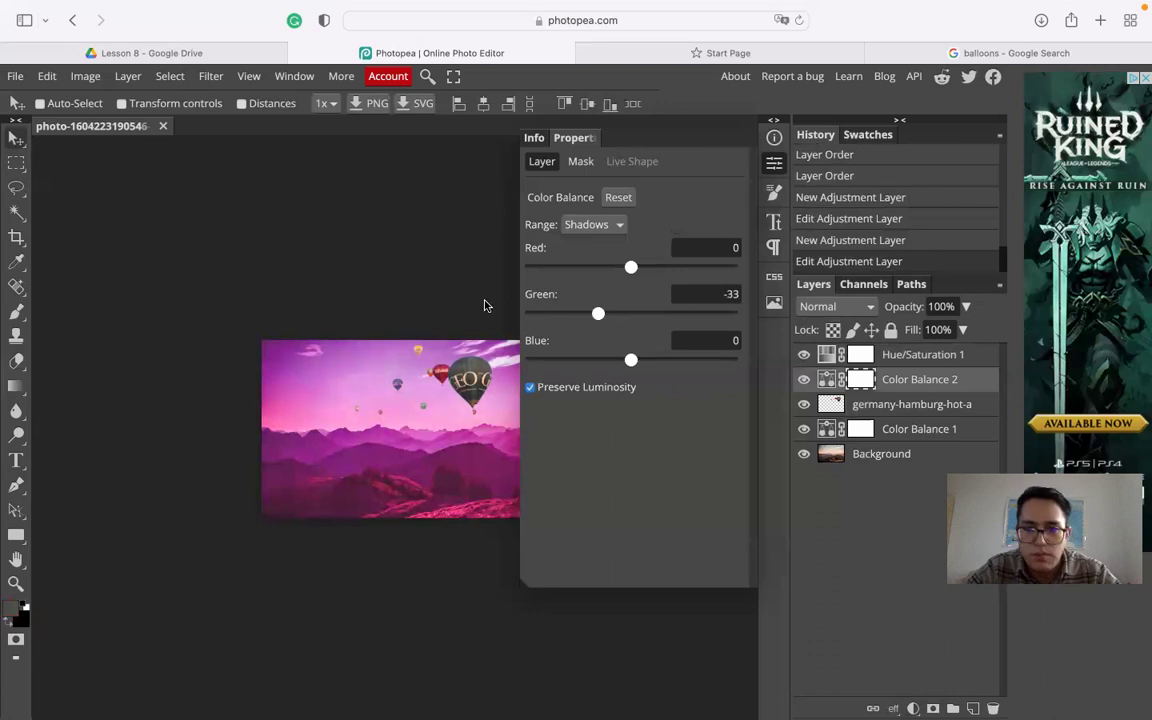
{"action": "left_click", "coordinate": [770, 136]}
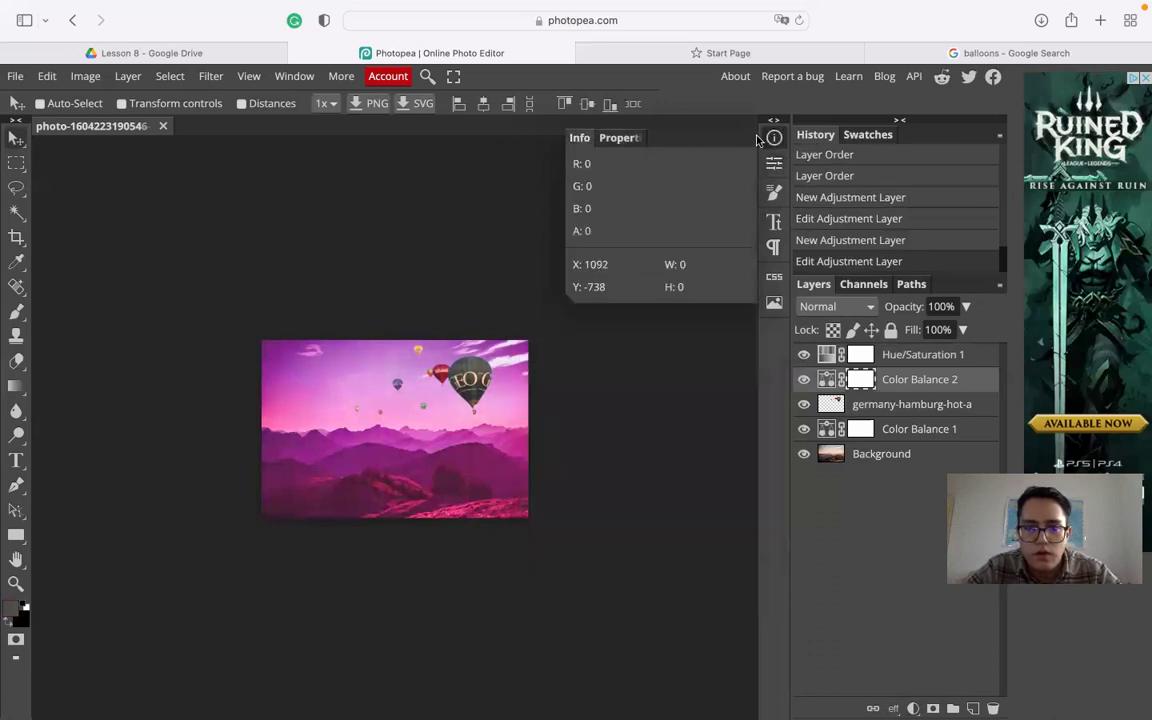
{"action": "scroll", "coordinate": [391, 452], "scroll_direction": "up", "scroll_amount": 2}
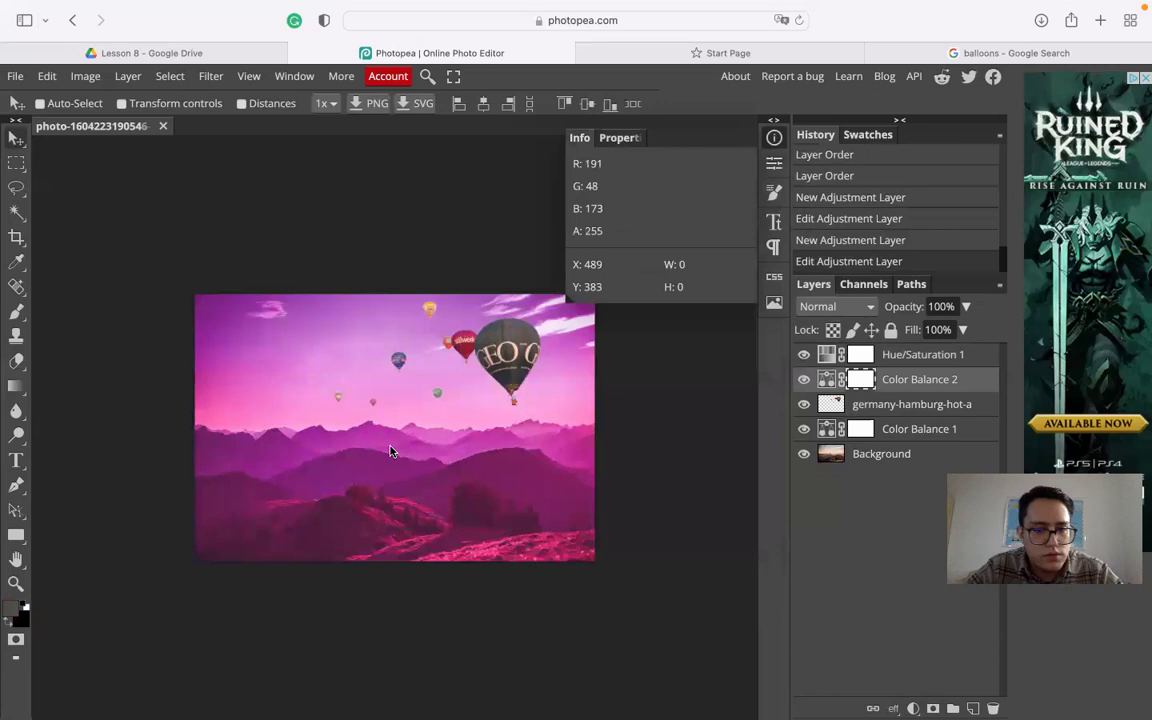
{"action": "scroll", "coordinate": [391, 452], "scroll_direction": "up", "scroll_amount": 2}
{"action": "scroll", "coordinate": [391, 452], "scroll_direction": "down", "scroll_amount": 5}
{"action": "scroll", "coordinate": [391, 452], "scroll_direction": "up", "scroll_amount": 2}
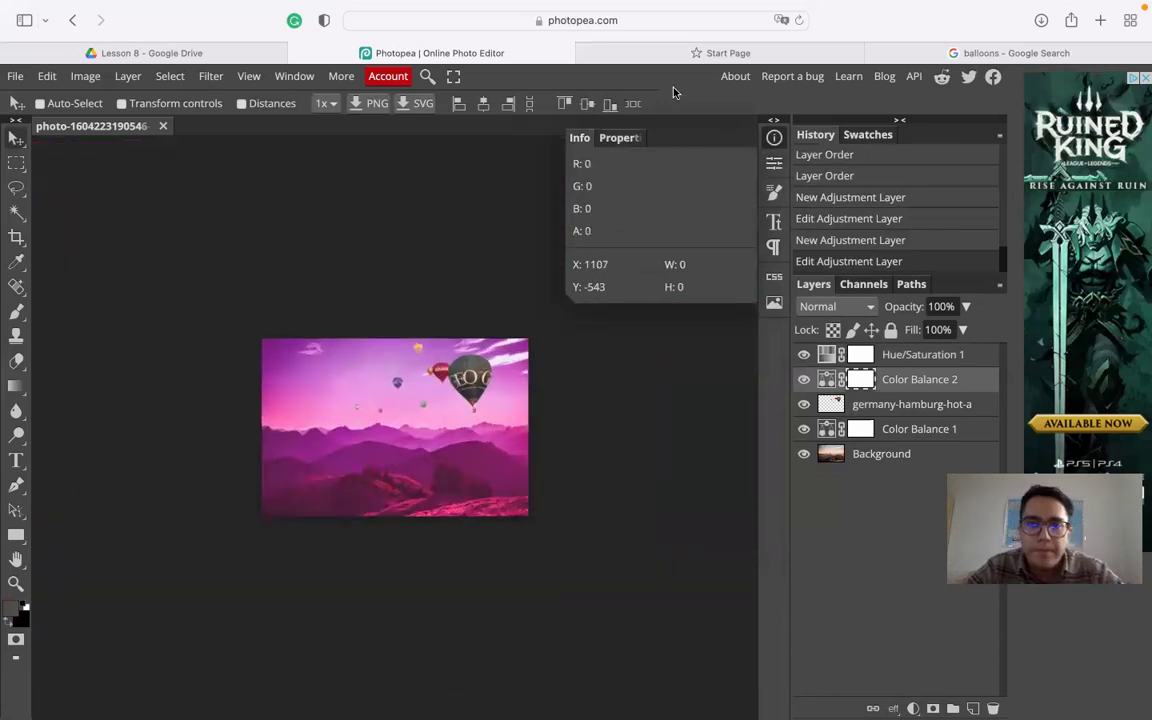
{"action": "key", "text": "ctrl+Left"}
{"action": "key", "text": "ctrl+Right"}
{"action": "key", "text": "ctrl+Right"}
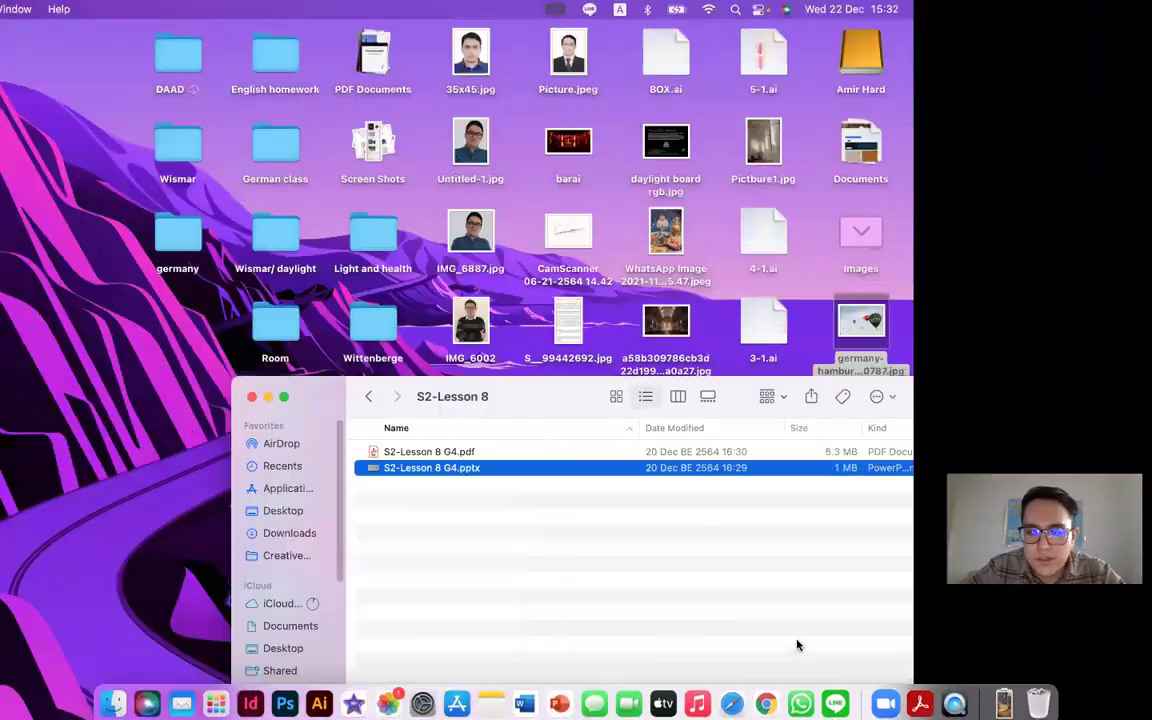
{"action": "key", "text": "ctrl+Left"}
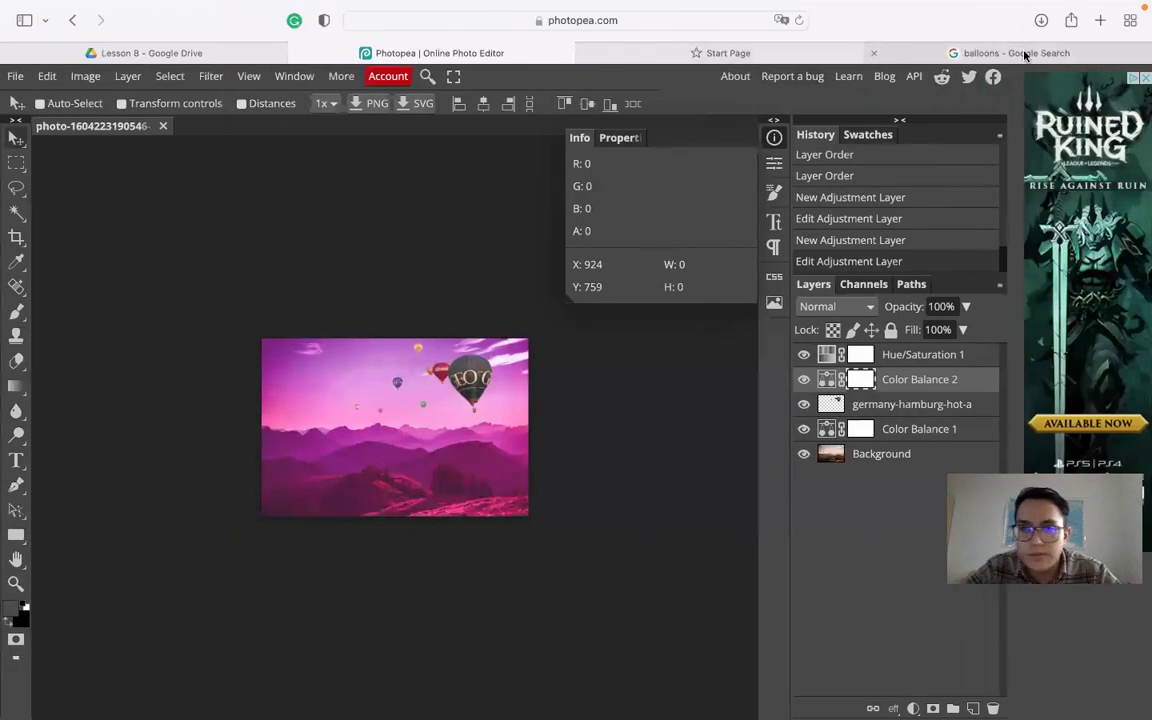
Switch to the Google Images results and search for "futuristic city"
{"action": "left_click", "coordinate": [1024, 55]}
{"action": "left_click", "coordinate": [278, 85]}
{"action": "double_click", "coordinate": [278, 86]}
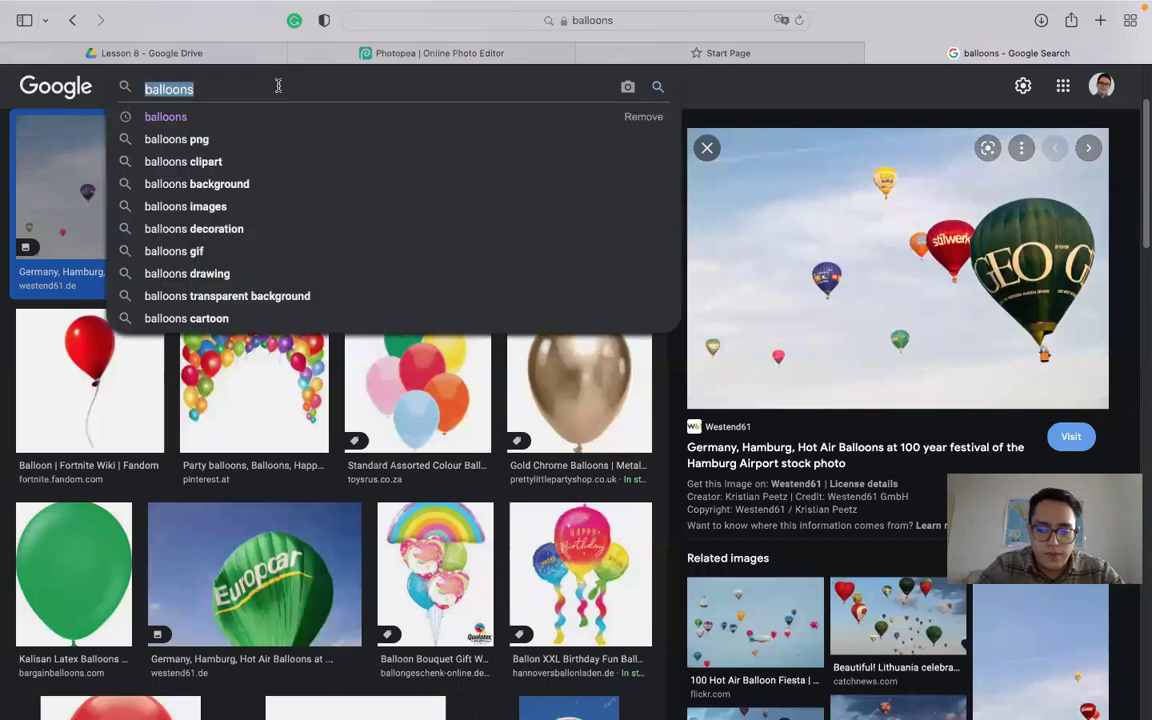
{"action": "type", "text": "s"}
{"action": "key", "text": "BackSpace"}
{"action": "type", "text": "futuristin"}
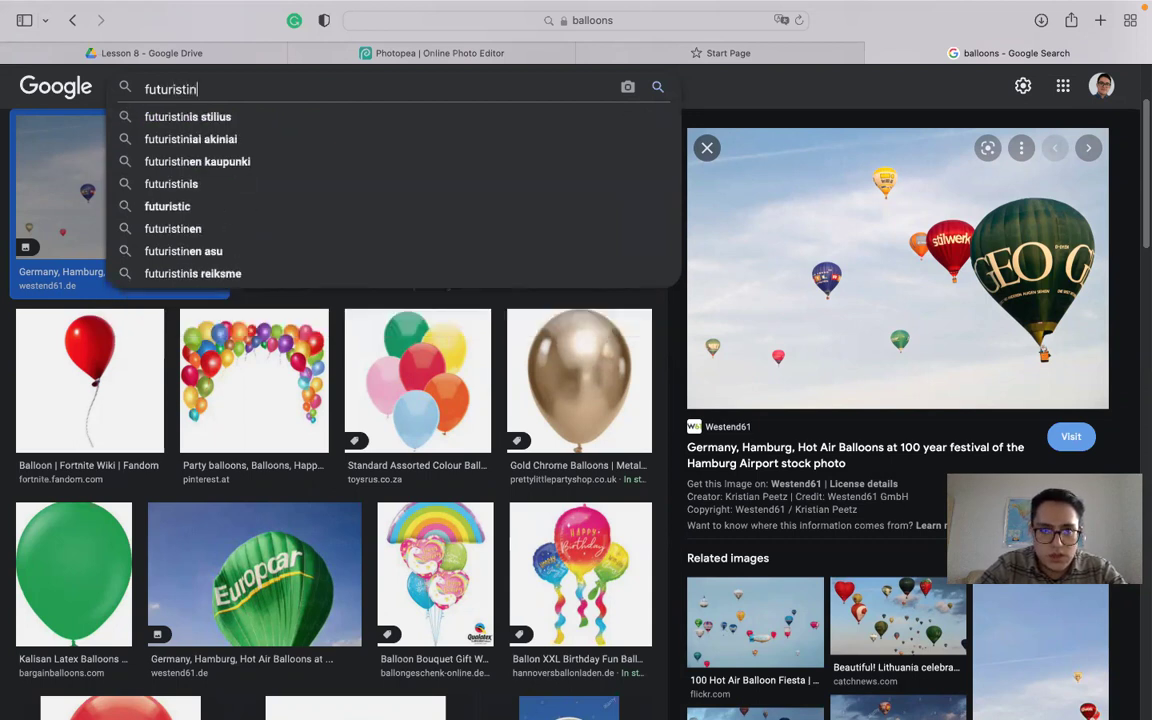
{"action": "key", "text": "BackSpace"}
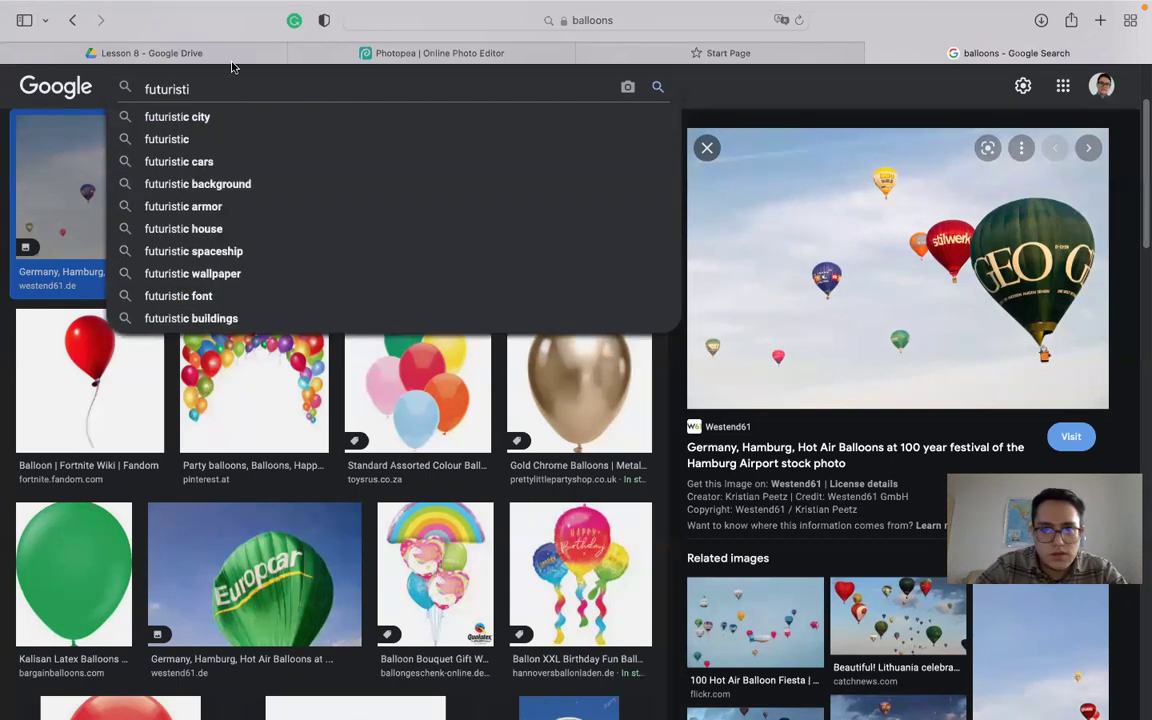
{"action": "left_click", "coordinate": [140, 116]}
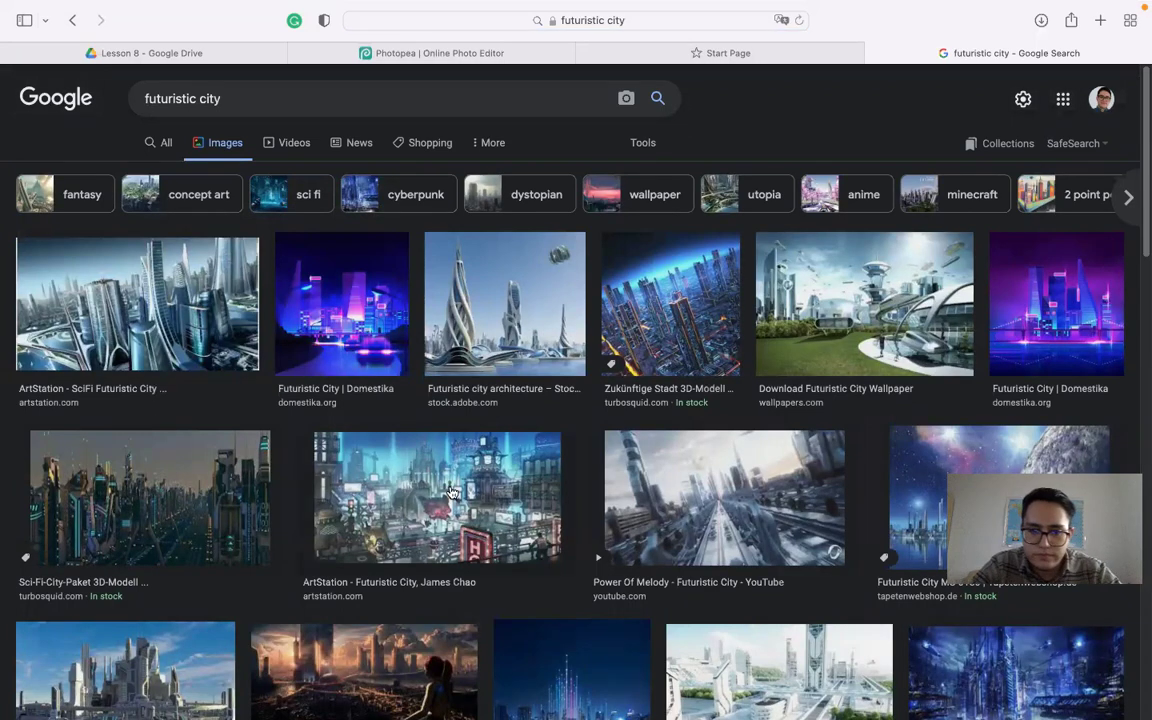
Filter the futuristic city image results to the Transparent color option
{"action": "left_click", "coordinate": [643, 142]}
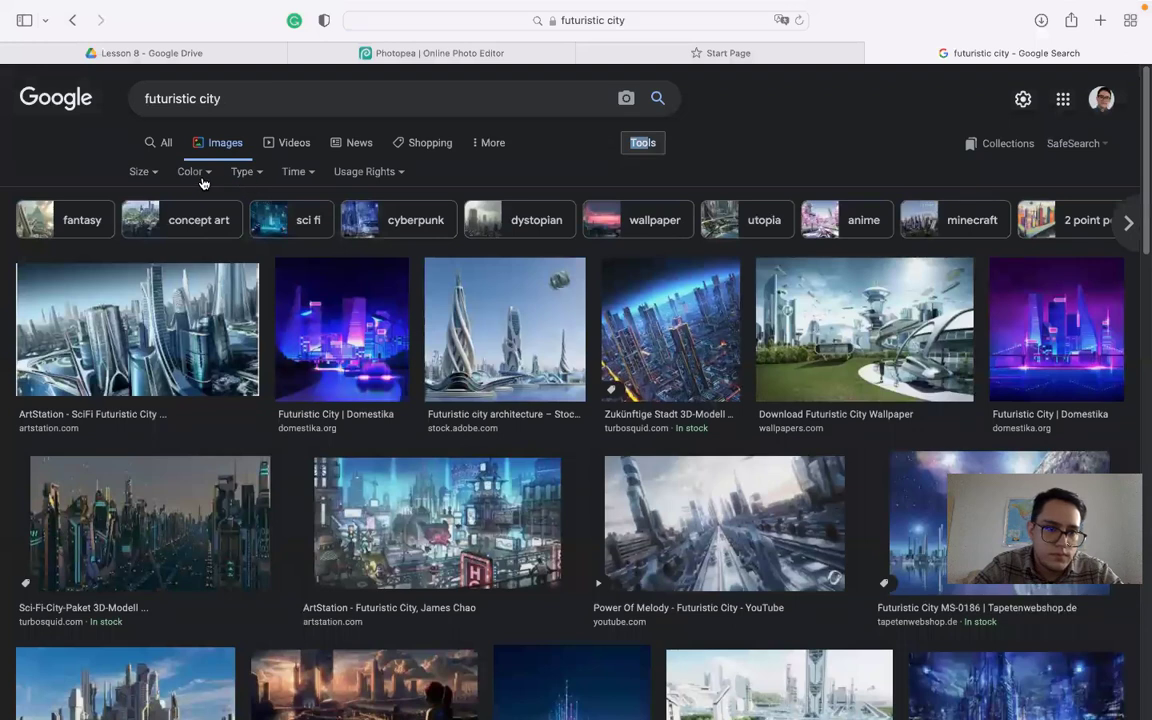
{"action": "left_click", "coordinate": [198, 179]}
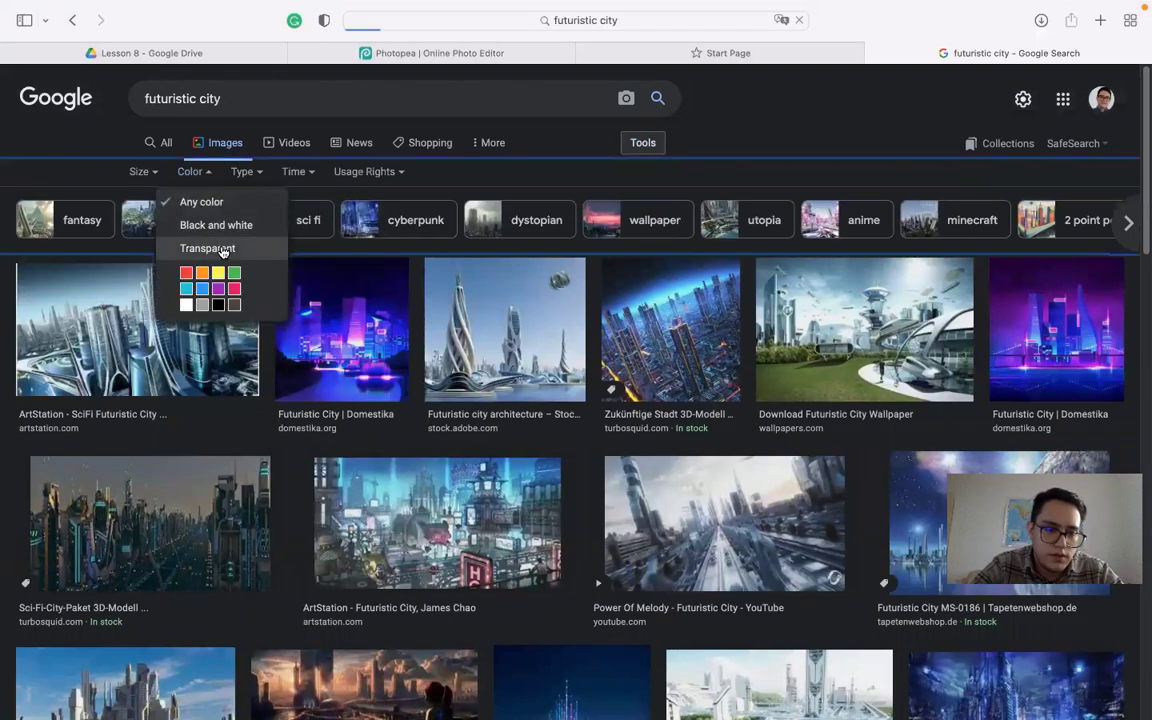
{"action": "left_click", "coordinate": [213, 245]}
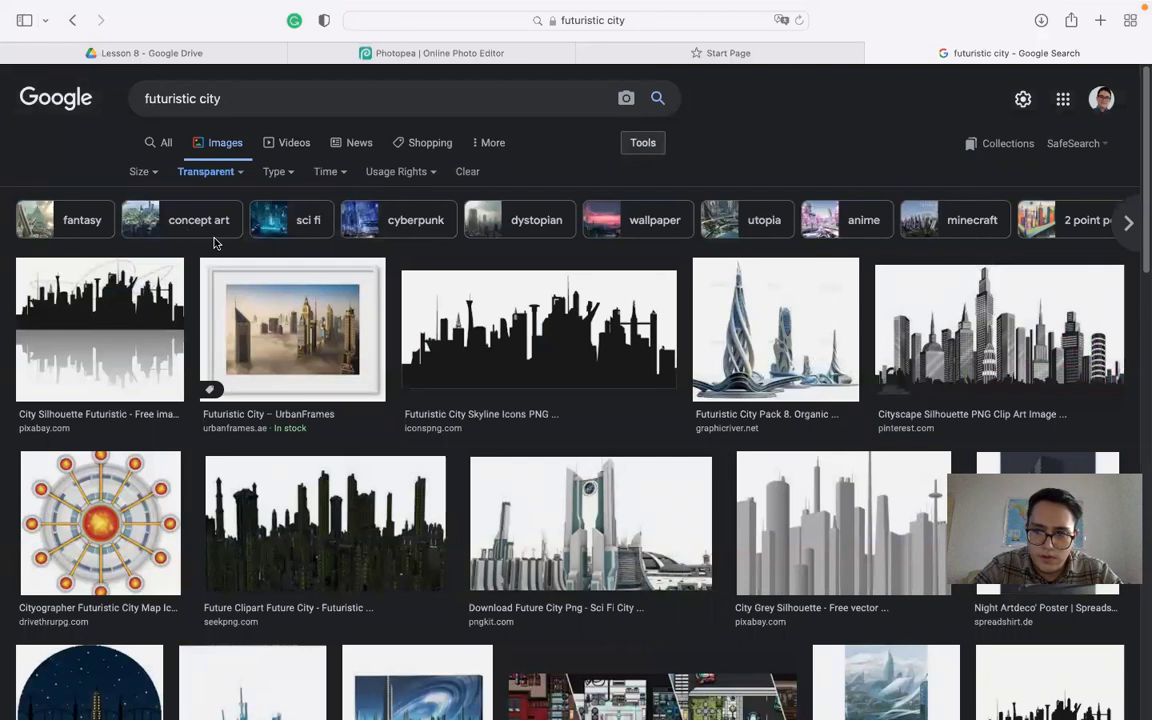
Browse the transparent city results and preview the cityscape silhouette and the organic architecture image for suitability
{"action": "scroll", "coordinate": [213, 243], "scroll_direction": "down", "scroll_amount": 5}
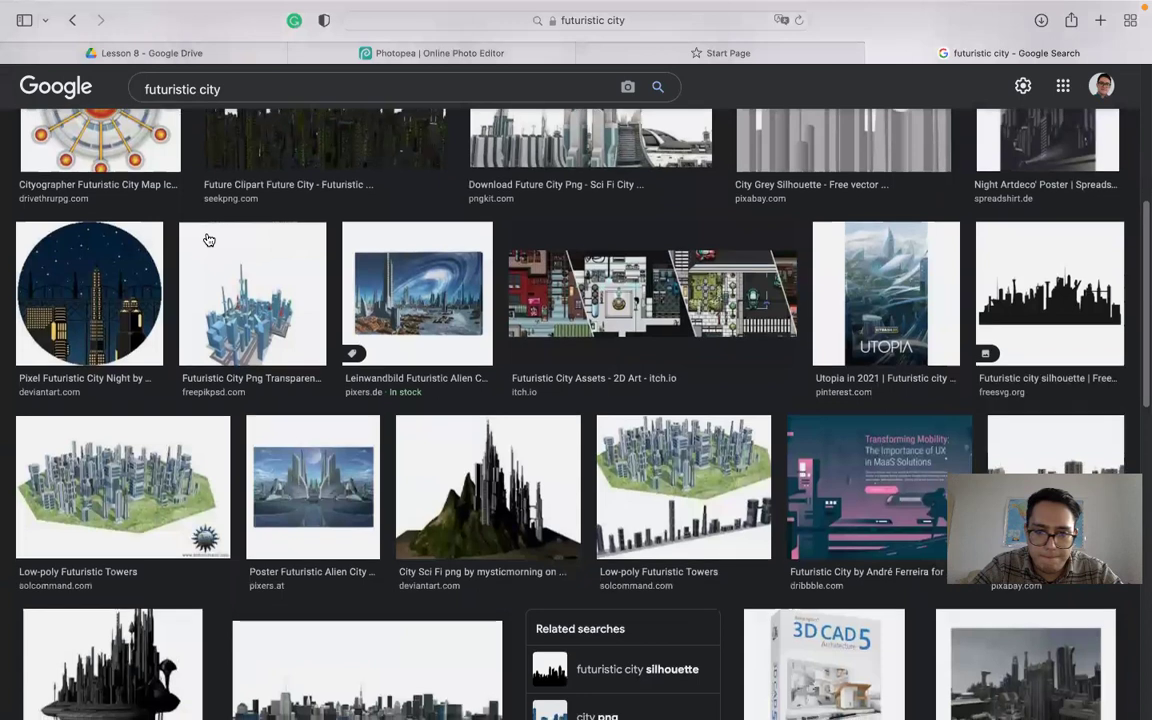
{"action": "scroll", "coordinate": [208, 240], "scroll_direction": "down", "scroll_amount": 1}
{"action": "scroll", "coordinate": [208, 240], "scroll_direction": "up", "scroll_amount": 6}
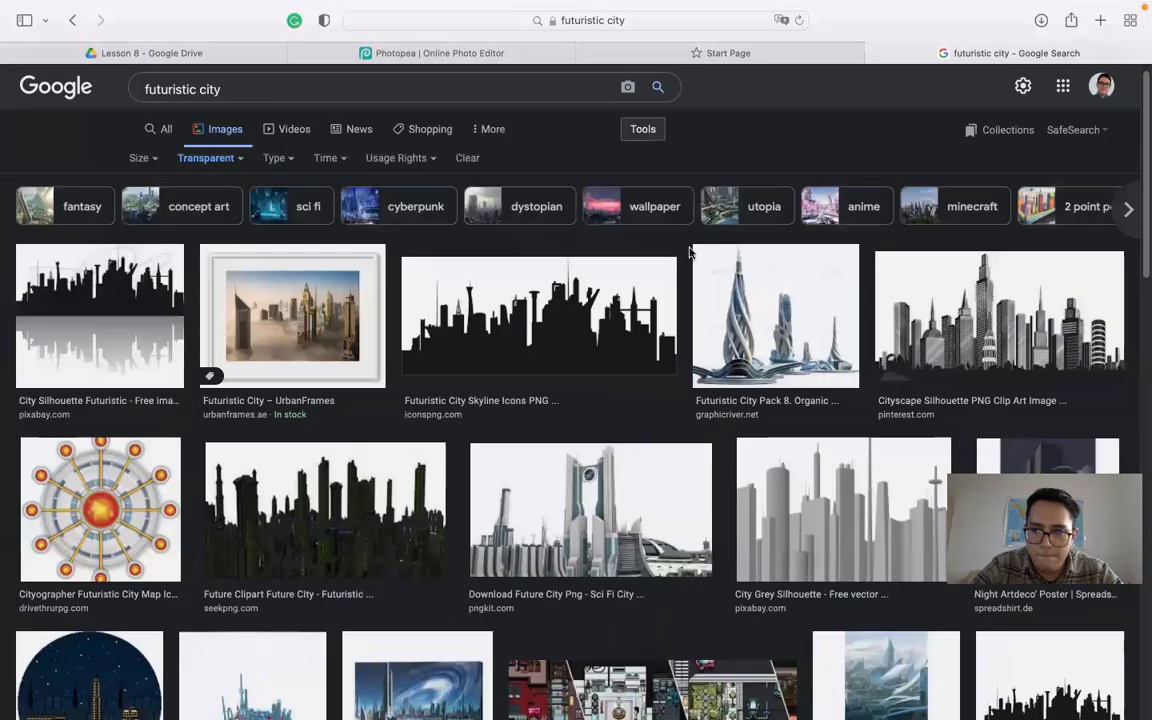
{"action": "left_click", "coordinate": [1019, 309]}
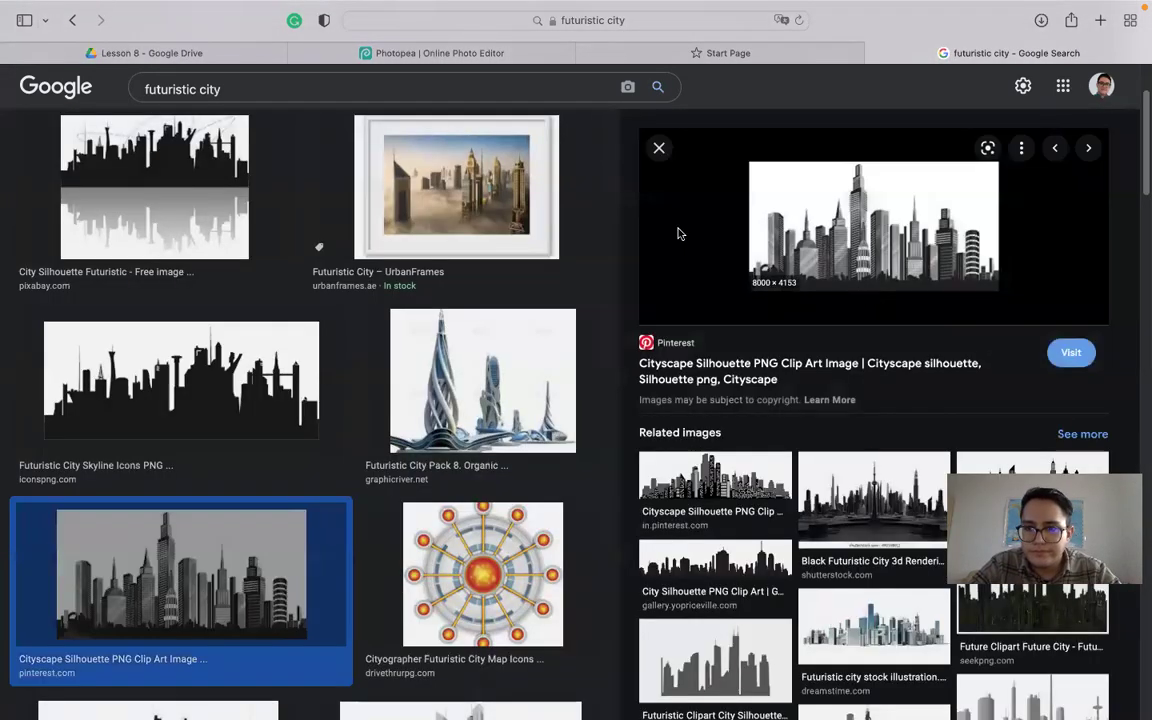
{"action": "left_click", "coordinate": [659, 148]}
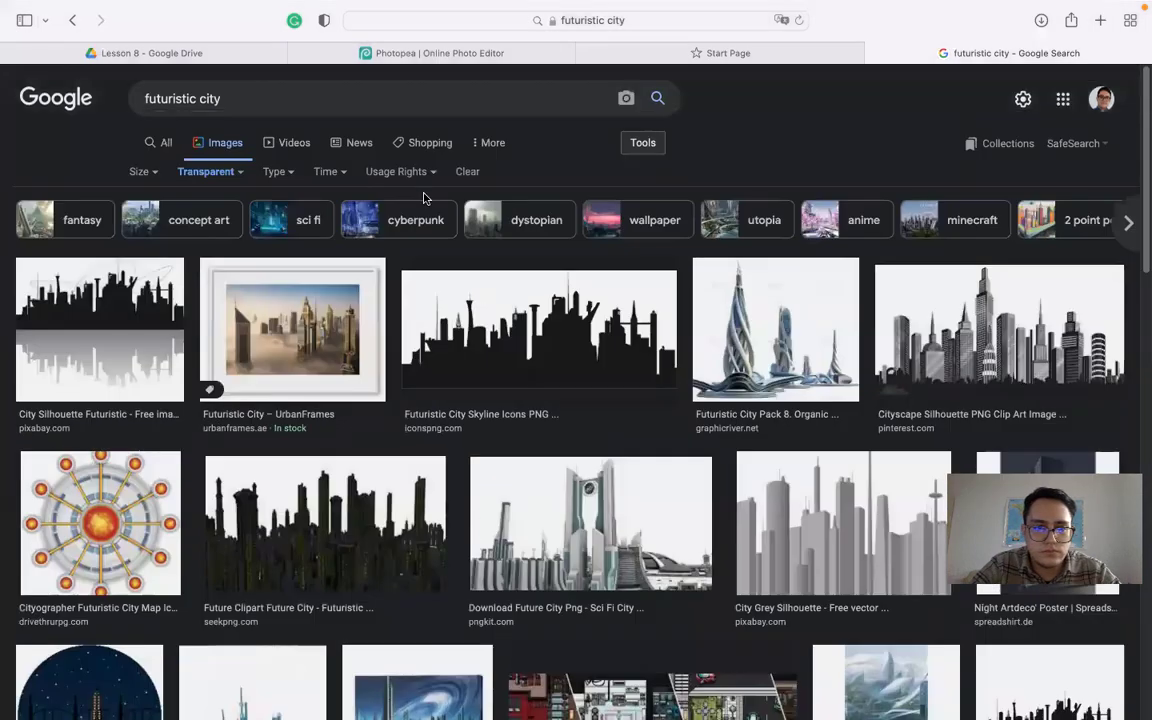
{"action": "left_click", "coordinate": [72, 20]}
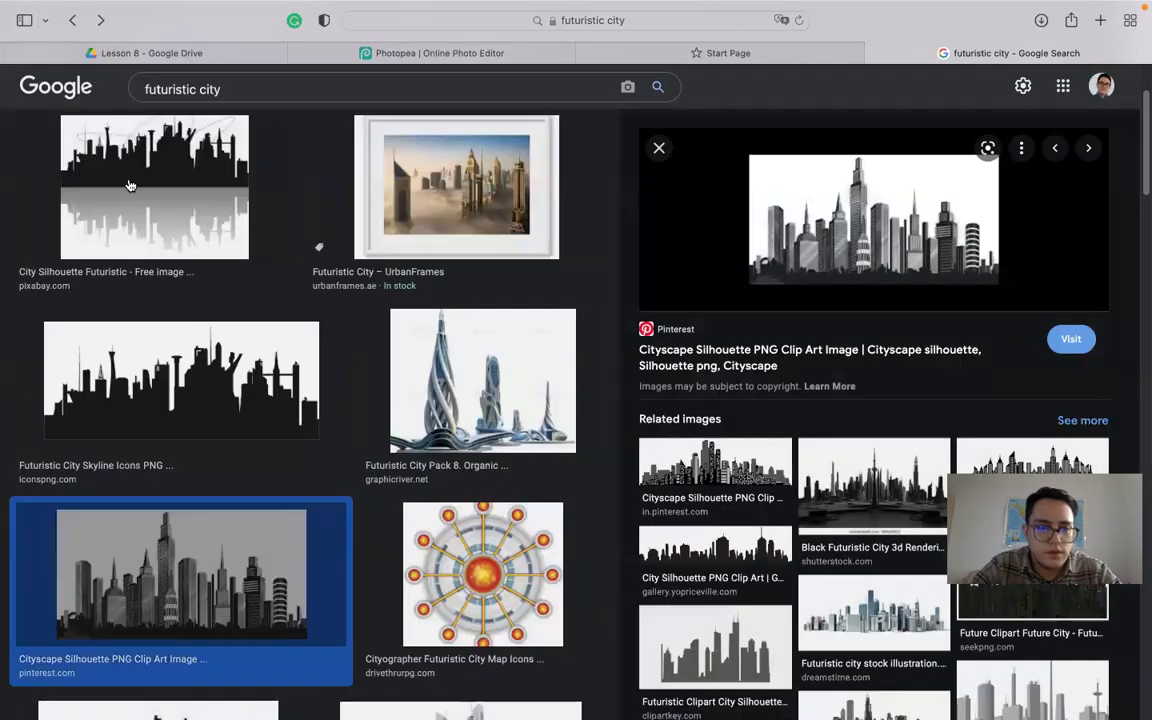
{"action": "left_click", "coordinate": [485, 413]}
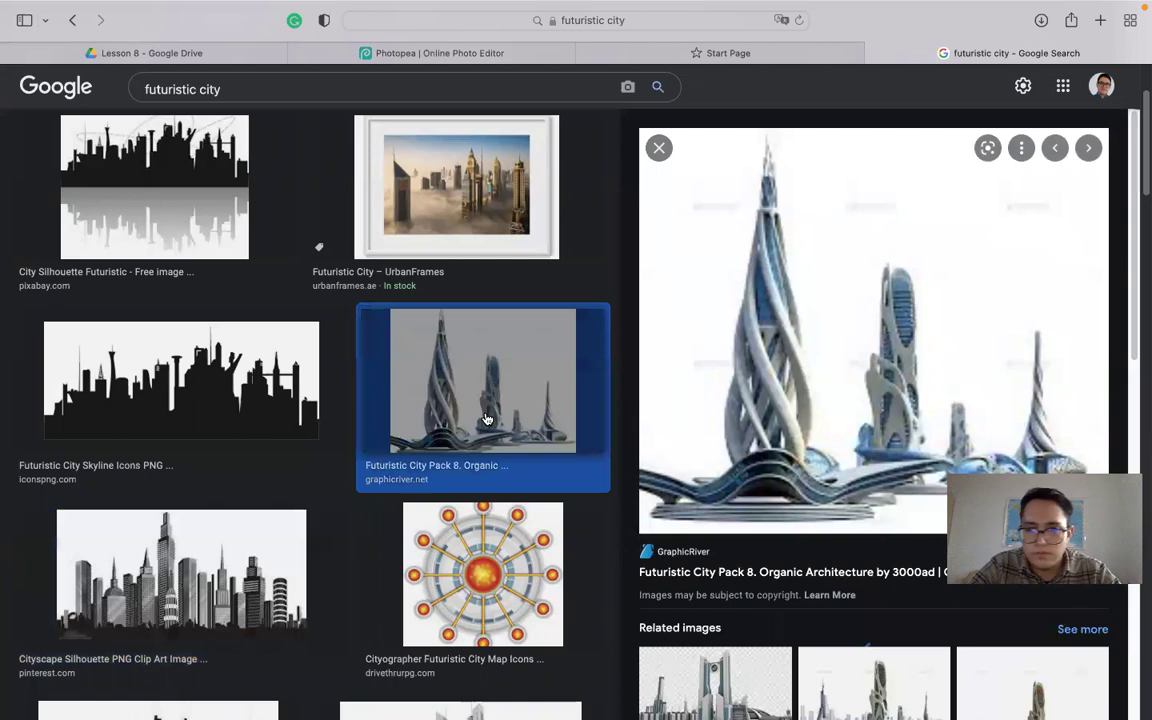
{"action": "scroll", "coordinate": [757, 516], "scroll_direction": "down", "scroll_amount": 3}
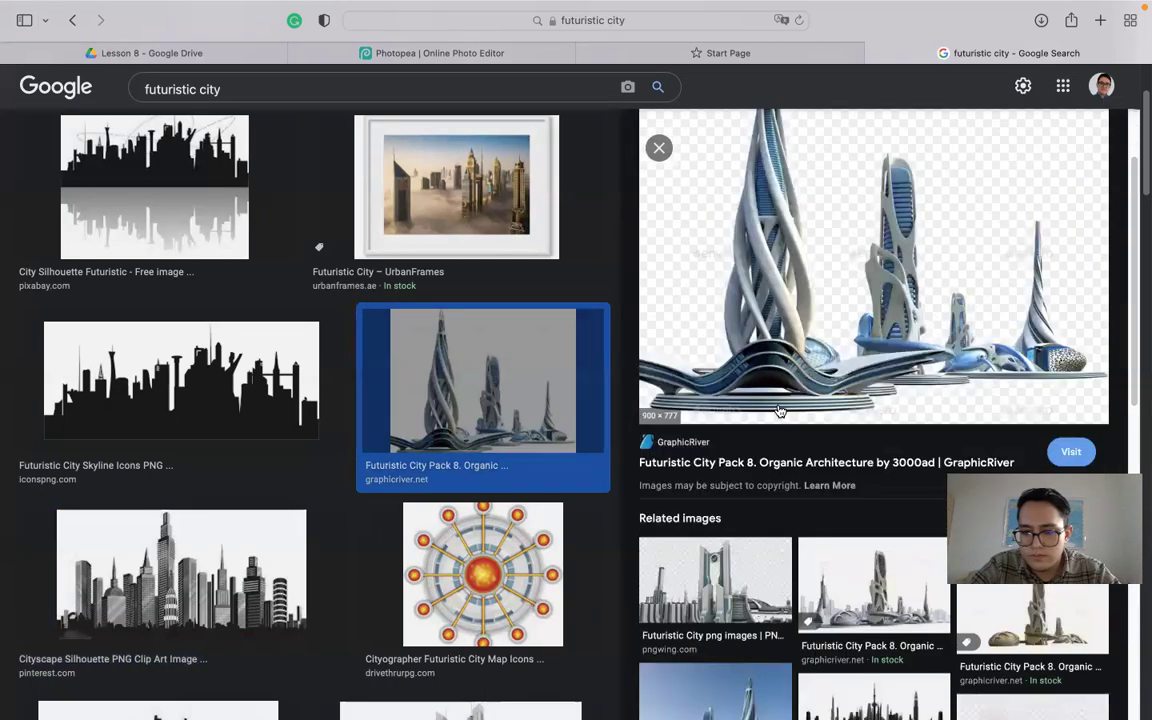
Open the related PNGWing futuristic city image with the twin towers and save it to the desktop
{"action": "left_click", "coordinate": [741, 542]}
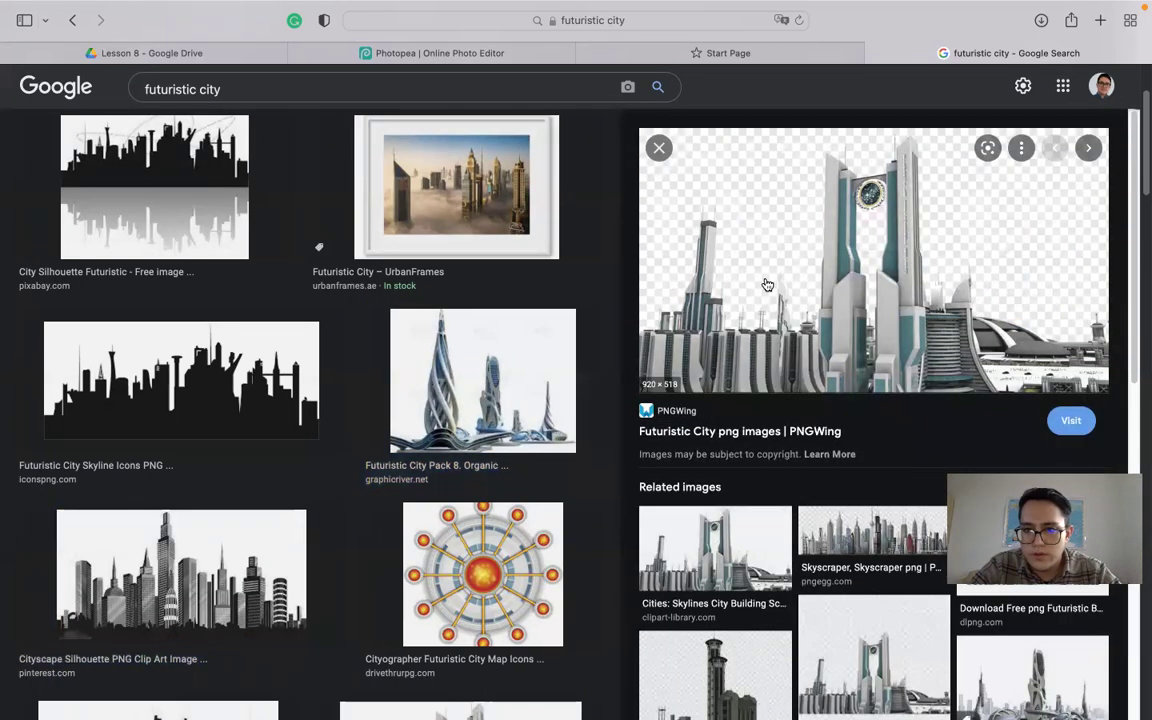
{"action": "right_click", "coordinate": [768, 283]}
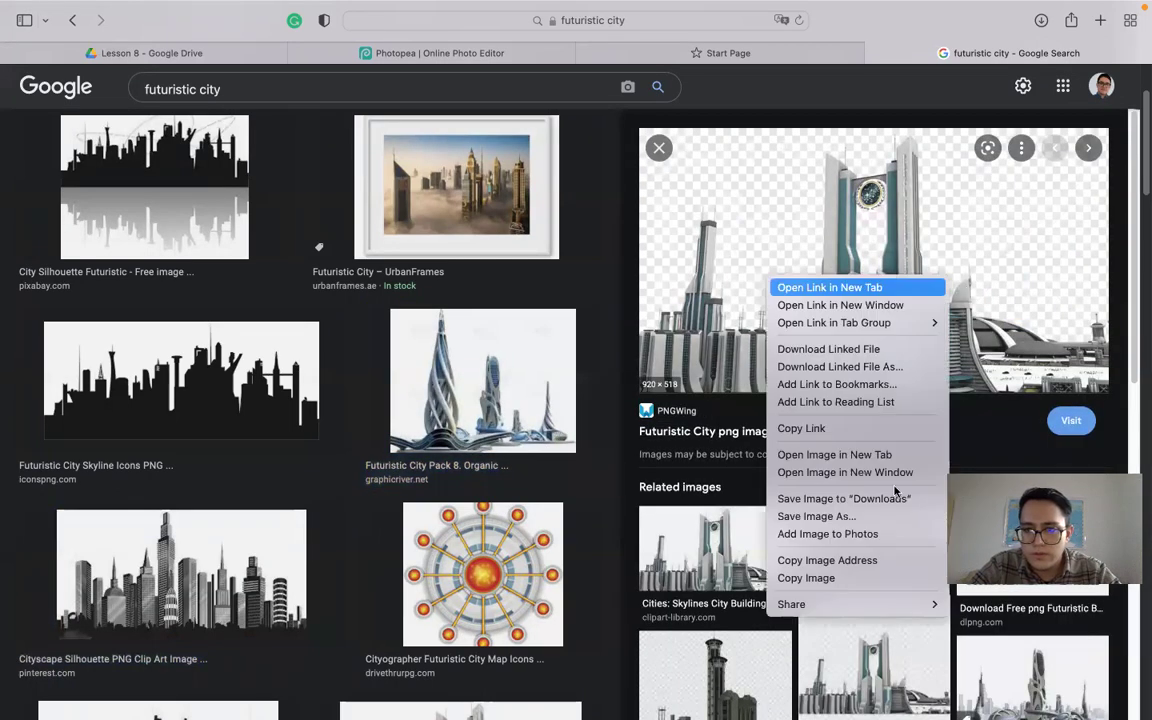
{"action": "left_click", "coordinate": [845, 516]}
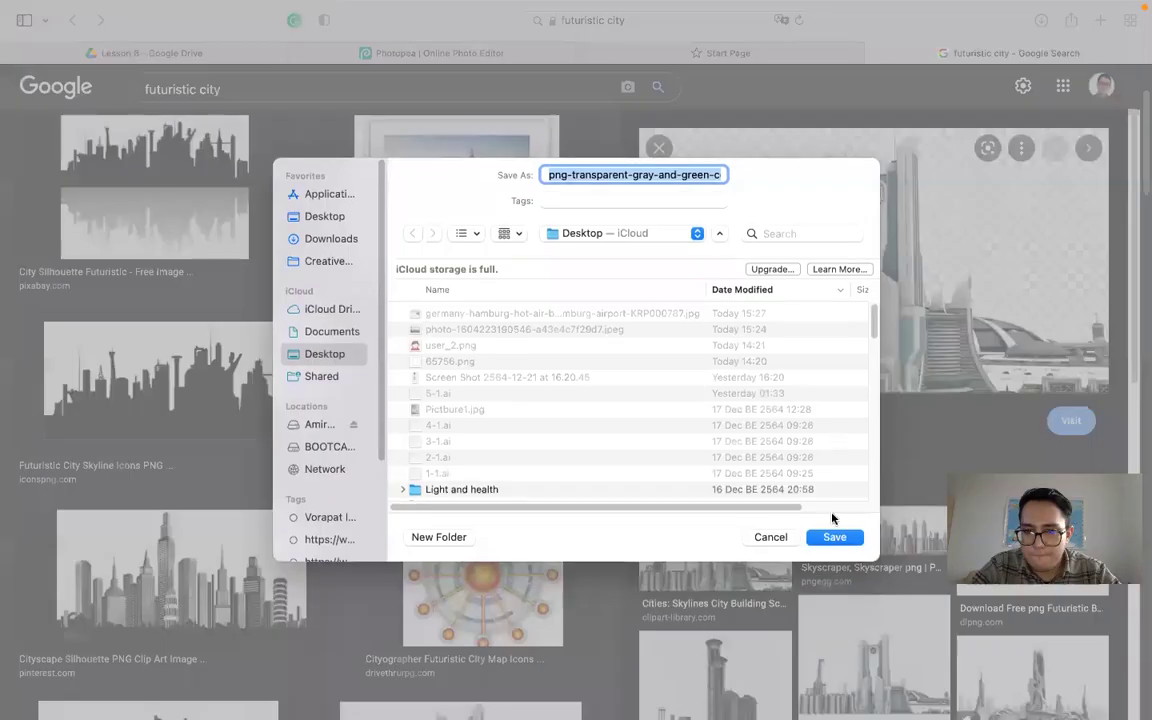
{"action": "left_click", "coordinate": [834, 533]}
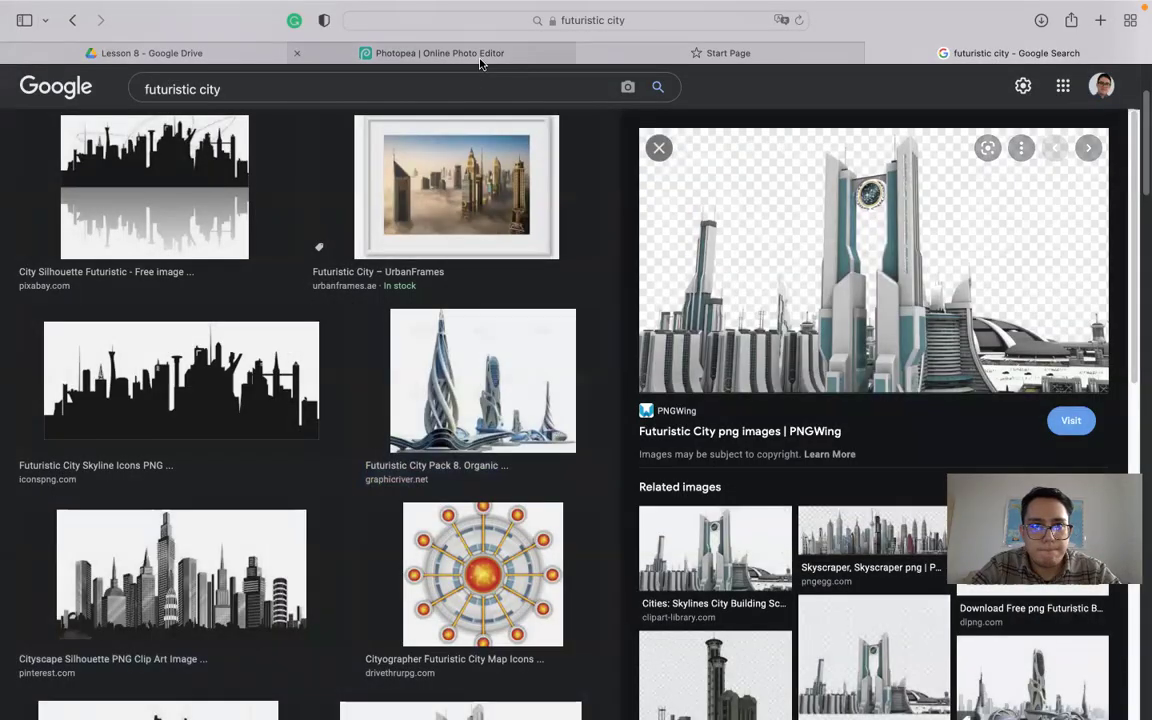
Return to Photopea and place the saved city PNG from the desktop above the Color Balance 2 layer at 100% size
{"action": "left_click", "coordinate": [470, 55]}
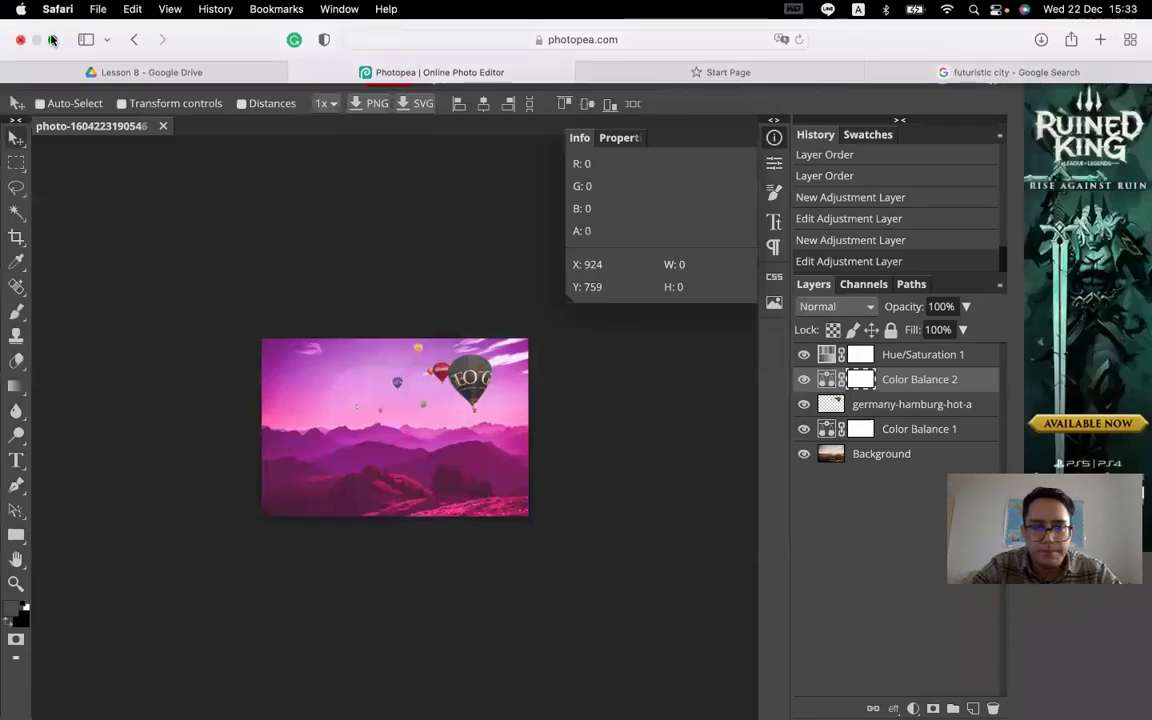
{"action": "left_click", "coordinate": [52, 39]}
{"action": "left_click_drag", "start_coordinate": [1121, 318], "coordinate": [330, 370]}
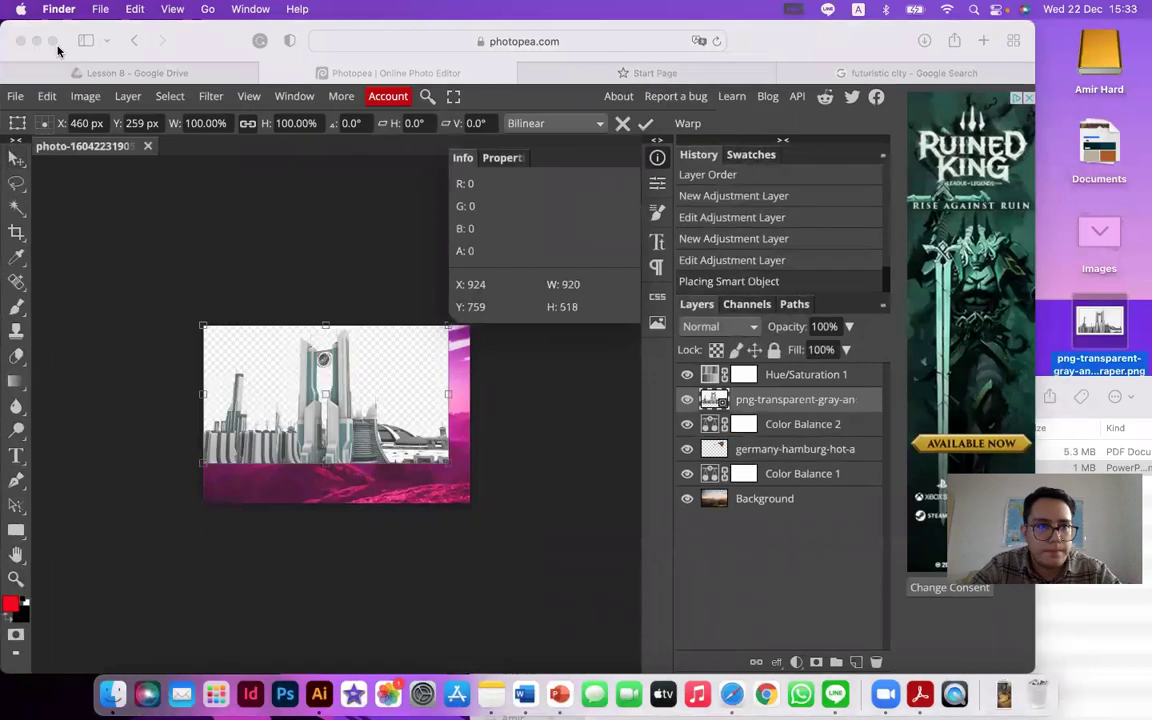
{"action": "left_click", "coordinate": [52, 41]}
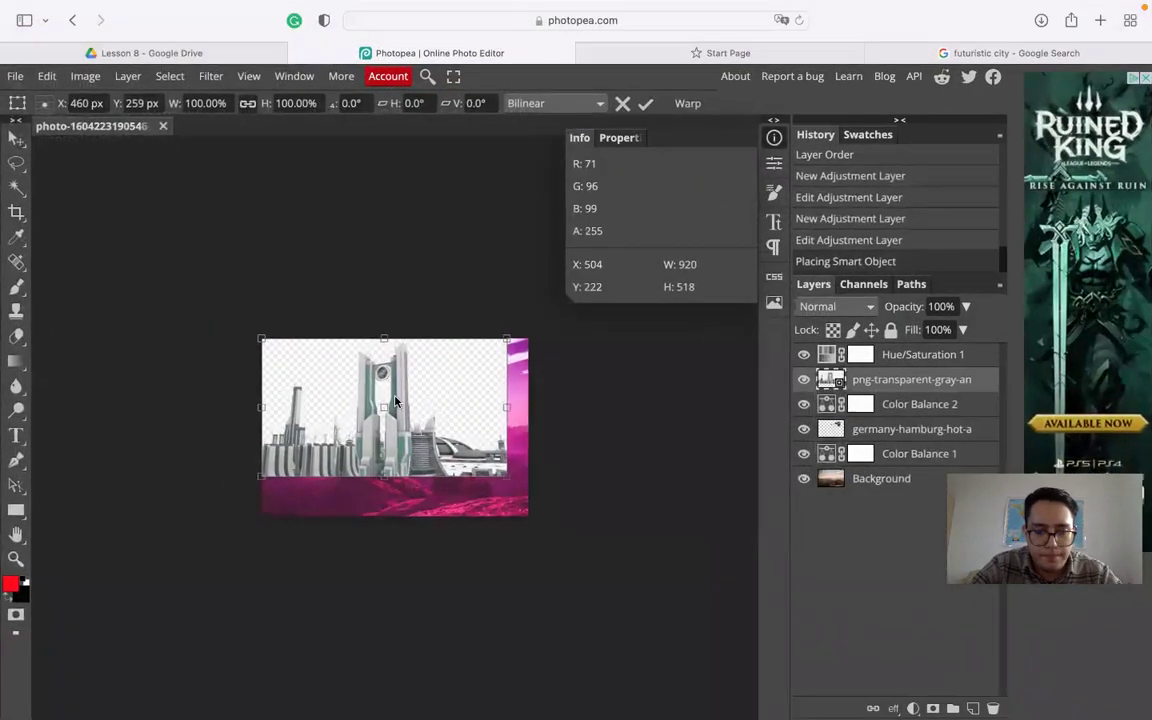
{"action": "scroll", "coordinate": [395, 401], "scroll_direction": "up", "scroll_amount": 5}
{"action": "scroll", "coordinate": [393, 406], "scroll_direction": "down", "scroll_amount": 4}
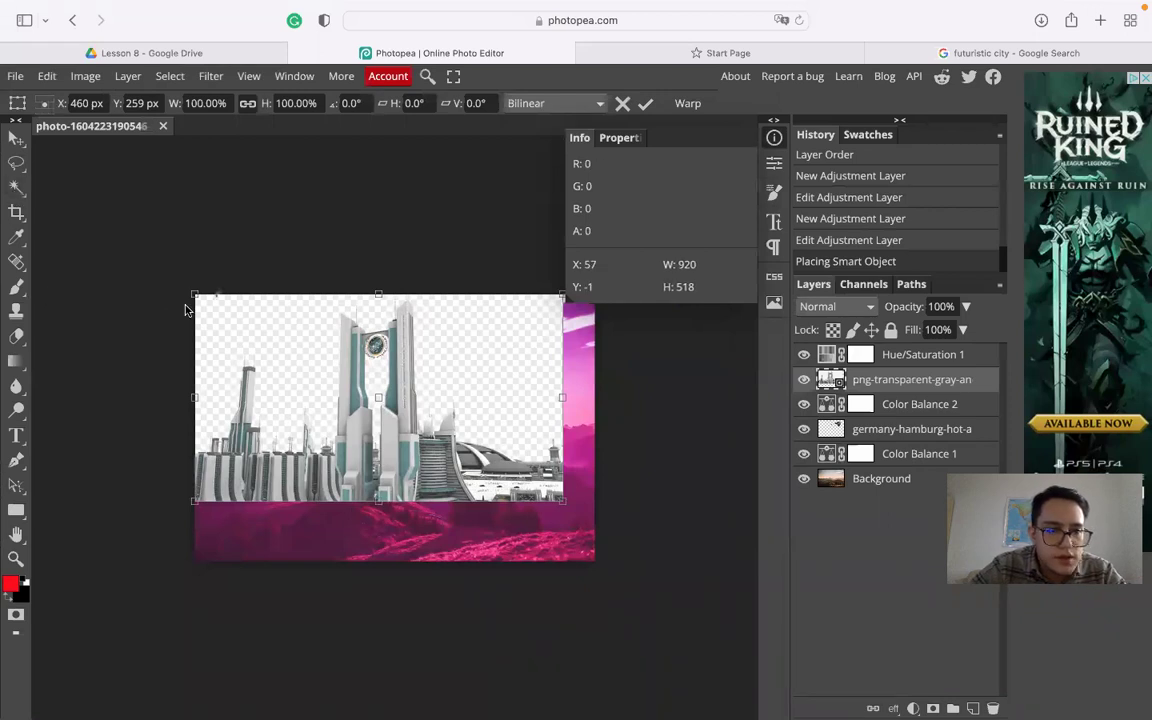
{"action": "key", "text": "Return"}
Try to select the city image's checkered background with the Magic Wand, select the whole canvas, and clear the selection
{"action": "key", "text": "w"}
{"action": "left_click", "coordinate": [298, 327]}
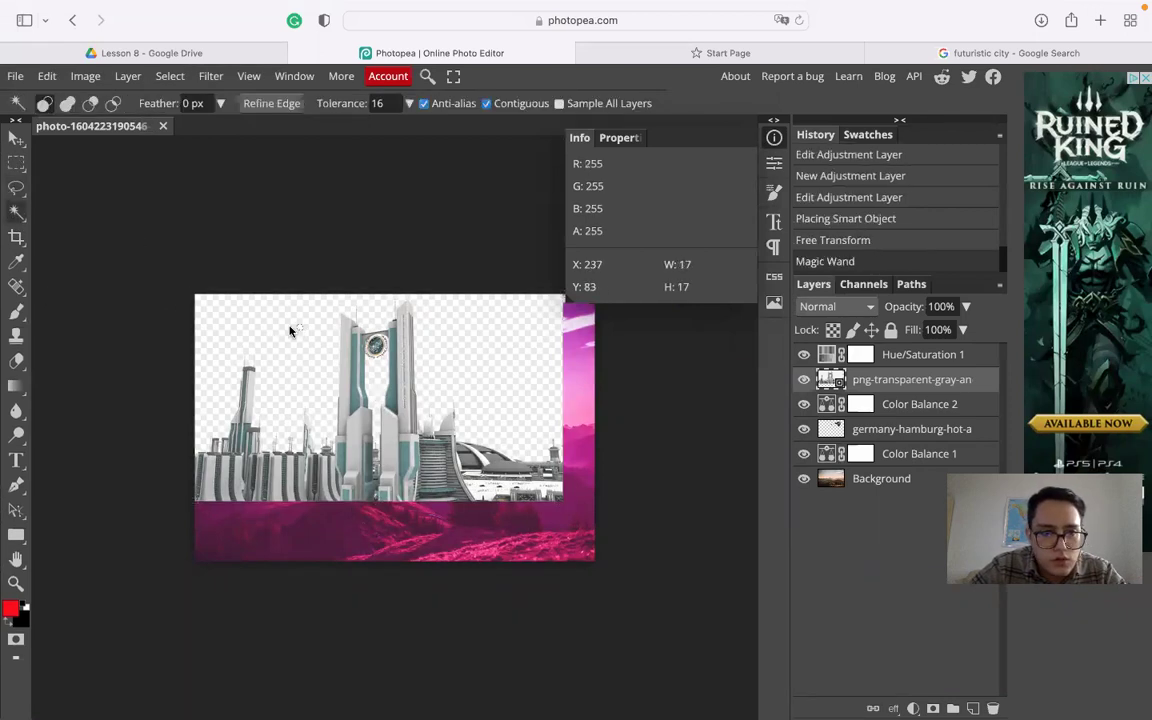
{"action": "left_click", "coordinate": [285, 329]}
{"action": "left_click", "coordinate": [289, 344]}
{"action": "right_click", "coordinate": [289, 336]}
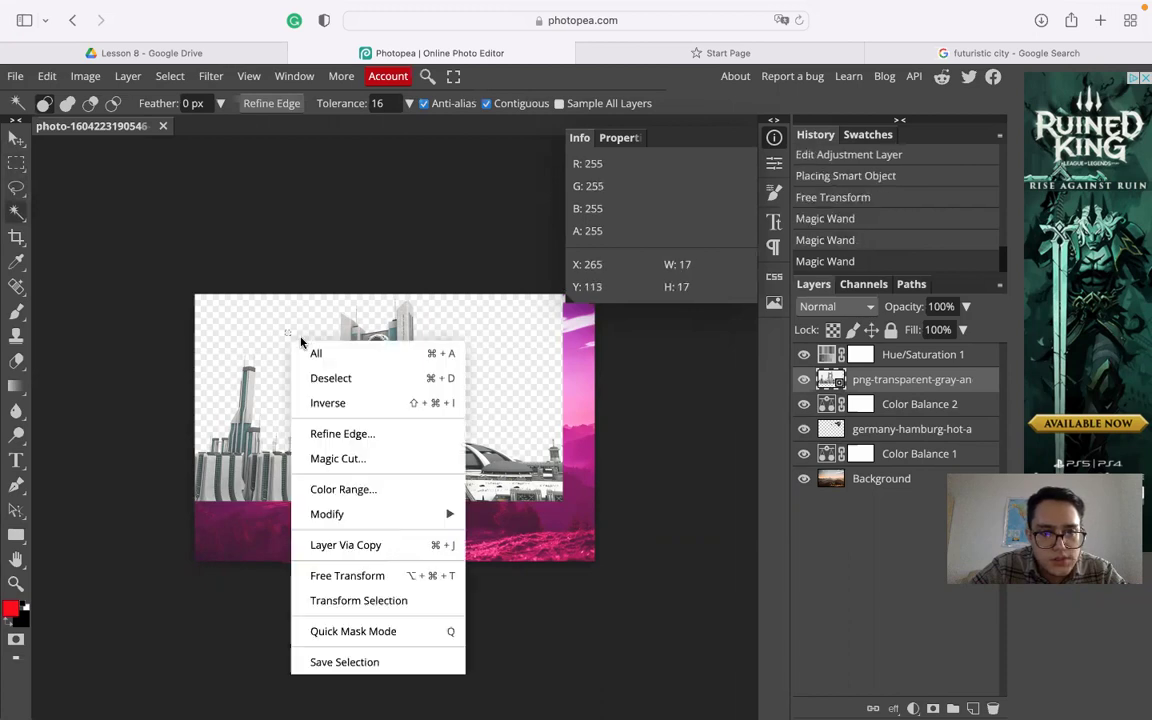
{"action": "left_click", "coordinate": [310, 353]}
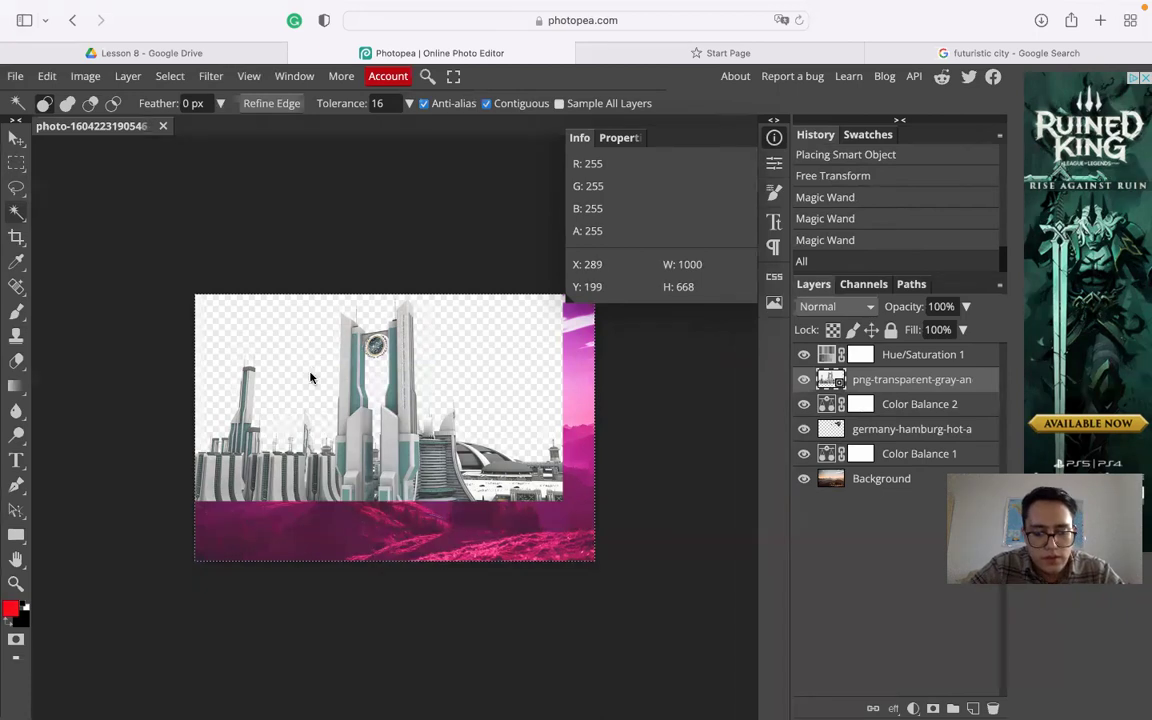
{"action": "key", "text": "super+d"}
Try to outline the futuristic buildings with a freehand Lasso selection, and deselect it
{"action": "scroll", "coordinate": [240, 340], "scroll_direction": "up", "scroll_amount": 2}
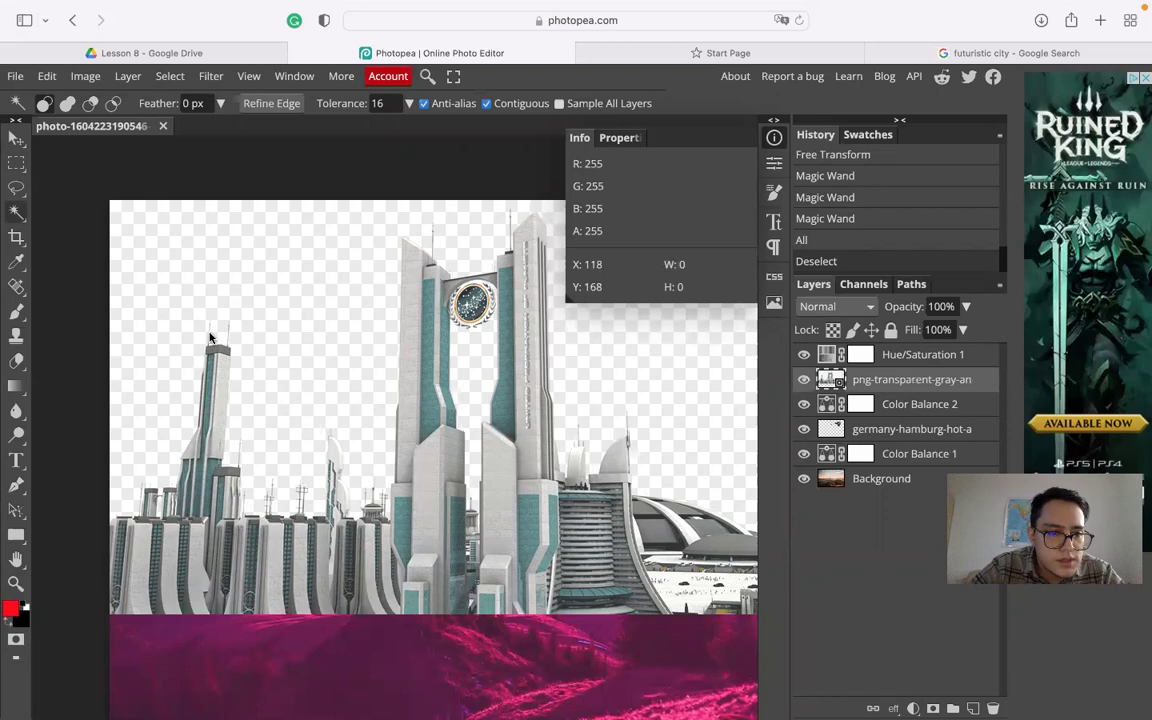
{"action": "left_click", "coordinate": [14, 136]}
{"action": "left_click", "coordinate": [19, 212]}
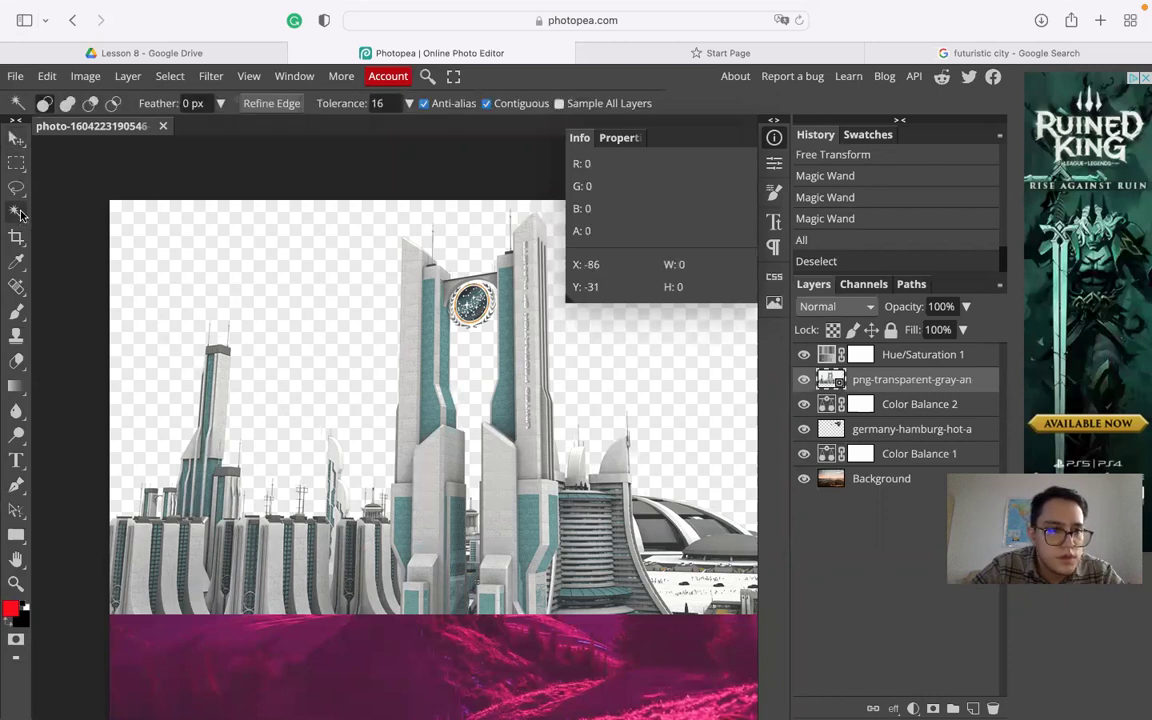
{"action": "left_click", "coordinate": [16, 187]}
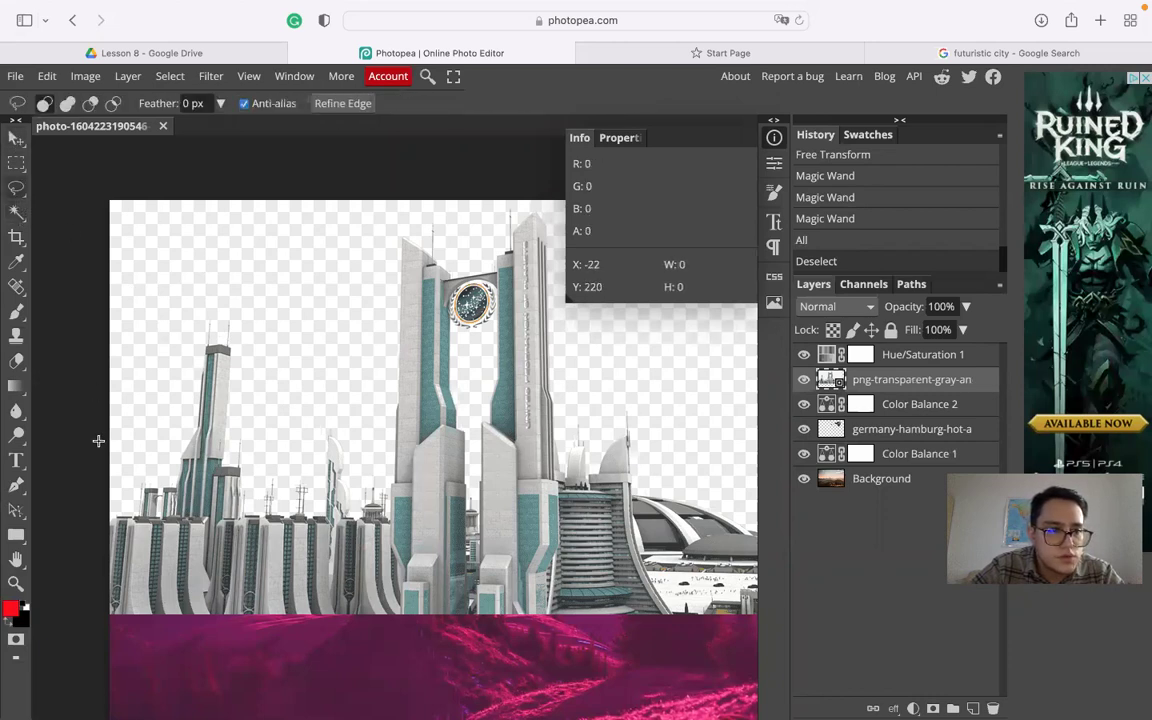
{"action": "left_click", "coordinate": [112, 515]}
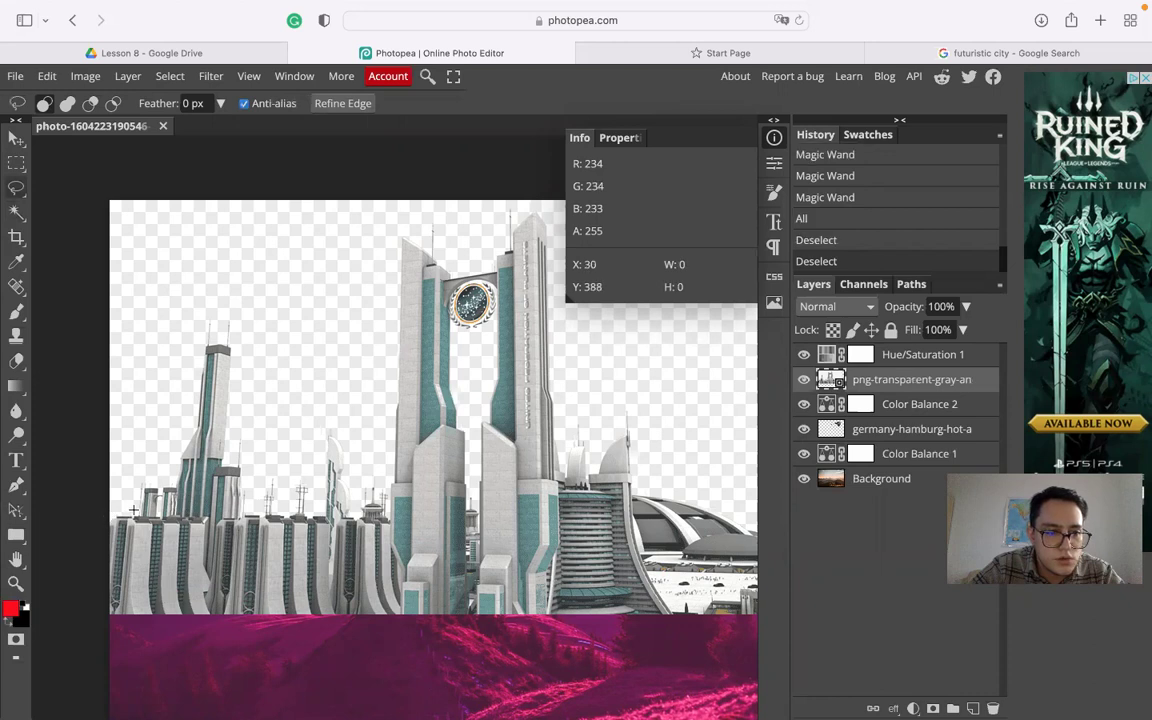
{"action": "mouse_move", "coordinate": [136, 483]}
{"action": "left_mouse_down"}
{"action": "mouse_move", "coordinate": [167, 487]}
{"action": "mouse_move", "coordinate": [188, 404]}
{"action": "mouse_move", "coordinate": [185, 332]}
{"action": "mouse_move", "coordinate": [230, 310]}
{"action": "mouse_move", "coordinate": [246, 322]}
{"action": "mouse_move", "coordinate": [252, 480]}
{"action": "mouse_move", "coordinate": [320, 459]}
{"action": "mouse_move", "coordinate": [354, 459]}
{"action": "mouse_move", "coordinate": [367, 479]}
{"action": "mouse_move", "coordinate": [389, 445]}
{"action": "mouse_move", "coordinate": [393, 273]}
{"action": "mouse_move", "coordinate": [444, 219]}
{"action": "mouse_move", "coordinate": [462, 244]}
{"action": "mouse_move", "coordinate": [533, 206]}
{"action": "mouse_move", "coordinate": [569, 246]}
{"action": "mouse_move", "coordinate": [559, 425]}
{"action": "mouse_move", "coordinate": [601, 476]}
{"action": "mouse_move", "coordinate": [625, 422]}
{"action": "mouse_move", "coordinate": [678, 454]}
{"action": "mouse_move", "coordinate": [734, 517]}
{"action": "mouse_move", "coordinate": [689, 483]}
{"action": "left_mouse_up"}
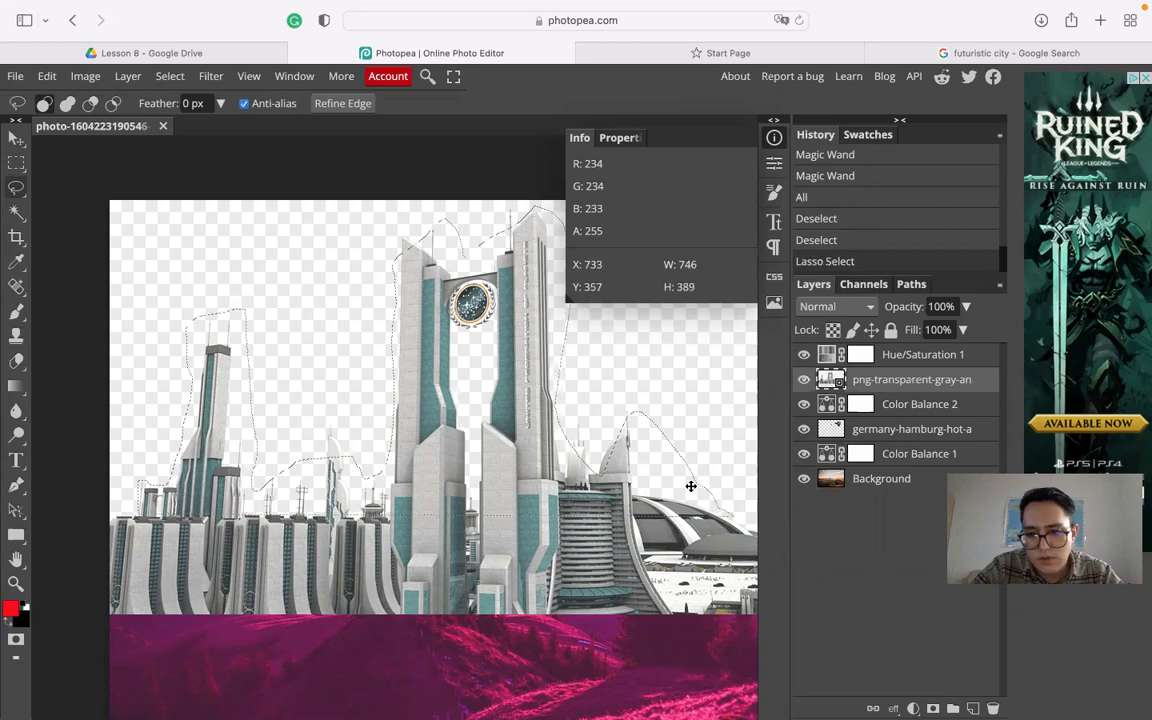
{"action": "scroll", "coordinate": [101, 332], "scroll_direction": "up", "scroll_amount": 5}
{"action": "left_click", "coordinate": [248, 322]}
{"action": "scroll", "coordinate": [279, 353], "scroll_direction": "down", "scroll_amount": 3}
{"action": "scroll", "coordinate": [279, 353], "scroll_direction": "down", "scroll_amount": 3}
{"action": "scroll", "coordinate": [305, 339], "scroll_direction": "up", "scroll_amount": 2}
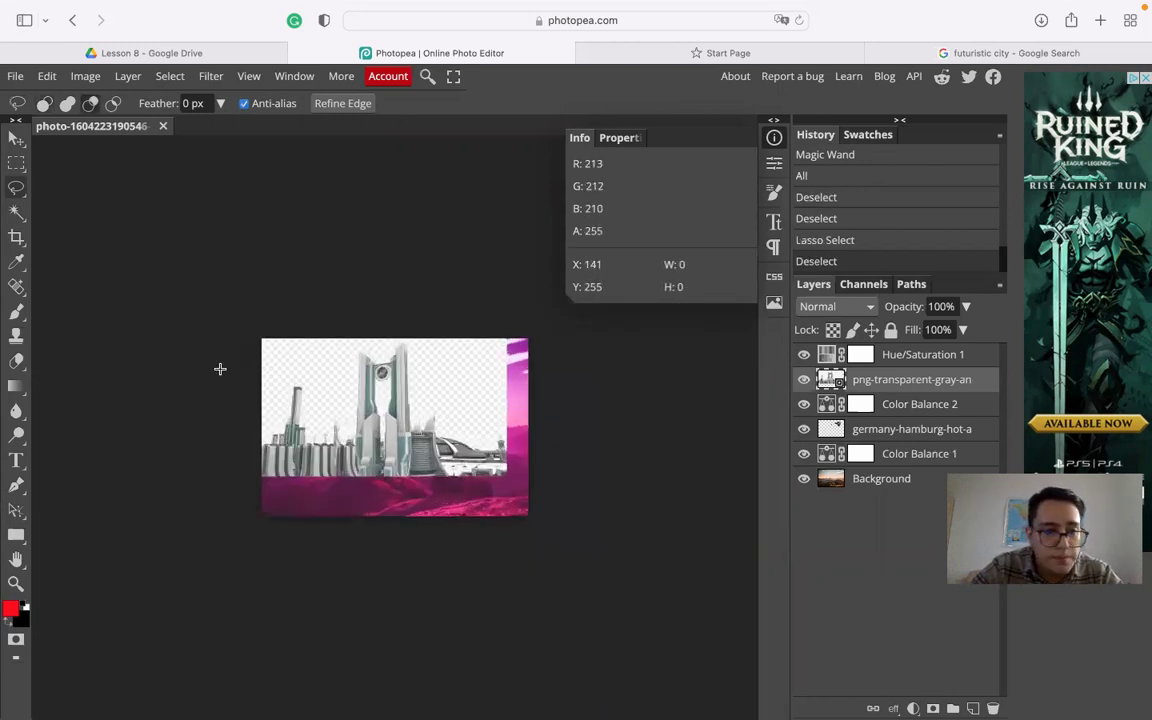
Try again to select the checkered area between the towers with the Magic Wand at tolerance 16
{"action": "left_click", "coordinate": [16, 211]}
{"action": "left_click", "coordinate": [320, 380]}
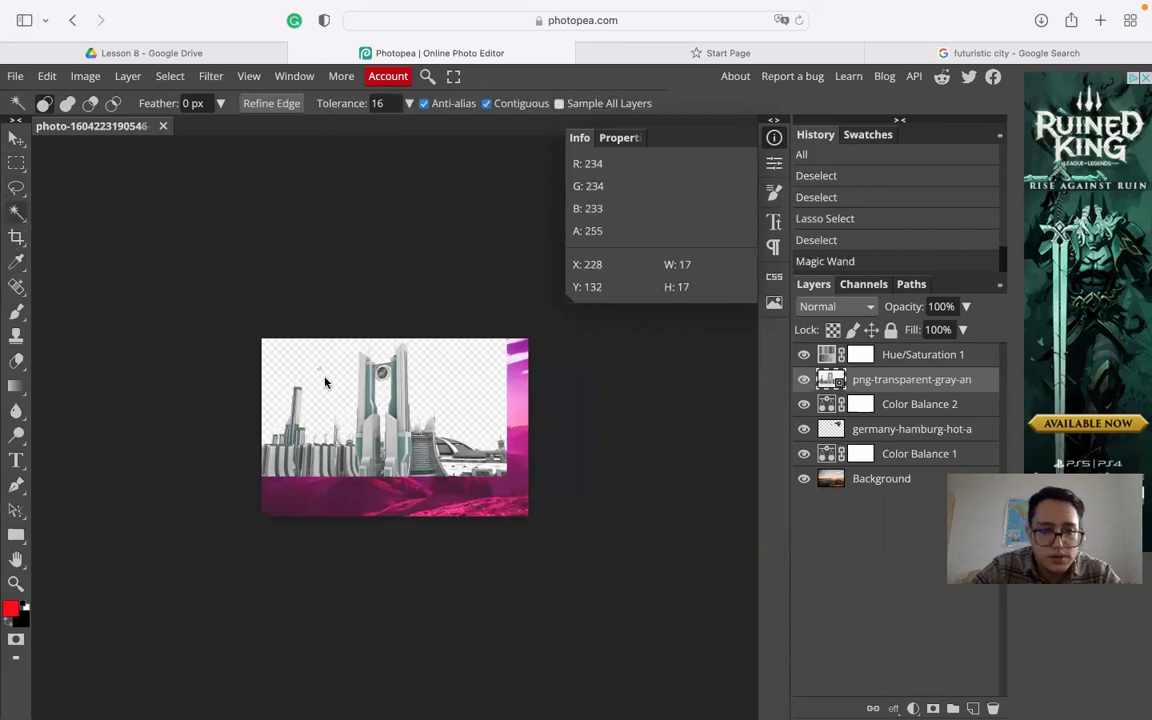
{"action": "left_click", "coordinate": [322, 390]}
{"action": "right_click", "coordinate": [314, 382]}
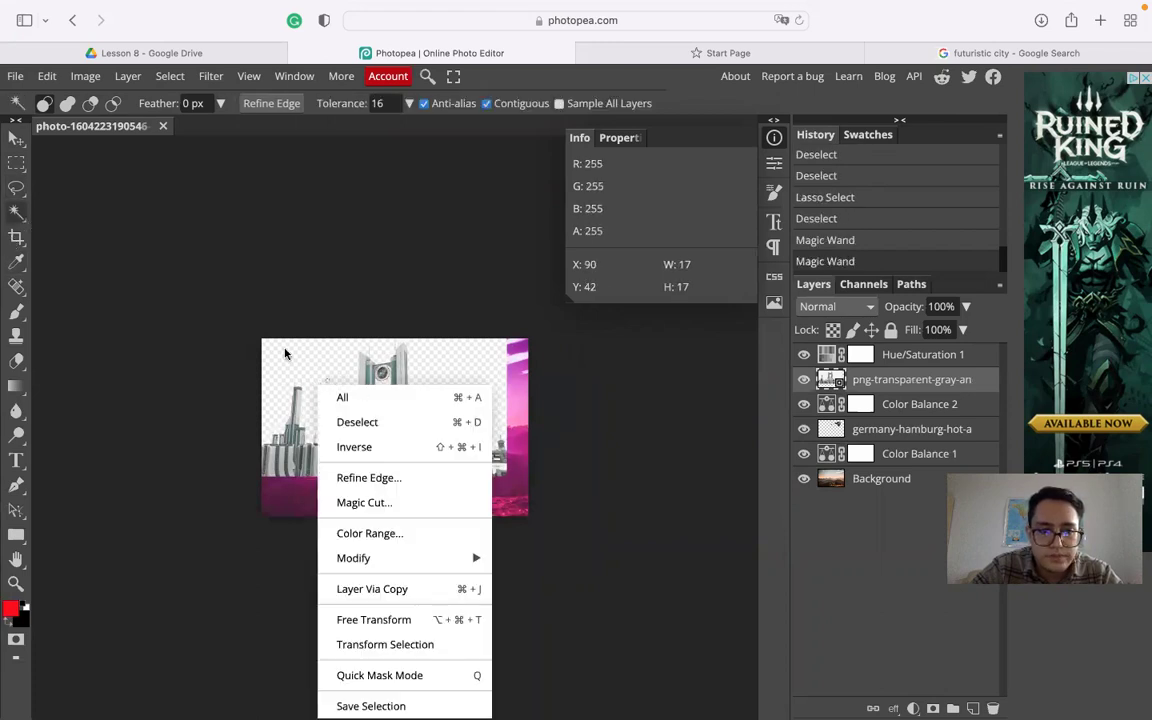
{"action": "right_click", "coordinate": [284, 348]}
Move the city image toward the lower-right corner of the canvas, clear of the balloons
{"action": "left_click", "coordinate": [22, 141]}
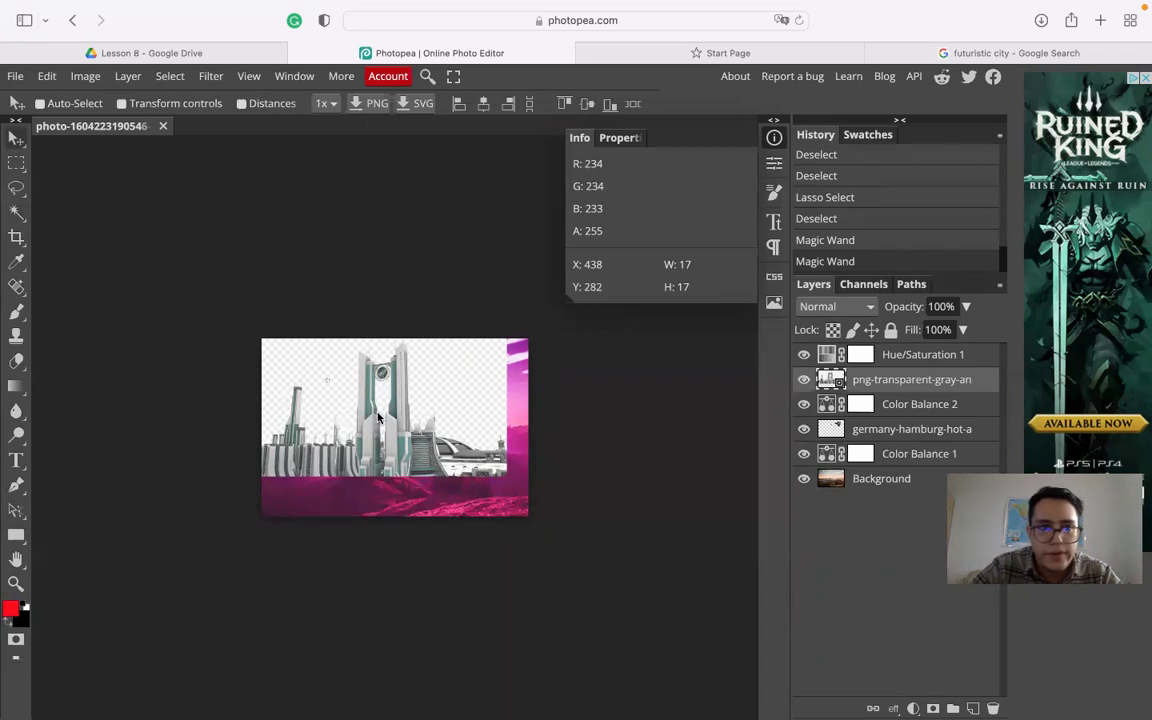
{"action": "left_click", "coordinate": [378, 418]}
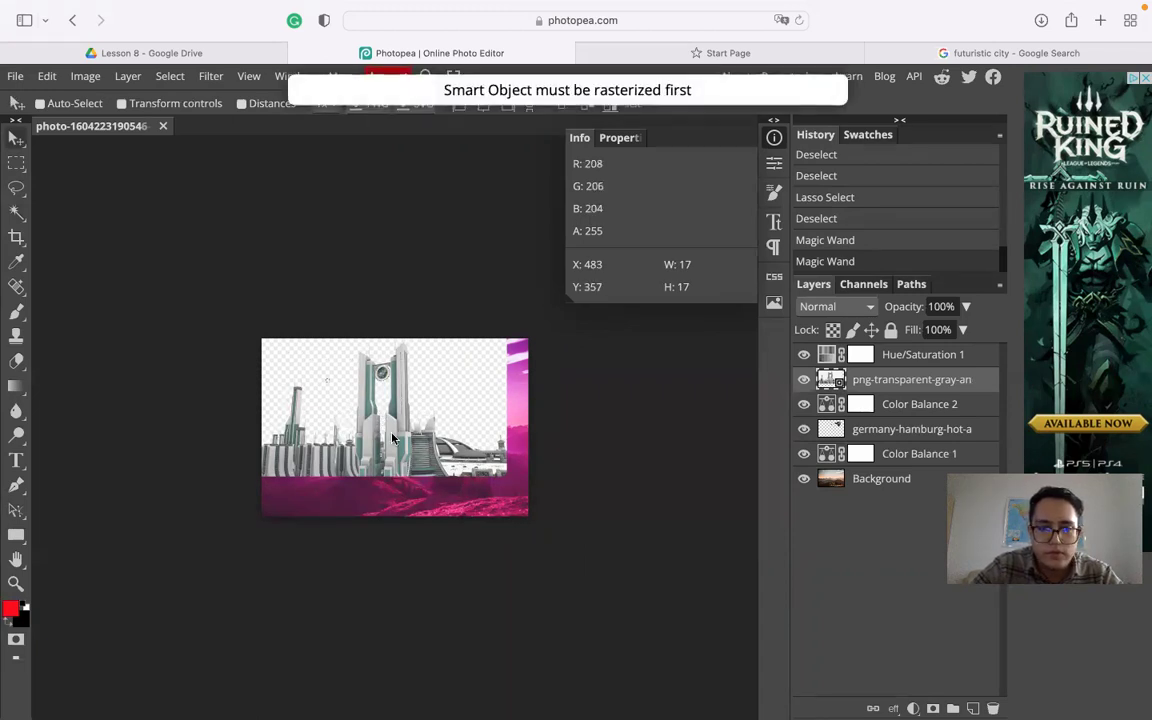
{"action": "left_click_drag", "start_coordinate": [430, 402], "coordinate": [488, 469]}
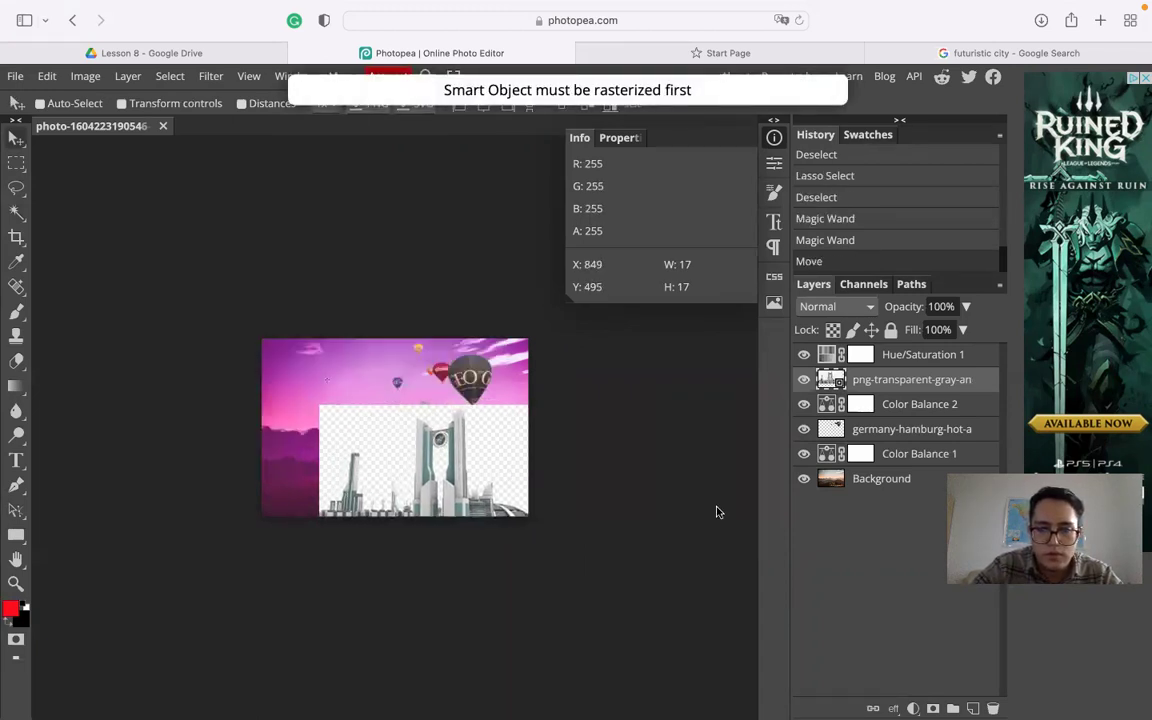
Delete the checkered city layer and return to the unfiltered image results for "futuristic city" in the browser
{"action": "key", "text": "Delete"}
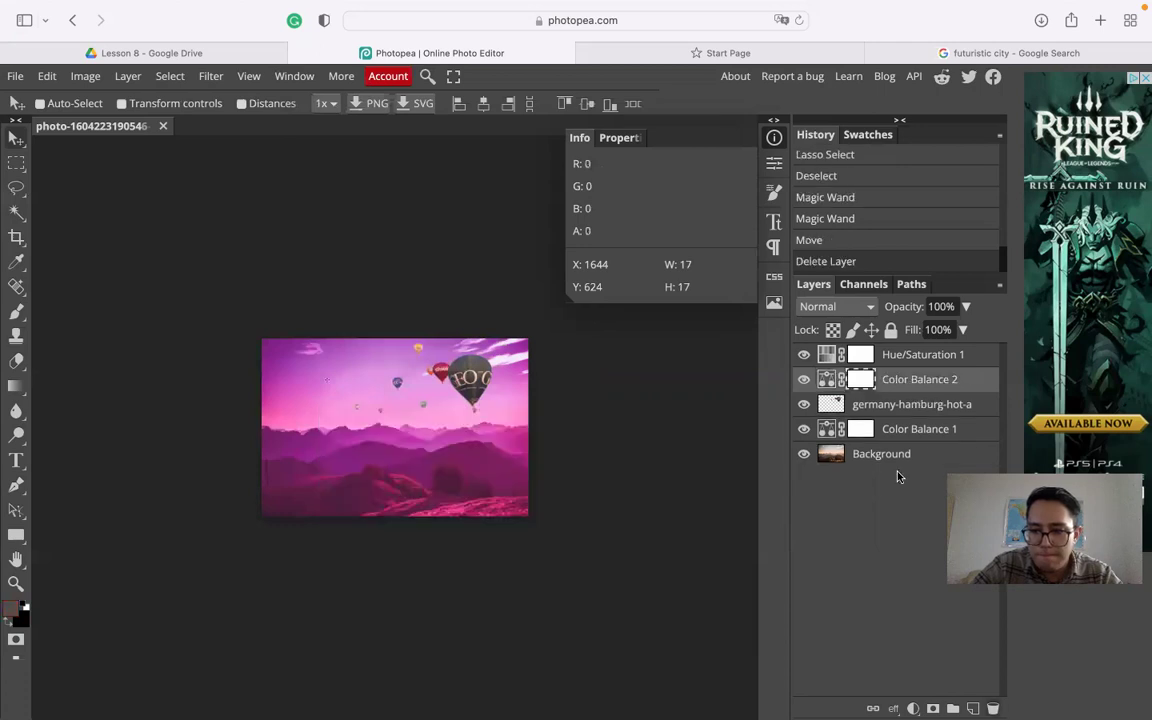
{"action": "left_click", "coordinate": [910, 52]}
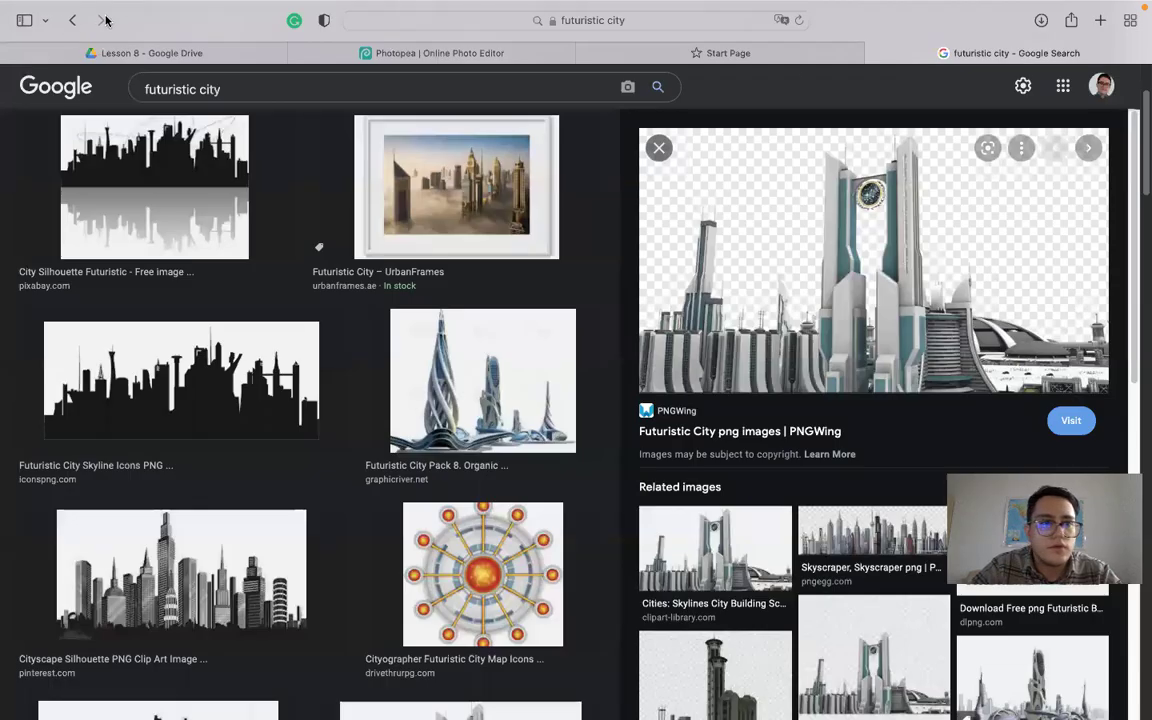
{"action": "left_click", "coordinate": [72, 20]}
{"action": "left_click", "coordinate": [72, 20]}
{"action": "left_click", "coordinate": [78, 20]}
{"action": "left_click", "coordinate": [78, 20]}
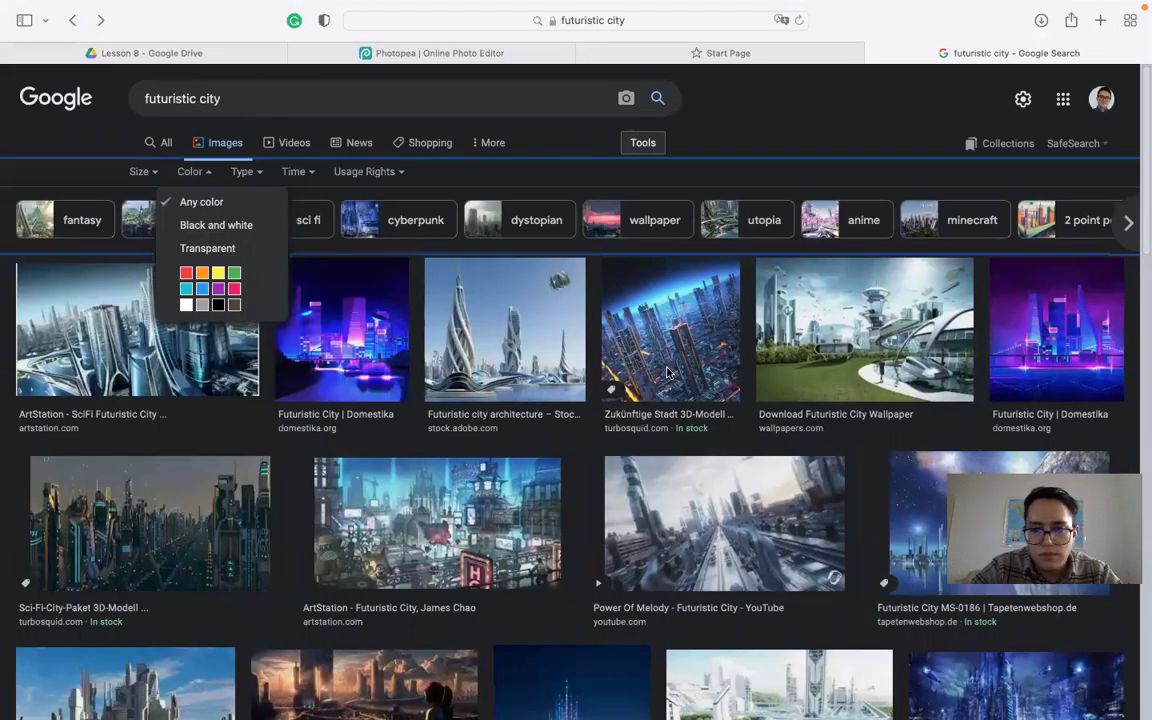
Open the dusk Sci-Fi-City-Paket 3D-Modell result from TurboSquid and save its image to the desktop
{"action": "left_click", "coordinate": [507, 352]}
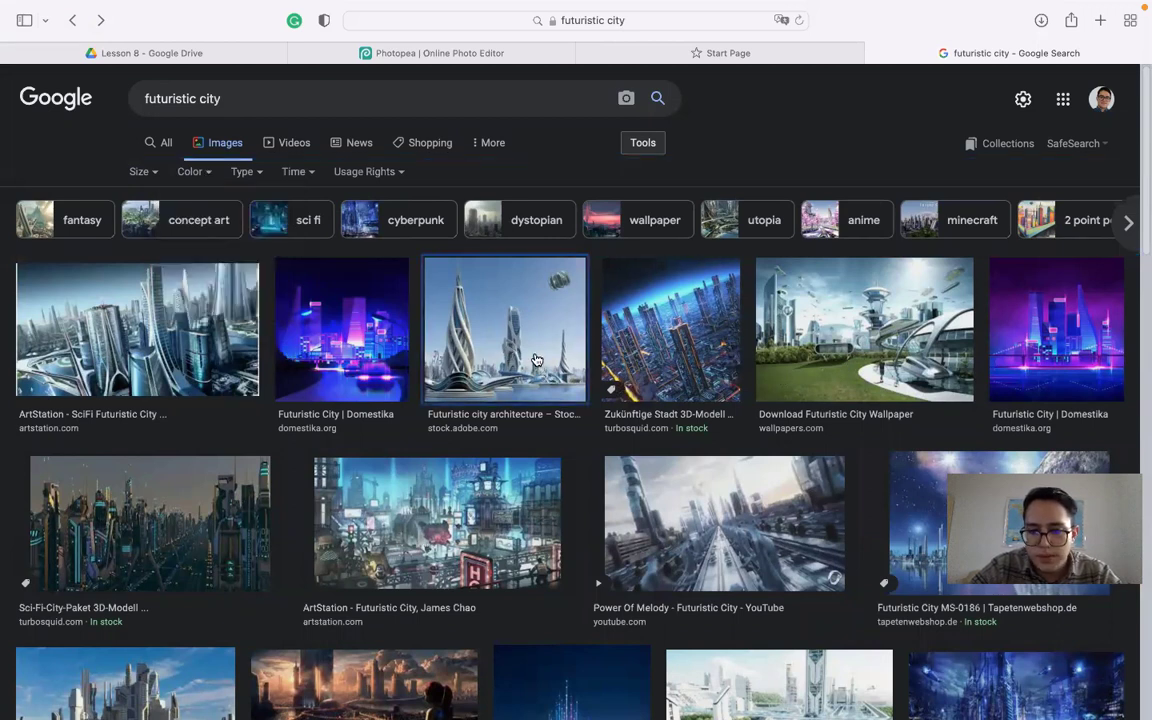
{"action": "left_click", "coordinate": [152, 495]}
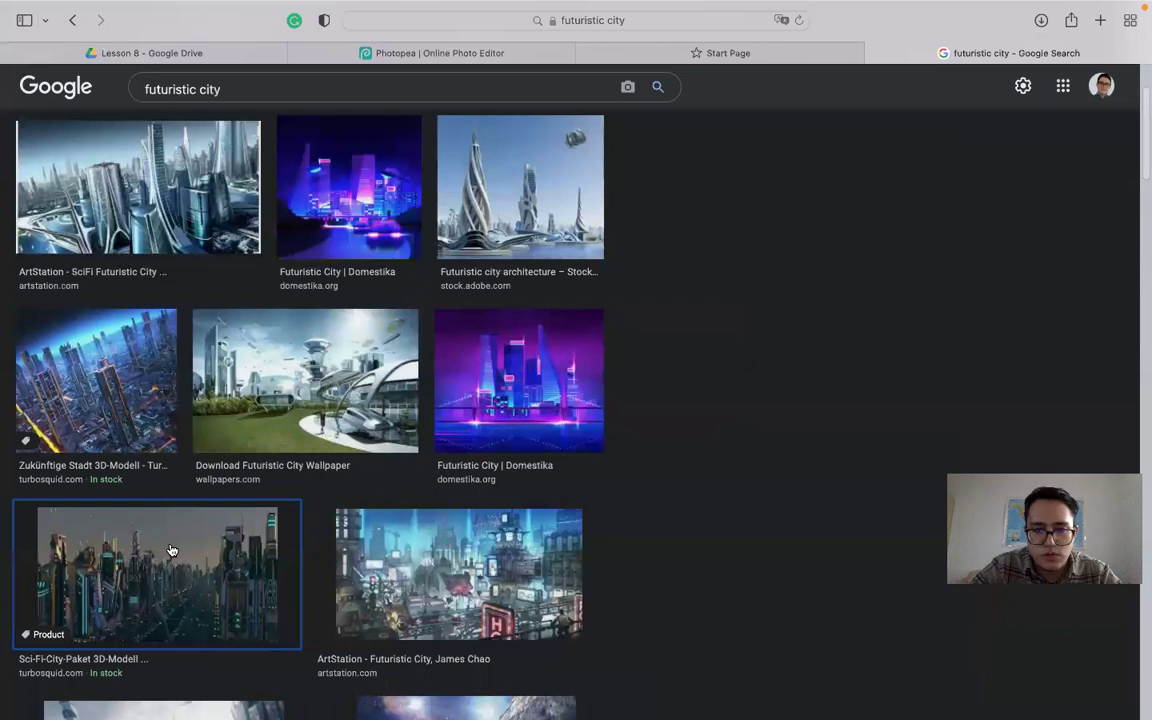
{"action": "right_click", "coordinate": [823, 256]}
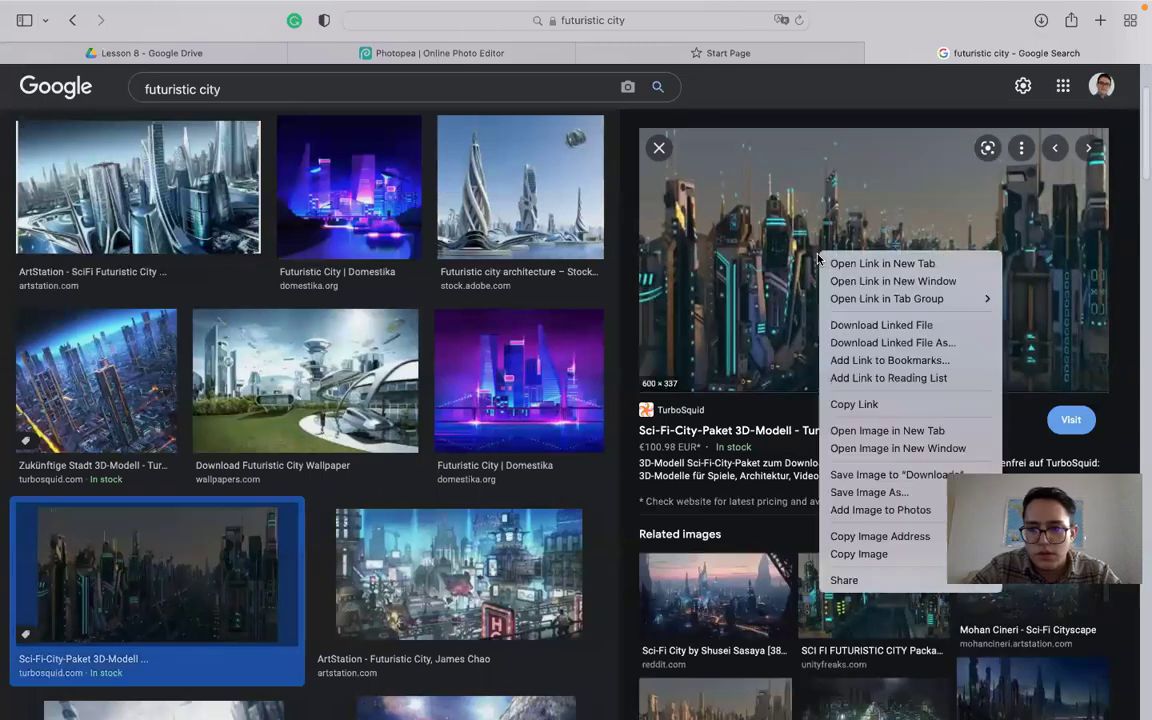
{"action": "left_click", "coordinate": [897, 493]}
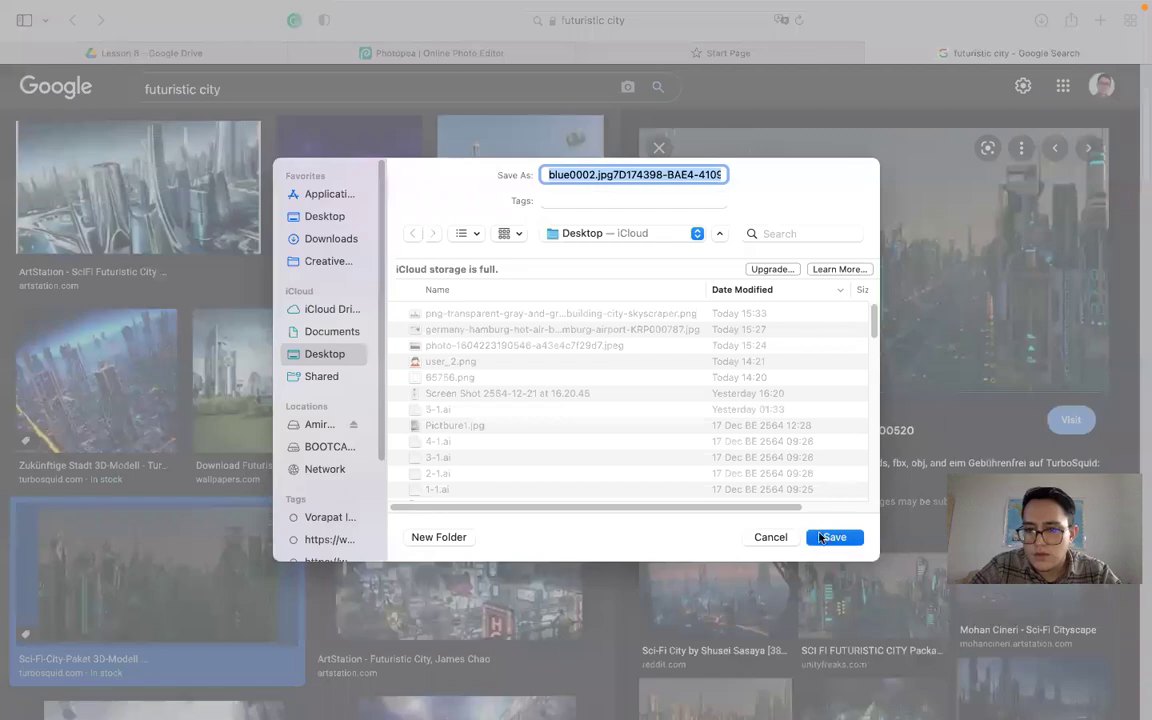
{"action": "left_click", "coordinate": [833, 535]}
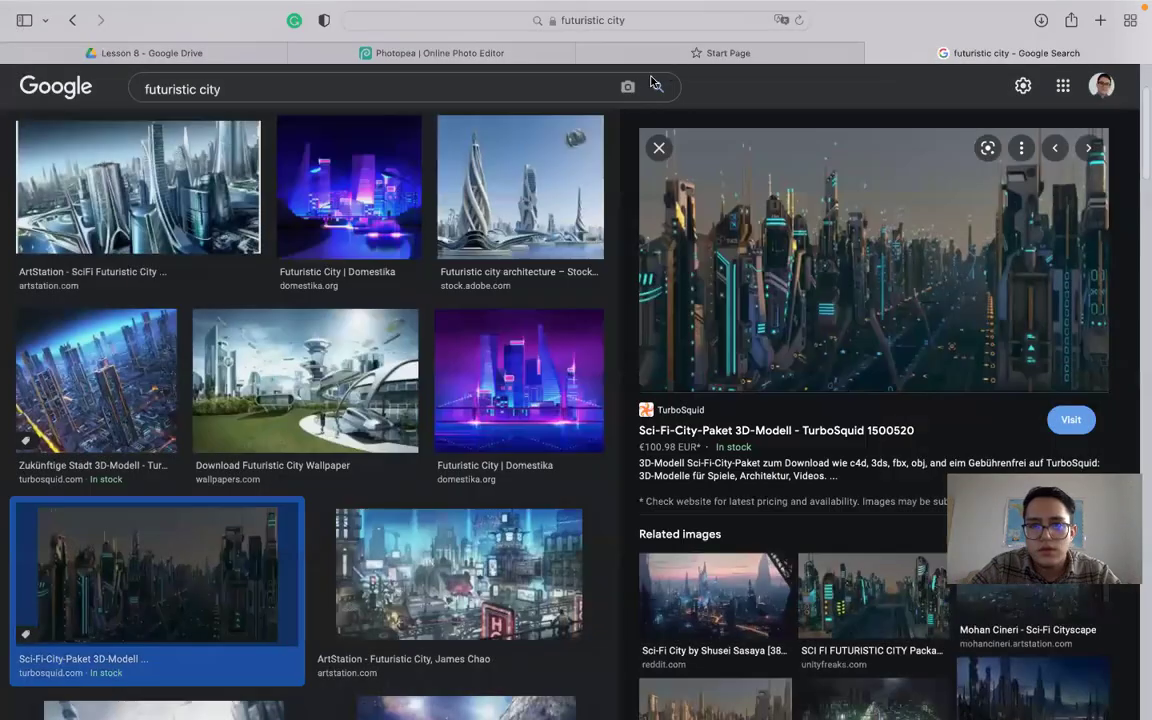
Switch to Photopea, place the saved sci-fi city image from the desktop into the mountain composition, and move it over the lower middle
{"action": "left_click", "coordinate": [440, 52]}
{"action": "mouse_move", "coordinate": [47, 45]}
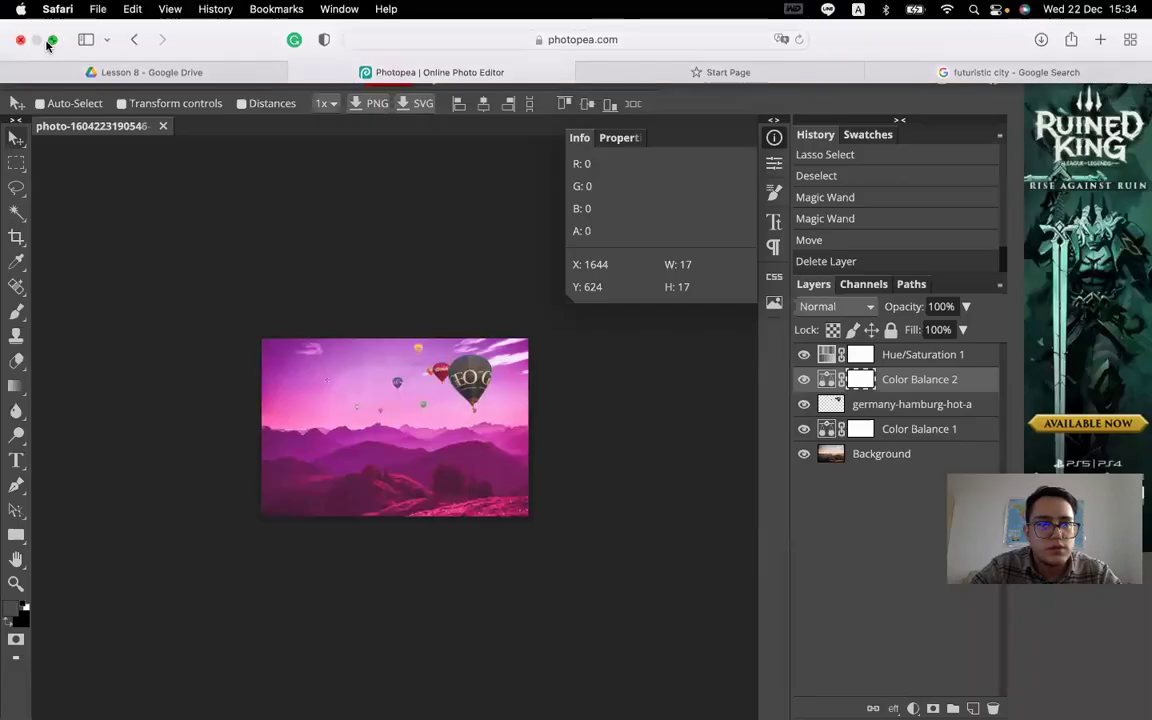
{"action": "left_click", "coordinate": [52, 42]}
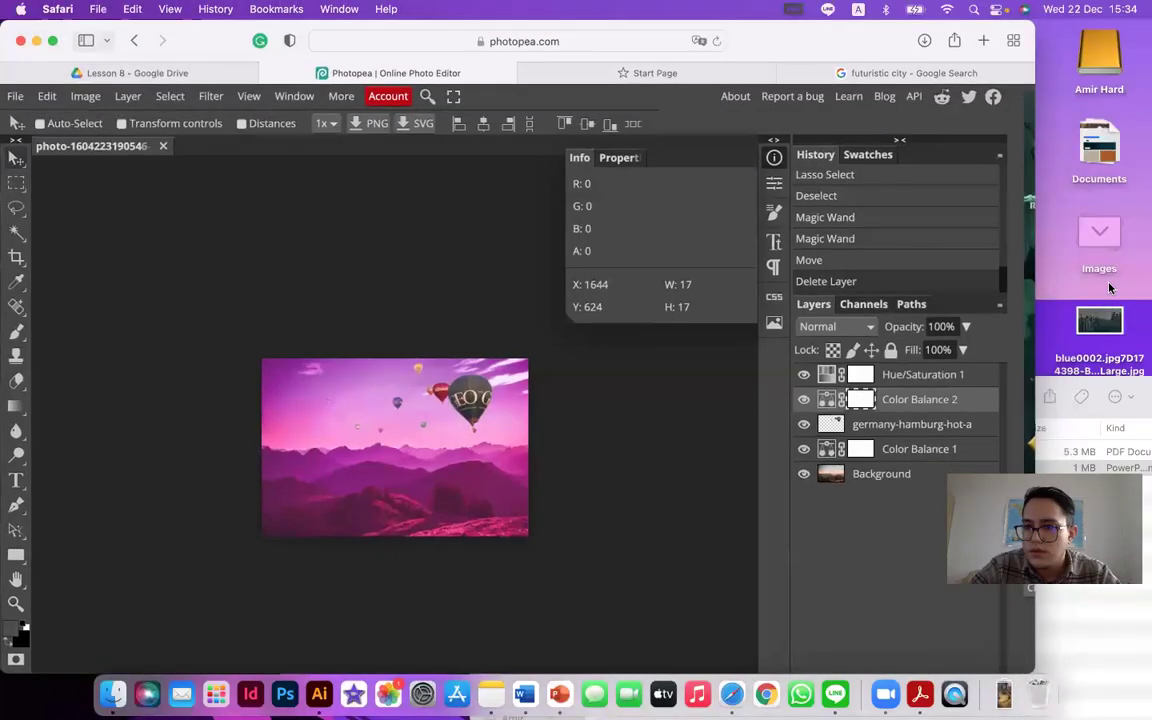
{"action": "left_click_drag", "start_coordinate": [1110, 318], "coordinate": [997, 323]}
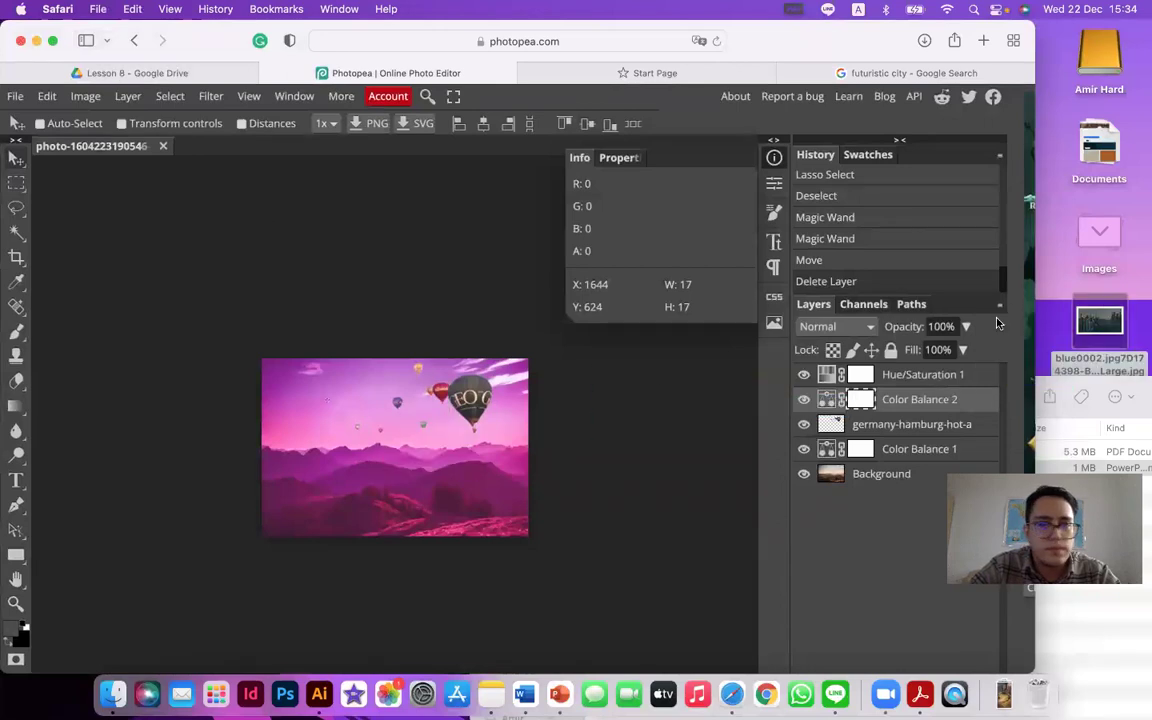
{"action": "left_click_drag", "start_coordinate": [1089, 320], "coordinate": [350, 392]}
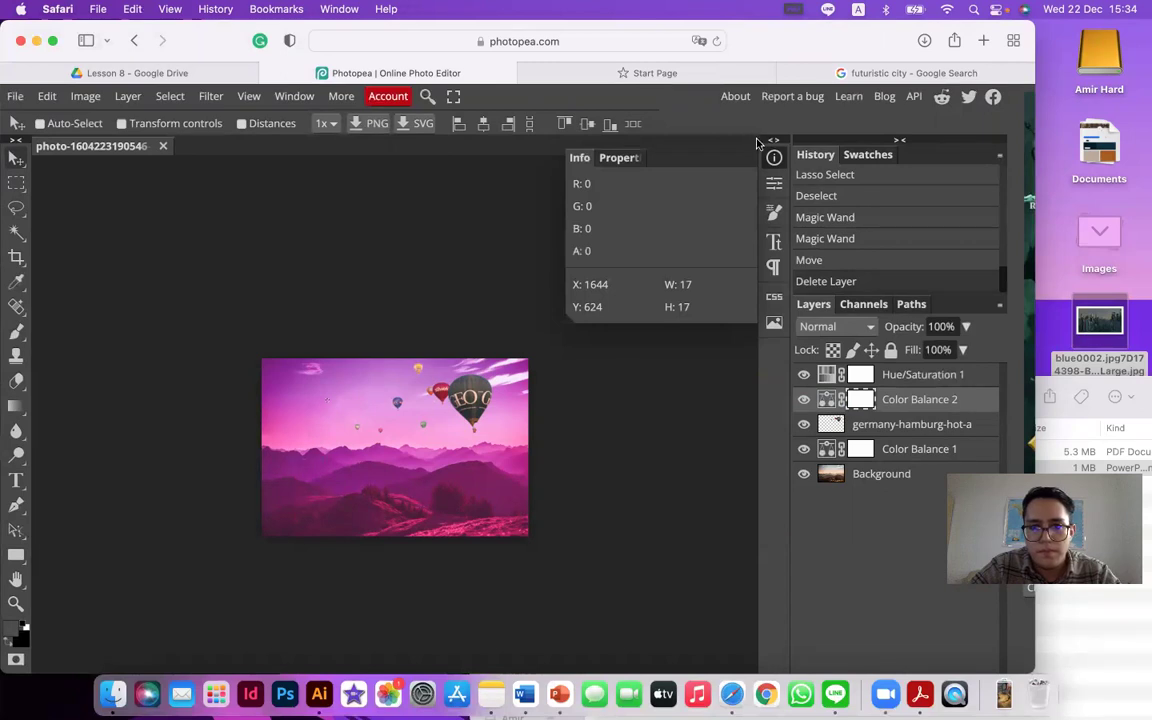
{"action": "left_click_drag", "start_coordinate": [1098, 318], "coordinate": [340, 400]}
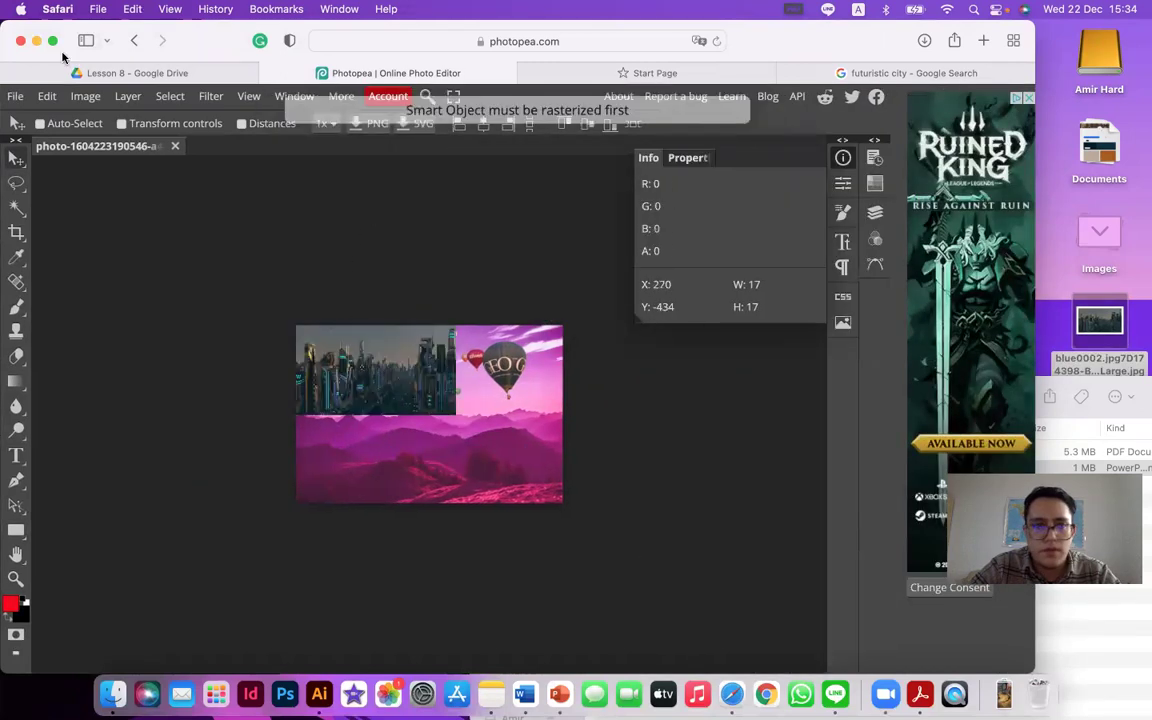
{"action": "left_click", "coordinate": [54, 41]}
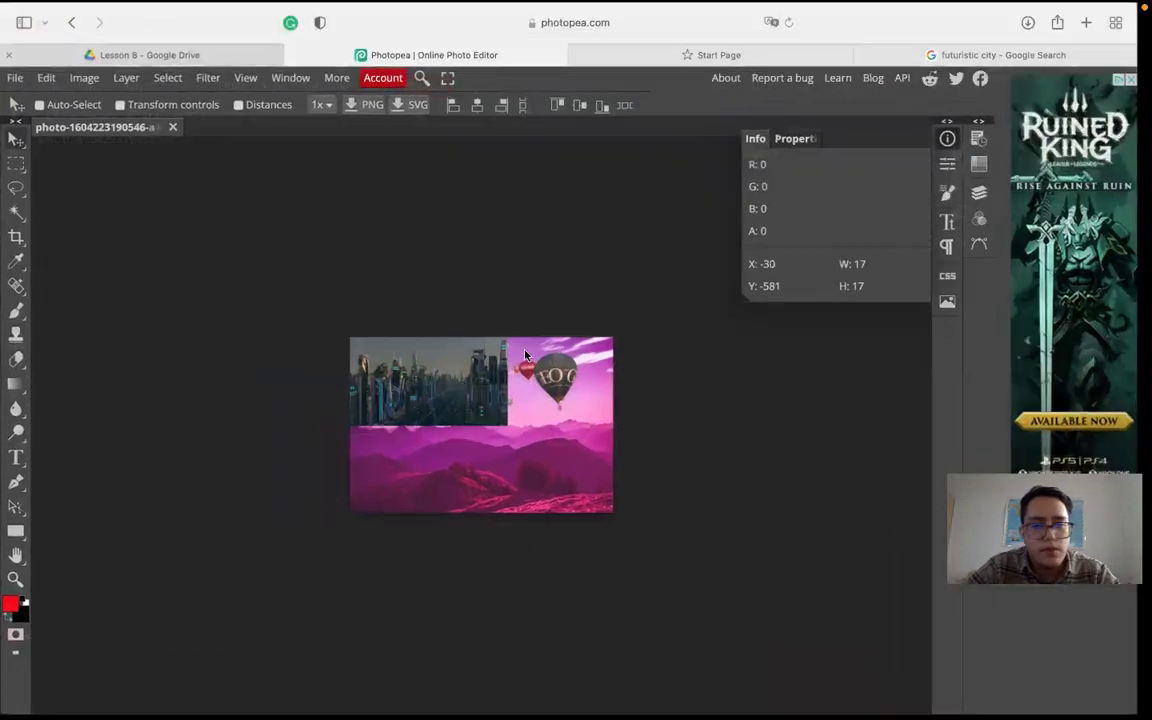
{"action": "left_click_drag", "start_coordinate": [504, 470], "coordinate": [521, 489]}
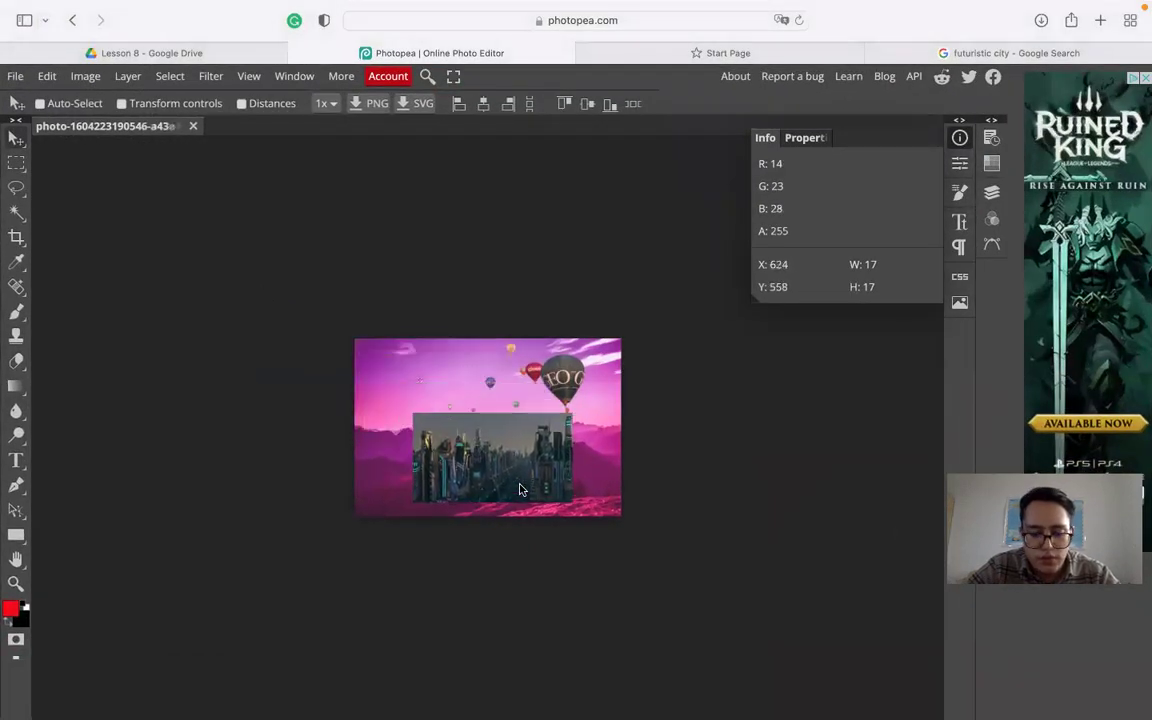
Try to delete the grey sky above the city by selecting it with the Magic Wand at tolerance 16
{"action": "scroll", "coordinate": [508, 482], "scroll_direction": "up", "scroll_amount": 6}
{"action": "scroll", "coordinate": [507, 485], "scroll_direction": "down", "scroll_amount": 2}
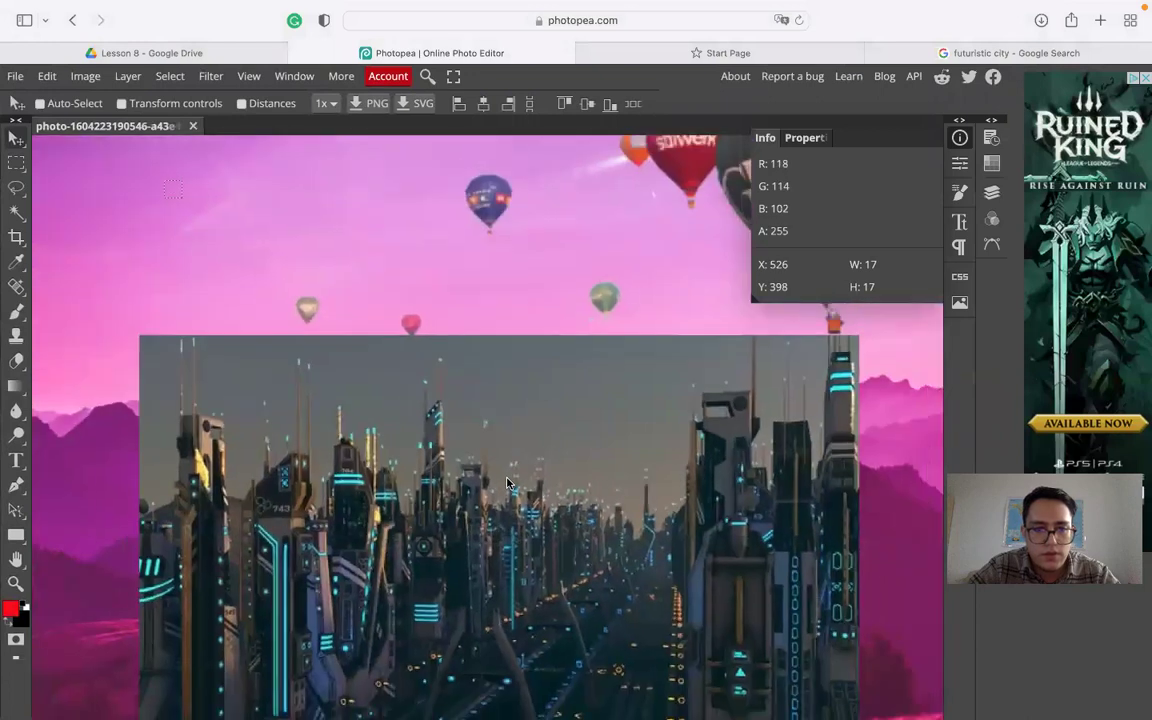
{"action": "left_click", "coordinate": [16, 212]}
{"action": "left_click", "coordinate": [586, 391]}
{"action": "key", "text": "BackSpace"}
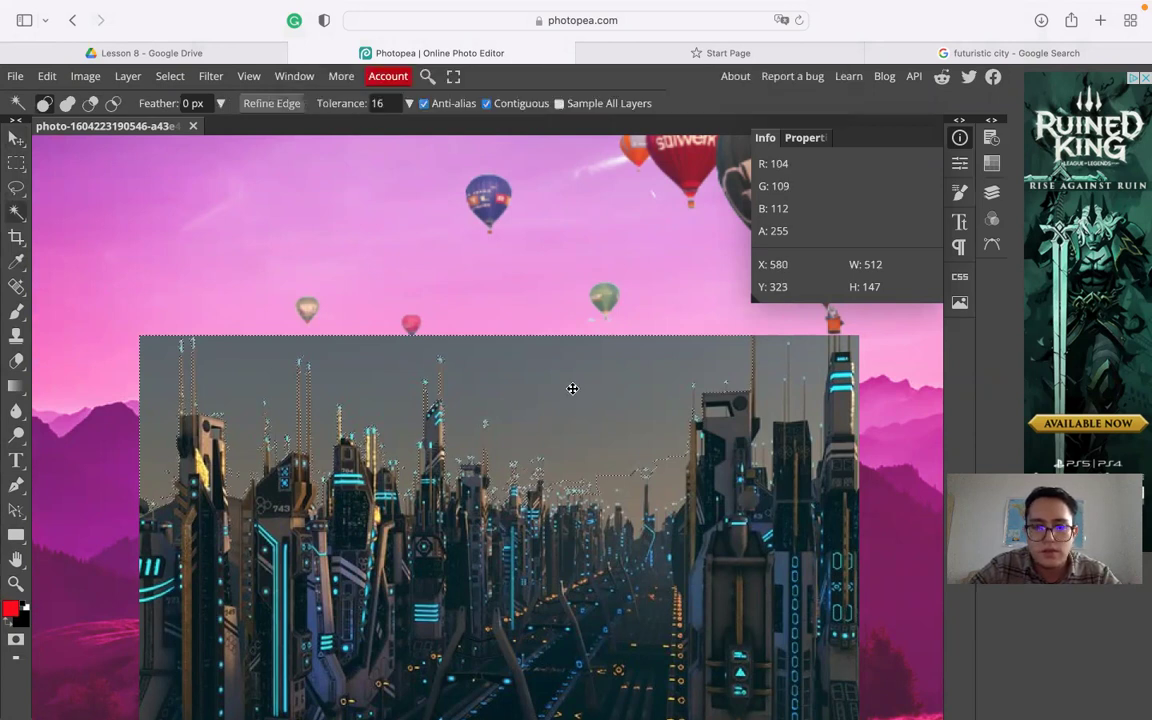
{"action": "scroll", "coordinate": [572, 388], "scroll_direction": "down", "scroll_amount": 5}
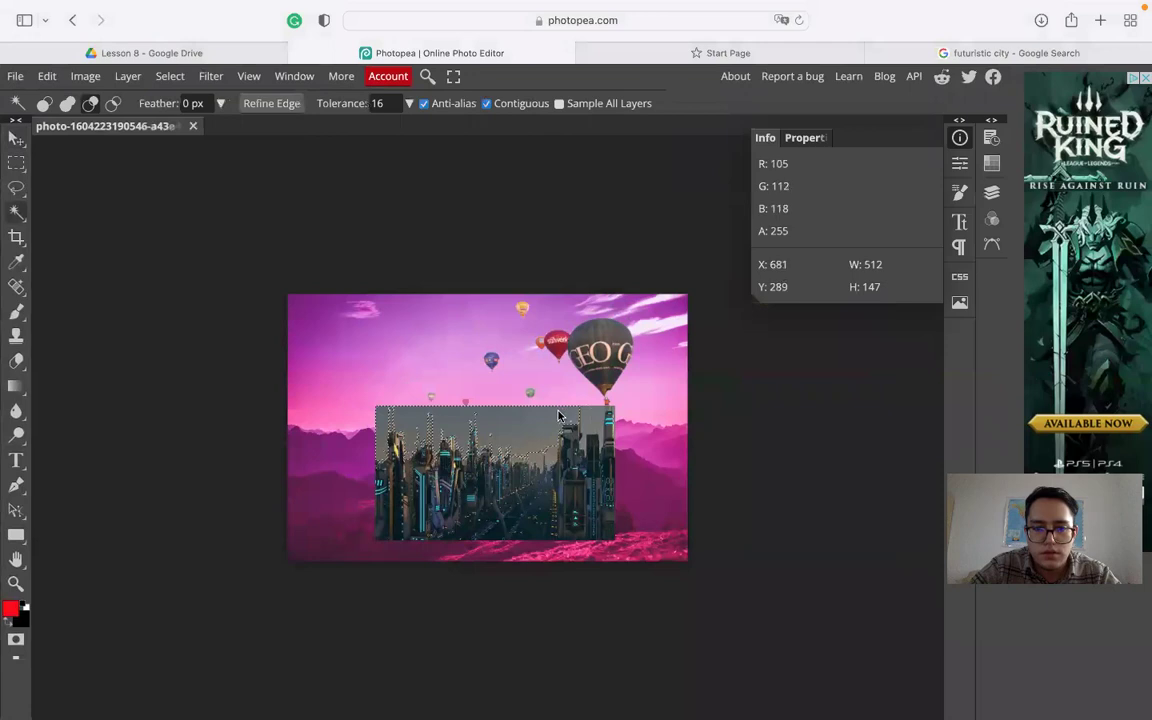
{"action": "scroll", "coordinate": [555, 440], "scroll_direction": "up", "scroll_amount": 4}
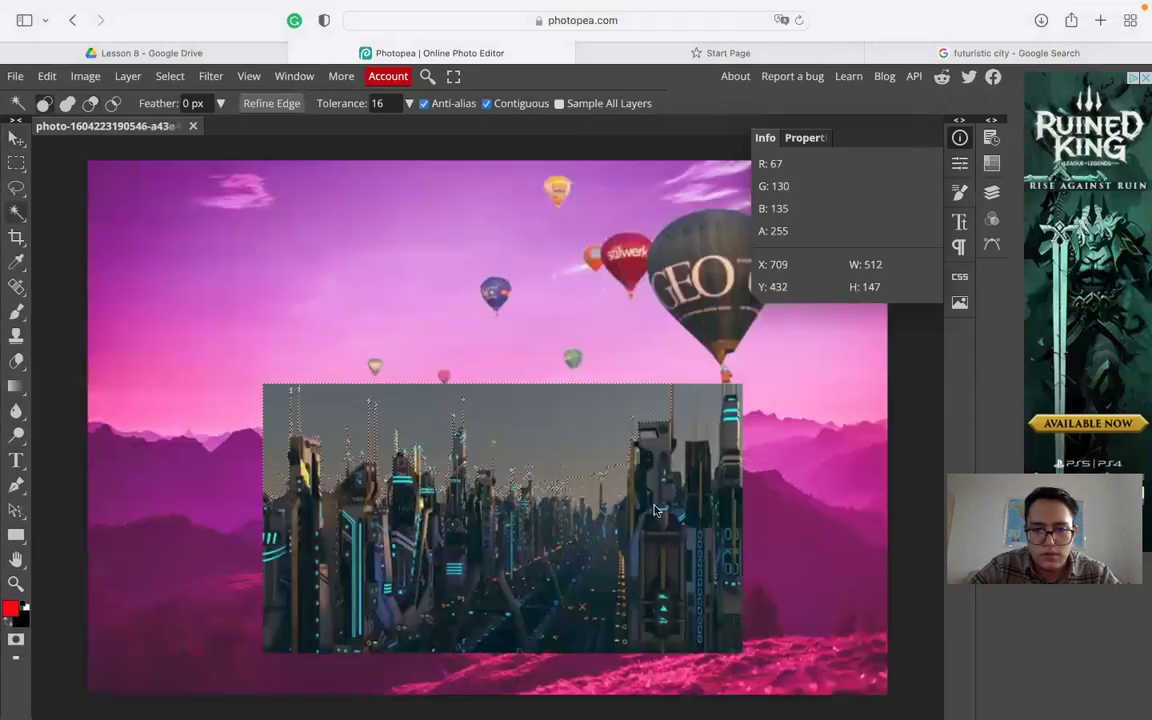
Select the hazy sky patch above the road with the Magic Wand and try to delete it
{"action": "left_click", "coordinate": [619, 481]}
{"action": "key", "text": "Delete"}
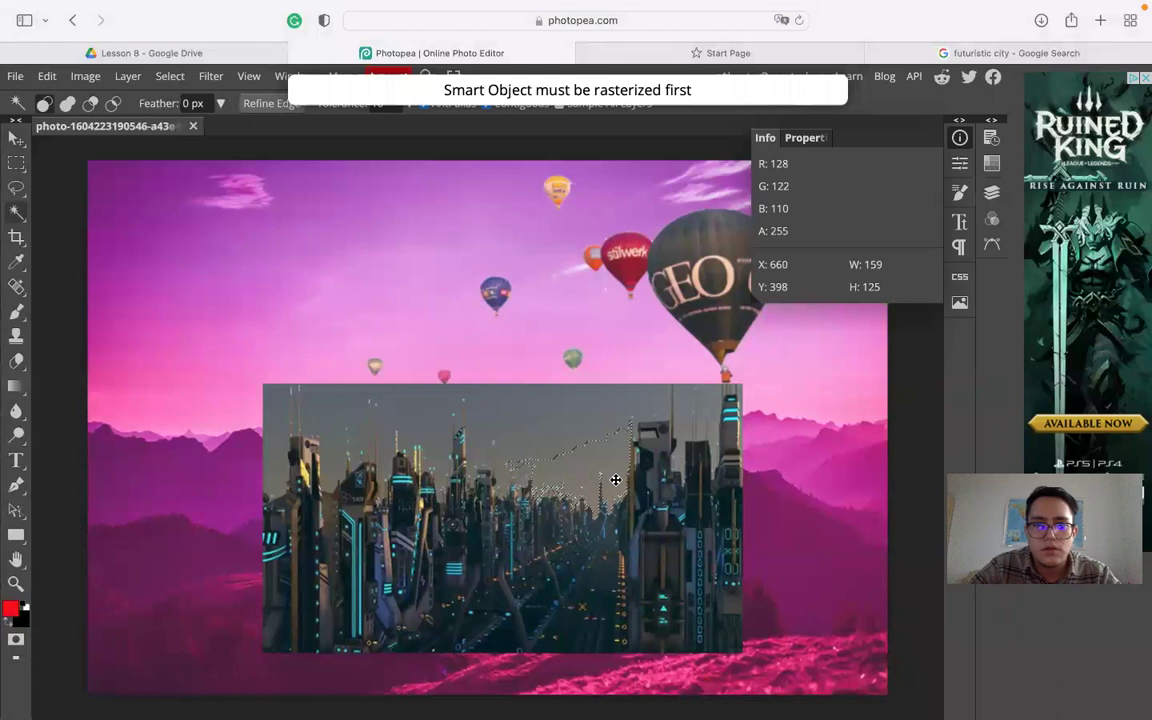
{"action": "left_click", "coordinate": [16, 137]}
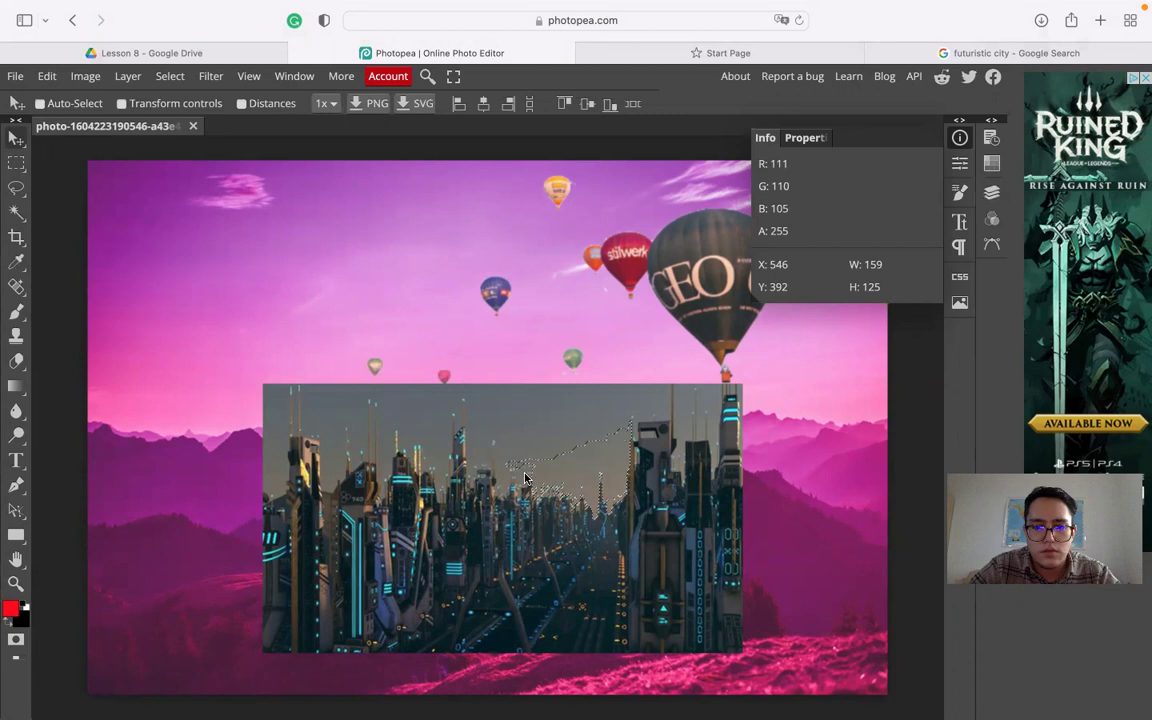
{"action": "key", "text": "BackSpace"}
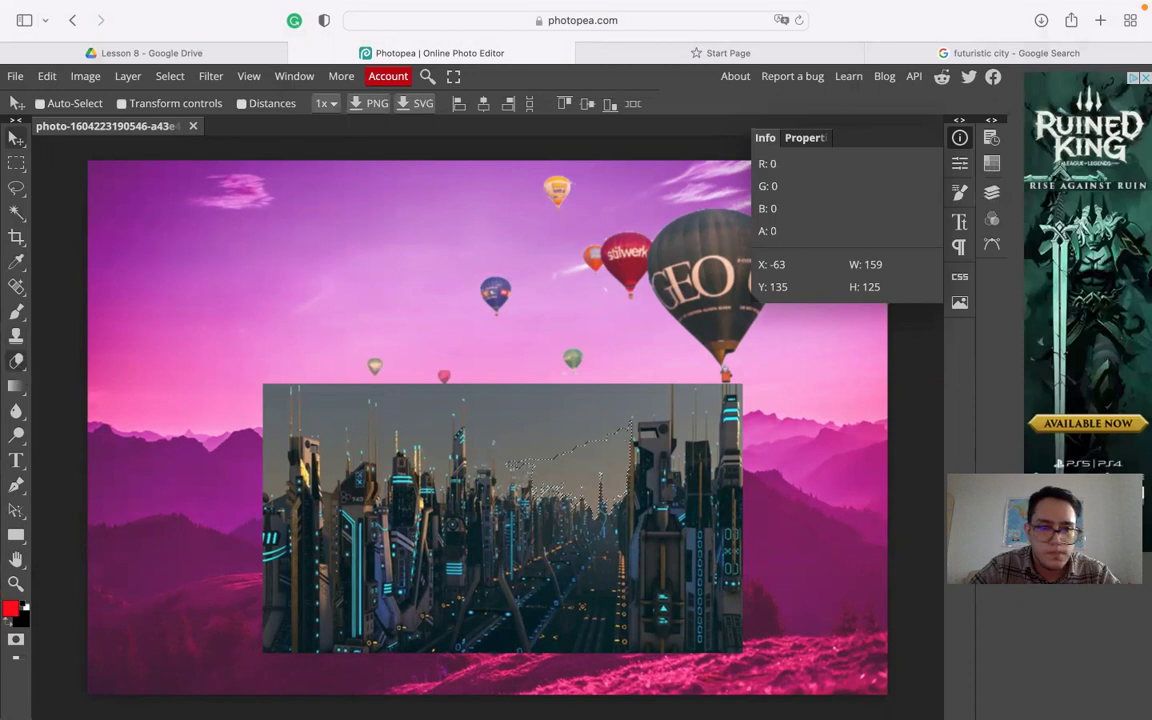
Rasterize the city layer and erase the selected sky patch with a 282-pixel Eraser brush
{"action": "left_click", "coordinate": [16, 361]}
{"action": "left_click", "coordinate": [550, 473]}
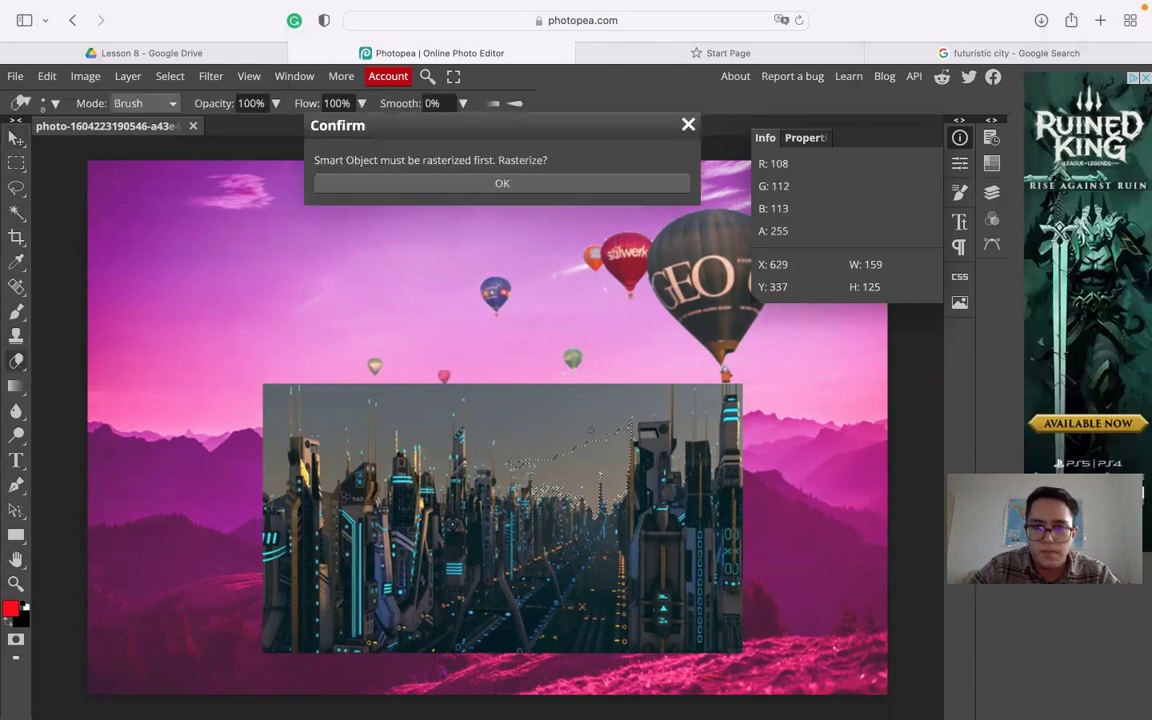
{"action": "left_click", "coordinate": [503, 184]}
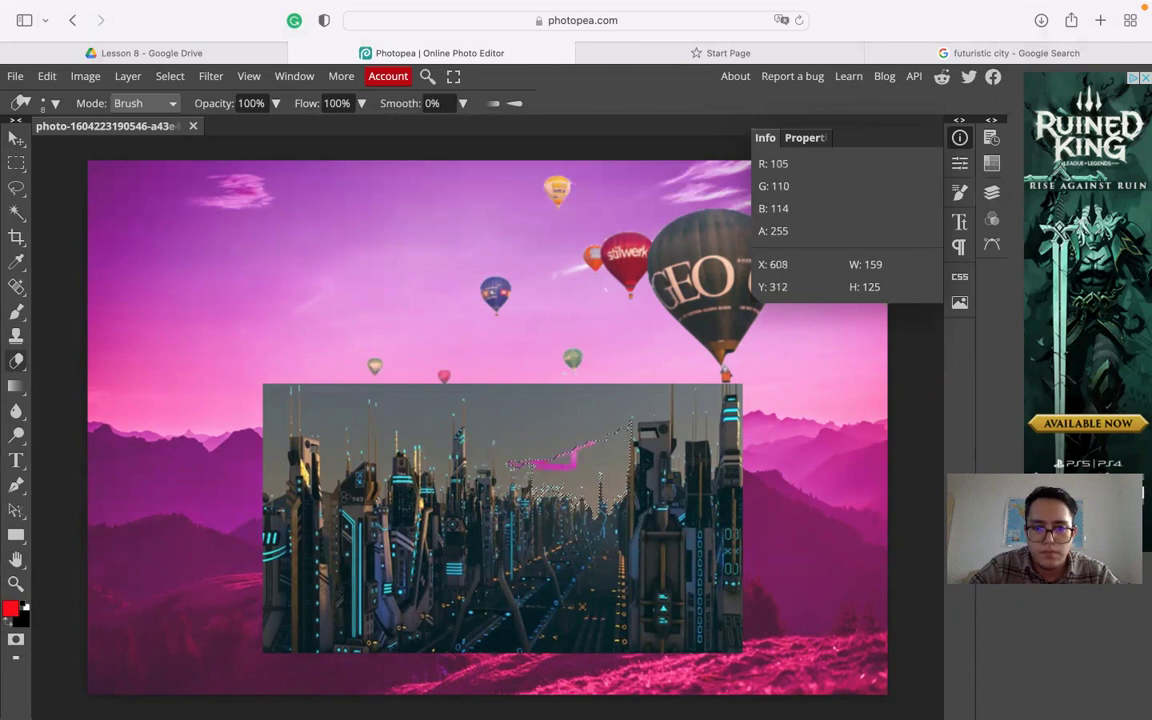
{"action": "right_click", "coordinate": [612, 473]}
{"action": "left_click", "coordinate": [732, 446]}
{"action": "left_click_drag", "start_coordinate": [555, 479], "coordinate": [634, 457]}
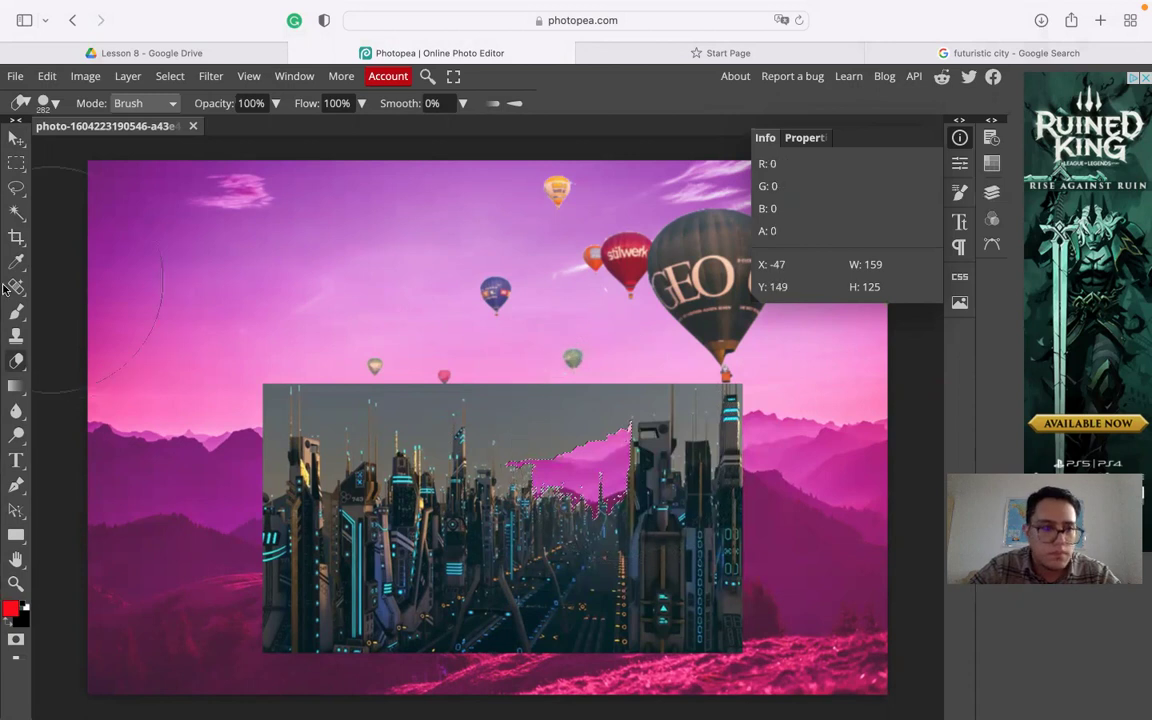
Remove the remaining grey sky above the city, between the right-hand towers and along the image's right edge using Magic Wand selections
{"action": "left_click", "coordinate": [16, 212]}
{"action": "left_click", "coordinate": [501, 414]}
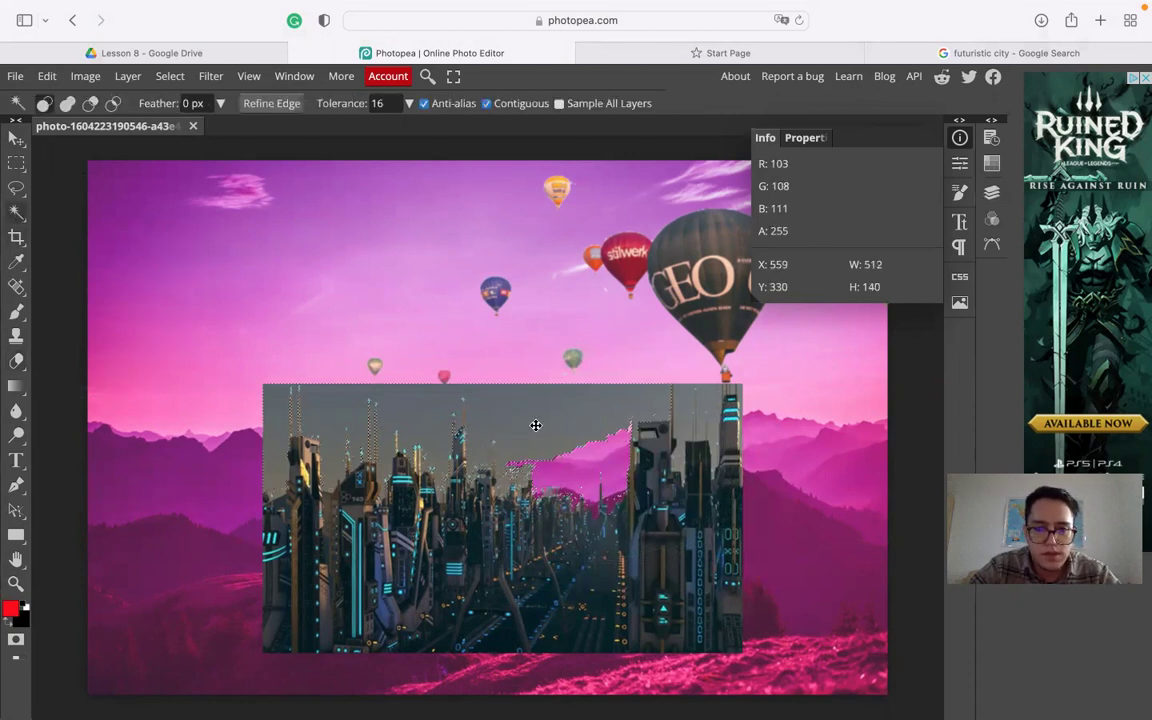
{"action": "key", "text": "Delete"}
{"action": "left_click", "coordinate": [680, 412]}
{"action": "key", "text": "Delete"}
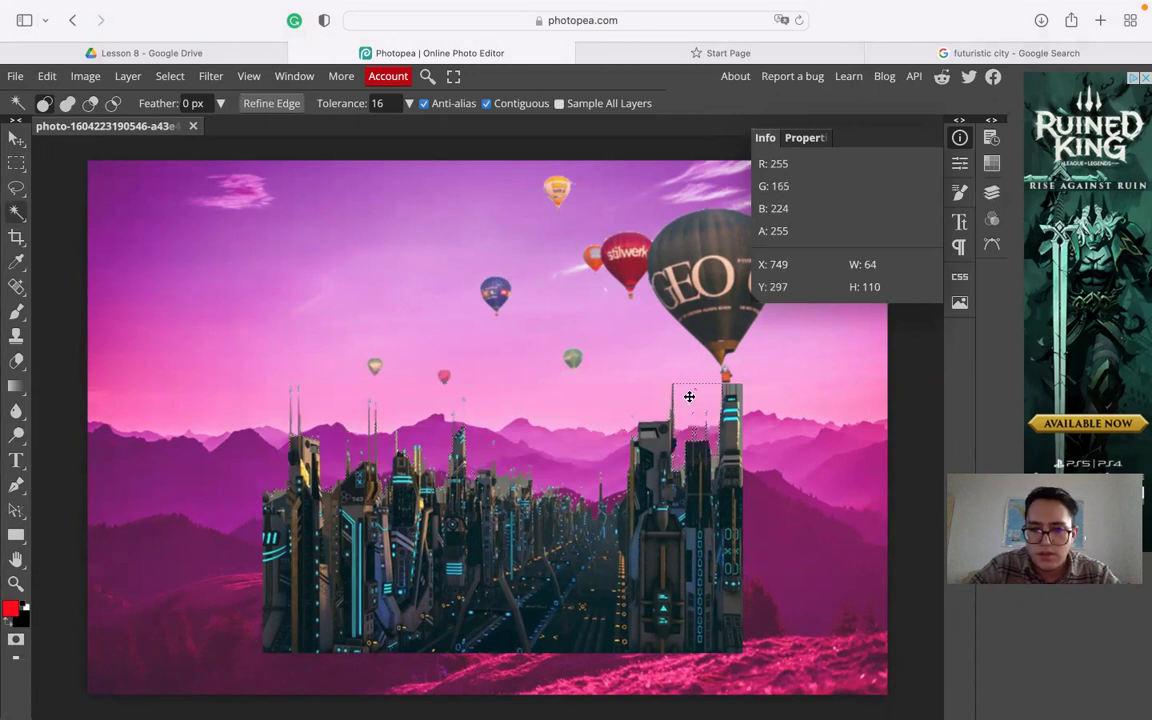
{"action": "left_click", "coordinate": [740, 390]}
{"action": "key", "text": "Delete"}
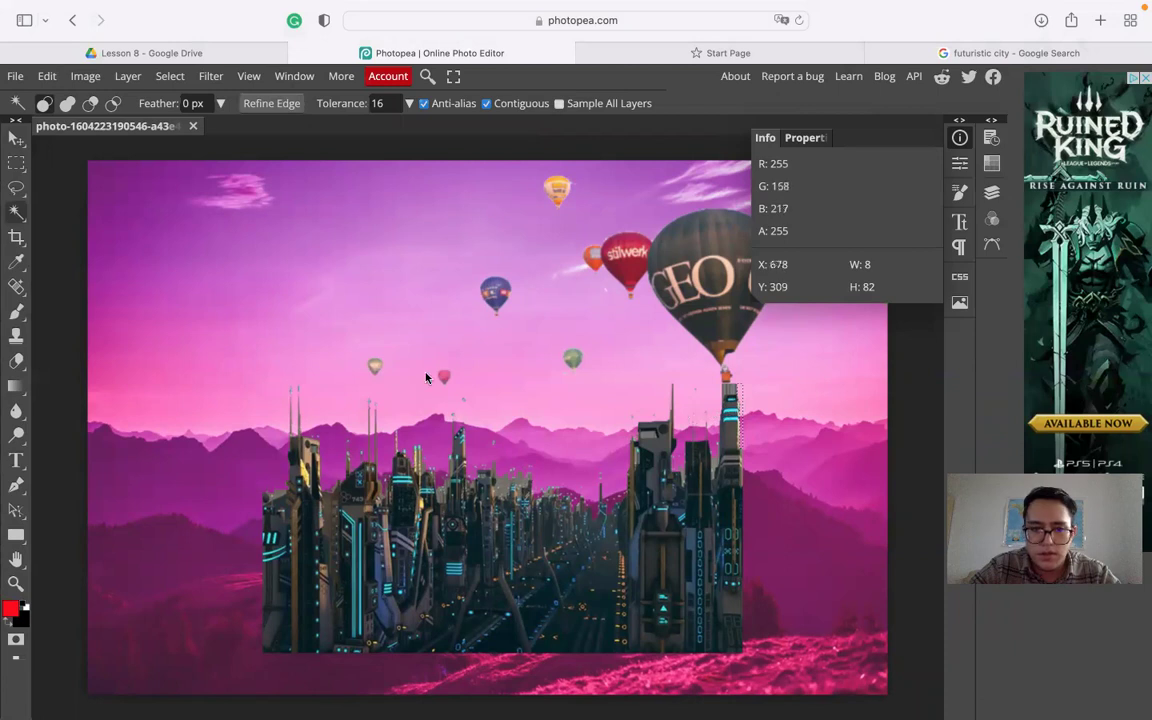
Move the city cutout up to the canvas's left edge, clear of the large balloon
{"action": "key", "text": "v"}
{"action": "scroll", "coordinate": [519, 488], "scroll_direction": "down", "scroll_amount": 3}
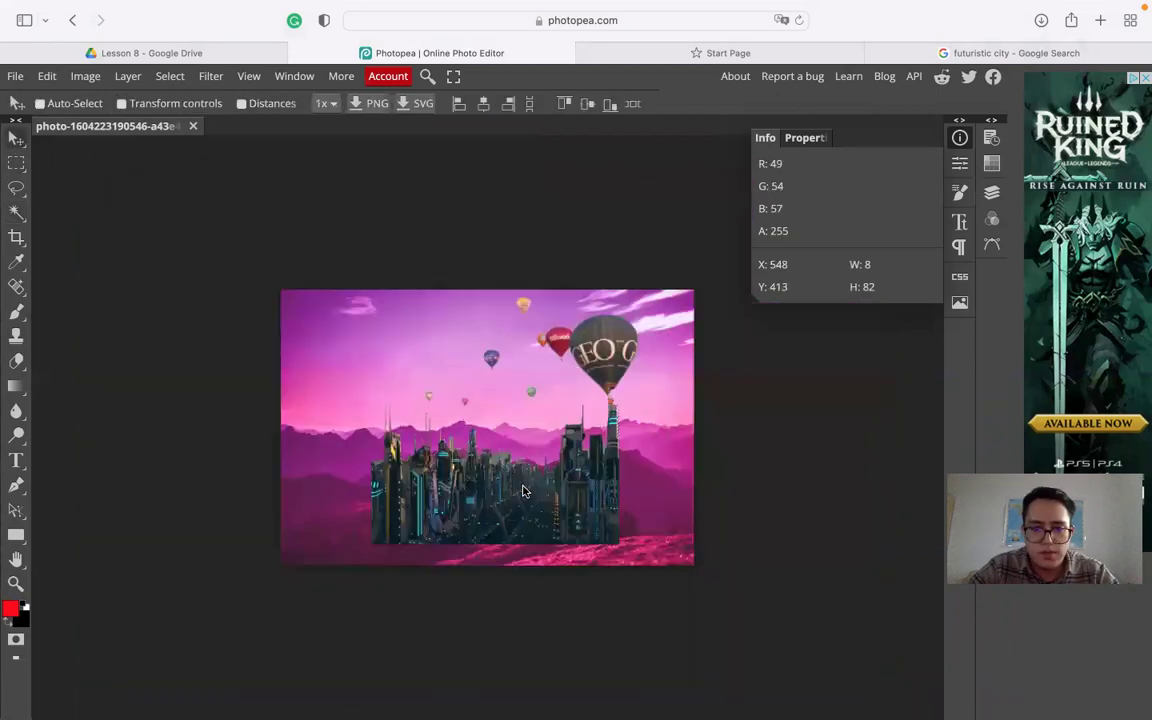
{"action": "scroll", "coordinate": [519, 488], "scroll_direction": "up", "scroll_amount": 2}
{"action": "scroll", "coordinate": [519, 488], "scroll_direction": "up", "scroll_amount": 3}
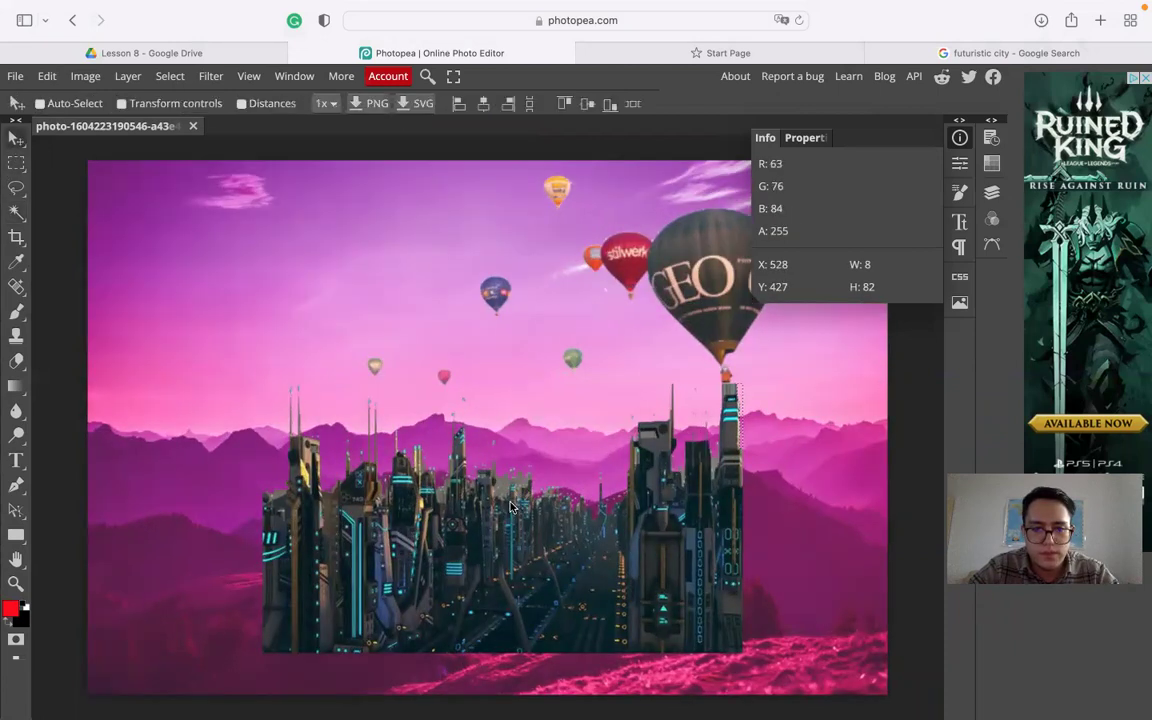
{"action": "scroll", "coordinate": [510, 507], "scroll_direction": "down", "scroll_amount": 3}
{"action": "left_click_drag", "start_coordinate": [518, 522], "coordinate": [405, 456]}
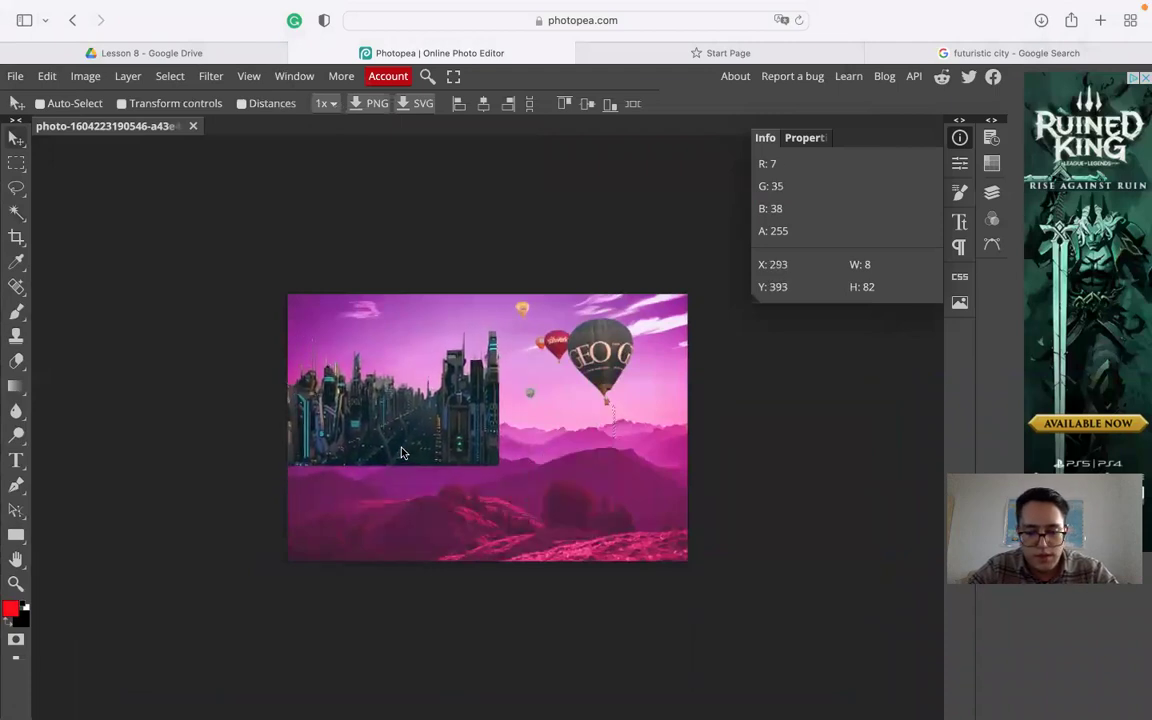
Shift the city cutout slightly right and down so it sits lower against the mountains on the canvas's left side
{"action": "key", "text": "super+t"}
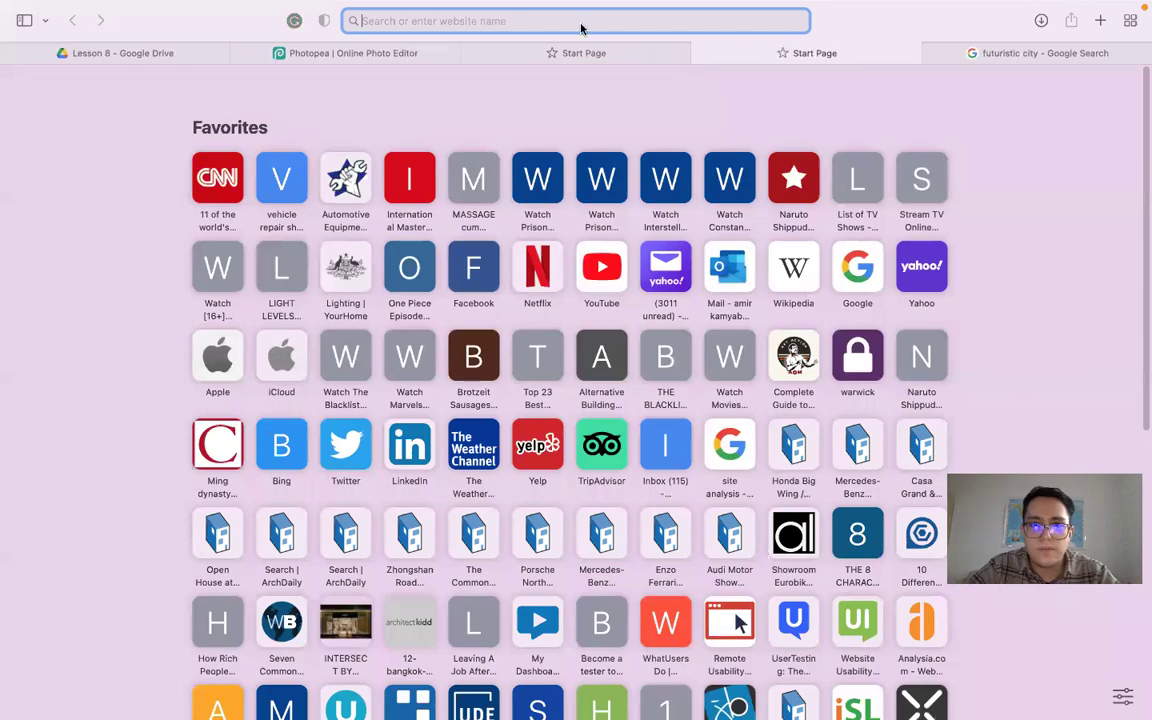
{"action": "left_click", "coordinate": [352, 53]}
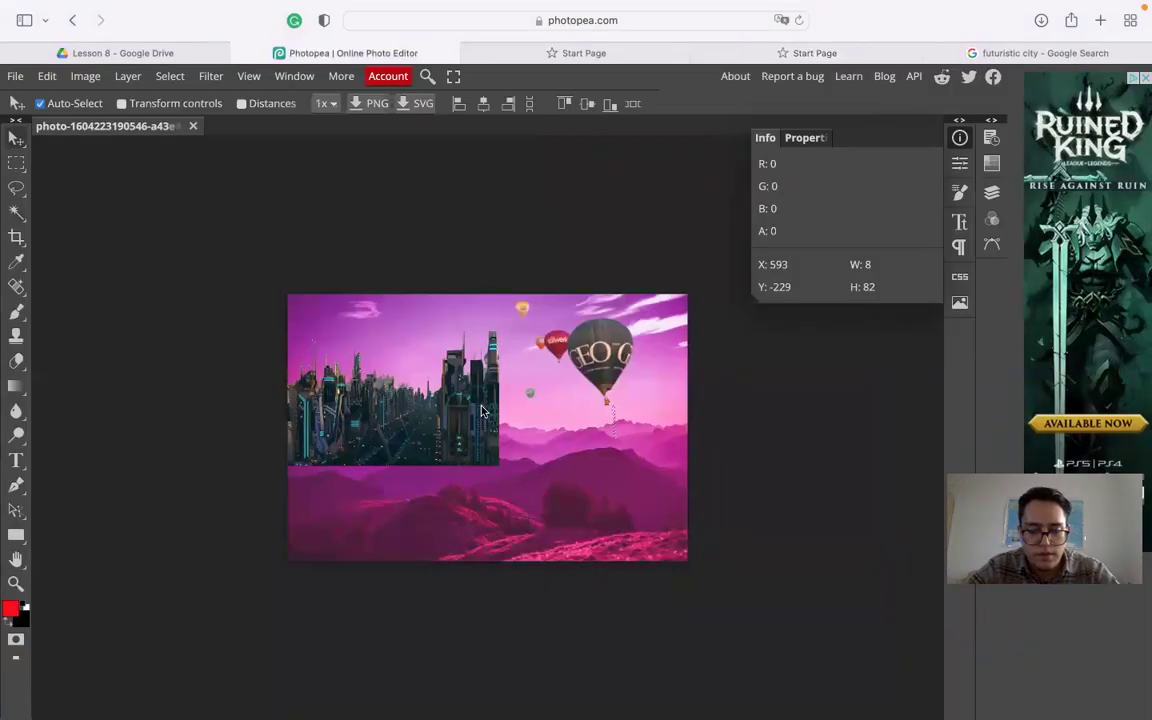
{"action": "key", "text": "alt+super+t"}
{"action": "left_click_drag", "start_coordinate": [446, 439], "coordinate": [465, 459]}
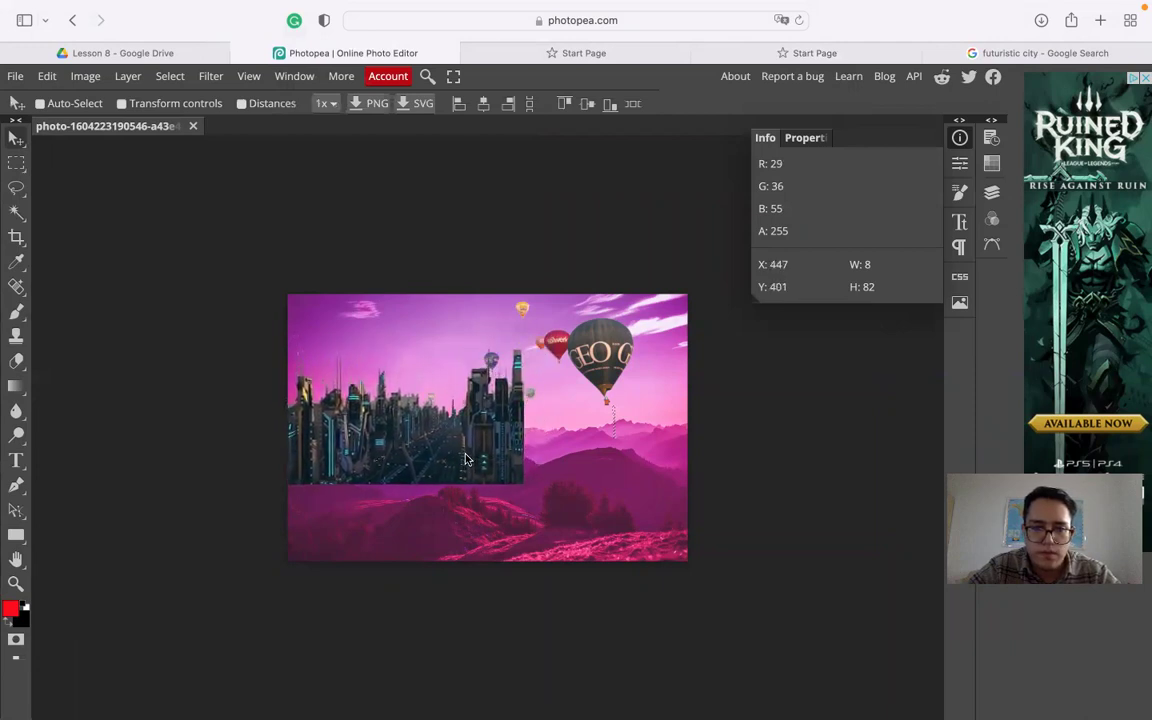
{"action": "mouse_move", "coordinate": [599, 351]}
{"action": "left_mouse_down"}
{"action": "mouse_move", "coordinate": [621, 344]}
{"action": "mouse_move", "coordinate": [587, 358]}
{"action": "left_mouse_up"}
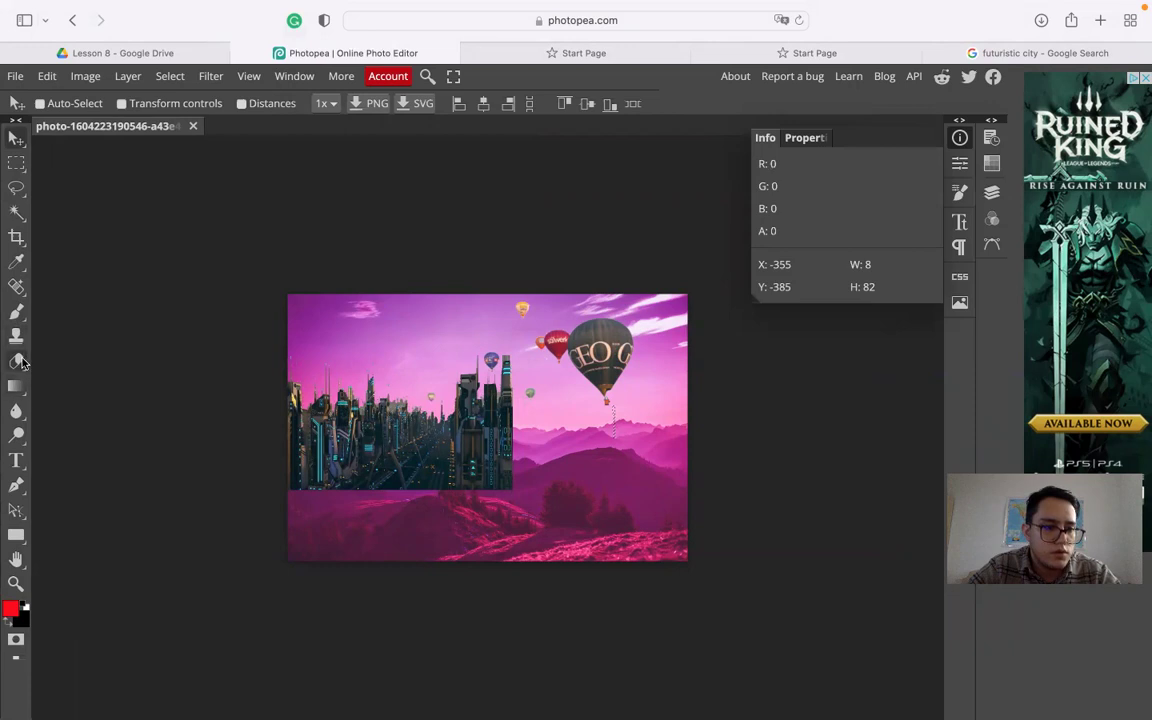
Try to erase part of the city's right-hand tower with a 120 px Eraser brush
{"action": "left_click", "coordinate": [17, 362]}
{"action": "right_click", "coordinate": [329, 526]}
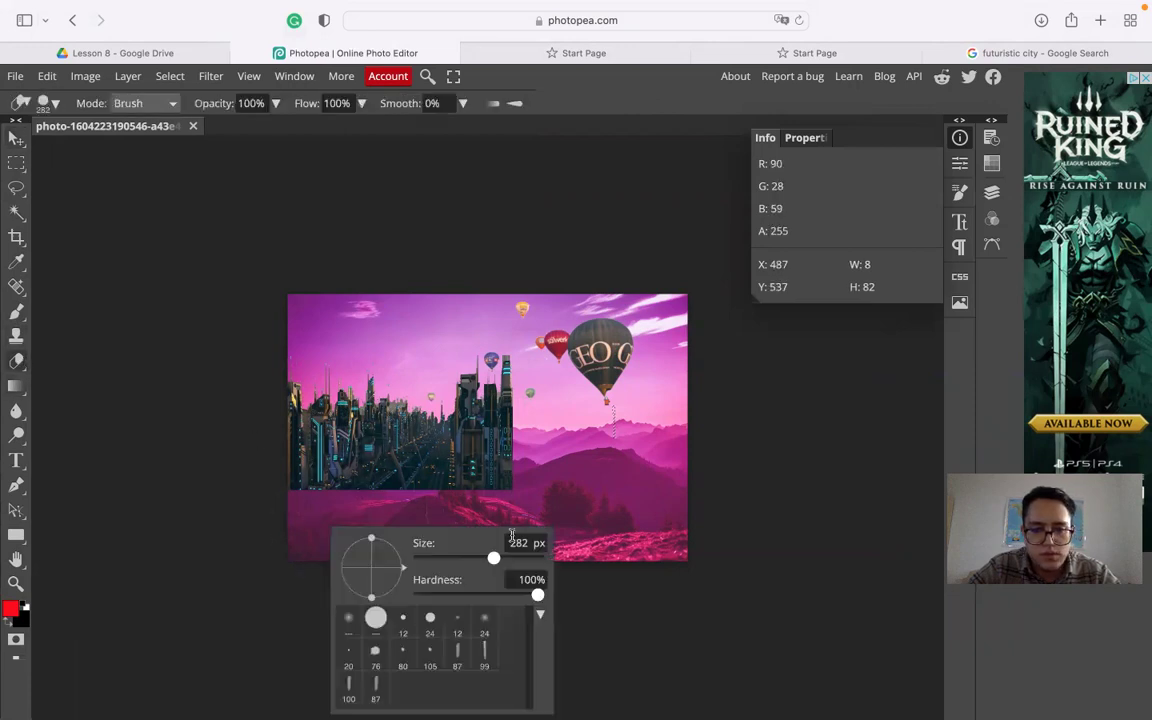
{"action": "left_click", "coordinate": [444, 557]}
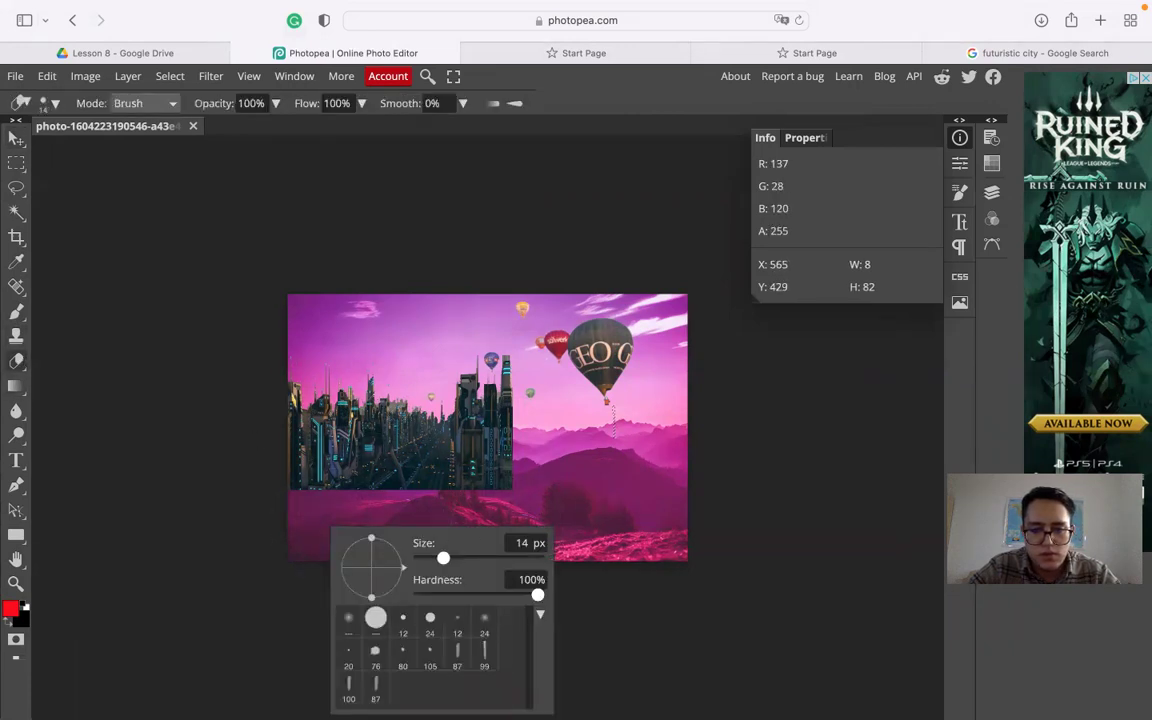
{"action": "right_click", "coordinate": [507, 436]}
{"action": "left_click", "coordinate": [649, 467]}
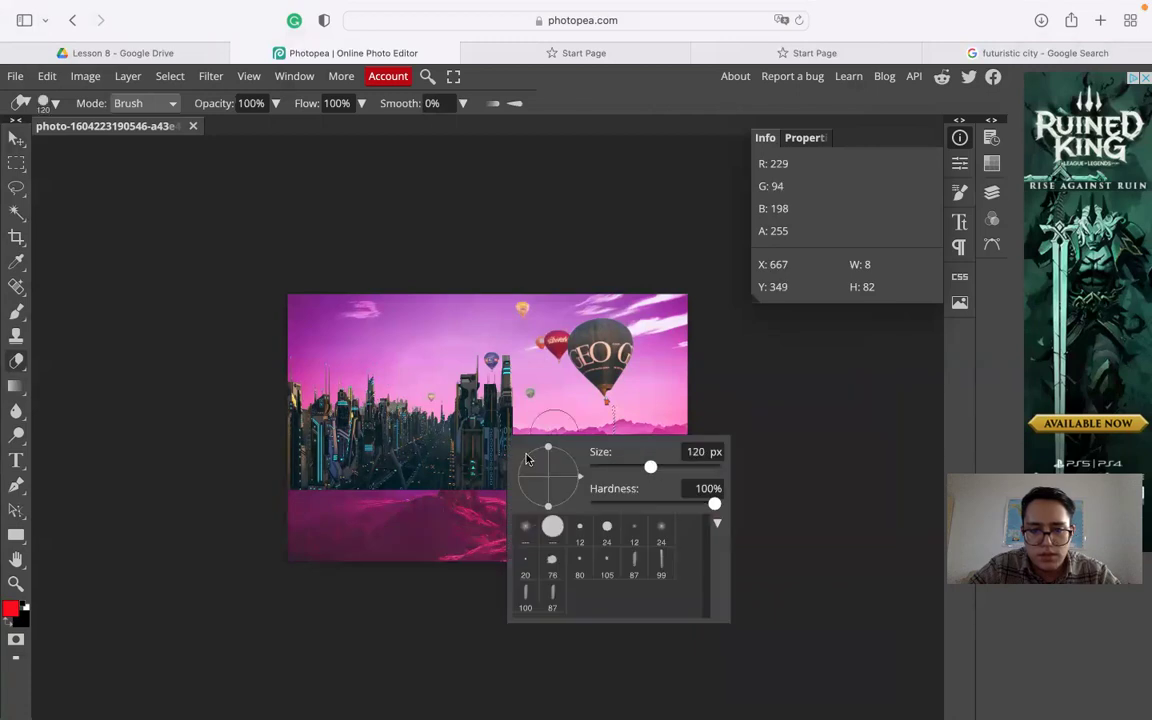
{"action": "left_click", "coordinate": [500, 358]}
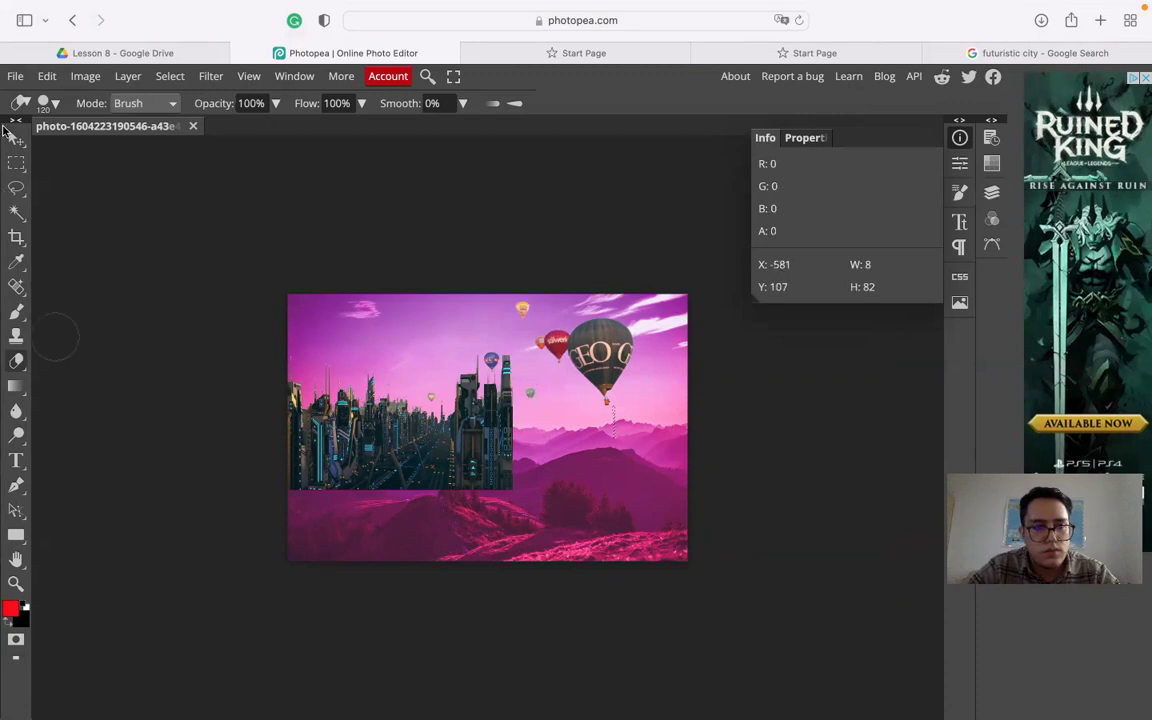
Move the city cutout slightly up against the mountains on the canvas's left side
{"action": "left_click", "coordinate": [16, 137]}
{"action": "mouse_move", "coordinate": [538, 430]}
{"action": "left_mouse_down"}
{"action": "mouse_move", "coordinate": [603, 398]}
{"action": "mouse_move", "coordinate": [441, 429]}
{"action": "mouse_move", "coordinate": [483, 435]}
{"action": "mouse_move", "coordinate": [465, 440]}
{"action": "left_mouse_up"}
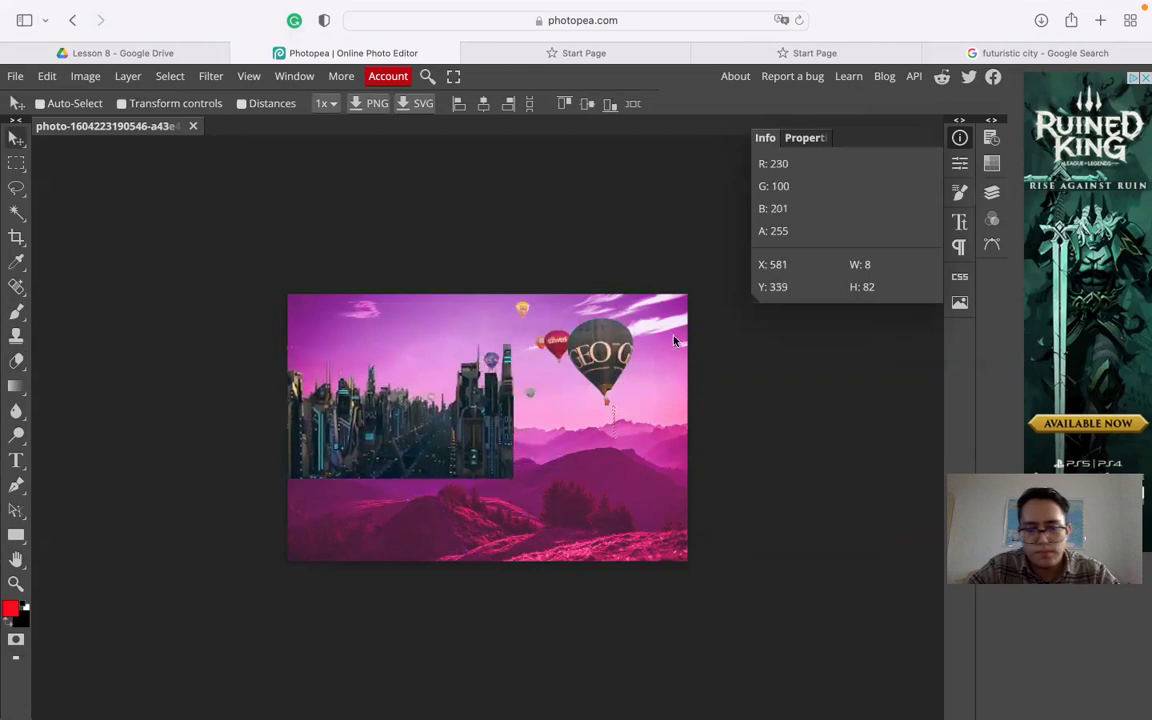
{"action": "key", "text": "super"}
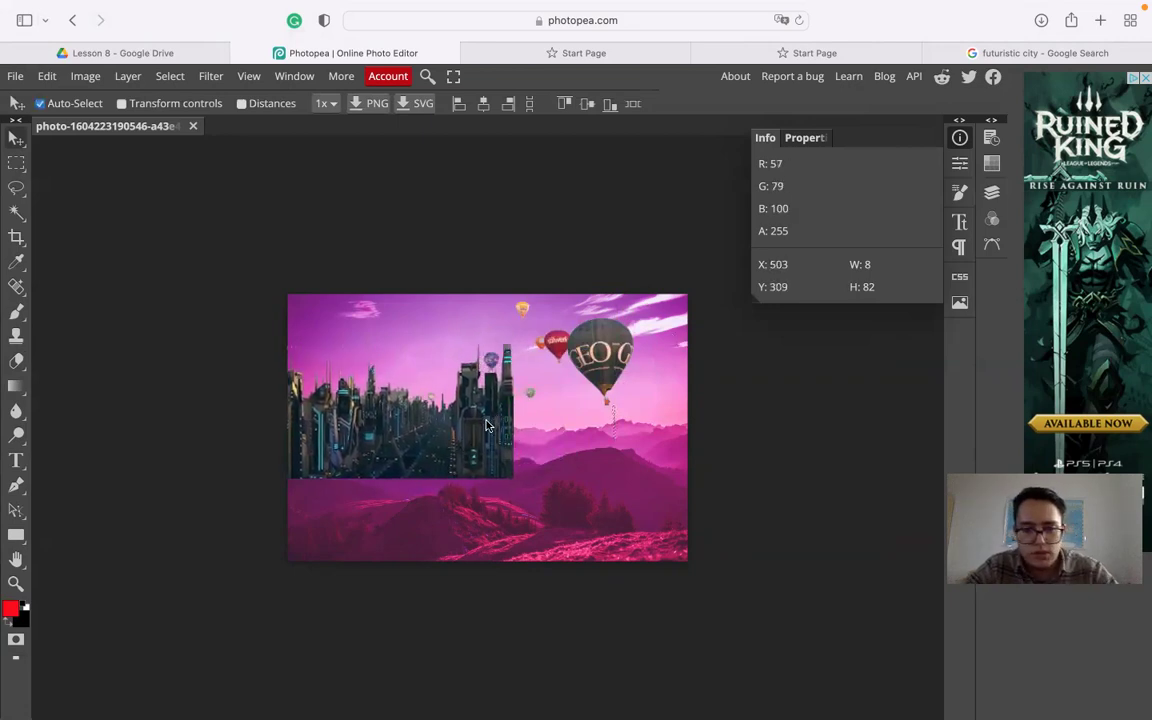
{"action": "key", "text": "super+t"}
{"action": "left_click", "coordinate": [396, 55]}
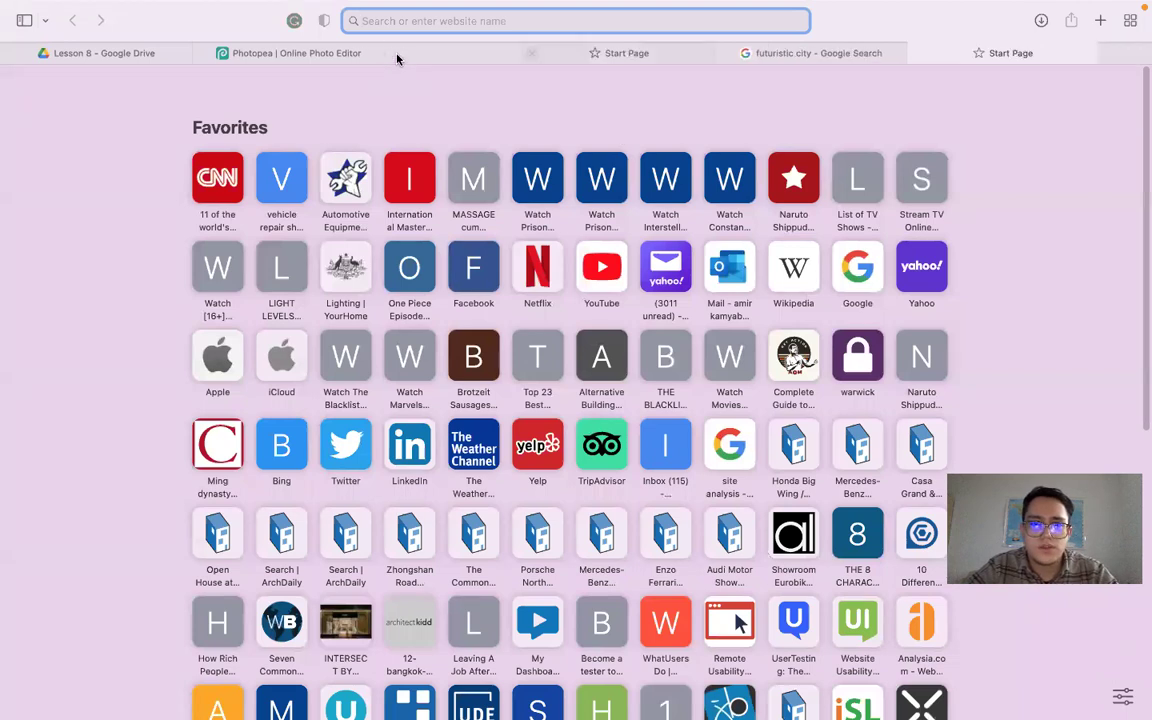
{"action": "left_click", "coordinate": [396, 55]}
{"action": "key", "text": "super+w"}
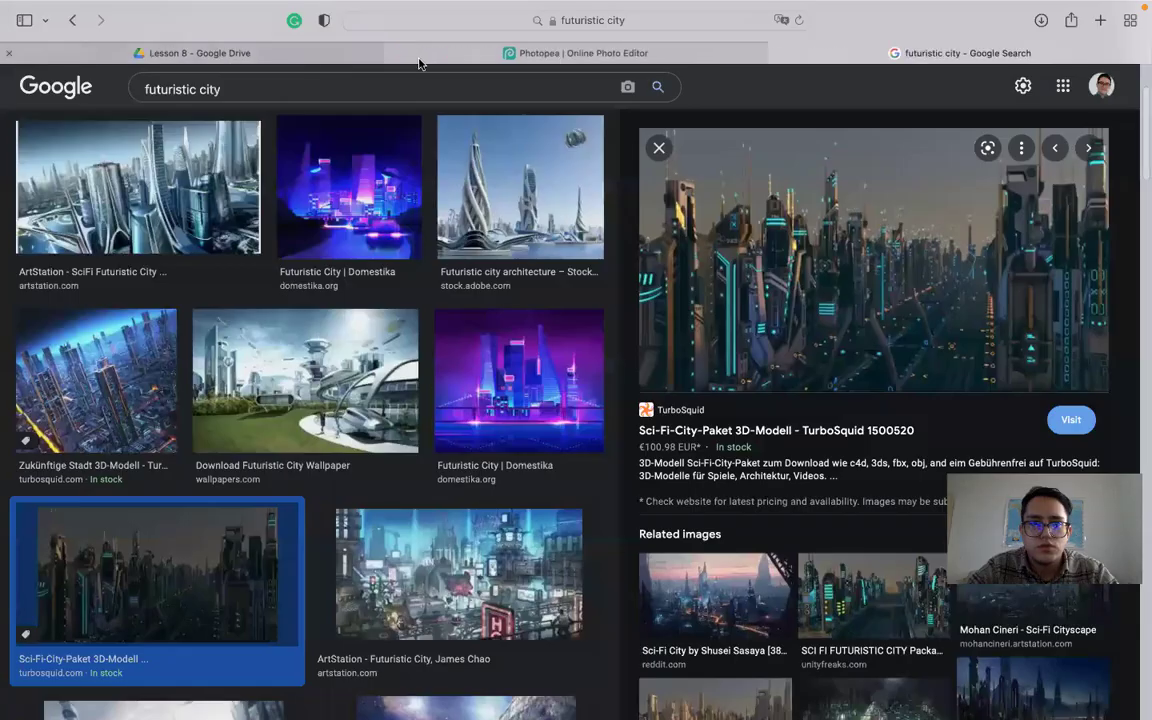
{"action": "left_click", "coordinate": [517, 57]}
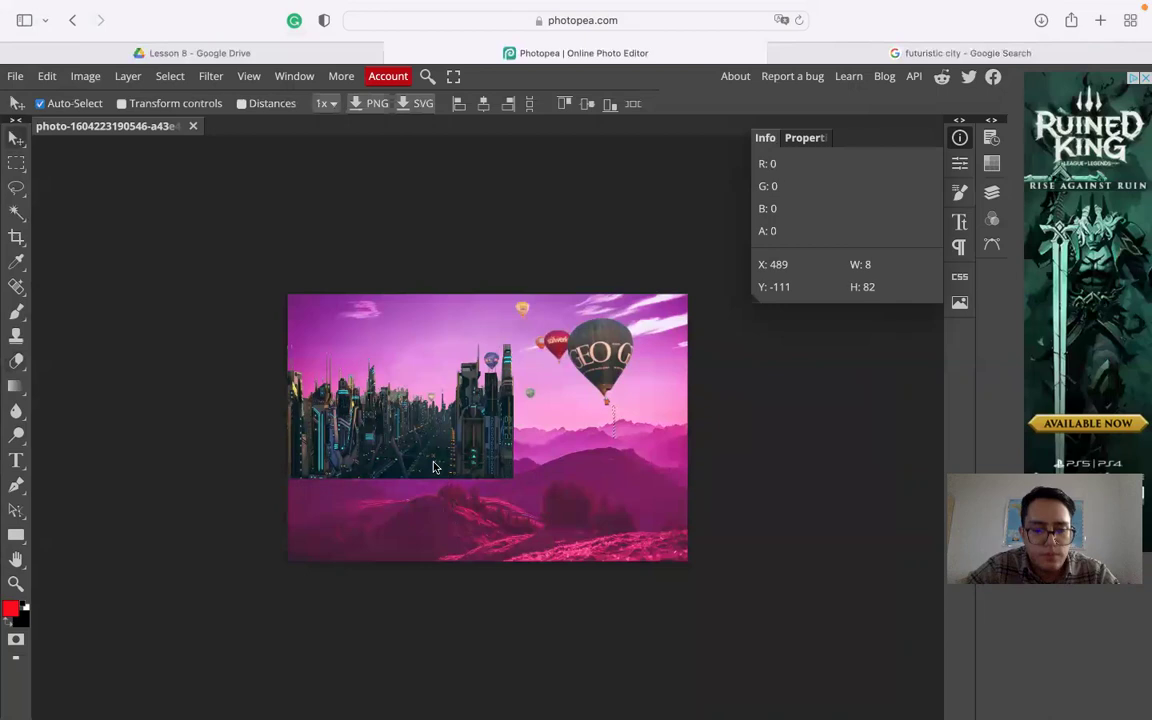
Duplicate the Background layer and place the copy at the top of the layer stack, above the city layer
{"action": "left_click", "coordinate": [991, 196]}
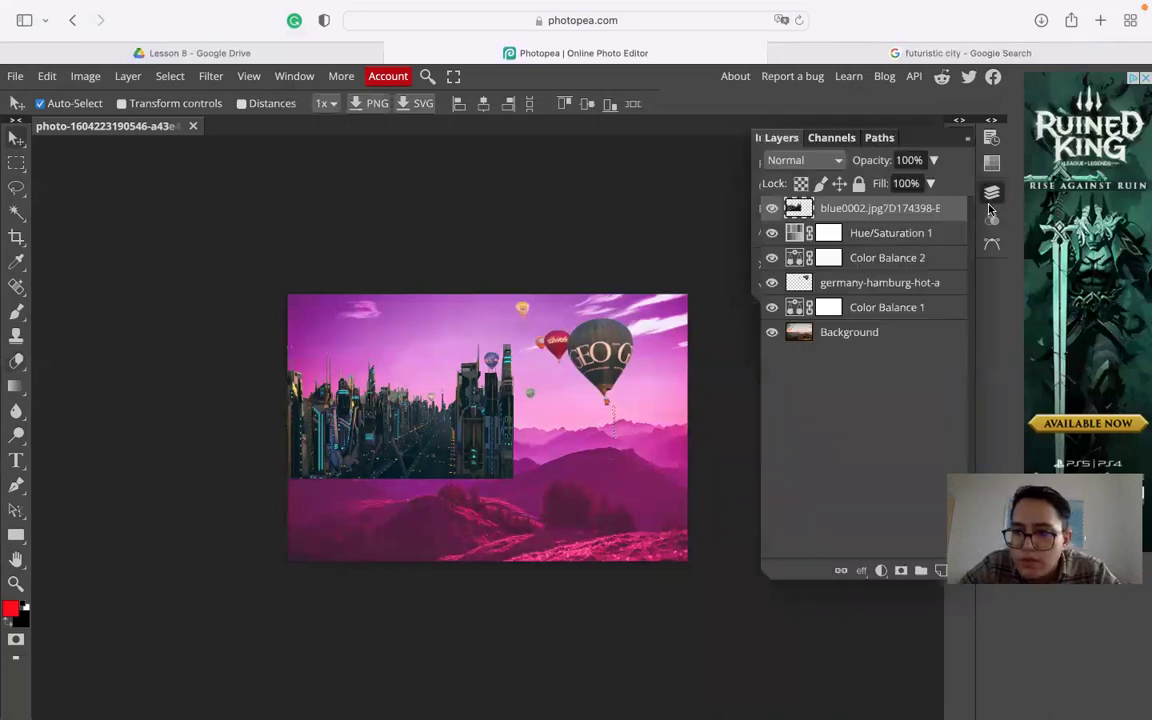
{"action": "left_click", "coordinate": [858, 340]}
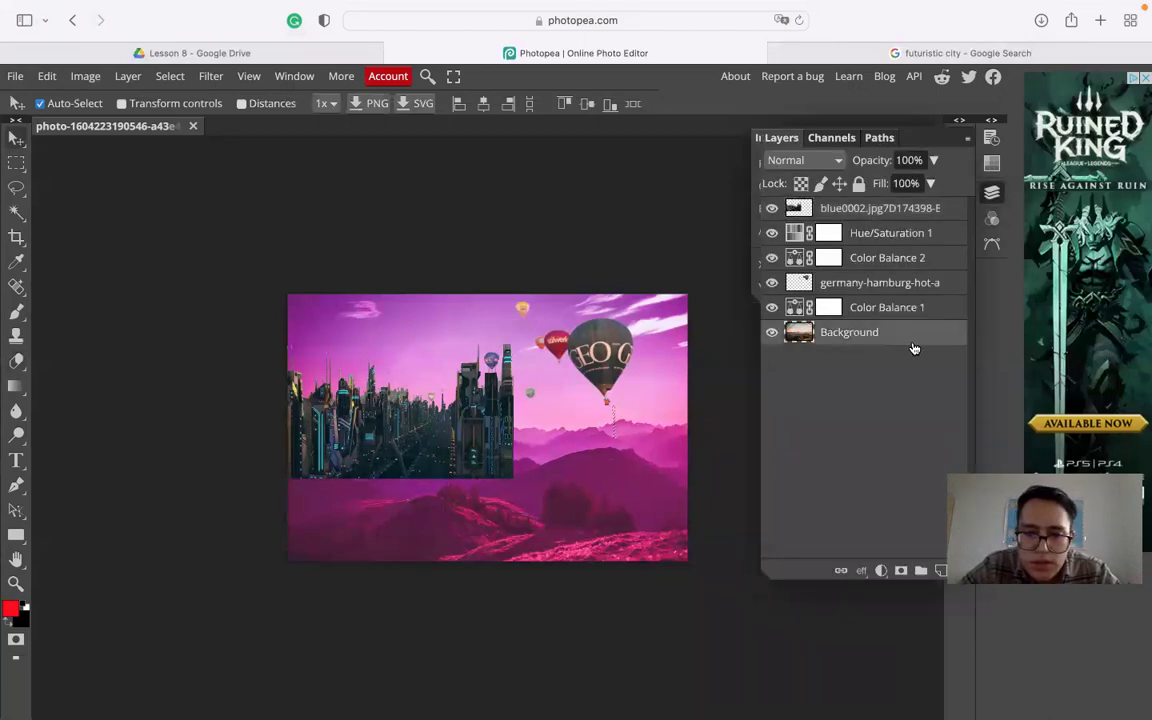
{"action": "left_click_drag", "start_coordinate": [900, 334], "coordinate": [941, 570]}
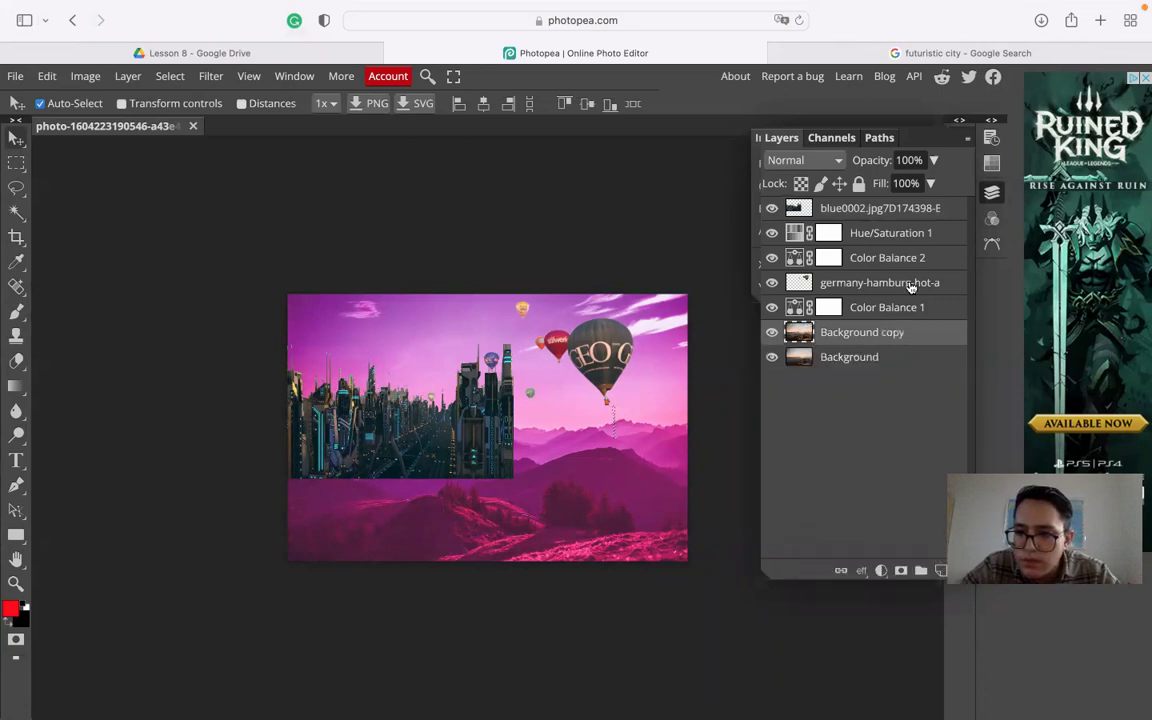
{"action": "left_click_drag", "start_coordinate": [878, 208], "coordinate": [790, 196]}
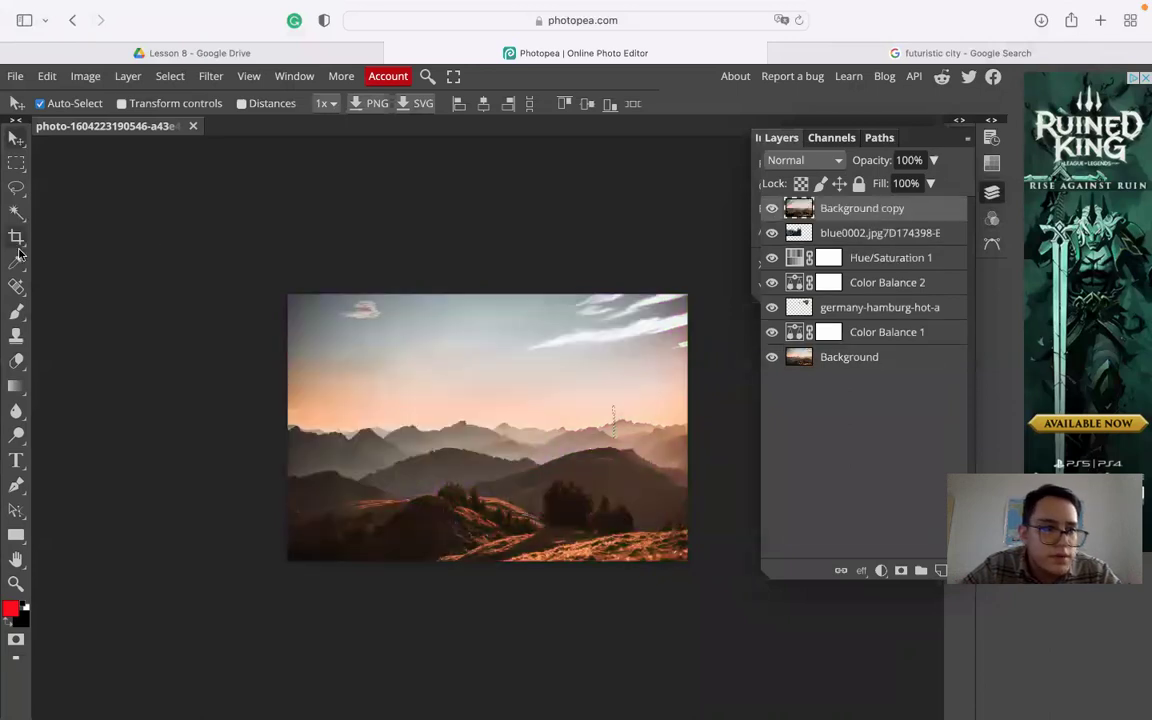
Set the Eraser brush size to 432 px and its smoothing to 100%
{"action": "key", "text": "b"}
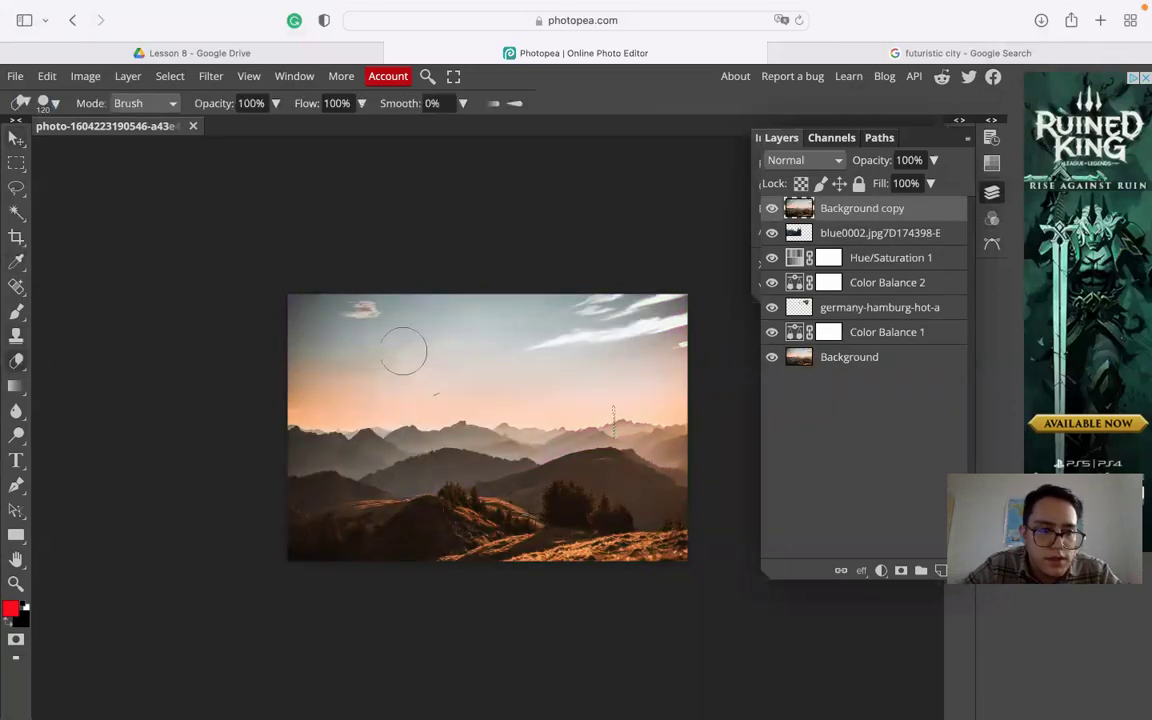
{"action": "right_click", "coordinate": [379, 324]}
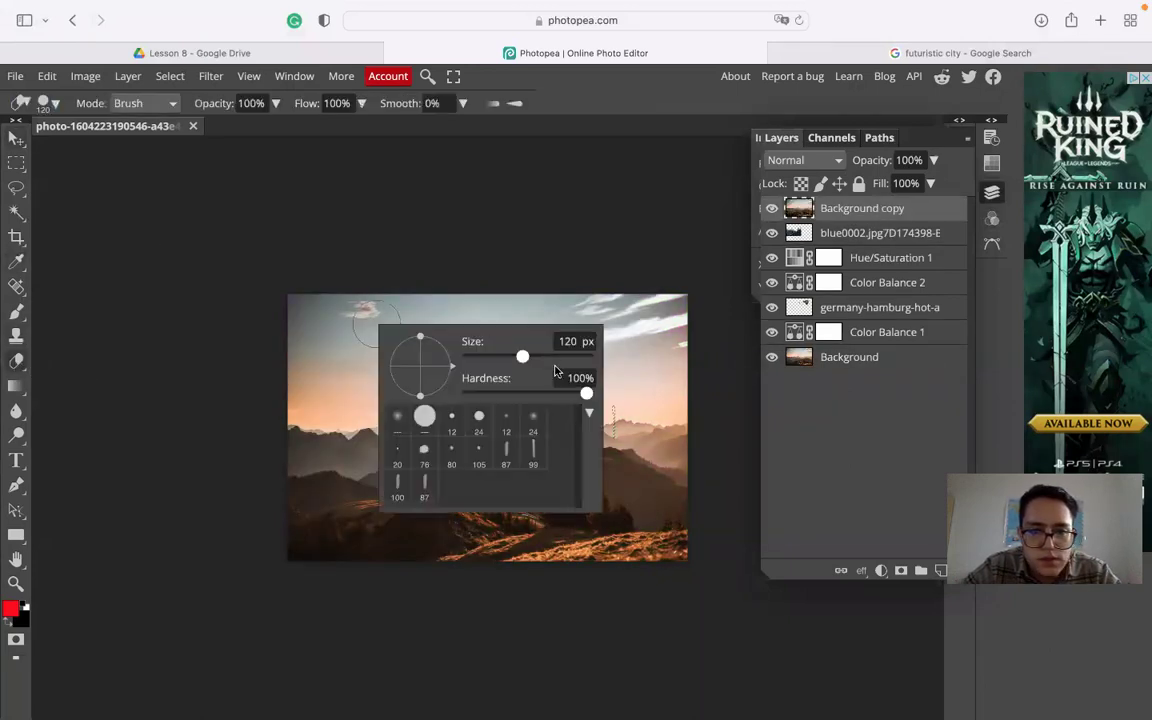
{"action": "left_click", "coordinate": [323, 304]}
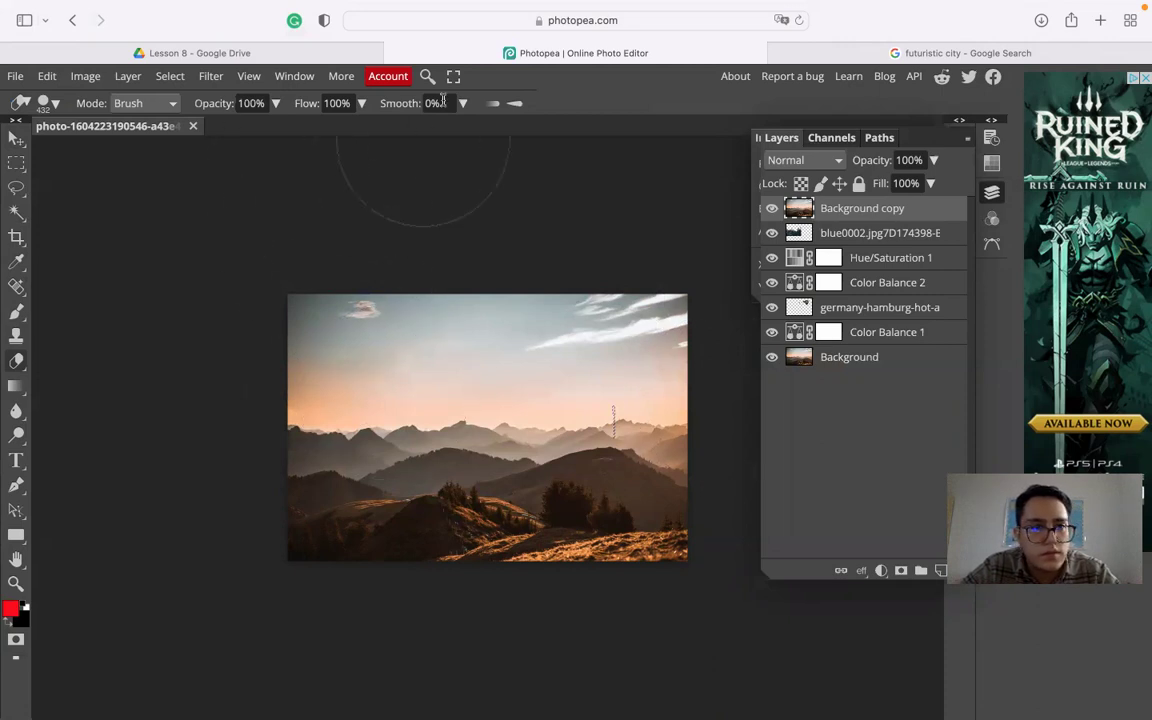
{"action": "left_click_drag", "start_coordinate": [413, 104], "coordinate": [369, 110]}
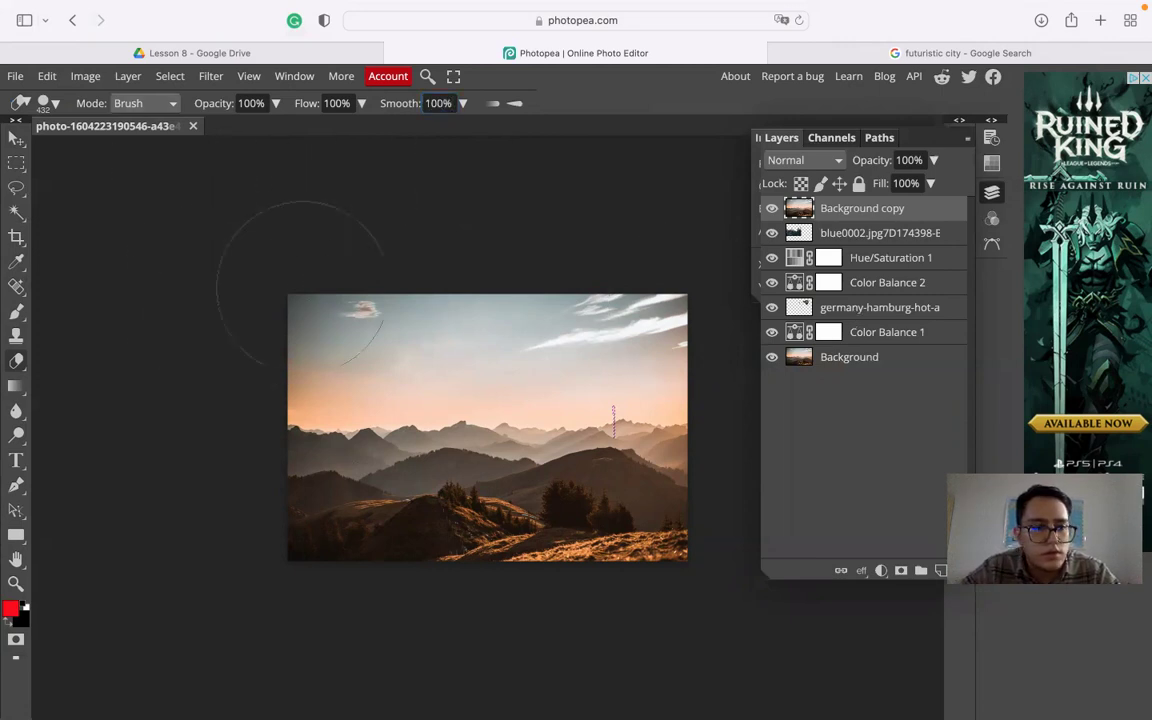
Try to erase the sky on the Background copy layer with a 145 px Eraser brush
{"action": "right_click", "coordinate": [432, 296]}
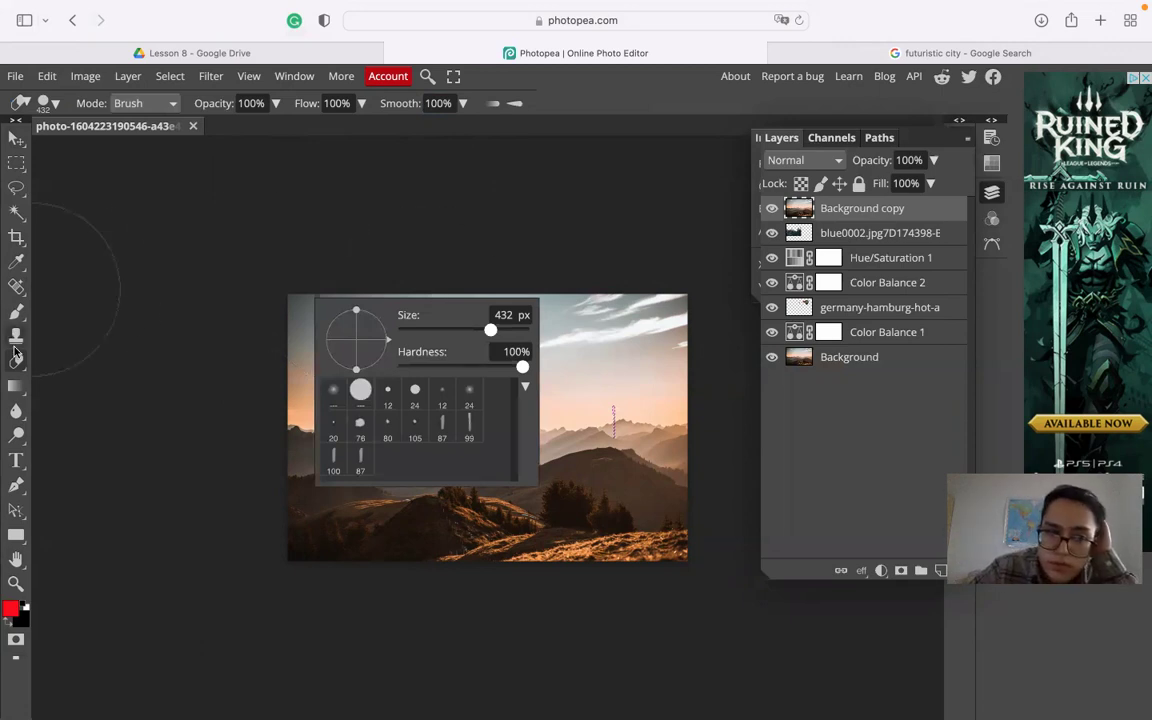
{"action": "left_click", "coordinate": [17, 363]}
{"action": "left_click", "coordinate": [17, 365]}
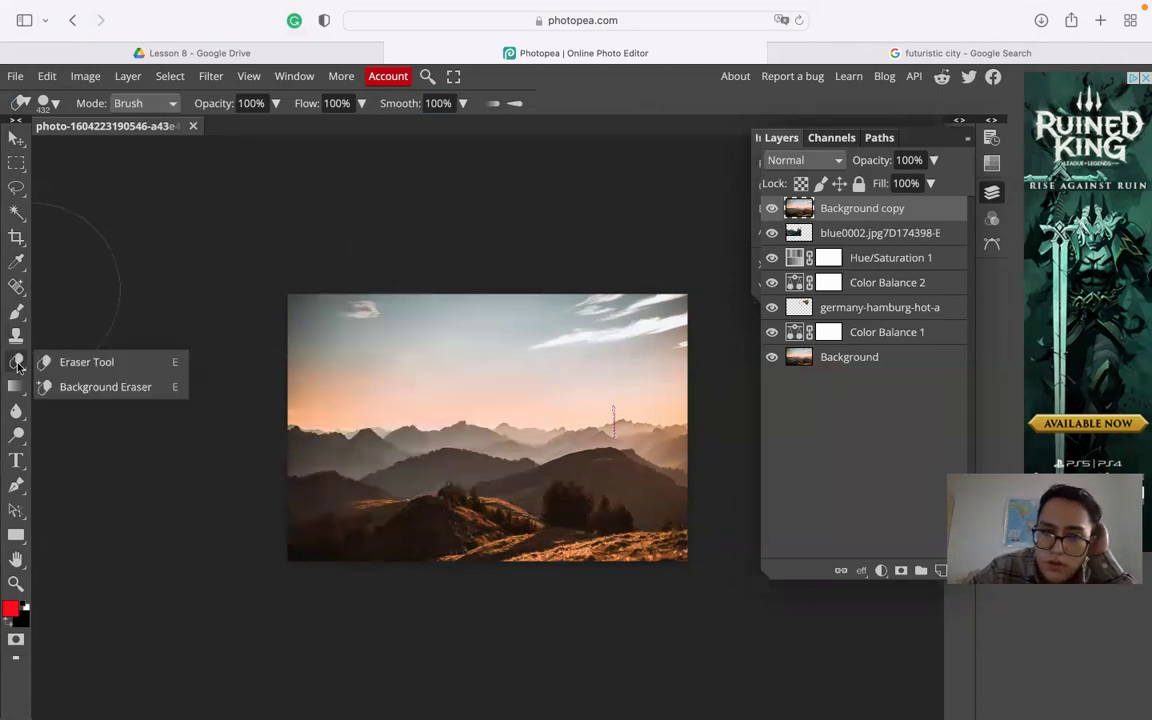
{"action": "left_click", "coordinate": [102, 364]}
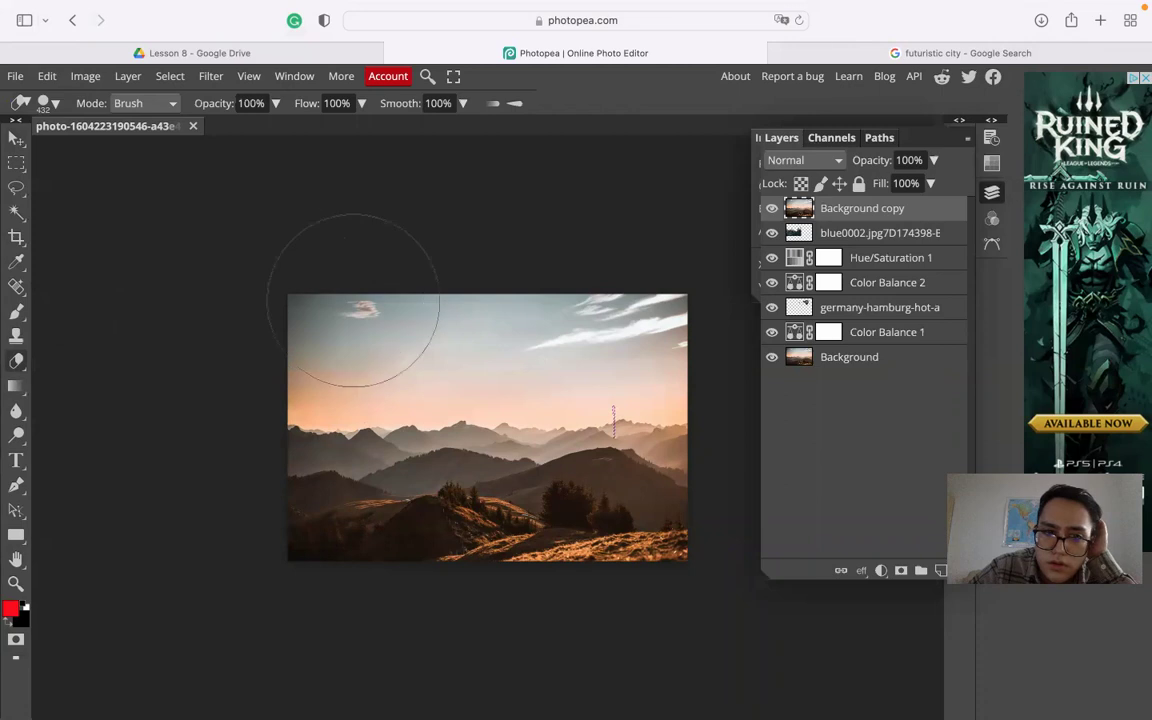
{"action": "right_click", "coordinate": [434, 336]}
{"action": "left_click_drag", "start_coordinate": [543, 366], "coordinate": [532, 366]}
{"action": "left_click", "coordinate": [343, 336]}
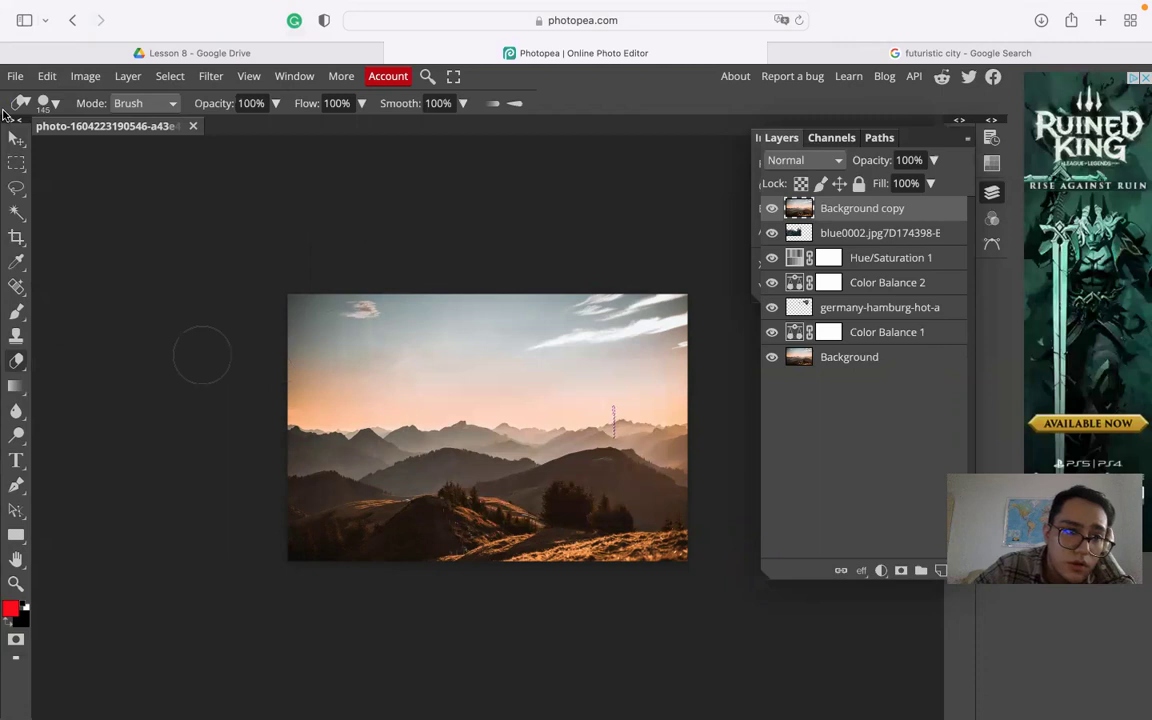
Select the sky above the mountain ridge with a full-width rectangular marquee and delete it from the Background copy layer
{"action": "left_click", "coordinate": [16, 162]}
{"action": "left_click", "coordinate": [228, 248]}
{"action": "left_click_drag", "start_coordinate": [631, 408], "coordinate": [721, 413]}
{"action": "key", "text": "Delete"}
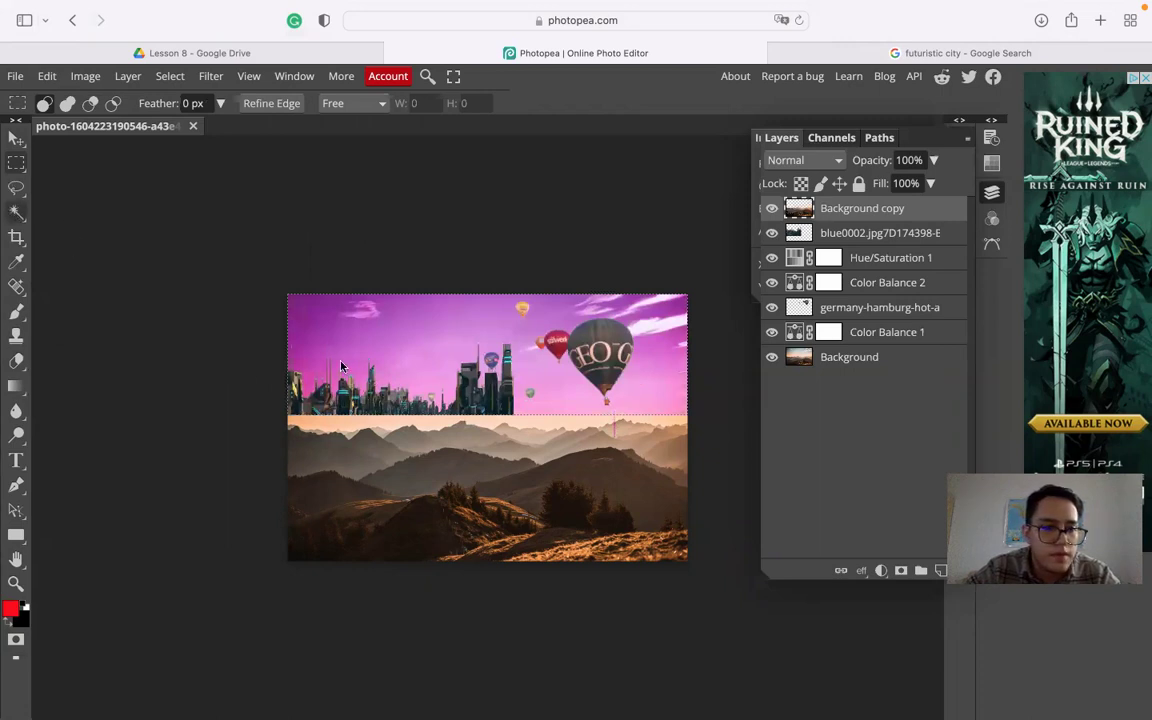
Remove the leftover sky strips along the mountain ridge of the Background copy using Magic Wand selections at tolerance 16
{"action": "key", "text": "w"}
{"action": "left_click", "coordinate": [383, 418]}
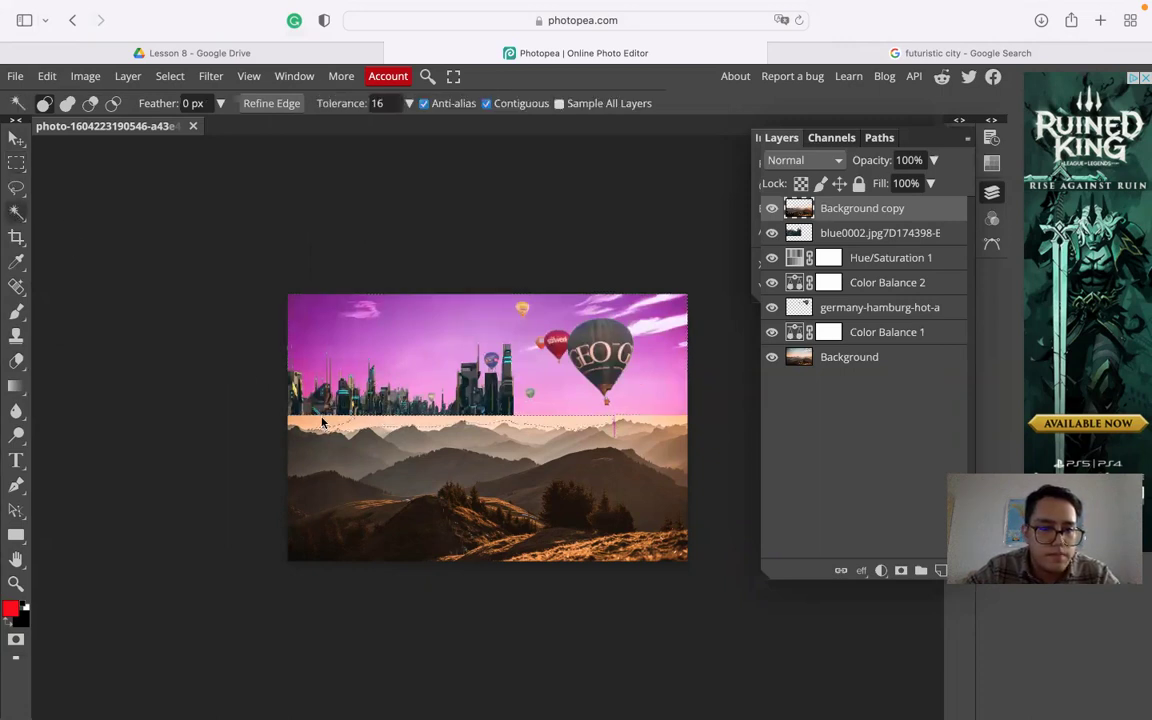
{"action": "key", "text": "Delete"}
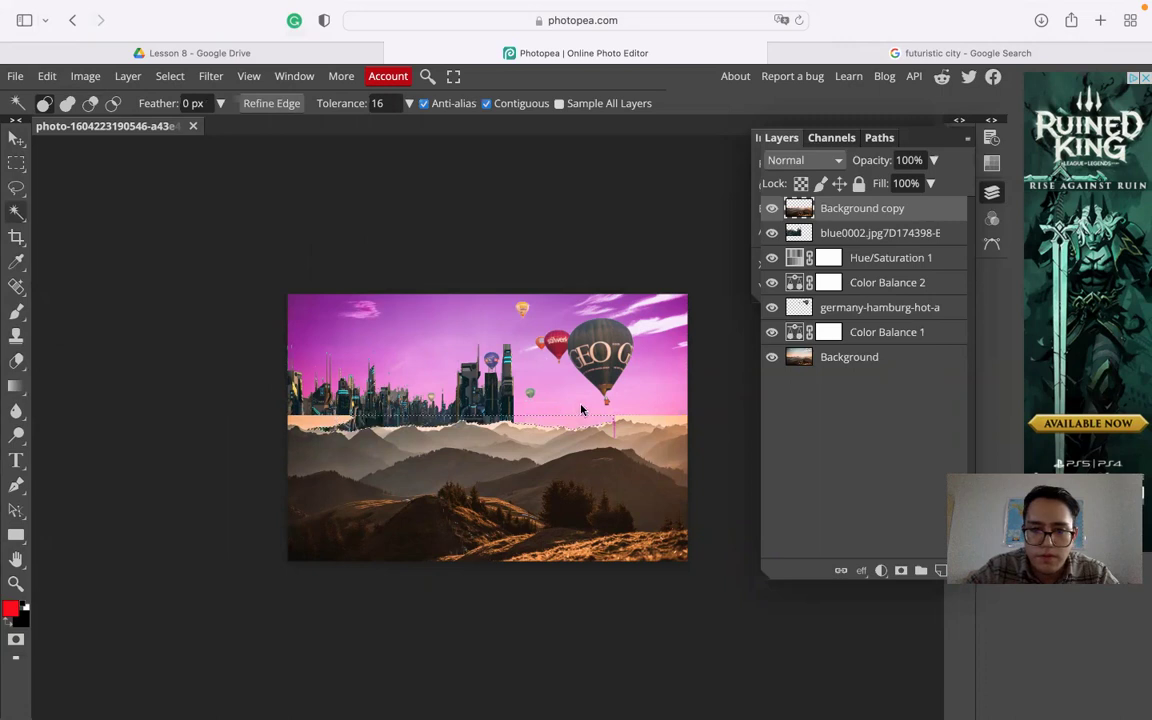
{"action": "key", "text": "Delete"}
{"action": "left_click", "coordinate": [657, 418]}
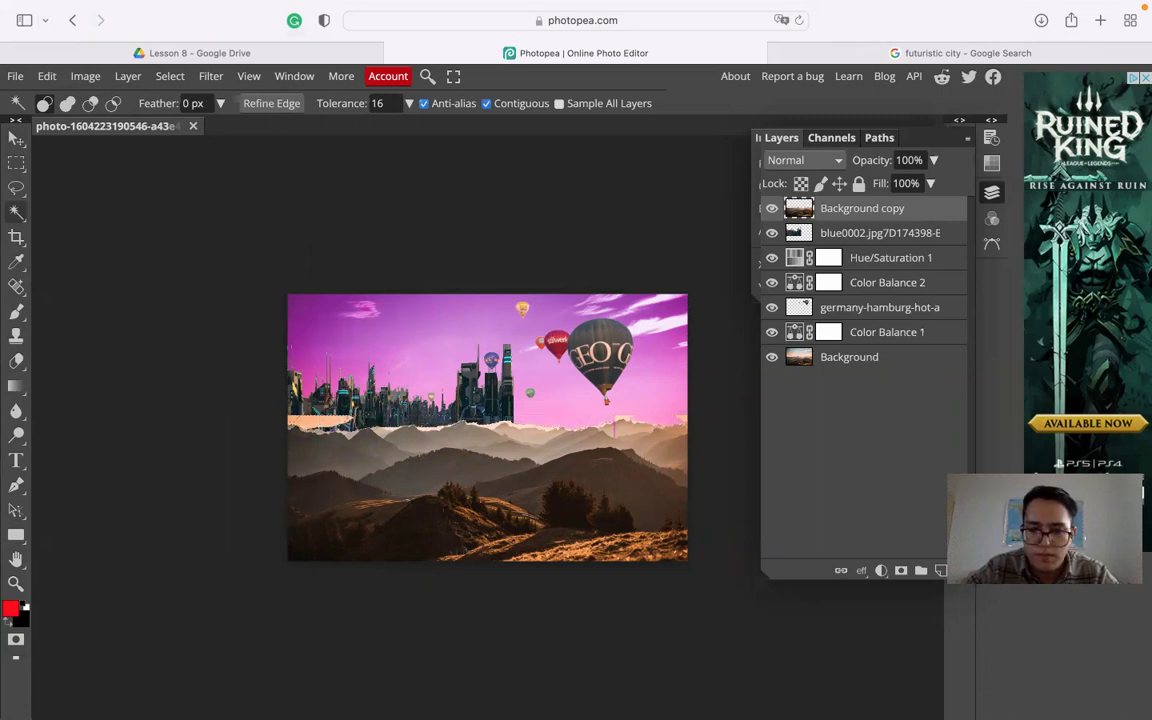
{"action": "key", "text": "Delete"}
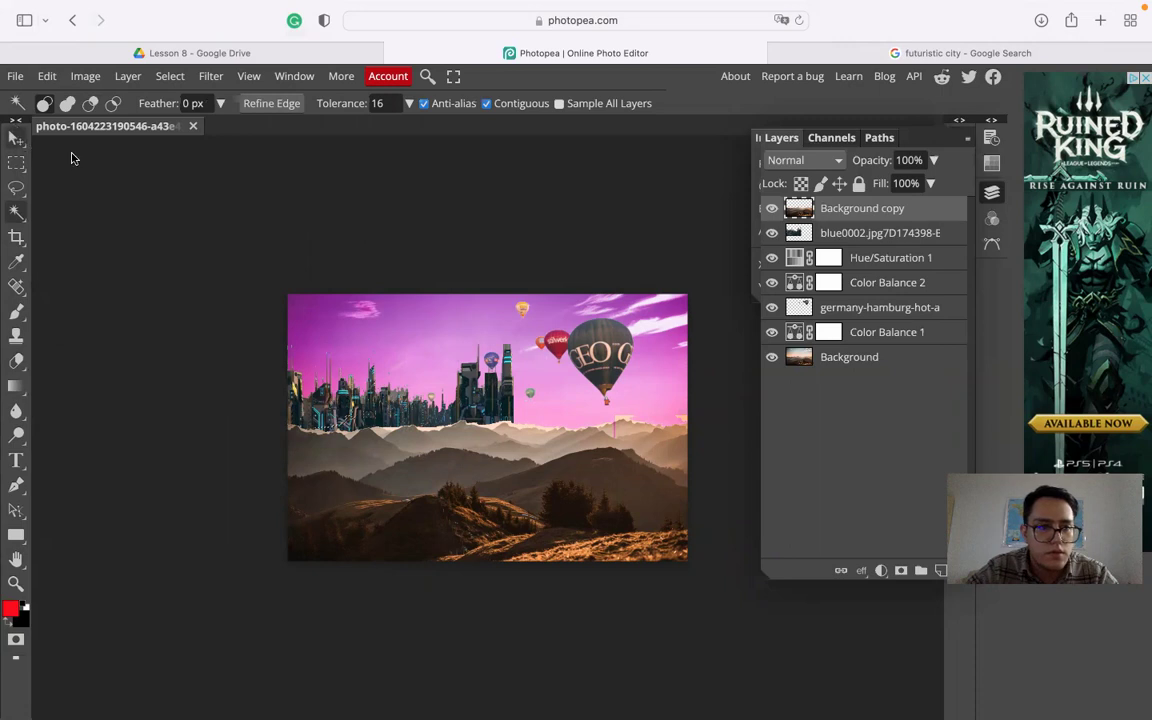
Turn off Auto-Select for the Move tool and place the city layer above the Background copy layer
{"action": "key", "text": "v"}
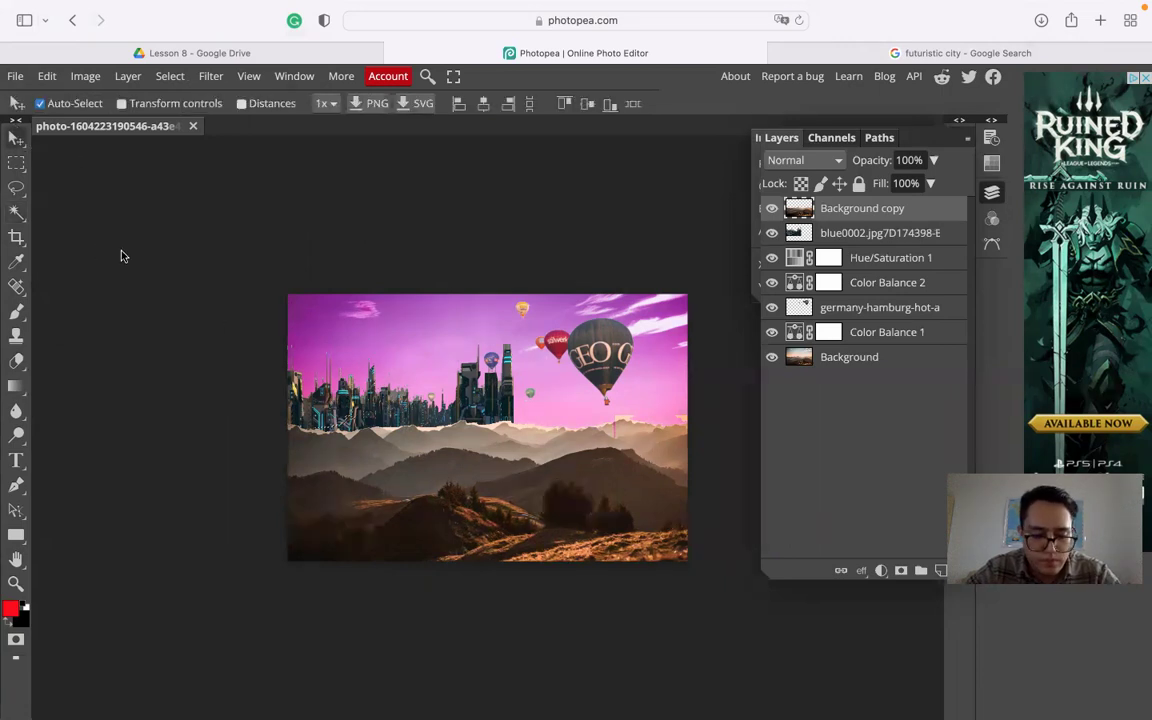
{"action": "left_click", "coordinate": [40, 103]}
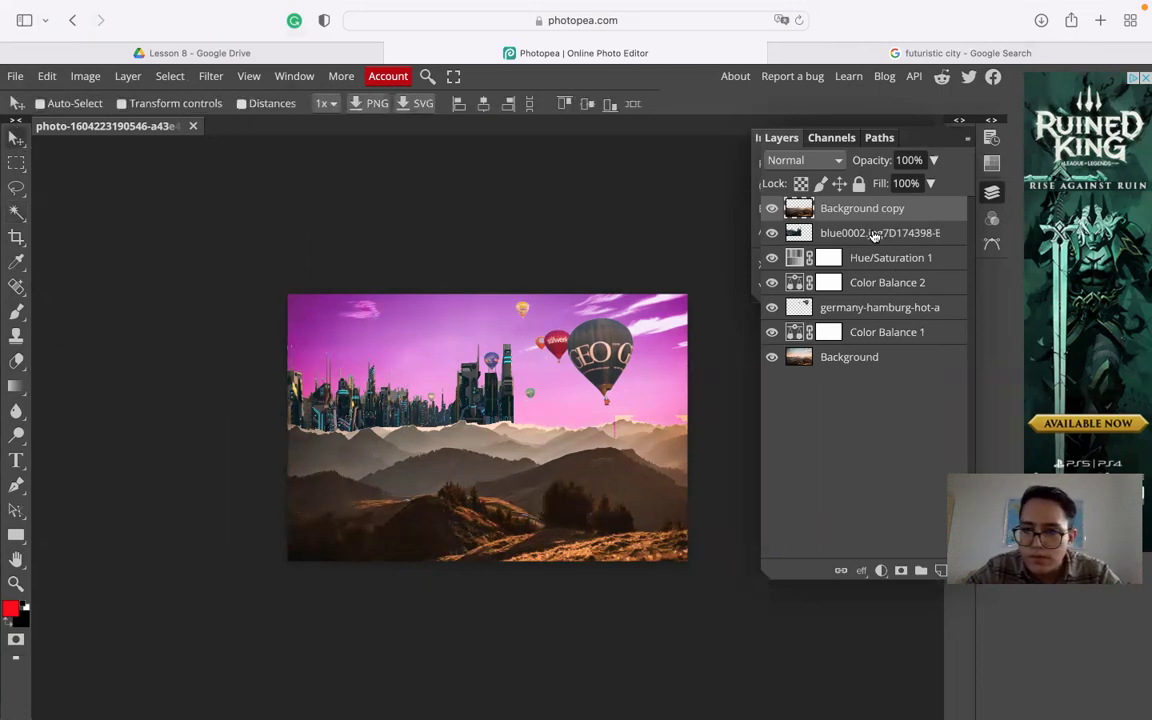
{"action": "left_click", "coordinate": [874, 234]}
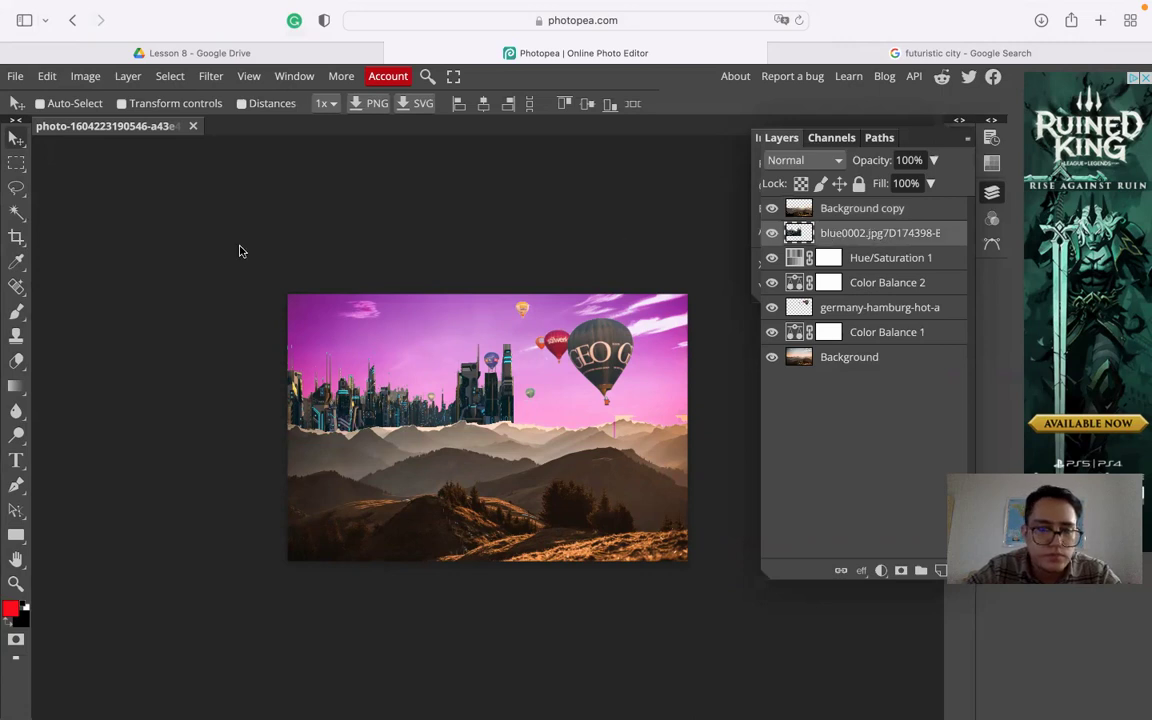
{"action": "left_click_drag", "start_coordinate": [872, 232], "coordinate": [780, 195]}
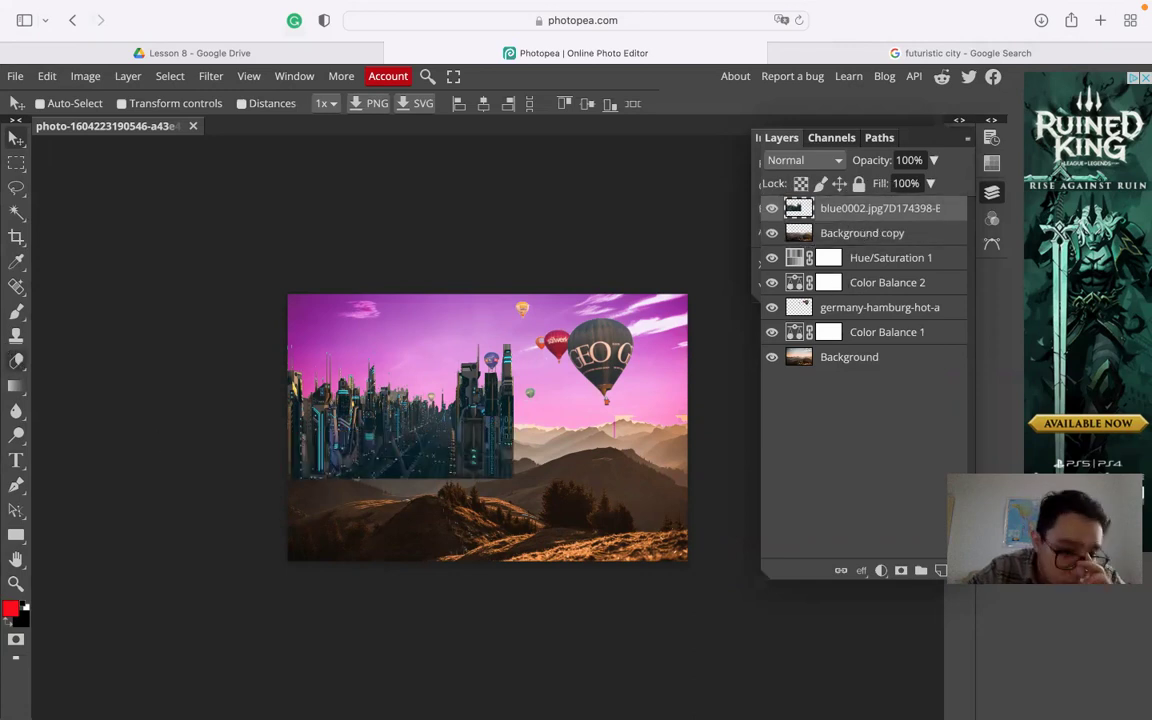
Try erasing the city's lower edge with the 145 px Eraser brush and undo the stroke
{"action": "left_click", "coordinate": [16, 360]}
{"action": "left_click_drag", "start_coordinate": [285, 485], "coordinate": [450, 474]}
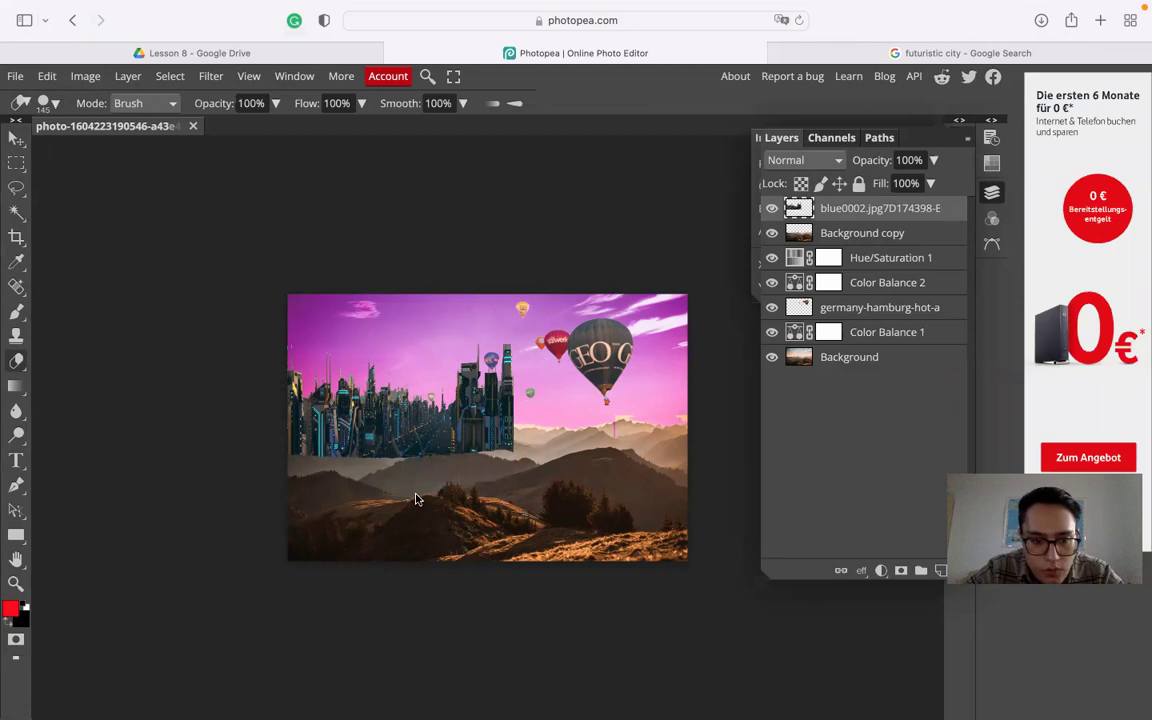
{"action": "key", "text": "super+z"}
Erase the city's lower edge along the hill contours with a 44 px Eraser brush
{"action": "right_click", "coordinate": [300, 500]}
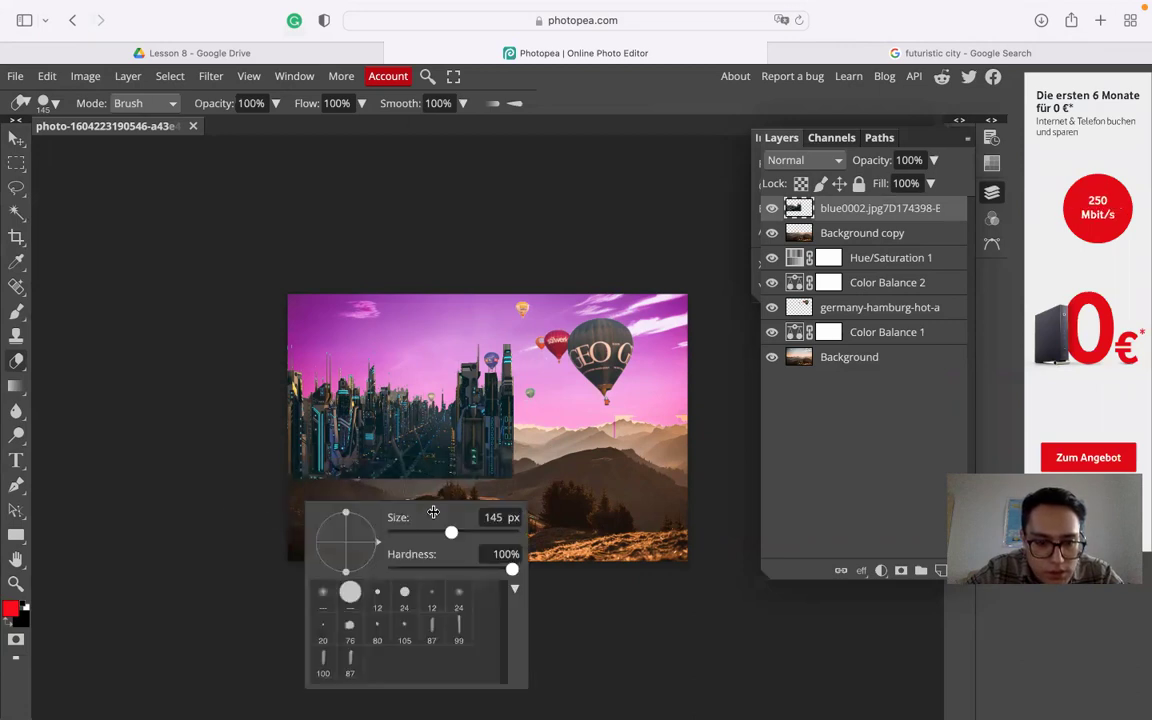
{"action": "key", "text": "Escape"}
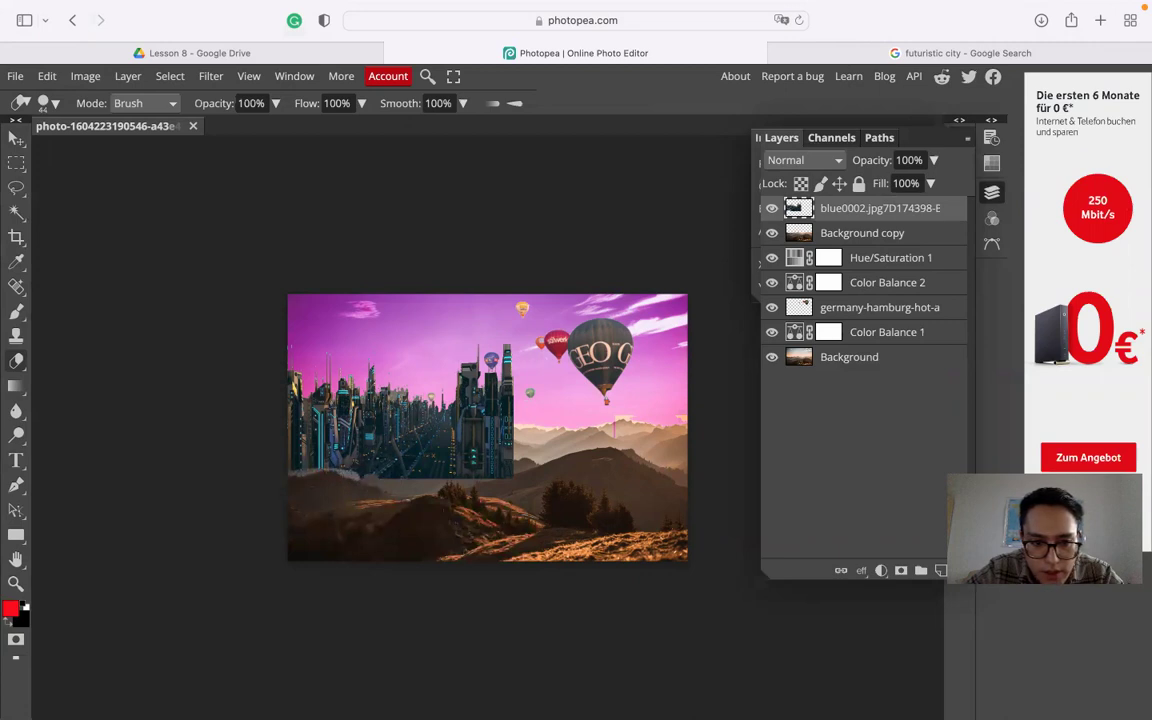
{"action": "mouse_move", "coordinate": [391, 467]}
{"action": "left_mouse_down"}
{"action": "mouse_move", "coordinate": [440, 462]}
{"action": "mouse_move", "coordinate": [414, 474]}
{"action": "left_mouse_up"}
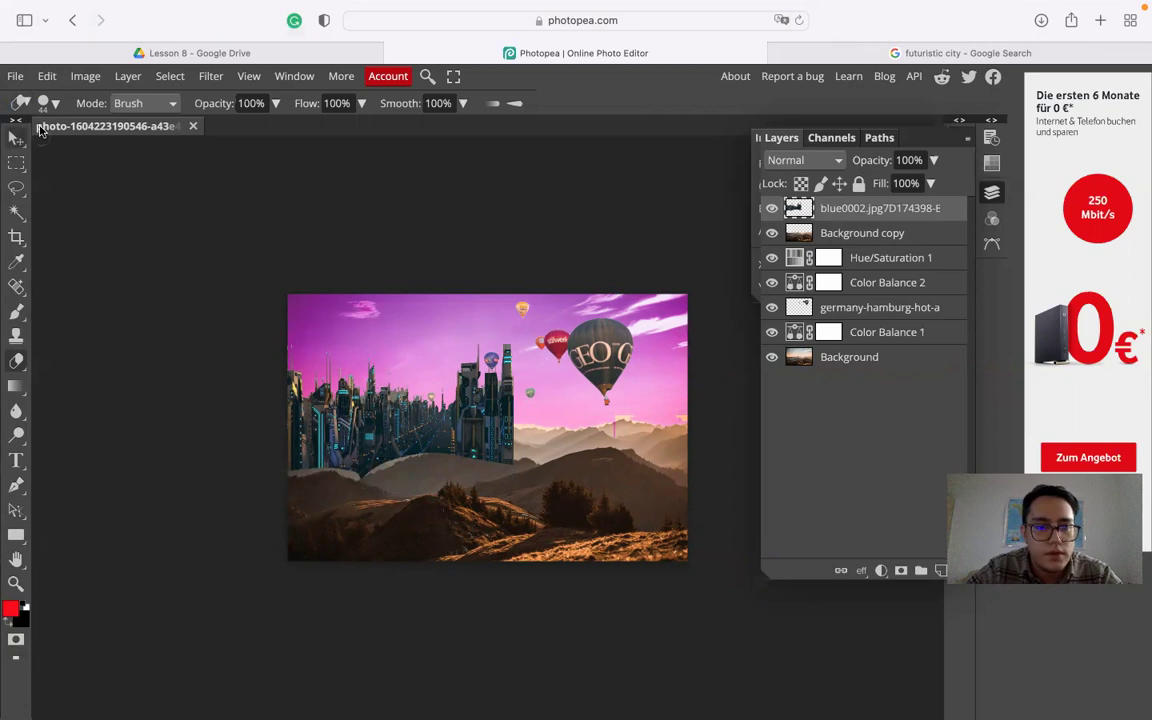
Set the Eraser's opacity to 19% and its flow to 46%
{"action": "left_click", "coordinate": [273, 106]}
{"action": "left_click_drag", "start_coordinate": [275, 126], "coordinate": [212, 126]}
{"action": "left_click", "coordinate": [330, 104]}
{"action": "left_click_drag", "start_coordinate": [347, 129], "coordinate": [330, 131]}
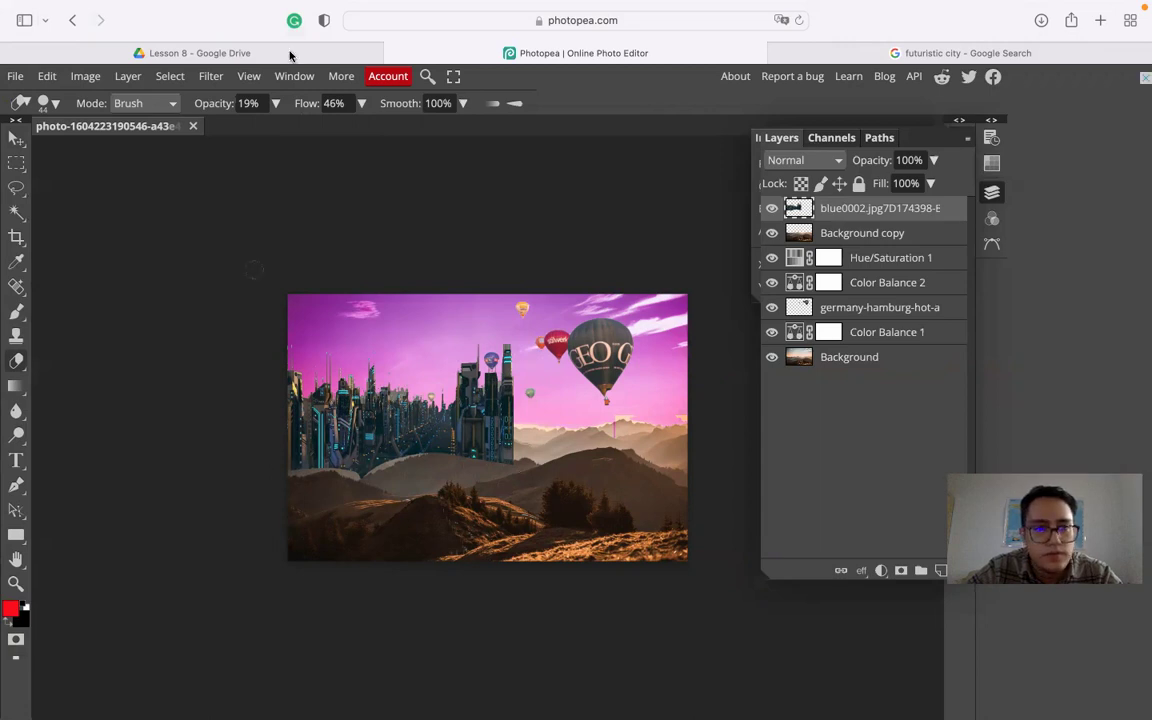
Set the Eraser's opacity to 70% and soften the city's lower edge where it meets the hills
{"action": "left_click", "coordinate": [275, 103]}
{"action": "left_click", "coordinate": [251, 129]}
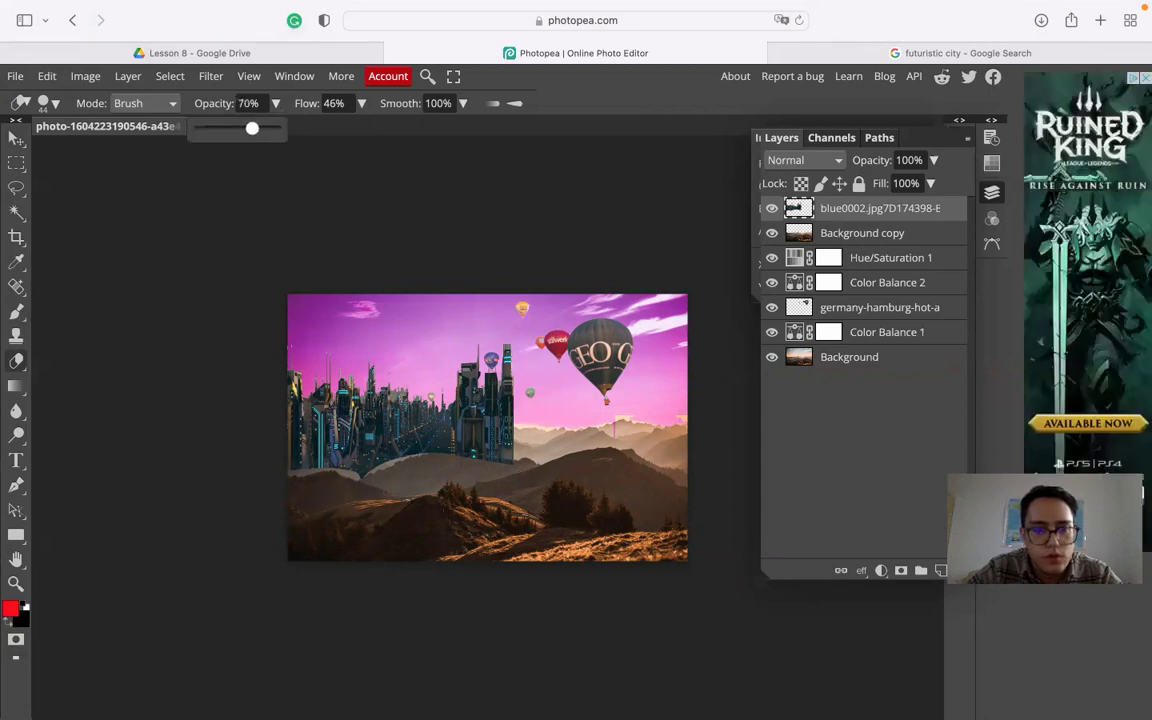
{"action": "left_click_drag", "start_coordinate": [336, 470], "coordinate": [374, 467]}
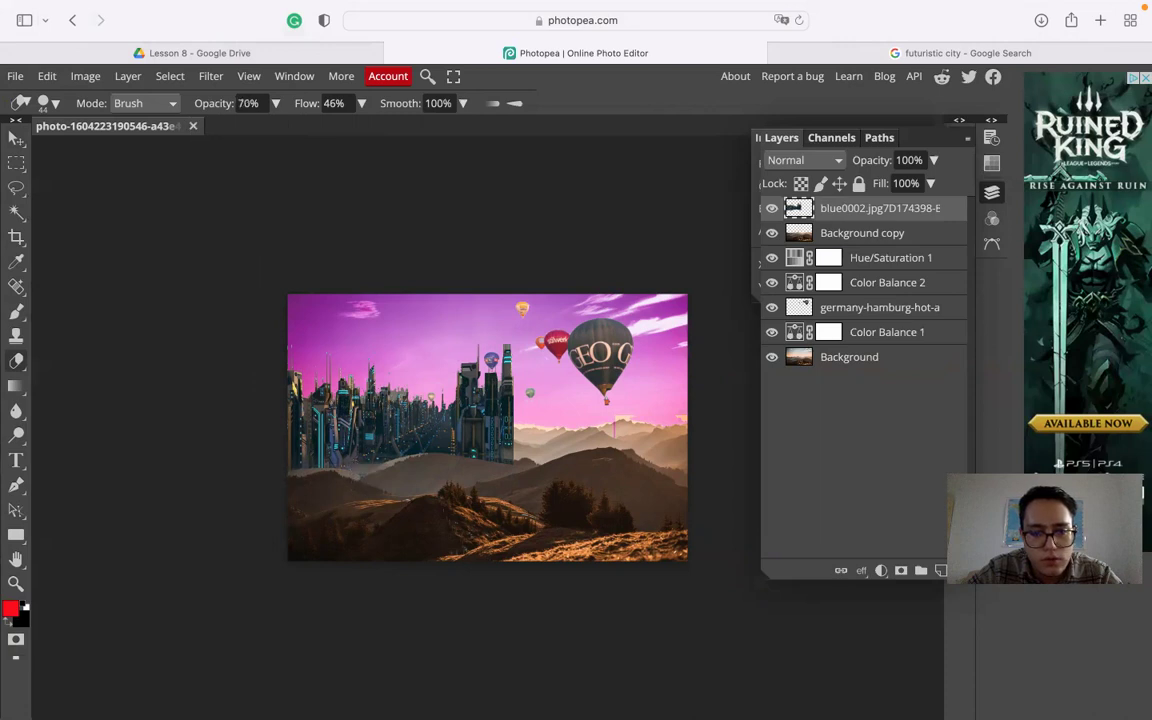
{"action": "left_click_drag", "start_coordinate": [466, 455], "coordinate": [507, 454]}
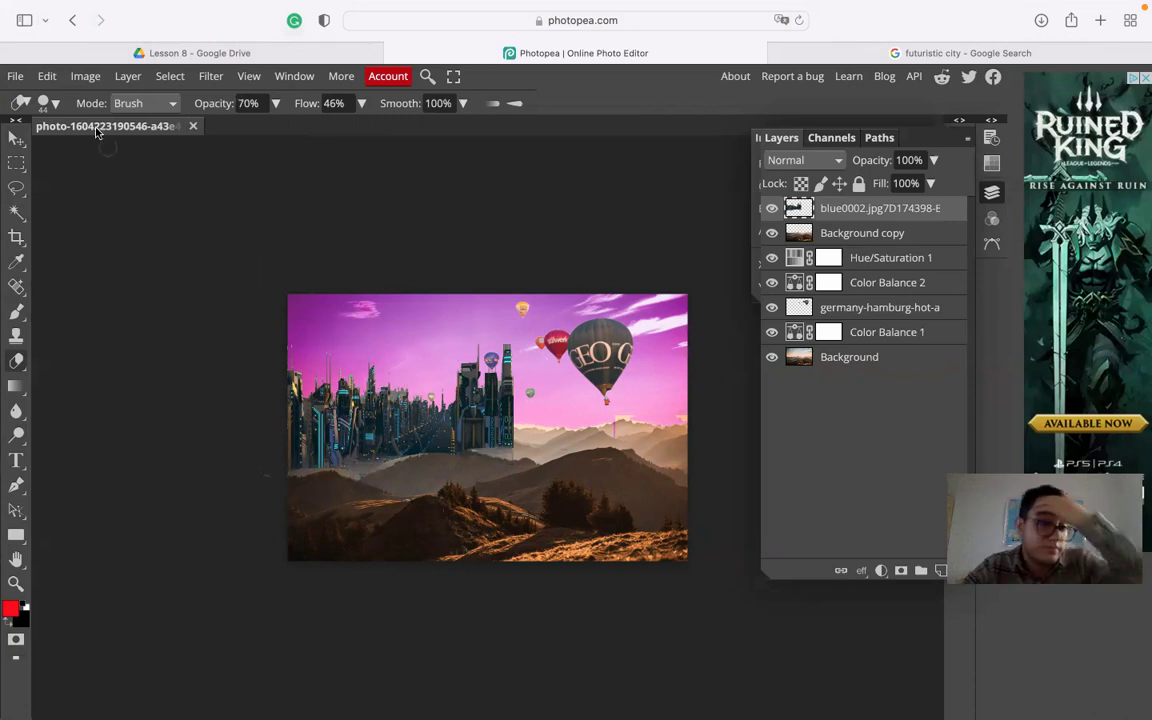
{"action": "left_click", "coordinate": [17, 138]}
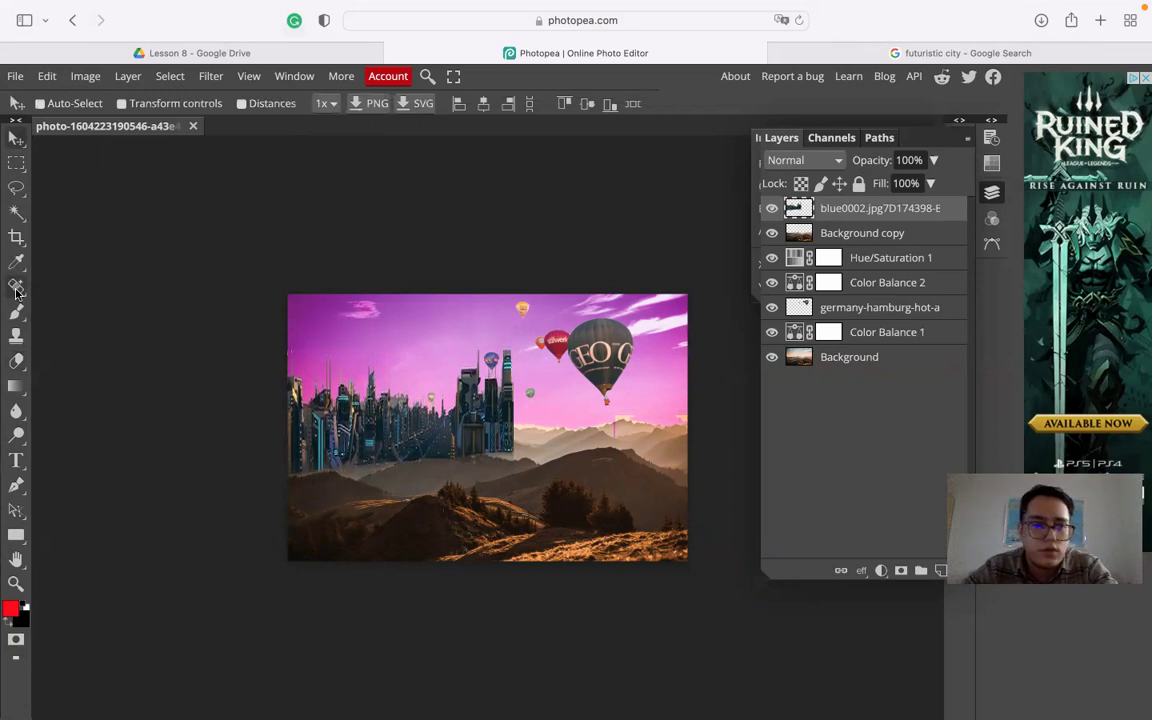
{"action": "left_click", "coordinate": [16, 360]}
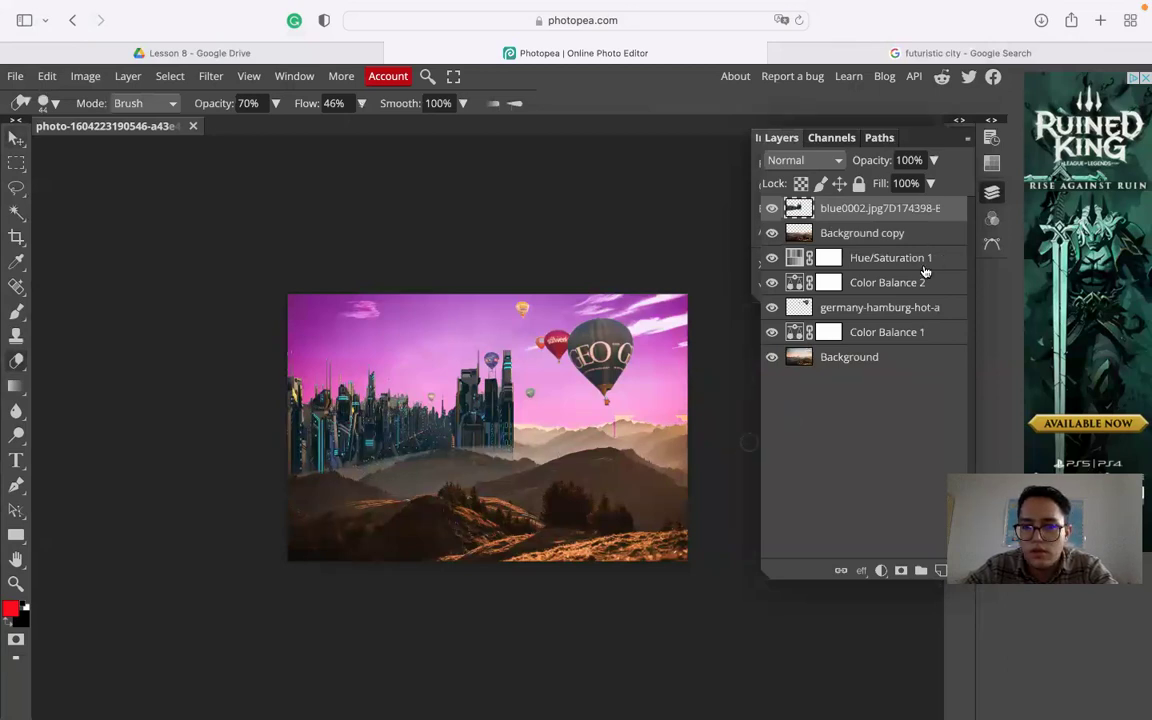
Delete the Background copy layer
{"action": "left_click", "coordinate": [862, 238]}
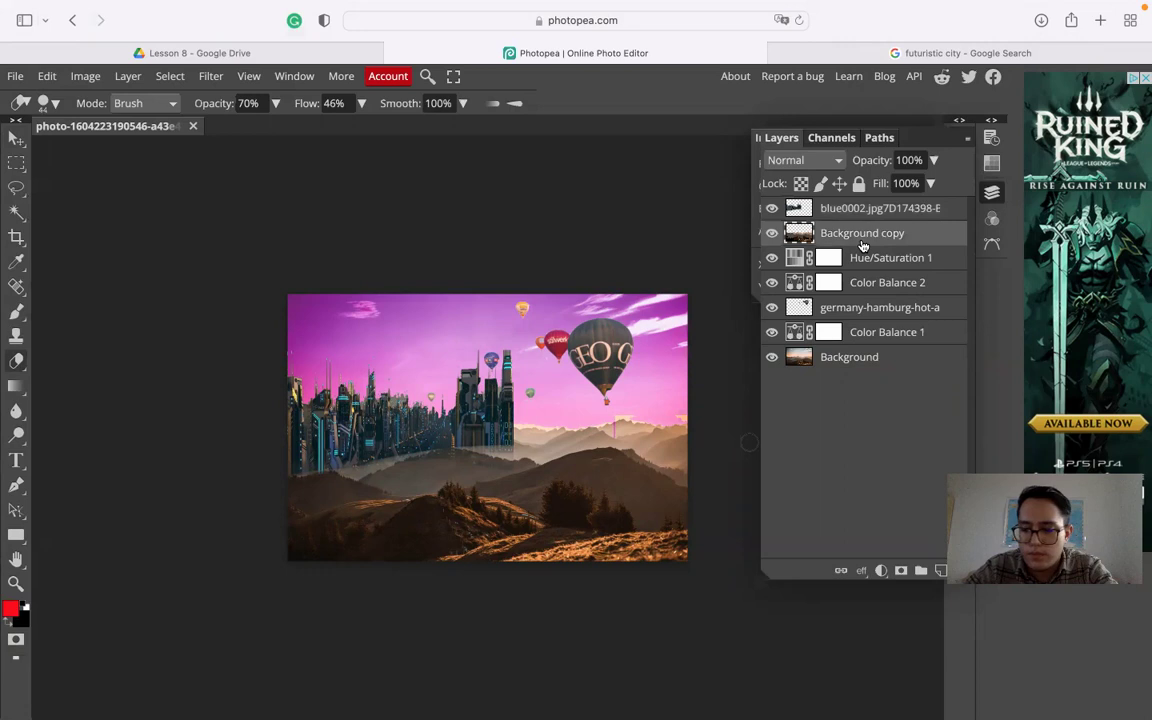
{"action": "key", "text": "Delete"}
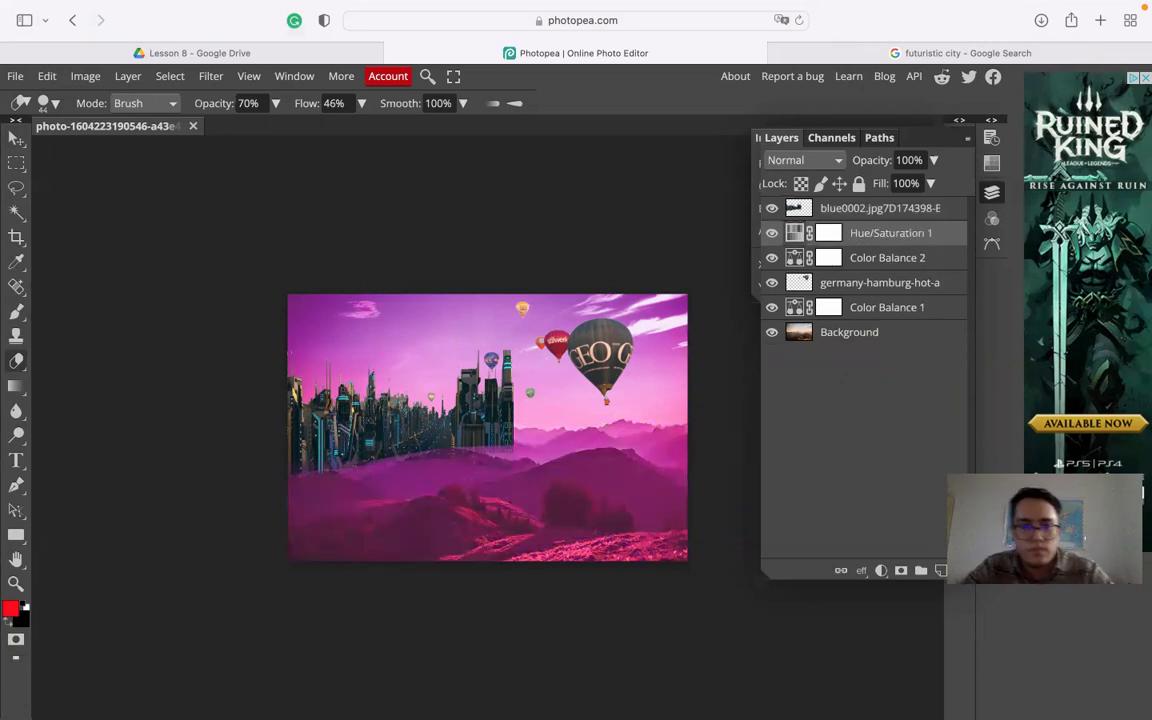
{"action": "left_click", "coordinate": [676, 304]}
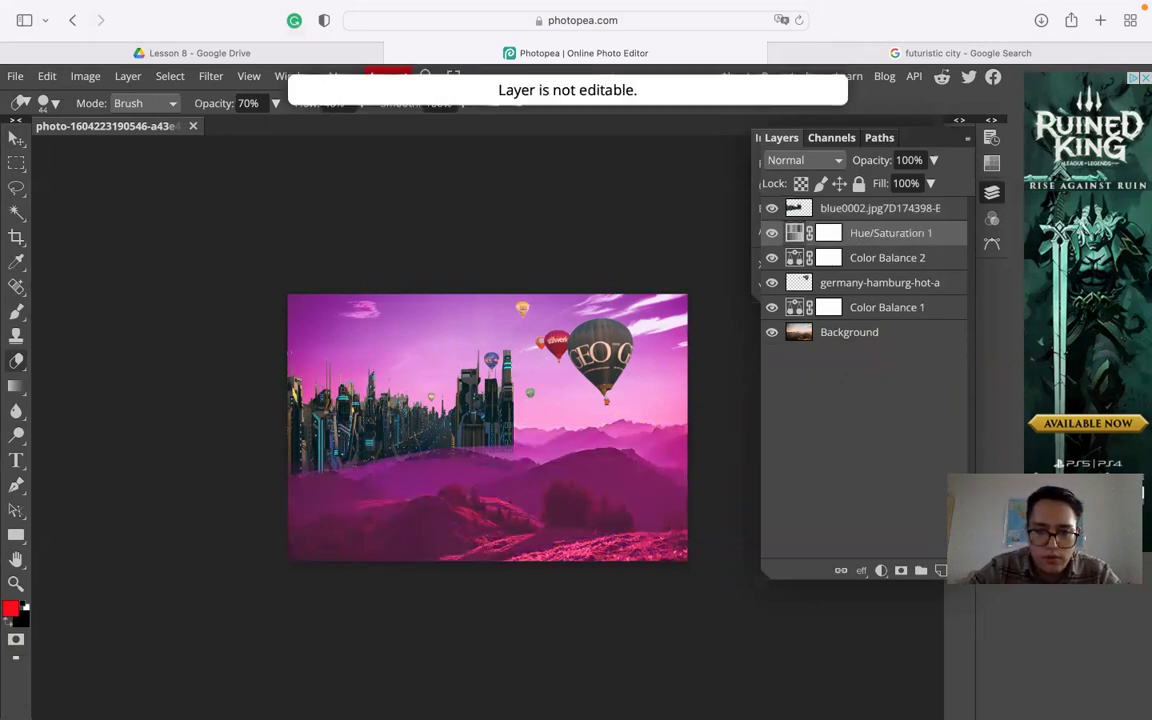
Select the city layer and set its opacity to 98%
{"action": "left_click", "coordinate": [799, 208]}
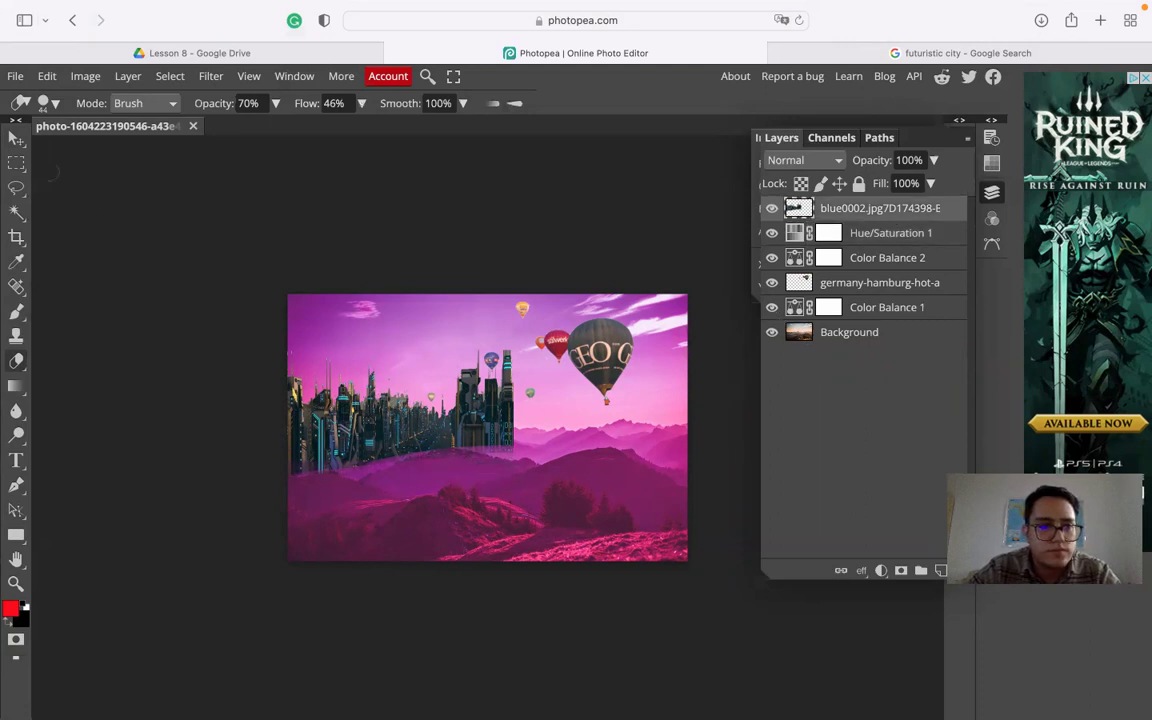
{"action": "left_click", "coordinate": [14, 139]}
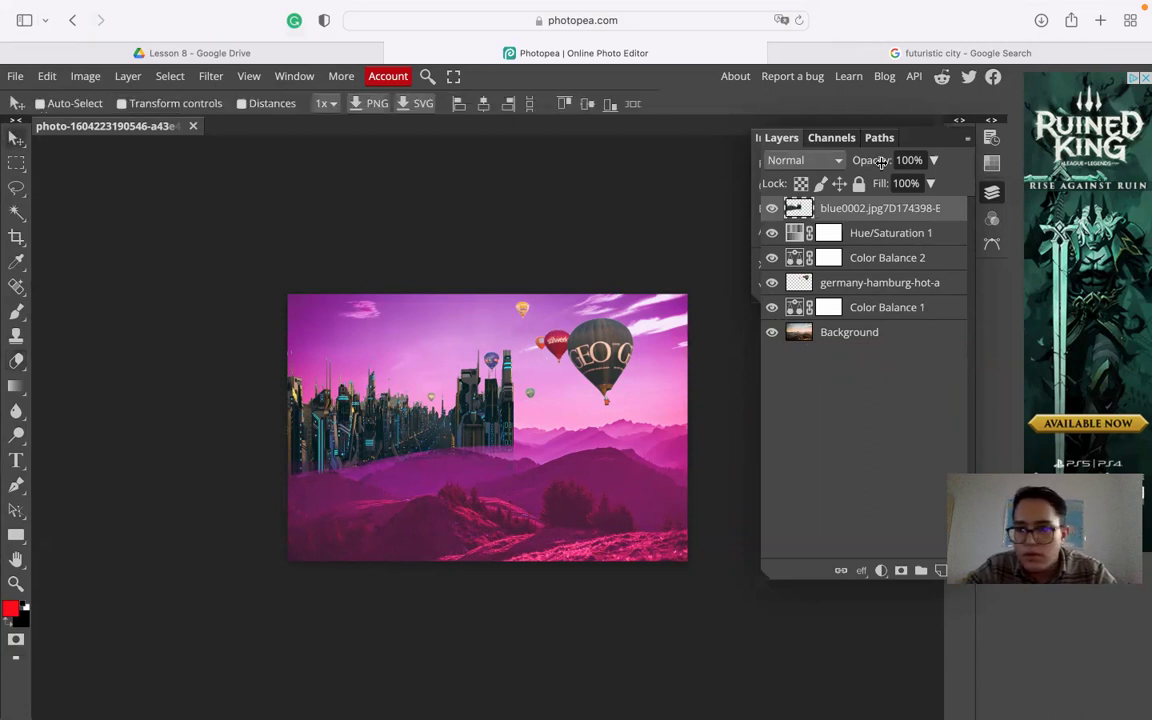
{"action": "left_click", "coordinate": [933, 160]}
{"action": "mouse_move", "coordinate": [913, 185]}
{"action": "left_mouse_down"}
{"action": "mouse_move", "coordinate": [895, 184]}
{"action": "mouse_move", "coordinate": [931, 184]}
{"action": "left_mouse_up"}
{"action": "double_click", "coordinate": [883, 209]}
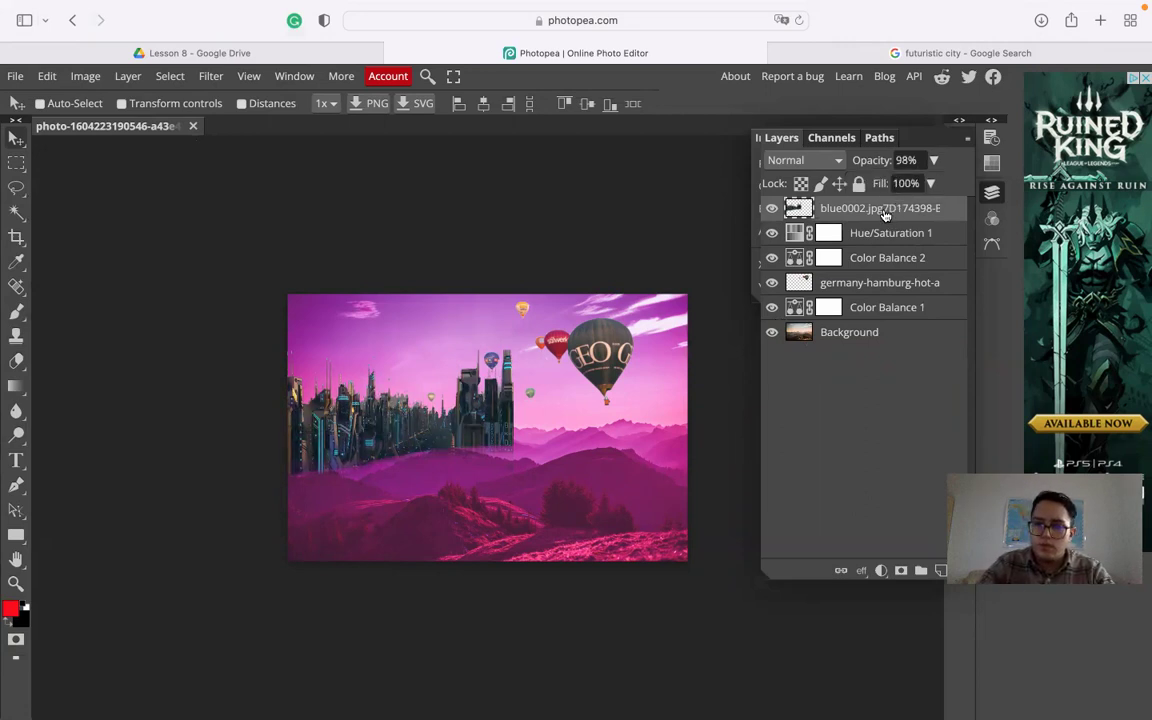
{"action": "left_click", "coordinate": [900, 219]}
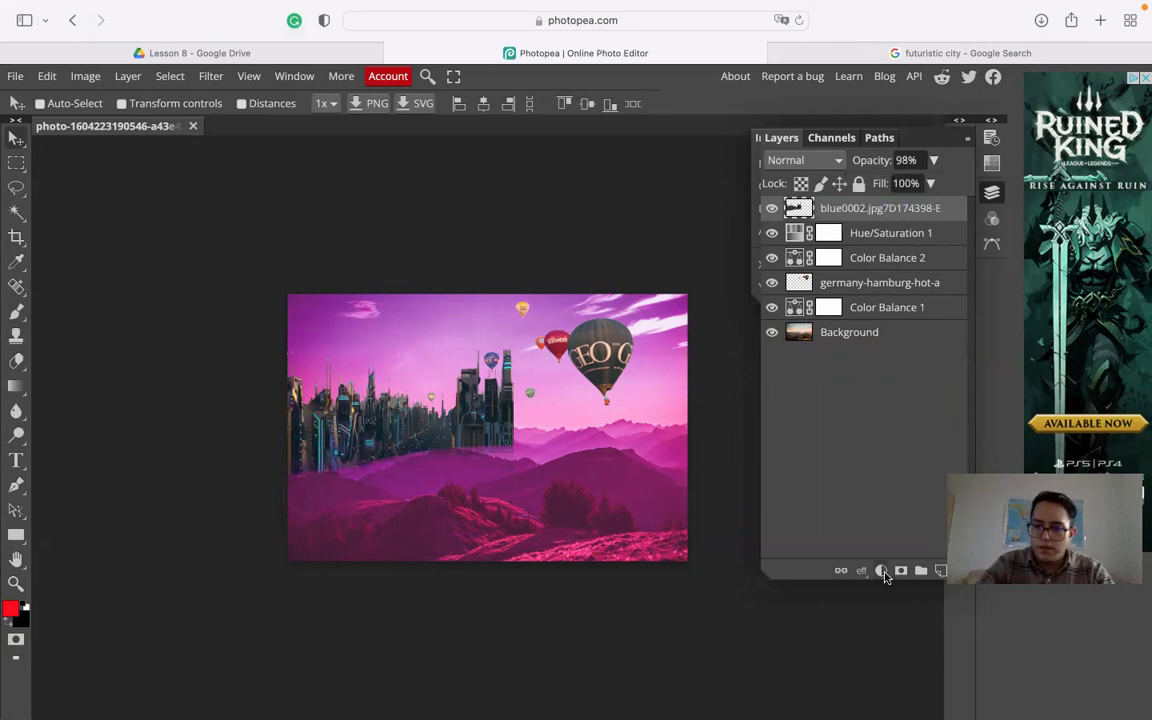
Add a Color Balance adjustment layer above the city layer and shift its green level towards magenta
{"action": "left_click", "coordinate": [881, 570]}
{"action": "left_click", "coordinate": [915, 313]}
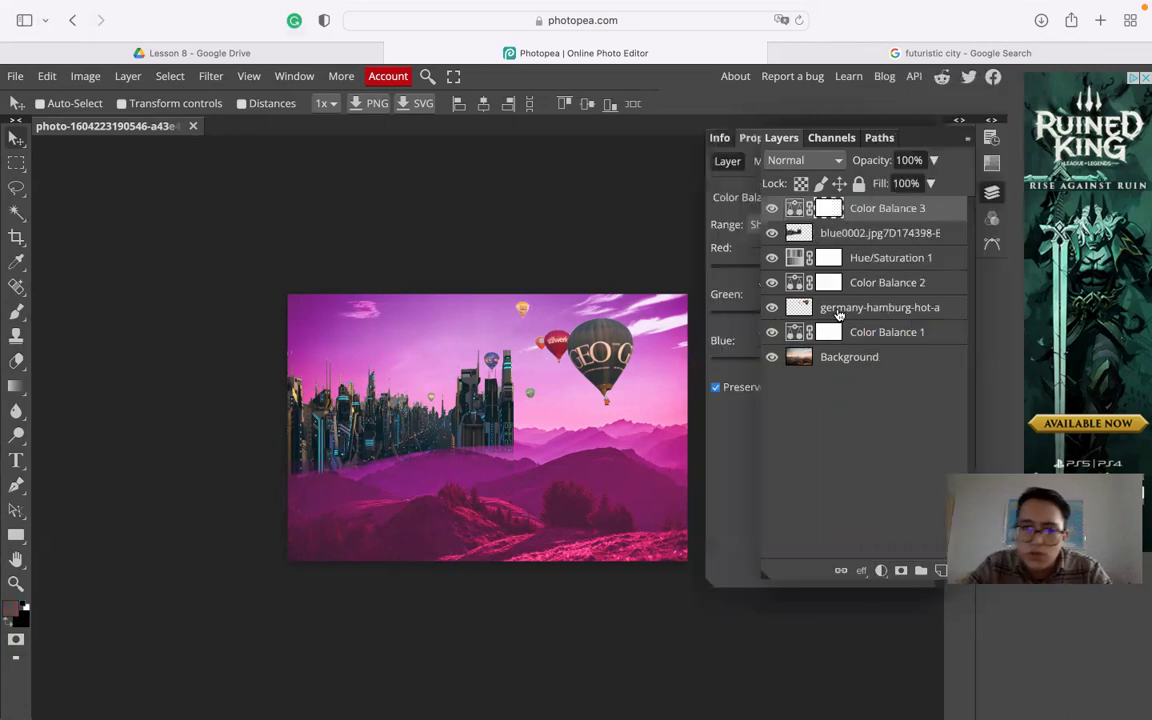
{"action": "left_click", "coordinate": [727, 314]}
{"action": "left_click_drag", "start_coordinate": [749, 315], "coordinate": [735, 313]}
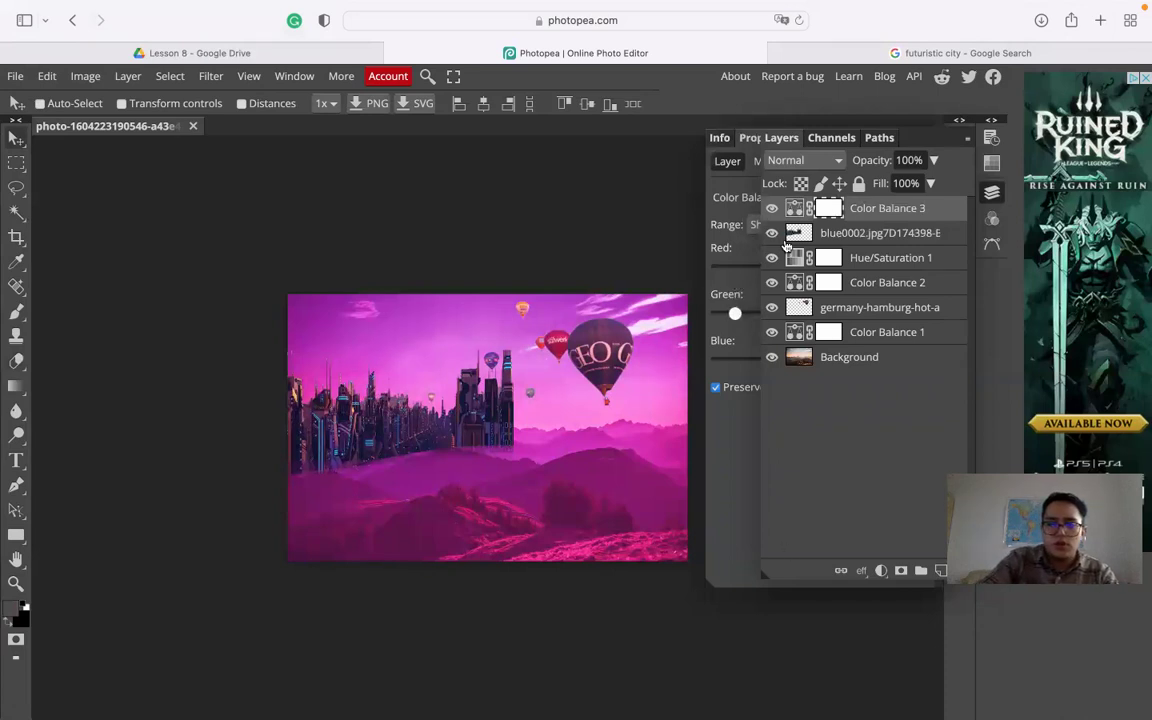
{"action": "left_click", "coordinate": [963, 143]}
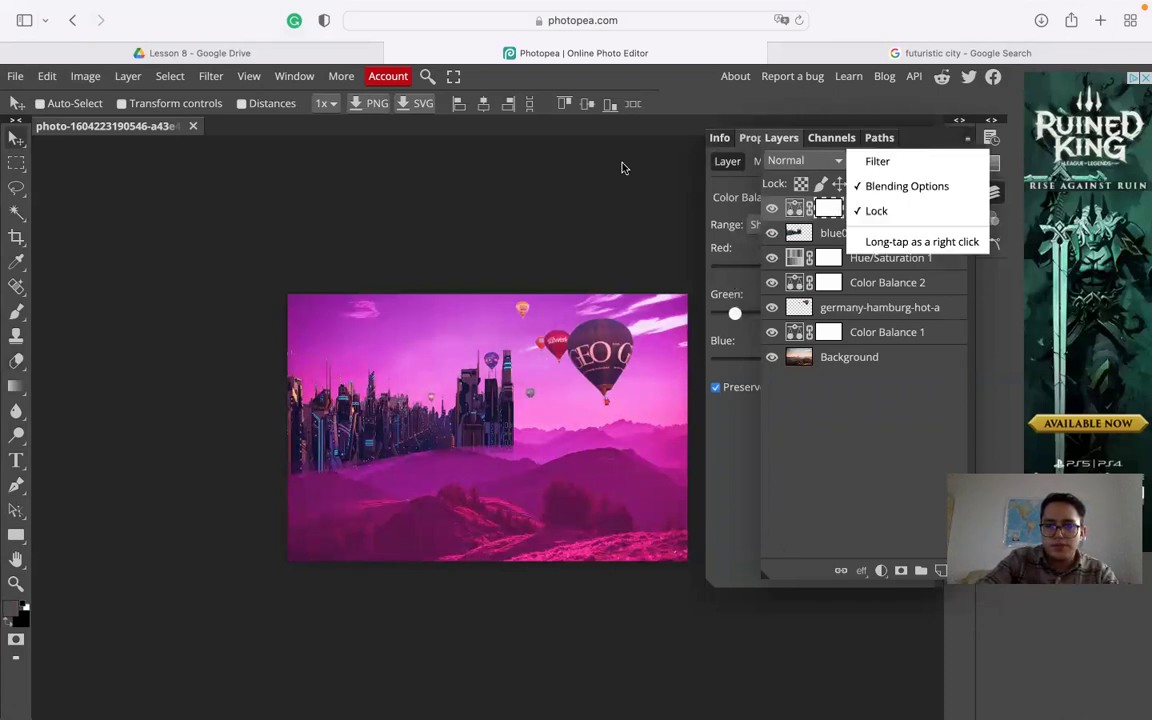
{"action": "left_click", "coordinate": [963, 128]}
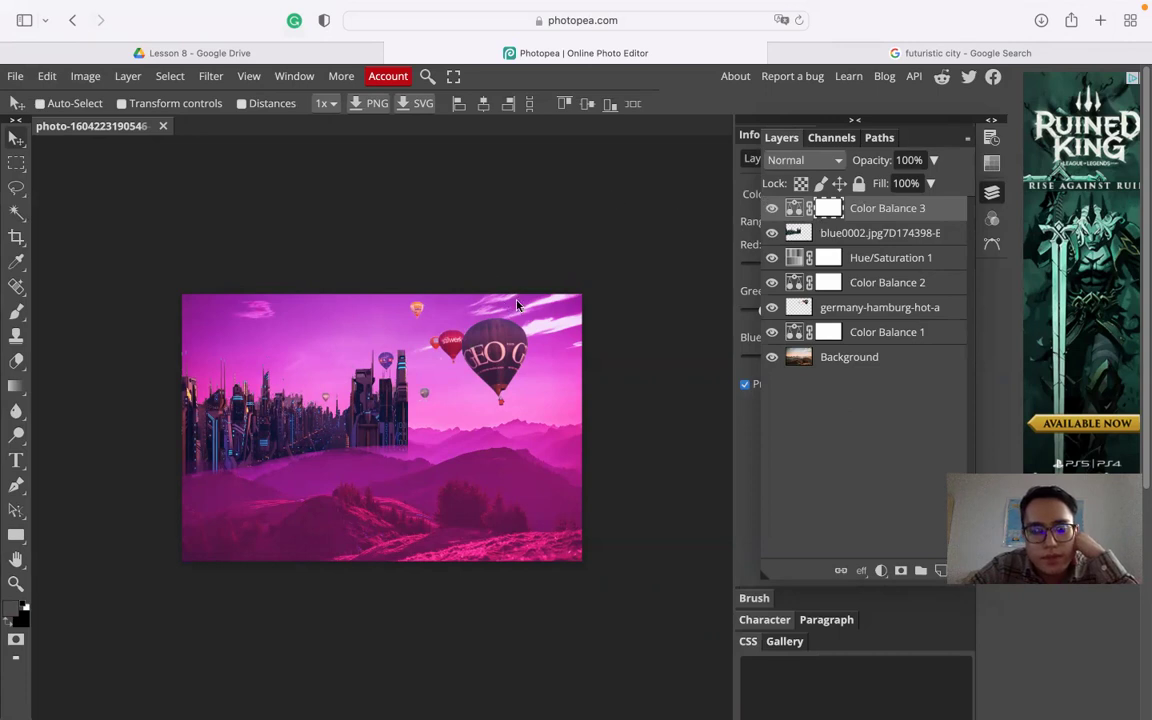
Hide the city layer and toggle the visibility of Color Balance 3 off and on
{"action": "left_click", "coordinate": [812, 232]}
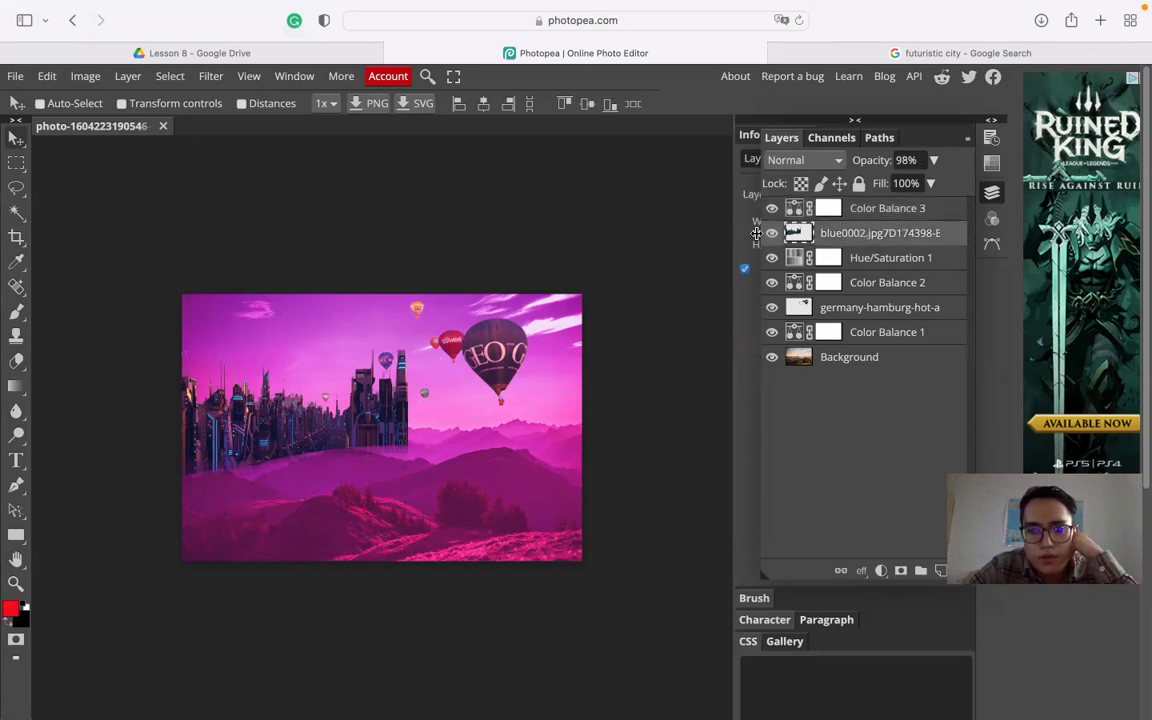
{"action": "left_click", "coordinate": [771, 232]}
{"action": "left_click", "coordinate": [771, 209]}
{"action": "left_click", "coordinate": [771, 210]}
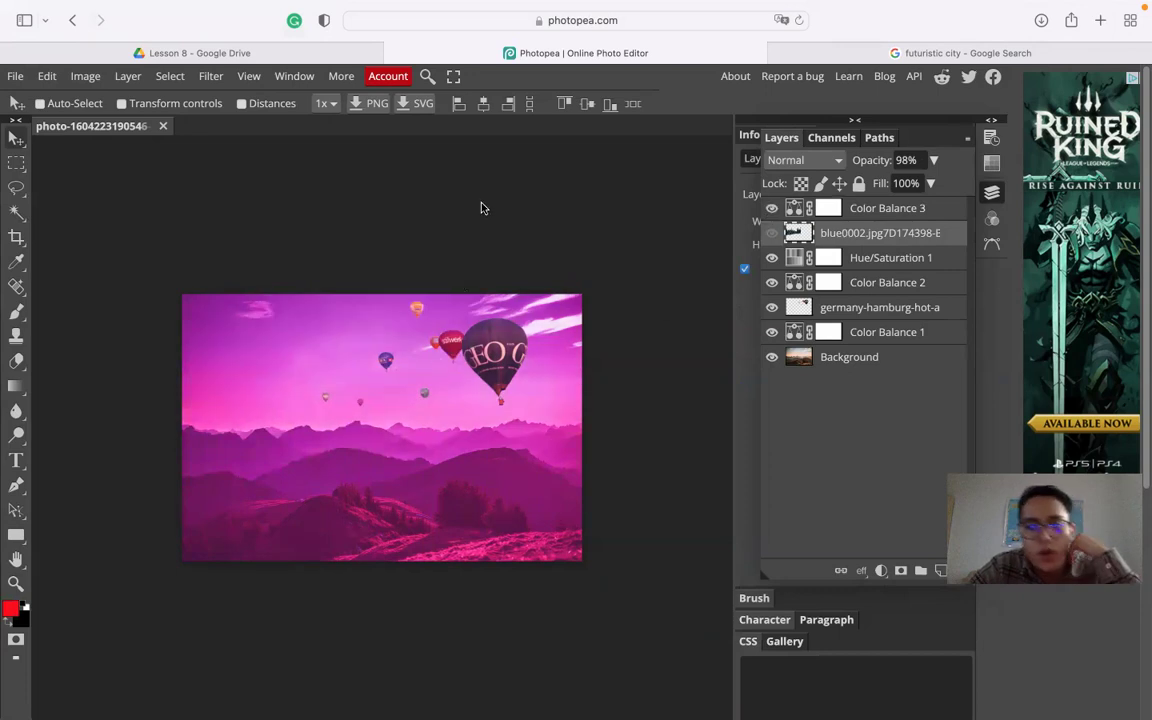
Switch to the PowerPoint lesson, review the photo-editing tasks on slides 3 and 4, and return to Photopea
{"action": "key", "text": "ctrl+Left"}
{"action": "key", "text": "ctrl+Right"}
{"action": "key", "text": "ctrl+Right"}
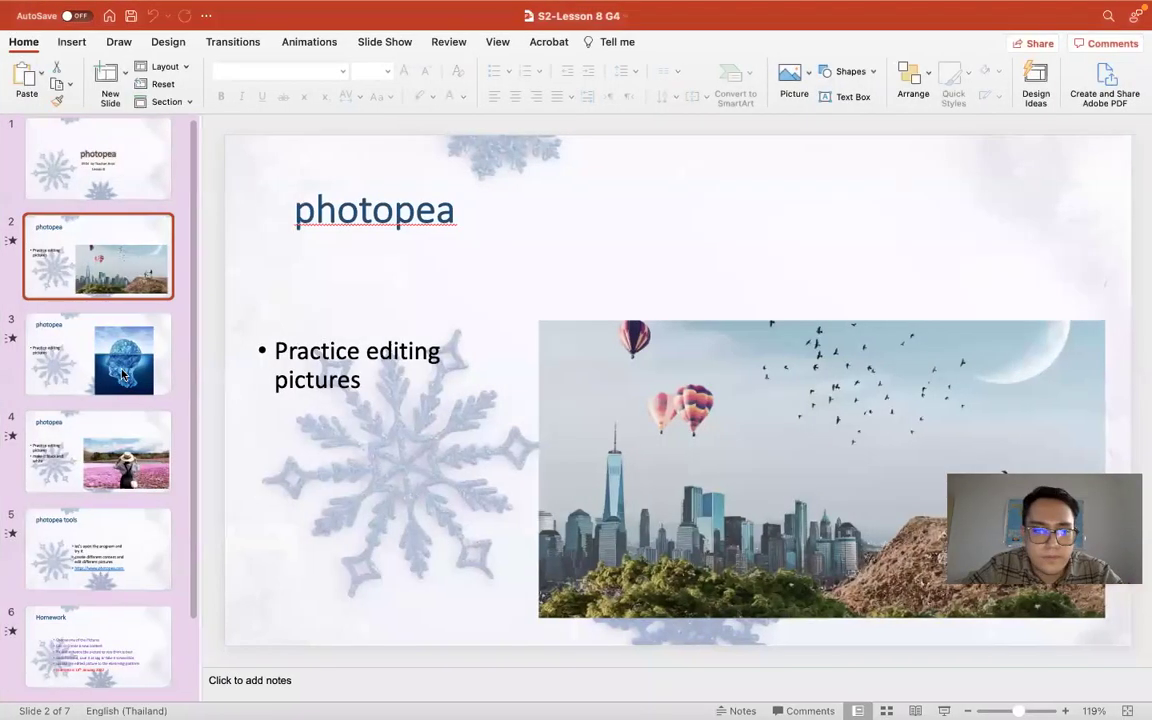
{"action": "left_click", "coordinate": [119, 364]}
{"action": "left_click", "coordinate": [153, 486]}
{"action": "left_click", "coordinate": [791, 480]}
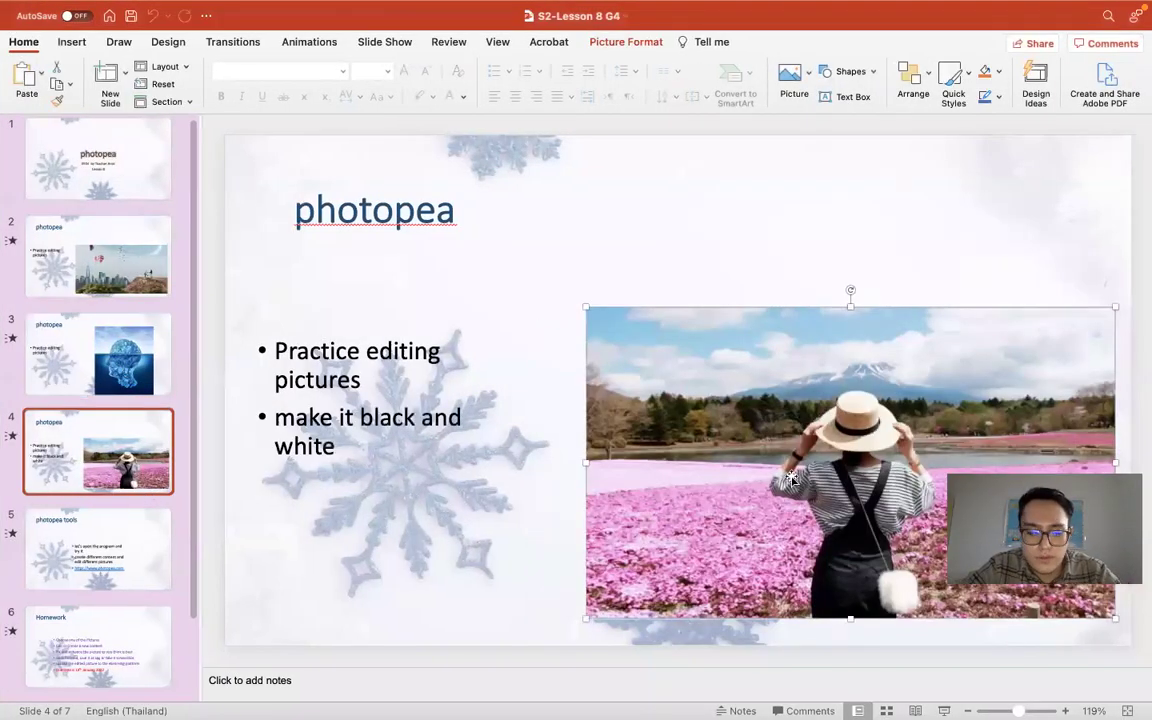
{"action": "key", "text": "ctrl+Left"}
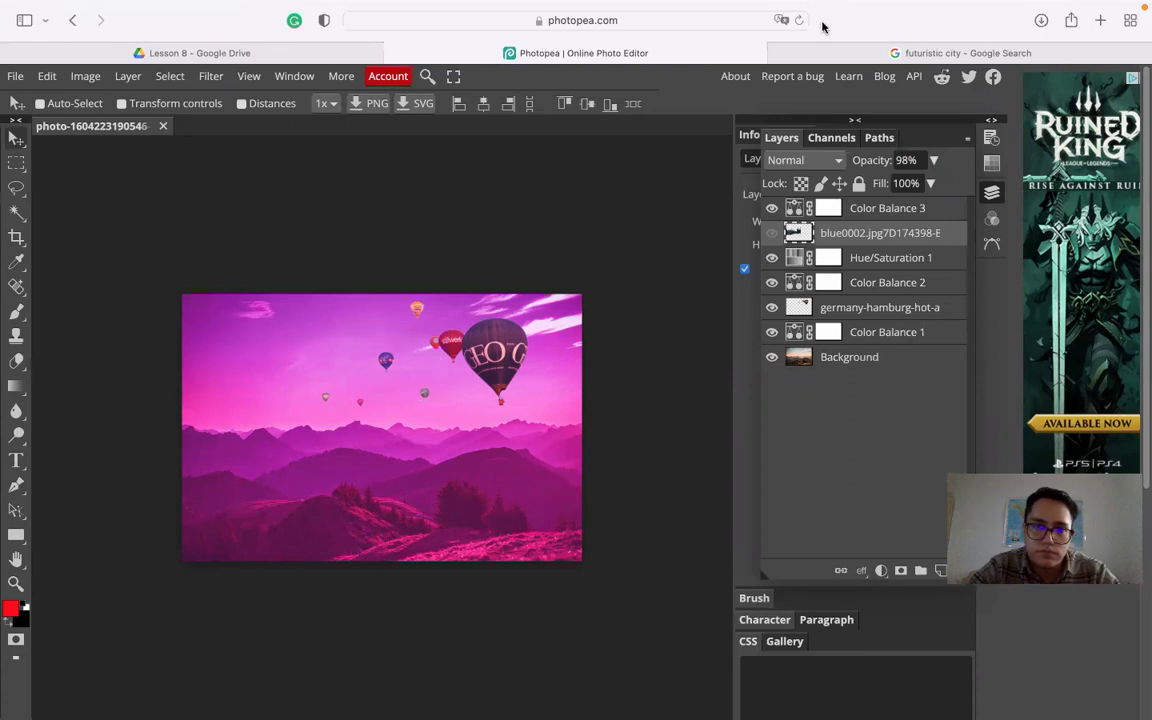
Close the mountain landscape document without saving it
{"action": "left_click", "coordinate": [162, 126]}
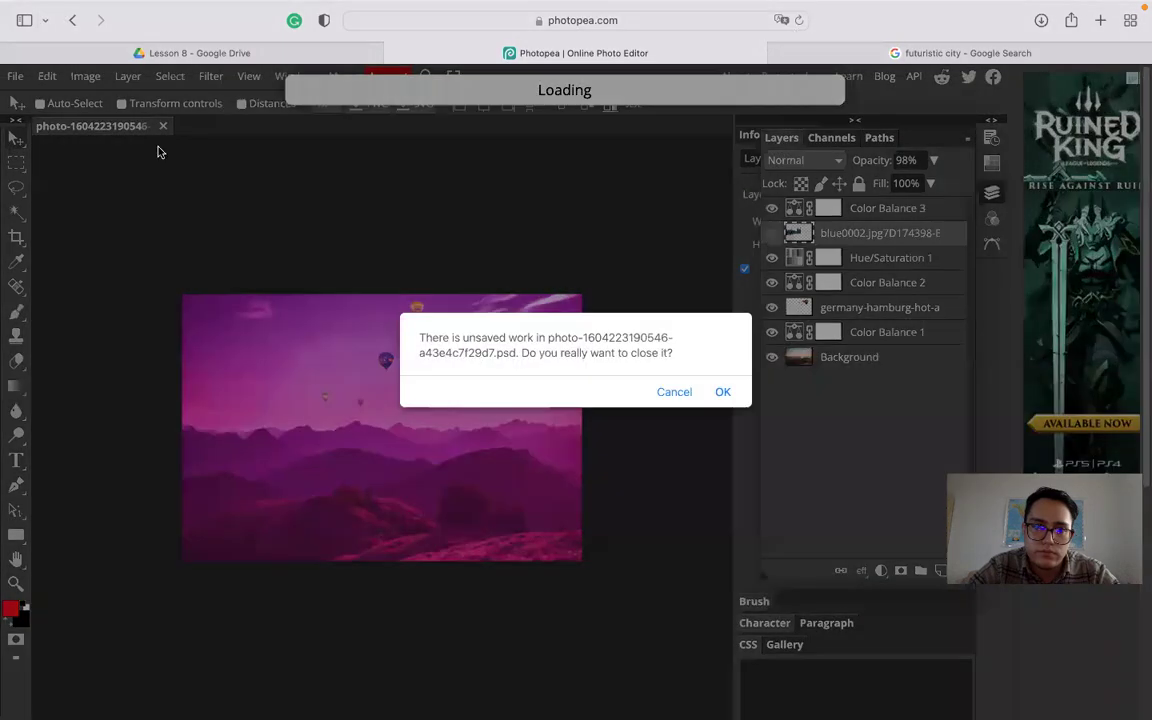
{"action": "left_click", "coordinate": [722, 392]}
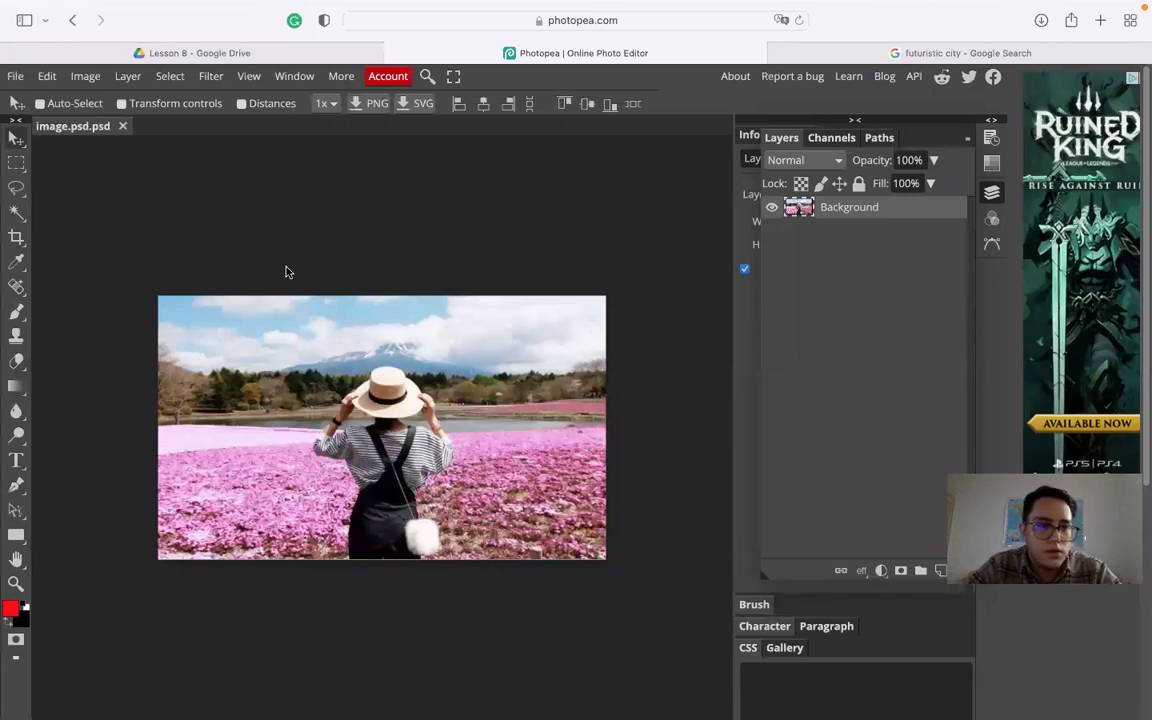
{"action": "left_click", "coordinate": [881, 570]}
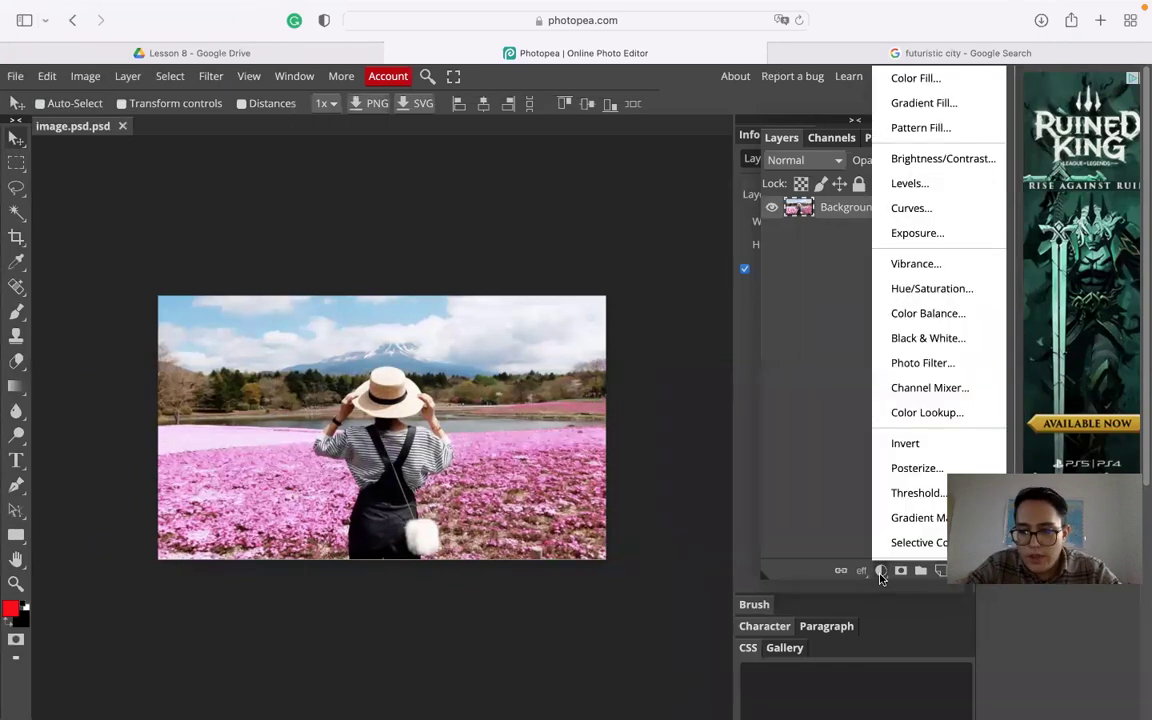
{"action": "left_click", "coordinate": [943, 159]}
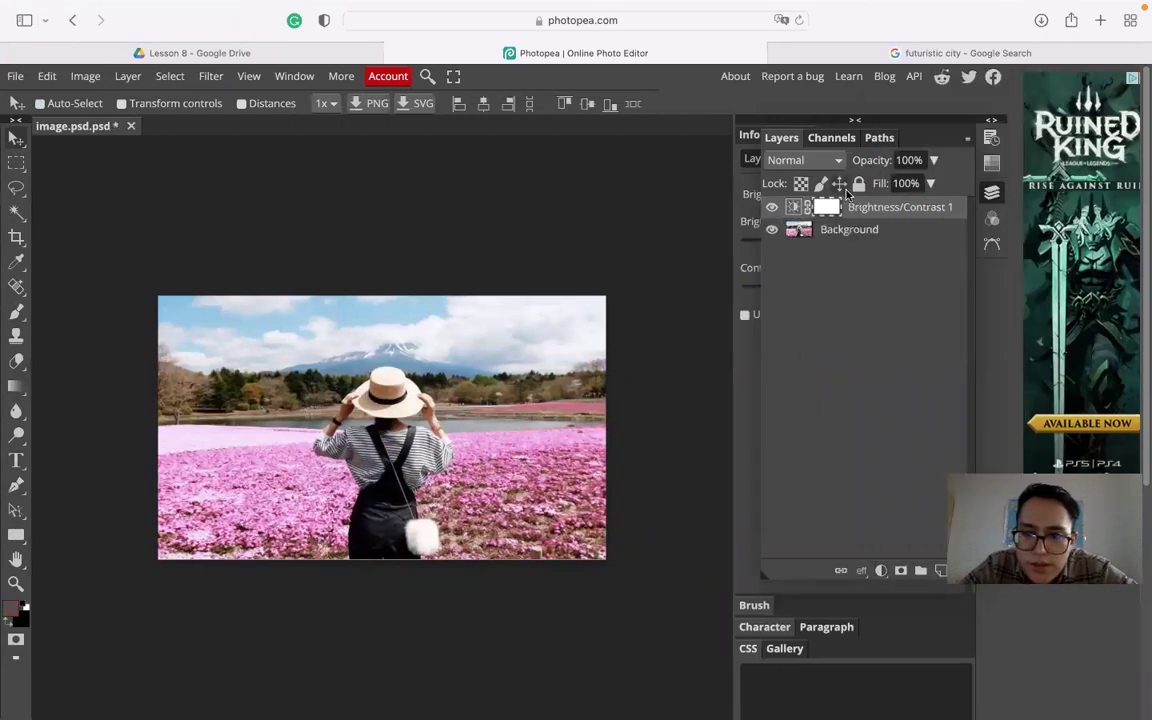
{"action": "left_click", "coordinate": [792, 208]}
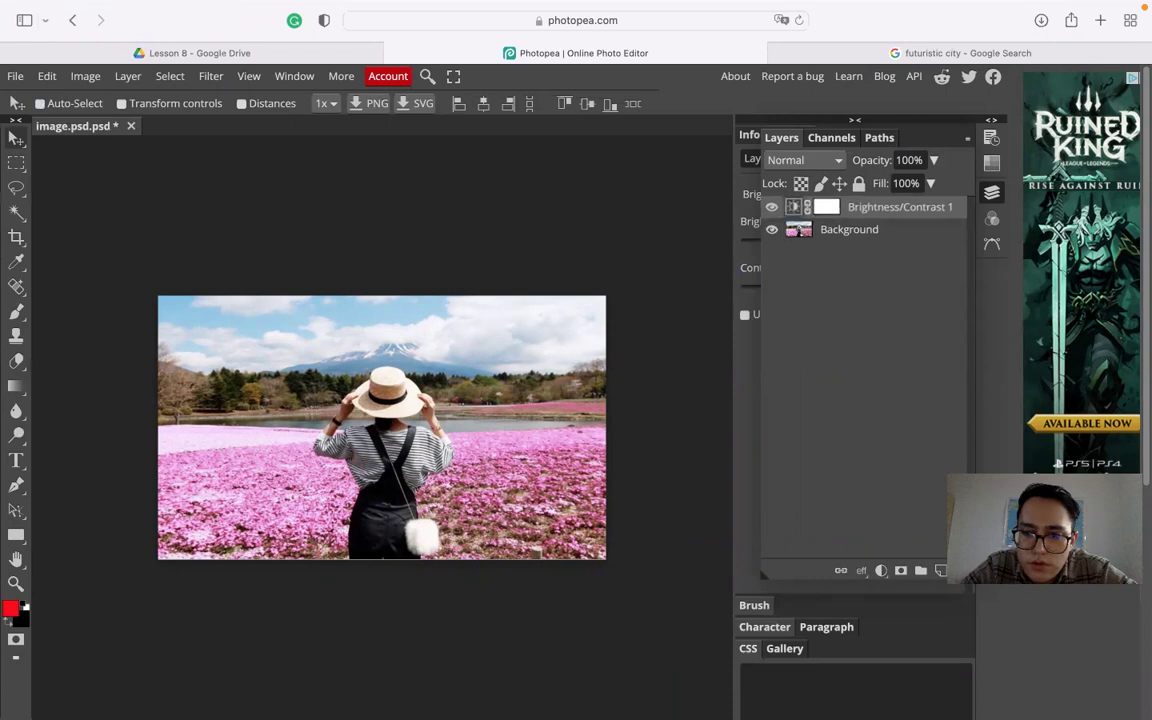
{"action": "key", "text": "Delete"}
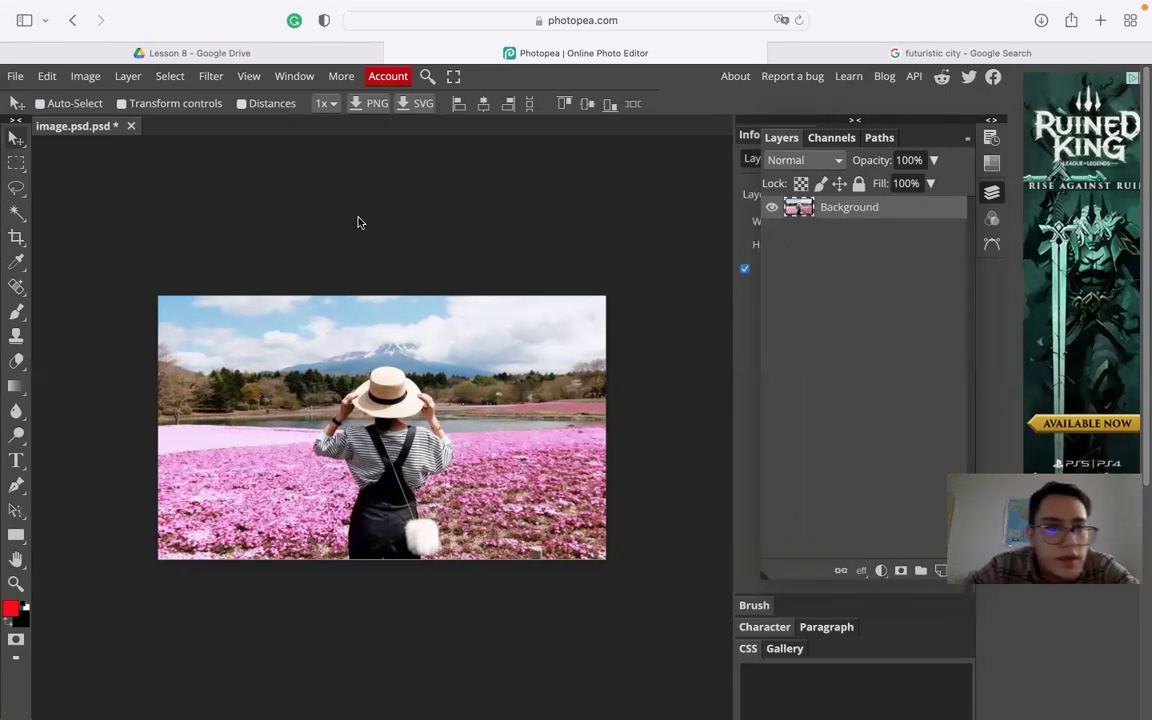
Start a Black & White adjustment on the Background layer and move its dialog clear of the photo
{"action": "left_click", "coordinate": [212, 77]}
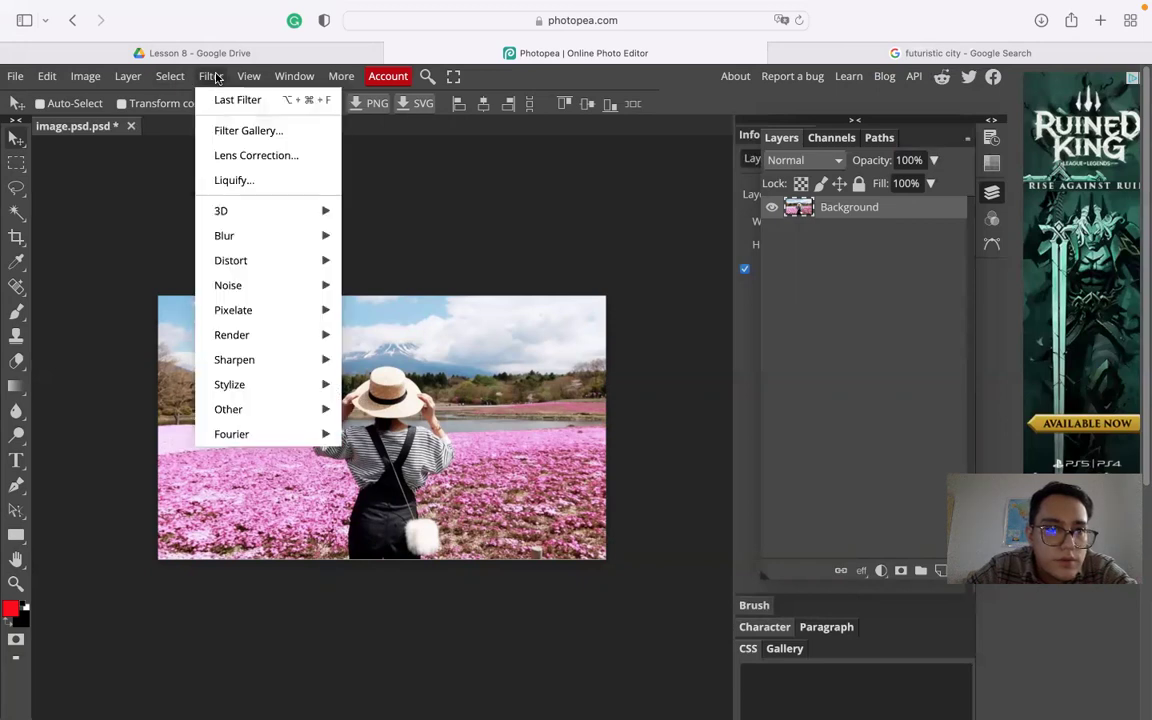
{"action": "mouse_move", "coordinate": [125, 79]}
{"action": "mouse_move", "coordinate": [86, 77]}
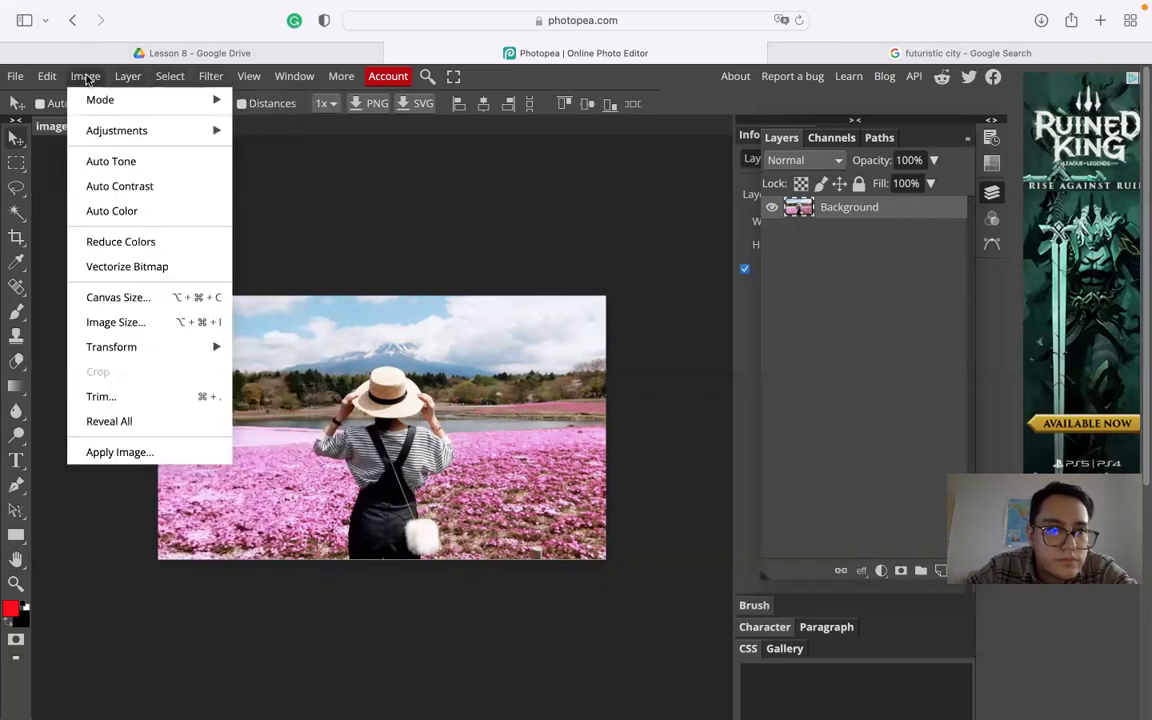
{"action": "mouse_move", "coordinate": [180, 132]}
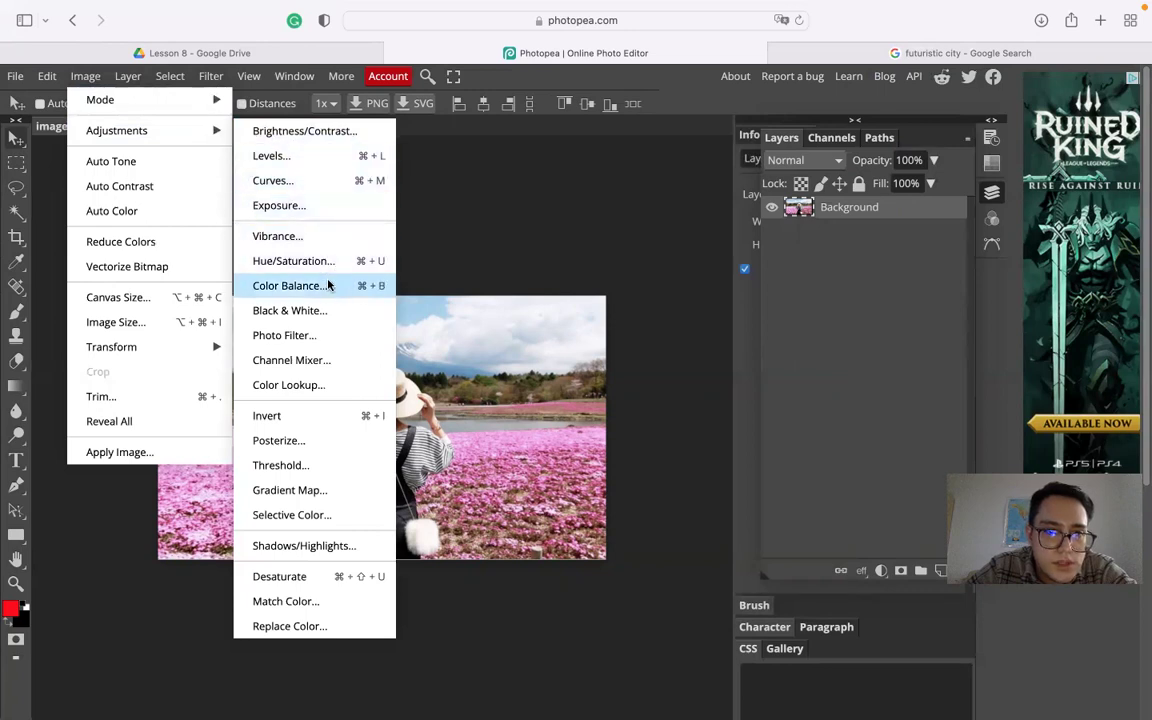
{"action": "left_click", "coordinate": [316, 311]}
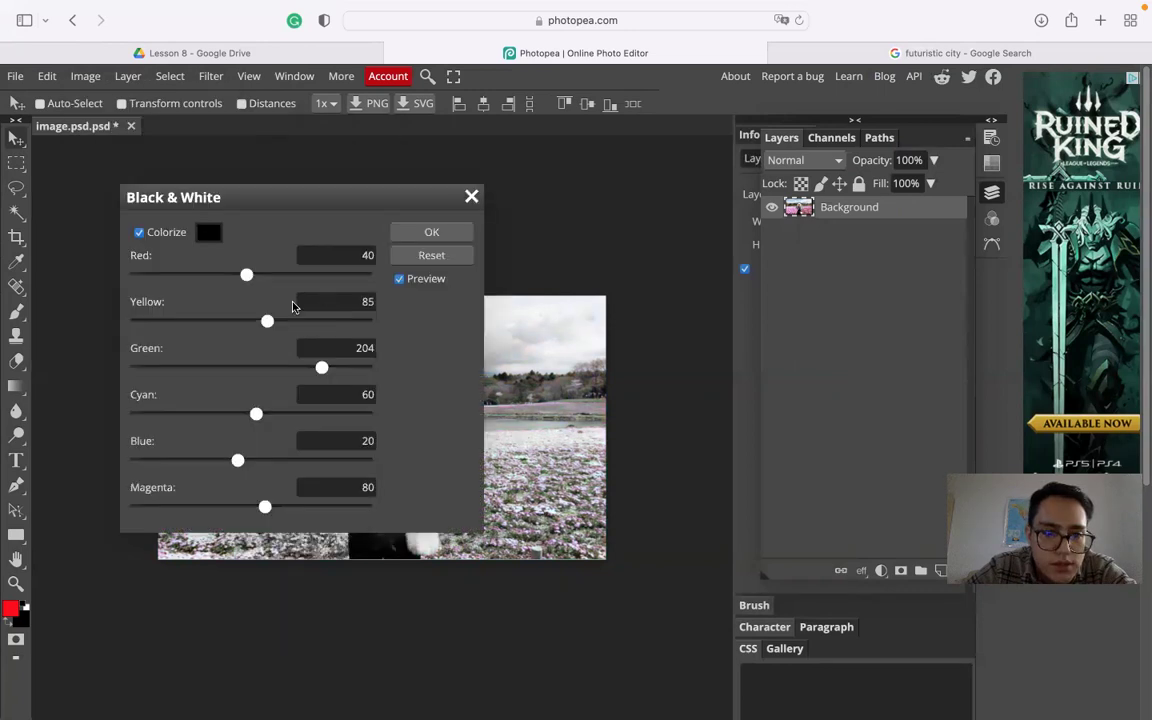
{"action": "left_click_drag", "start_coordinate": [301, 205], "coordinate": [893, 199]}
Lower the Red, Yellow, Green, Cyan and Blue levels to -200 and Magenta to its minimum
{"action": "left_click_drag", "start_coordinate": [807, 276], "coordinate": [690, 300]}
{"action": "mouse_move", "coordinate": [821, 327]}
{"action": "left_mouse_down"}
{"action": "mouse_move", "coordinate": [686, 329]}
{"action": "mouse_move", "coordinate": [859, 325]}
{"action": "mouse_move", "coordinate": [842, 322]}
{"action": "left_mouse_up"}
{"action": "left_click_drag", "start_coordinate": [938, 346], "coordinate": [887, 372]}
{"action": "left_click_drag", "start_coordinate": [850, 413], "coordinate": [832, 461]}
{"action": "left_click_drag", "start_coordinate": [857, 506], "coordinate": [625, 508]}
{"action": "left_click_drag", "start_coordinate": [832, 459], "coordinate": [629, 478]}
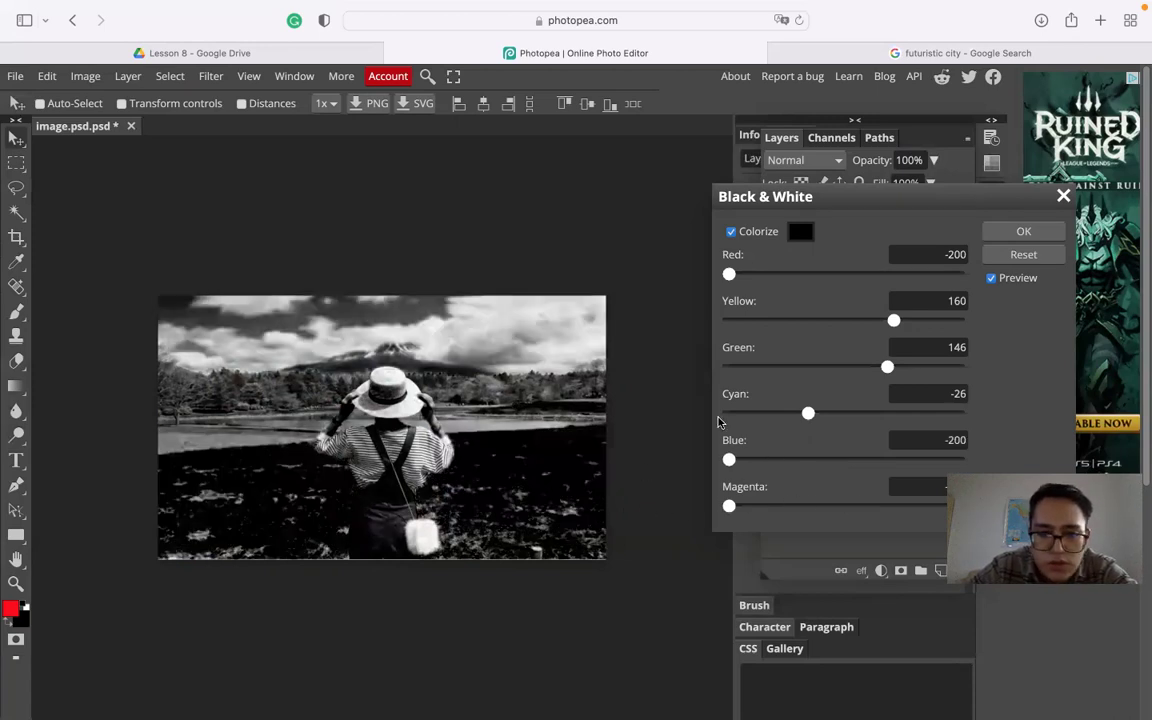
{"action": "left_click_drag", "start_coordinate": [807, 413], "coordinate": [609, 450]}
{"action": "left_click_drag", "start_coordinate": [791, 366], "coordinate": [724, 366]}
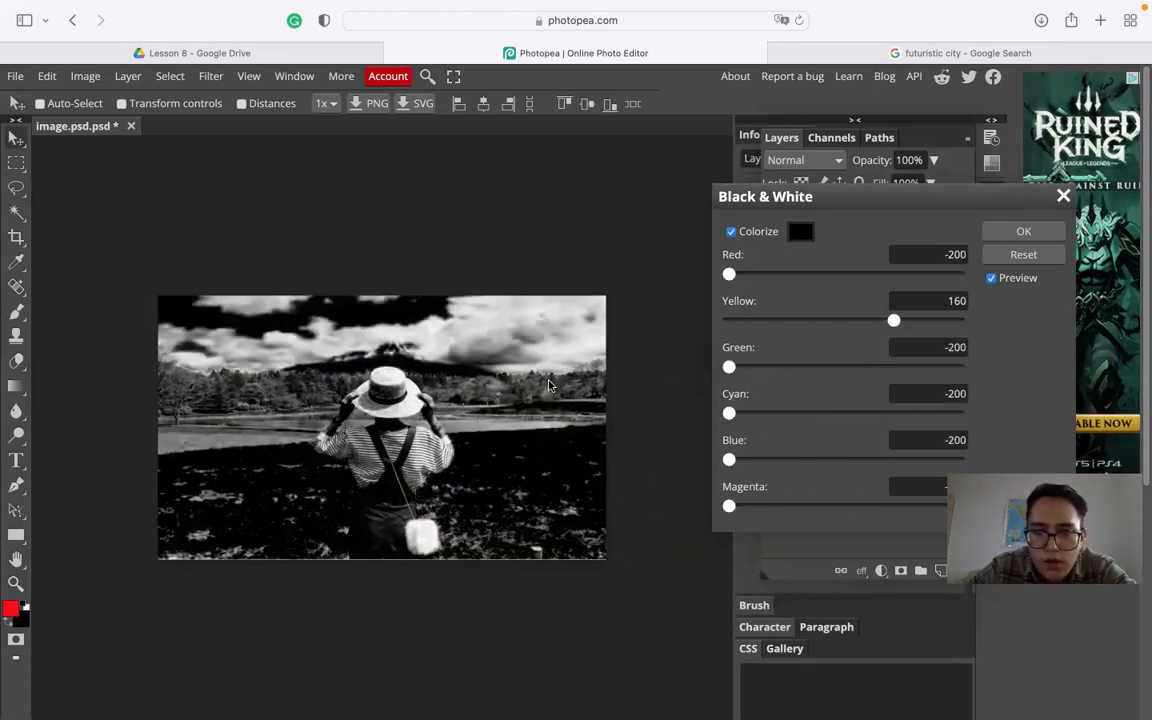
{"action": "left_click_drag", "start_coordinate": [771, 319], "coordinate": [724, 320]}
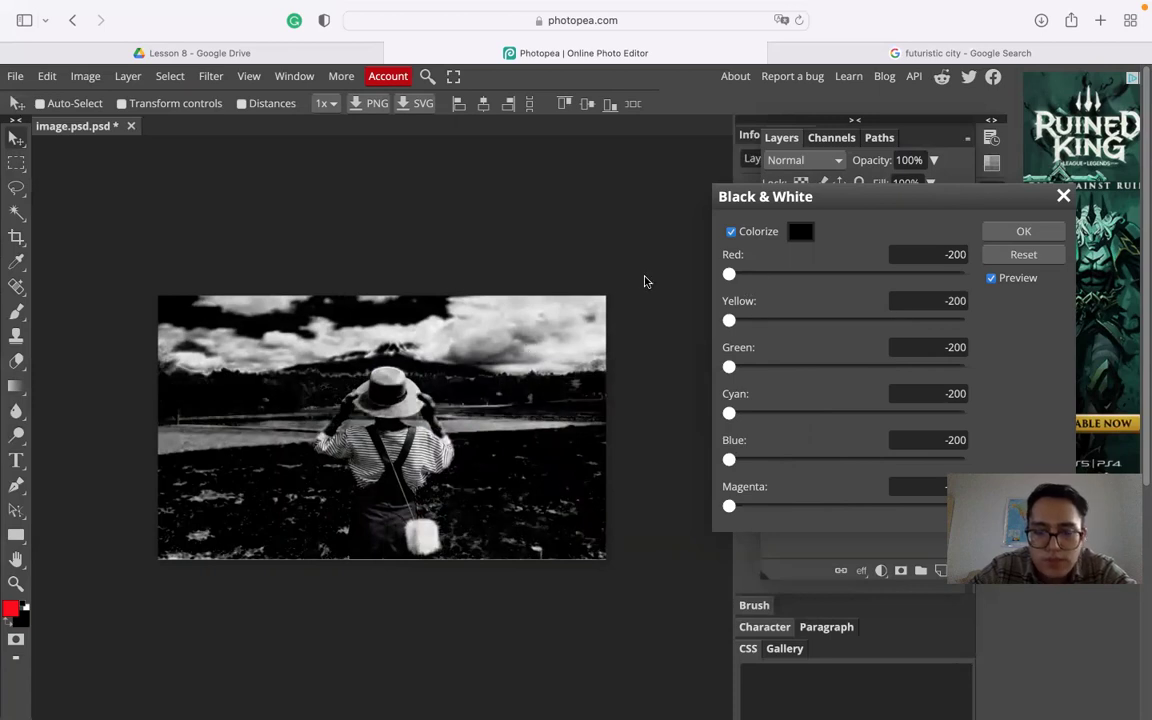
Set the Black & White levels to Red 105, Yellow -119, Green 6, Cyan 11 and Blue 9, raise Magenta, and apply the adjustment
{"action": "left_click", "coordinate": [866, 273]}
{"action": "left_click", "coordinate": [766, 321]}
{"action": "left_click", "coordinate": [823, 366]}
{"action": "left_click", "coordinate": [825, 412]}
{"action": "left_click", "coordinate": [825, 459]}
{"action": "left_click", "coordinate": [824, 459]}
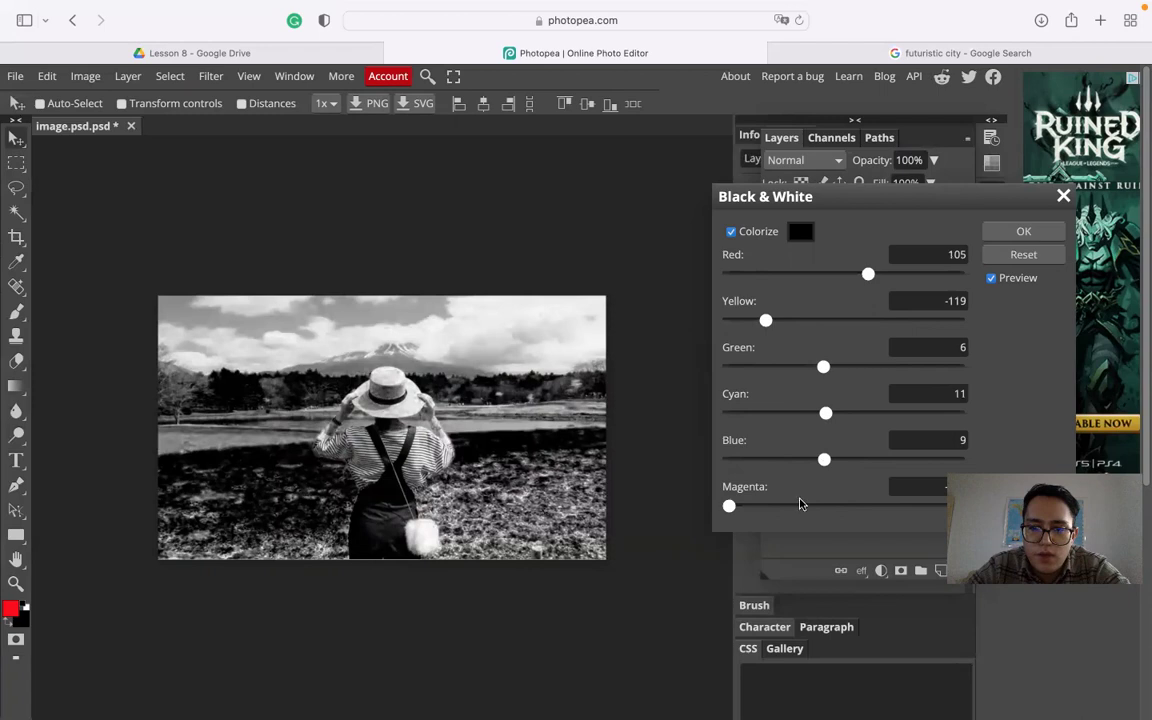
{"action": "left_click", "coordinate": [800, 505]}
{"action": "left_click", "coordinate": [1015, 232]}
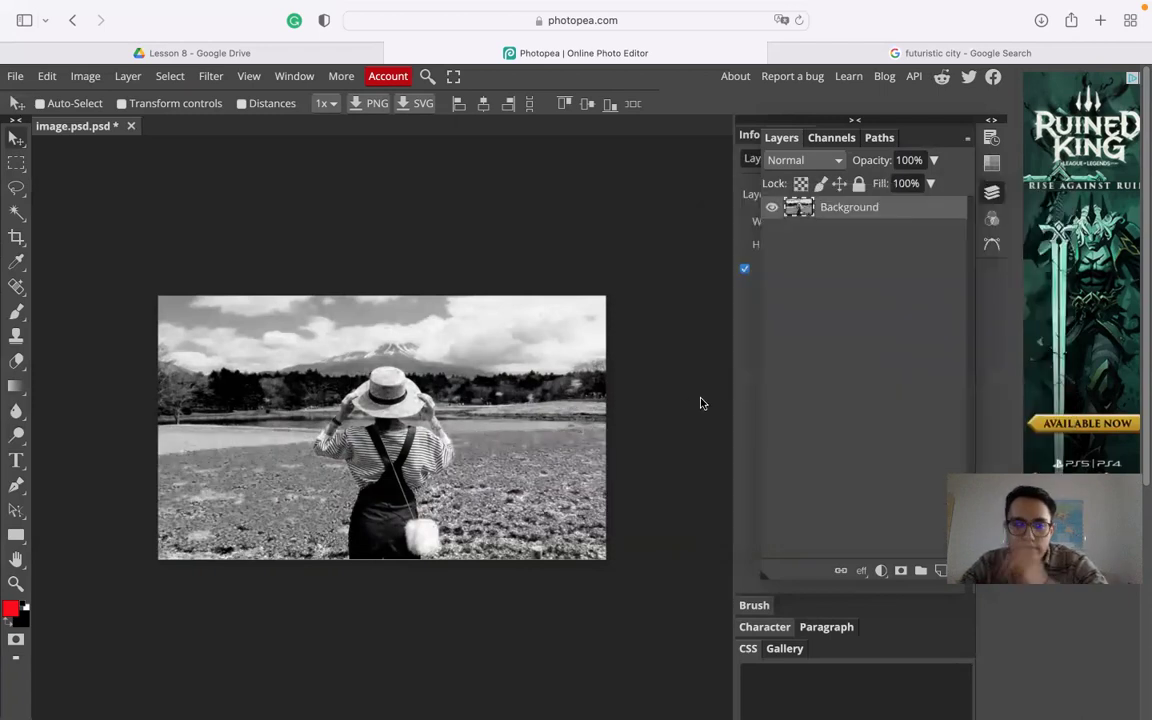
{"action": "key", "text": "ctrl+Right"}
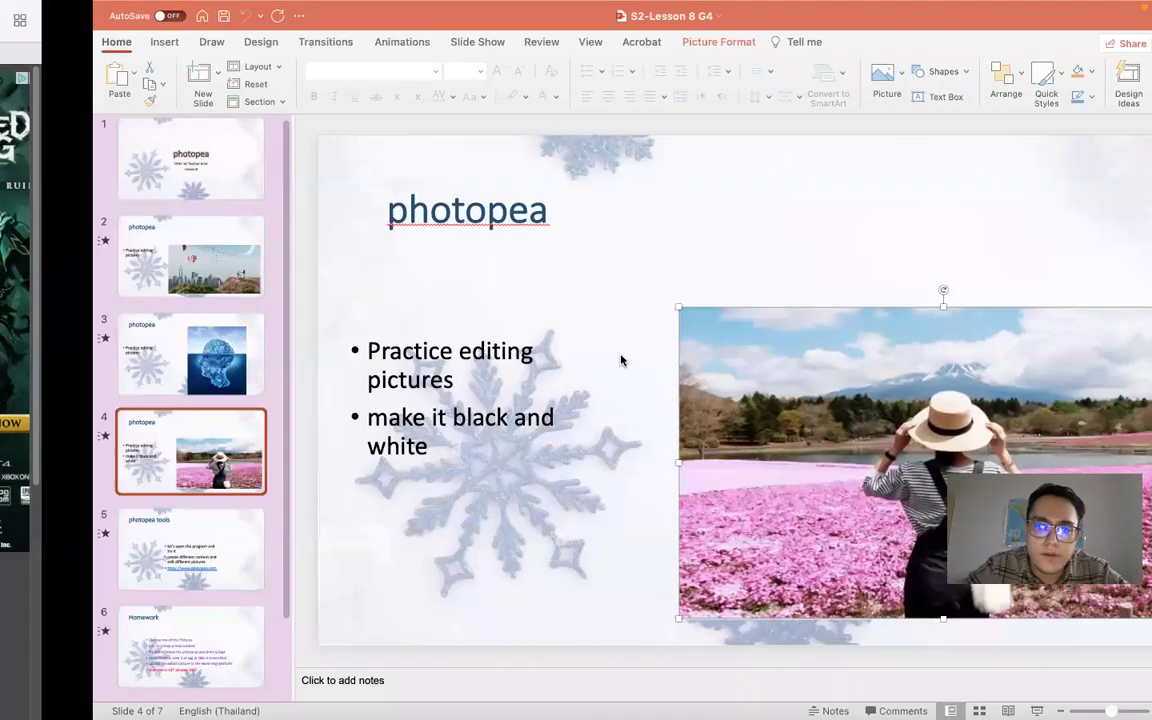
{"action": "key", "text": "ctrl+Left"}
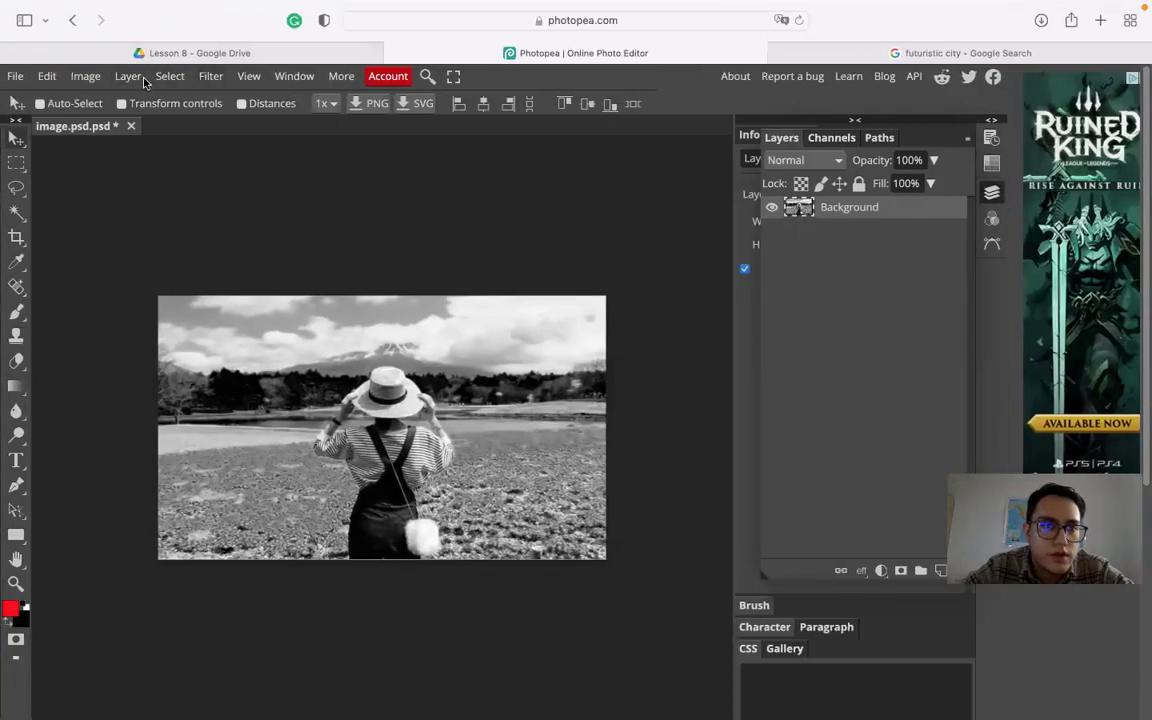
{"action": "left_click", "coordinate": [84, 77]}
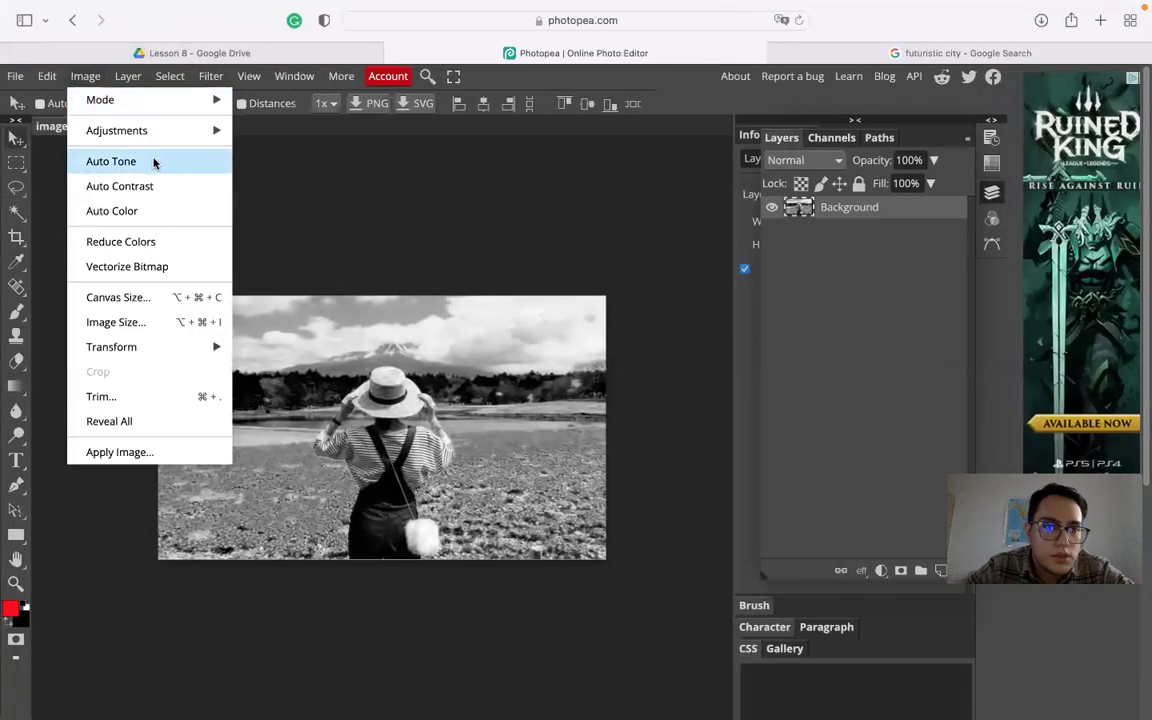
{"action": "mouse_move", "coordinate": [159, 137]}
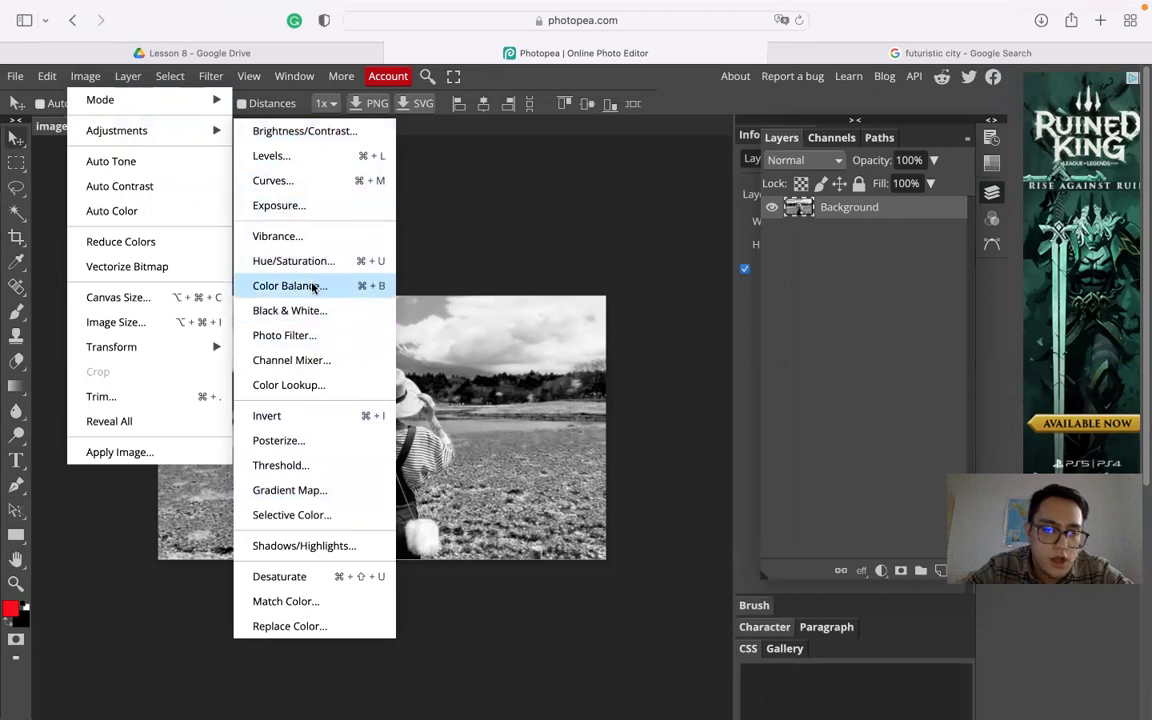
{"action": "left_click", "coordinate": [298, 310]}
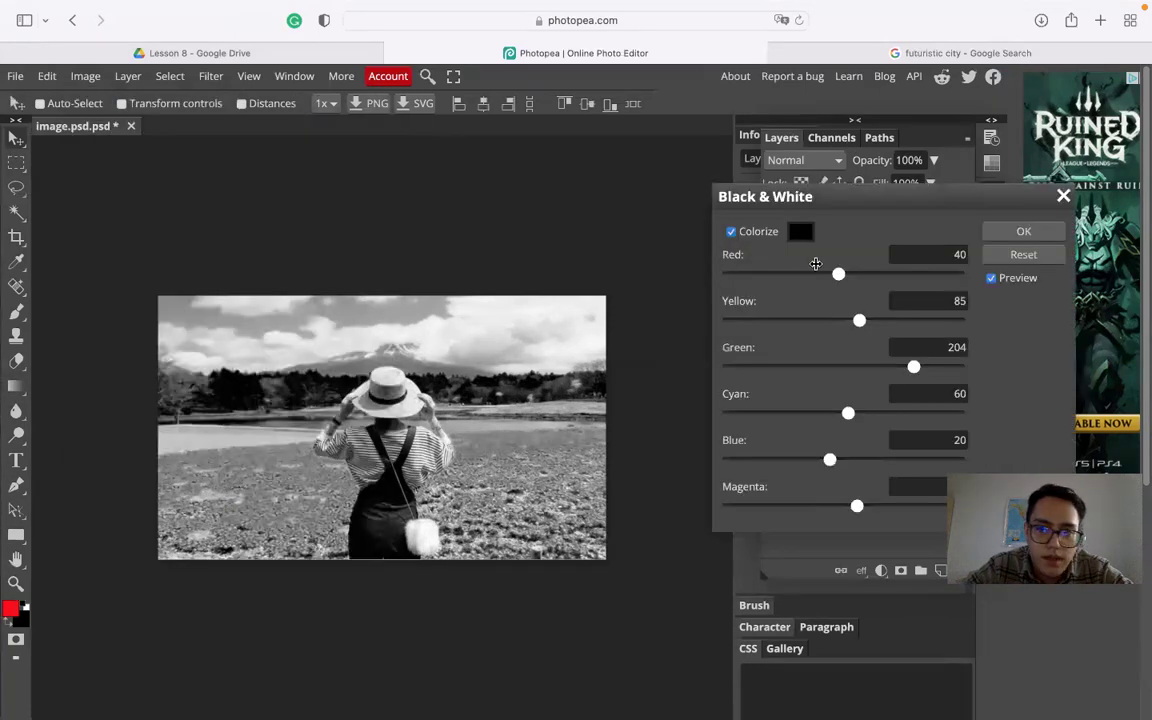
{"action": "left_click", "coordinate": [1062, 197]}
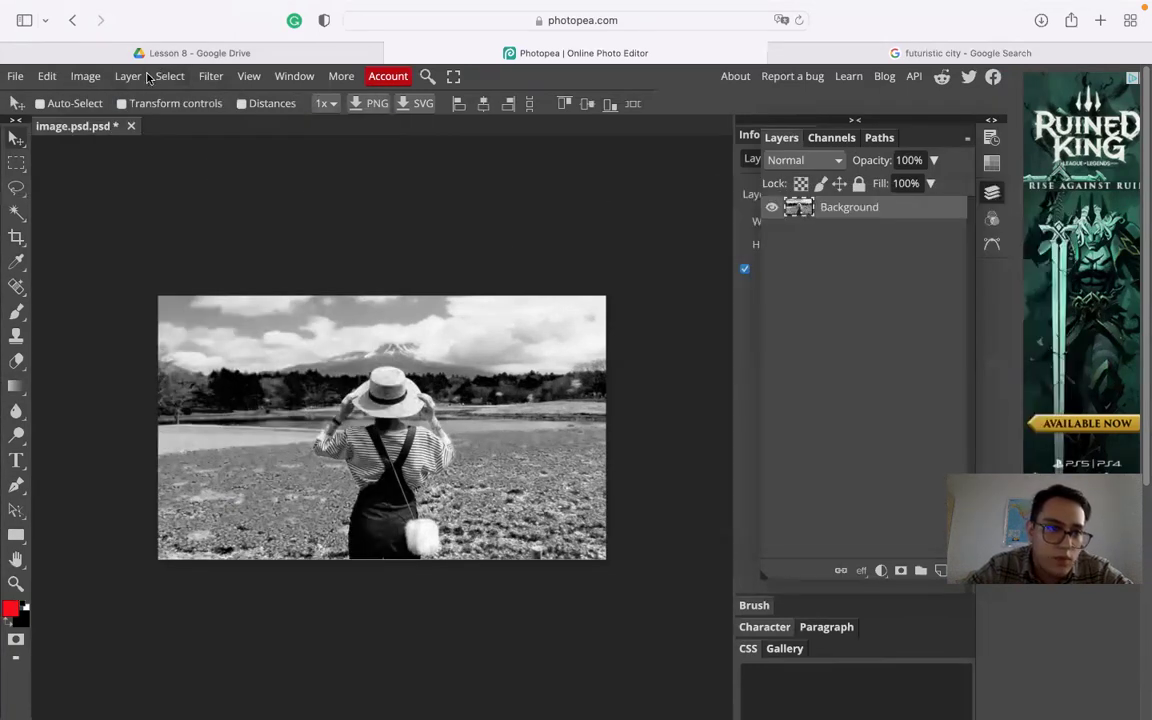
Try reshaping the RGB curve of the black-and-white photo with a Curves adjustment, reset it and discard the adjustment
{"action": "left_click", "coordinate": [84, 77]}
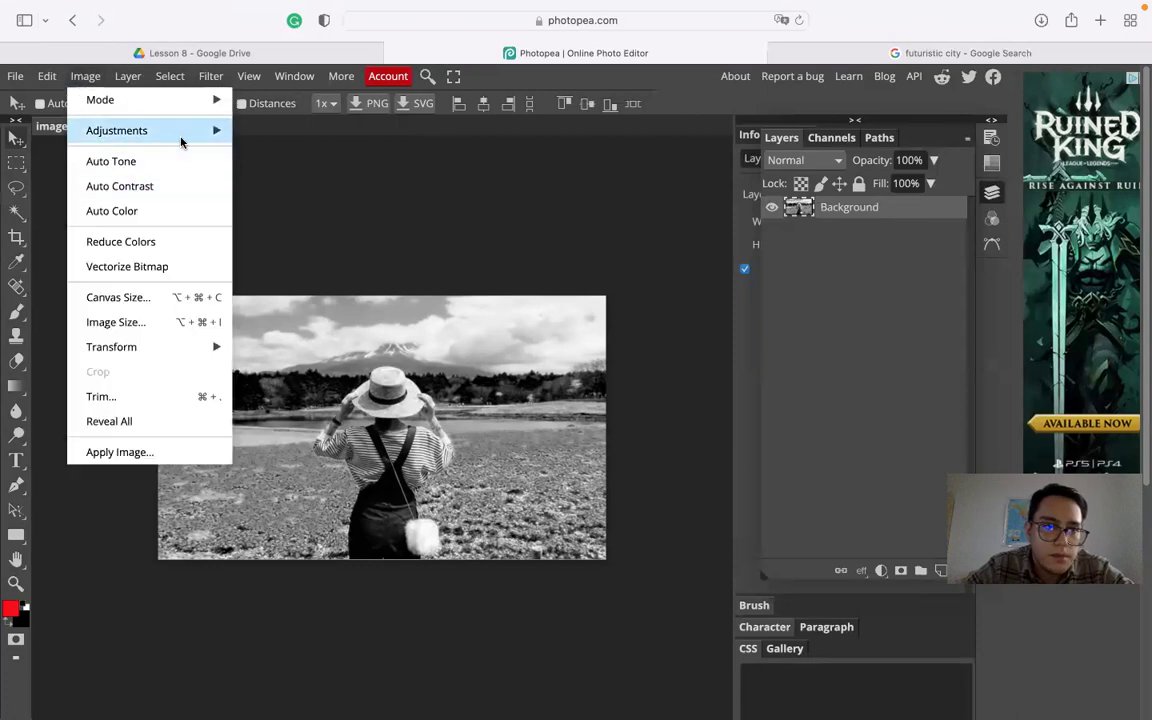
{"action": "left_click", "coordinate": [306, 183]}
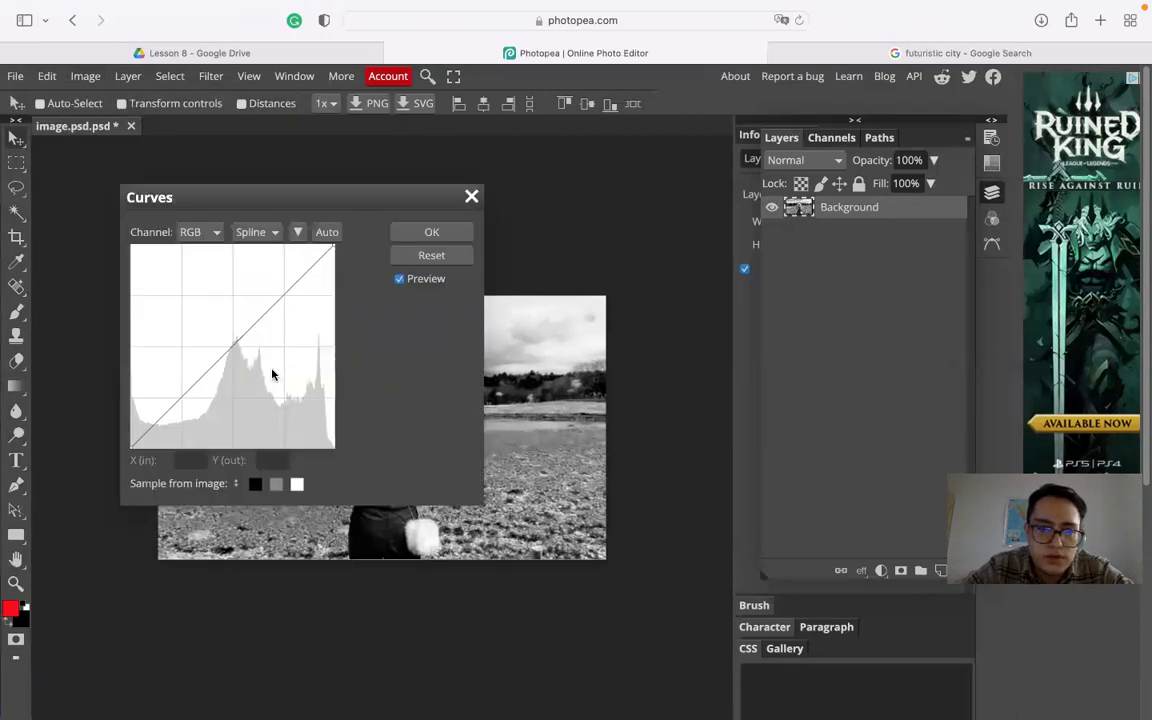
{"action": "left_click_drag", "start_coordinate": [195, 387], "coordinate": [244, 334]}
{"action": "left_click", "coordinate": [411, 257]}
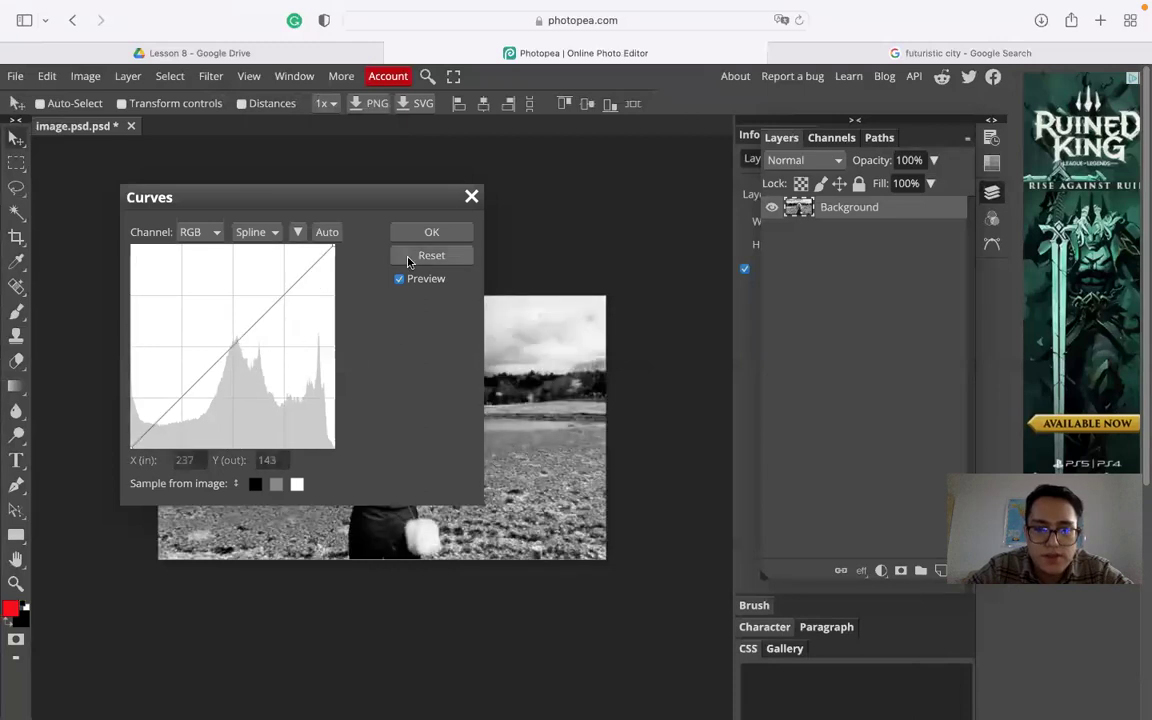
{"action": "left_click", "coordinate": [471, 196]}
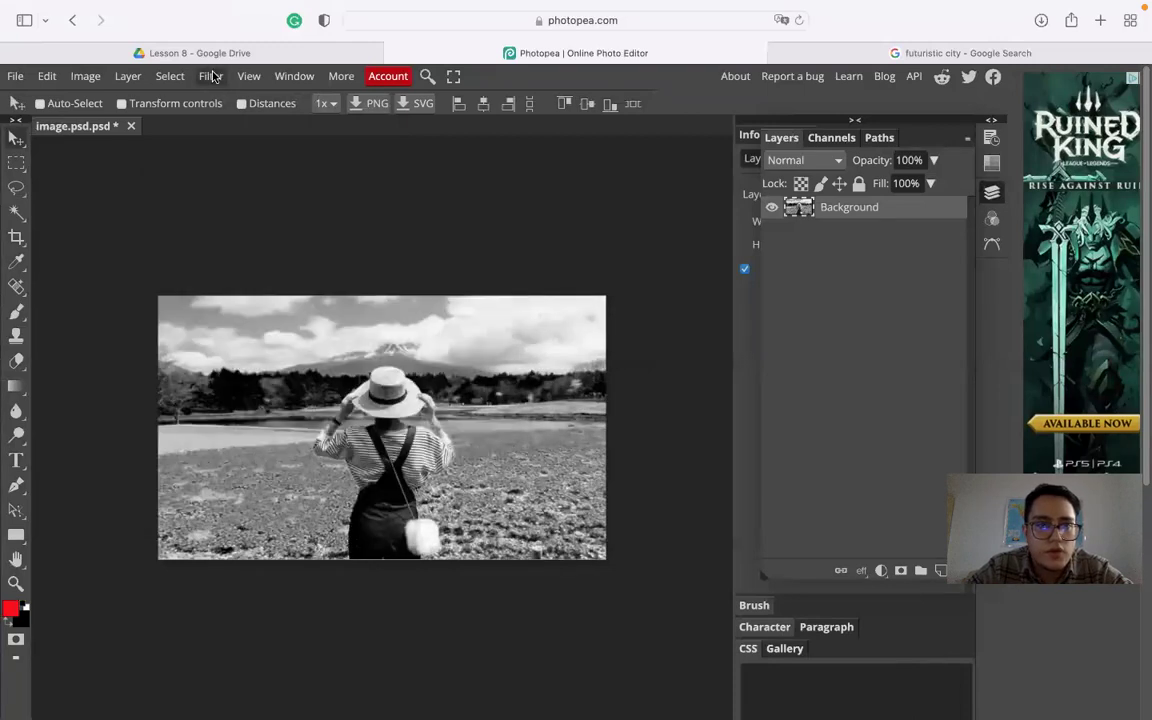
Try a higher hue and saturation on the black-and-white photo, discard the adjustment, and restore the photo's original colours
{"action": "left_click", "coordinate": [127, 76]}
{"action": "left_click", "coordinate": [85, 76]}
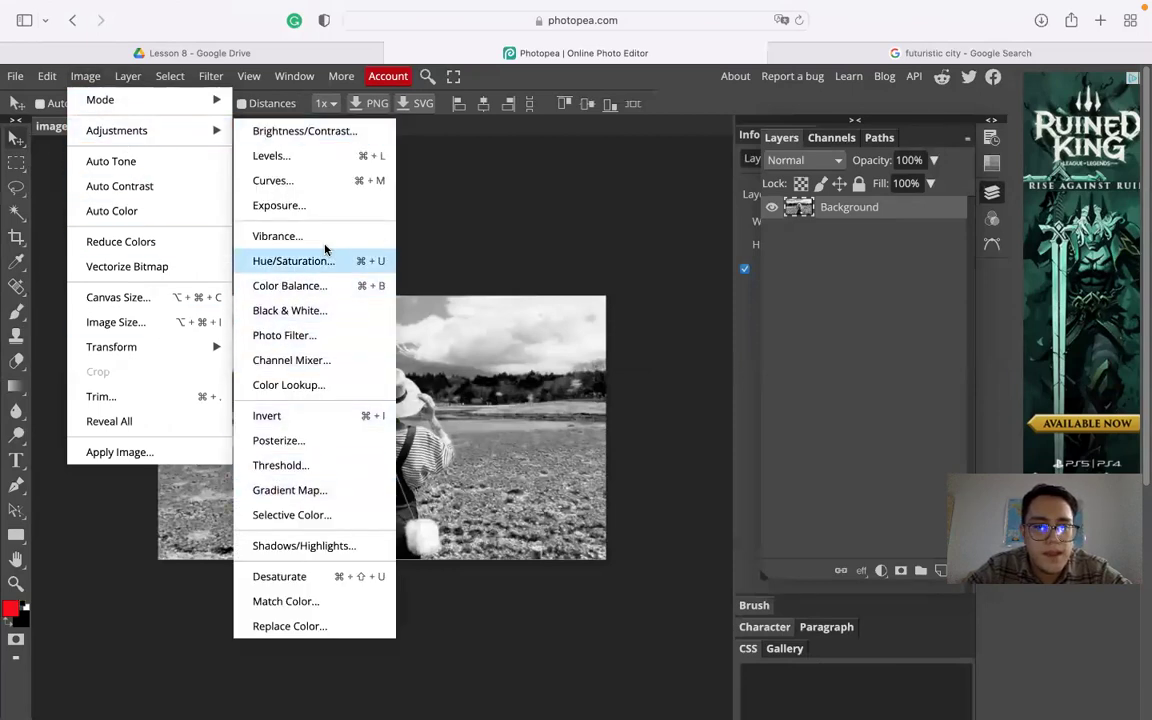
{"action": "left_click", "coordinate": [290, 261]}
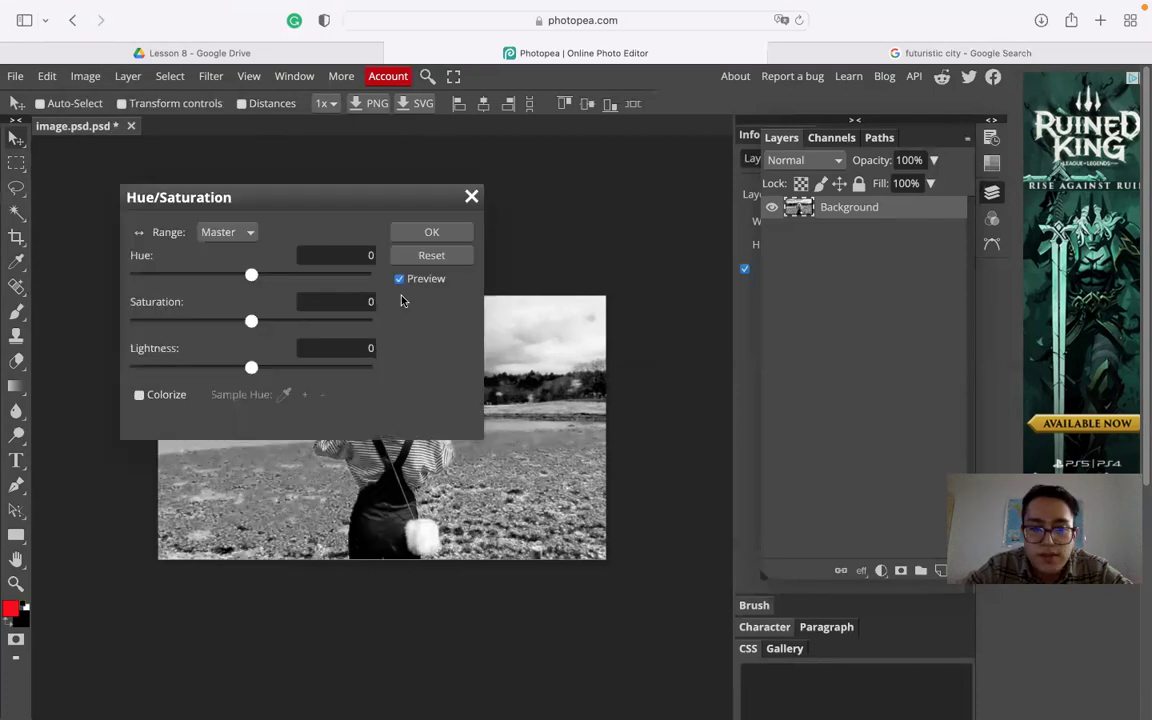
{"action": "left_click_drag", "start_coordinate": [252, 276], "coordinate": [325, 283]}
{"action": "left_click_drag", "start_coordinate": [251, 320], "coordinate": [329, 320]}
{"action": "left_click", "coordinate": [471, 197]}
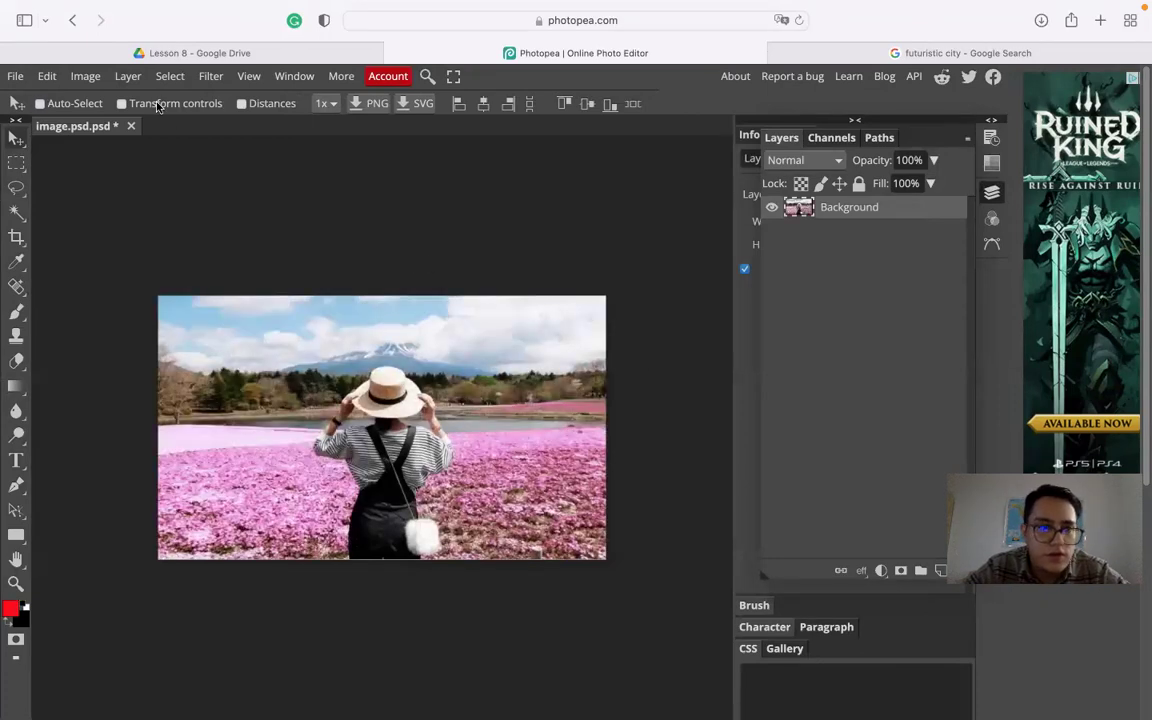
Start a Hue/Saturation adjustment on the colour photo, shift the hue to 147, clear the dialog off the photo and compare the preview
{"action": "left_click", "coordinate": [85, 76]}
{"action": "mouse_move", "coordinate": [118, 128]}
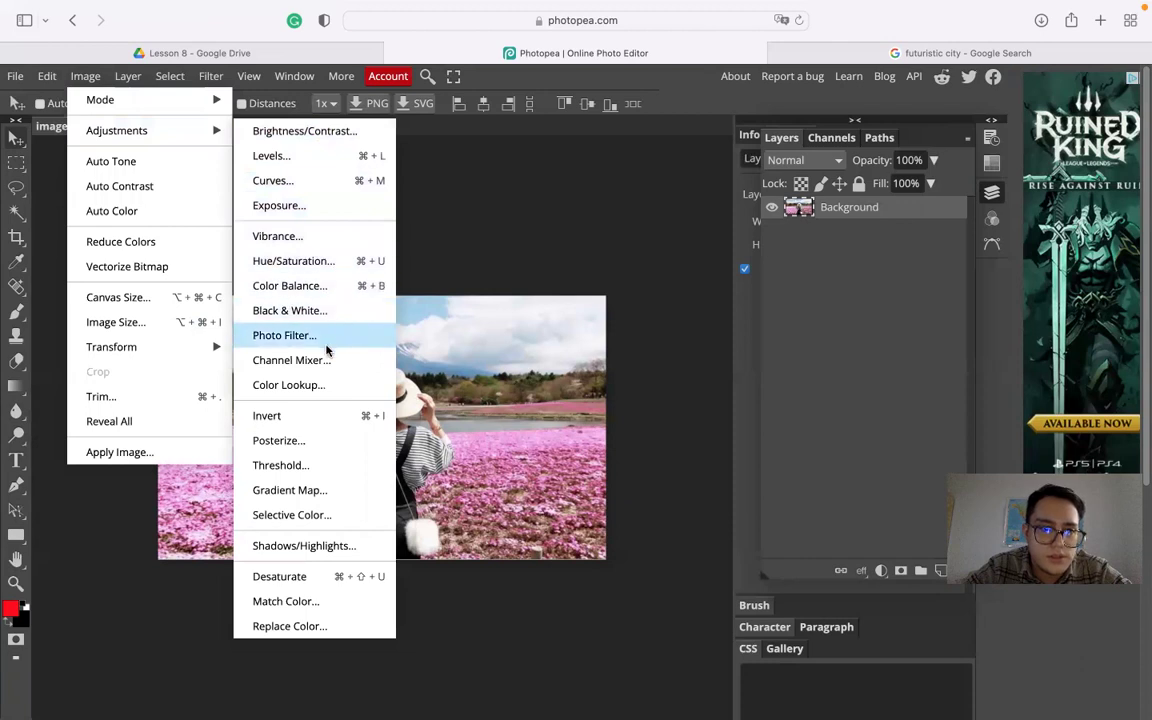
{"action": "left_click", "coordinate": [324, 263]}
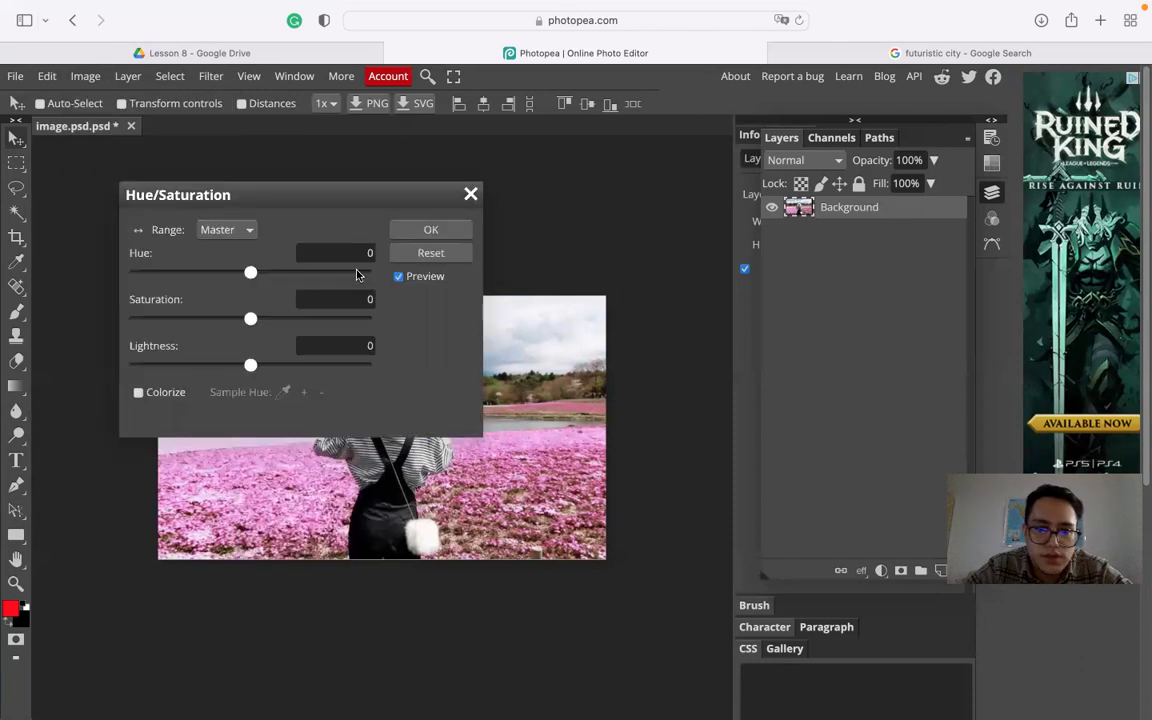
{"action": "left_click", "coordinate": [319, 273]}
{"action": "left_click_drag", "start_coordinate": [336, 278], "coordinate": [342, 273]}
{"action": "left_click_drag", "start_coordinate": [333, 205], "coordinate": [896, 261]}
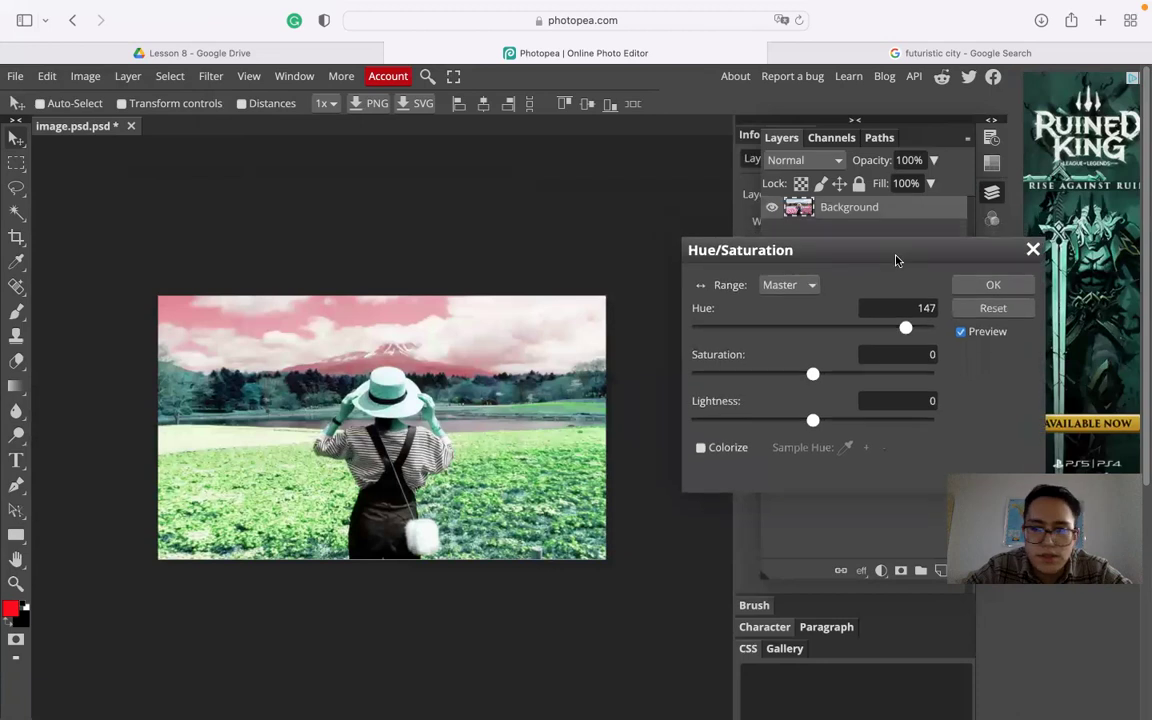
{"action": "left_click", "coordinate": [962, 332]}
{"action": "left_click", "coordinate": [962, 332]}
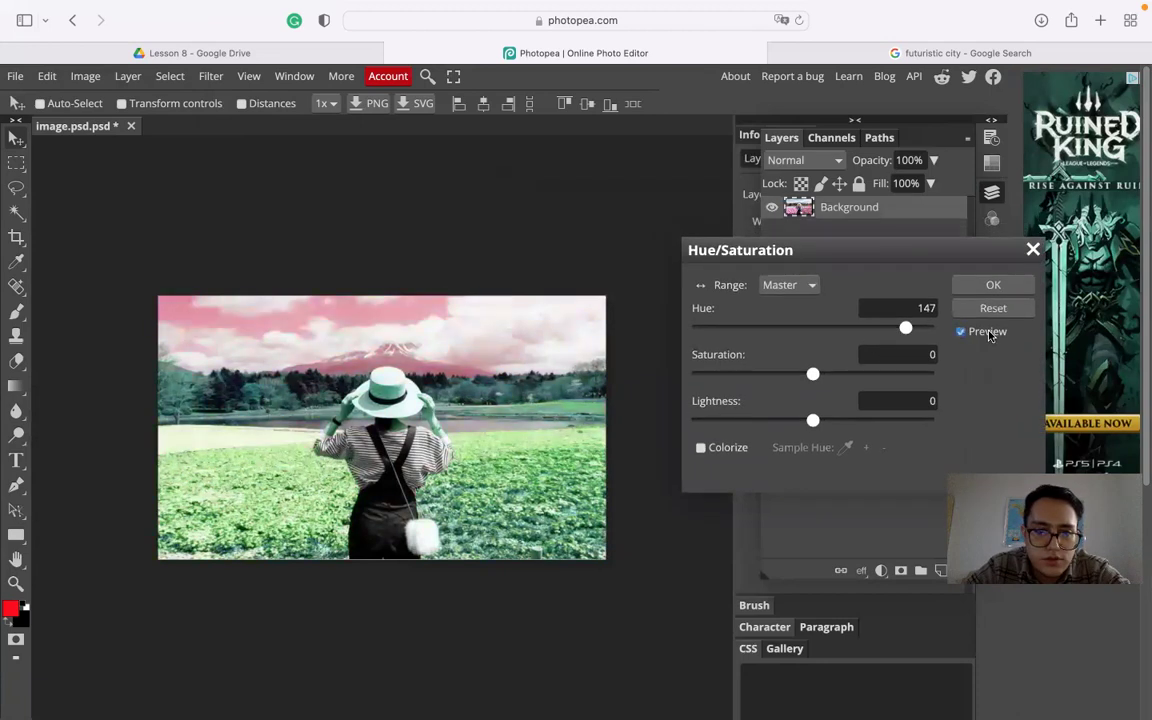
Set the hue to 27, saturation to 59 and lightness to 4, and apply the Hue/Saturation adjustment to the flower-field photo
{"action": "left_click_drag", "start_coordinate": [880, 335], "coordinate": [830, 333]}
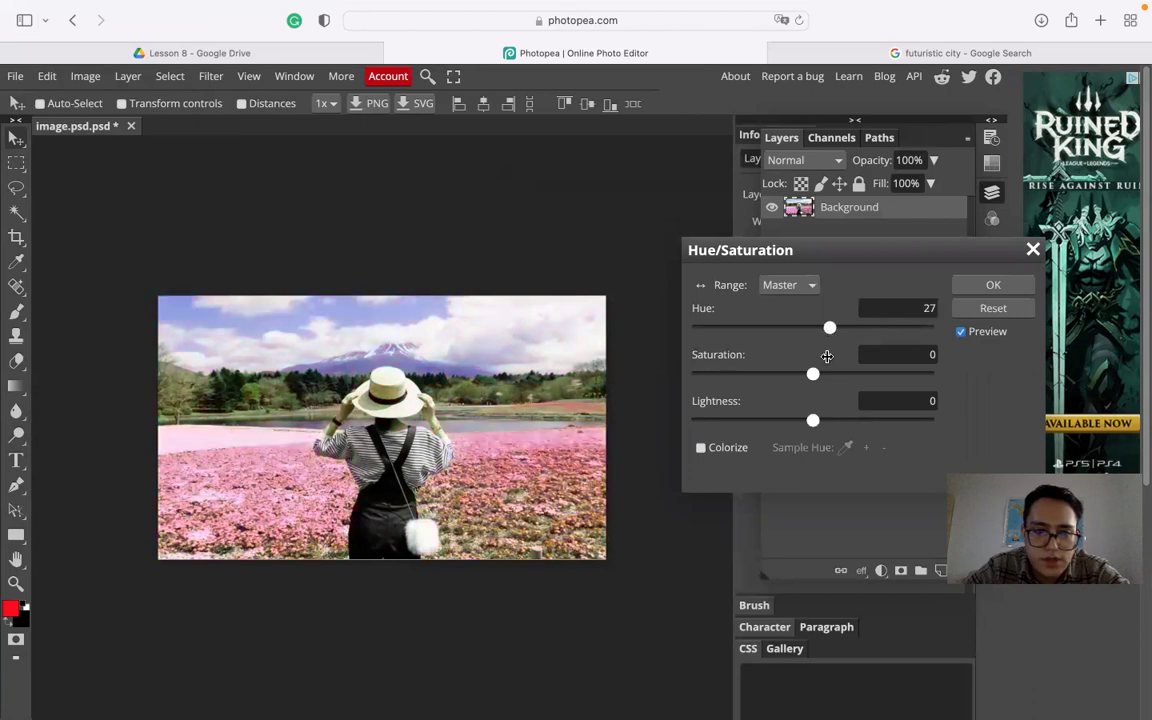
{"action": "left_click_drag", "start_coordinate": [813, 375], "coordinate": [881, 385]}
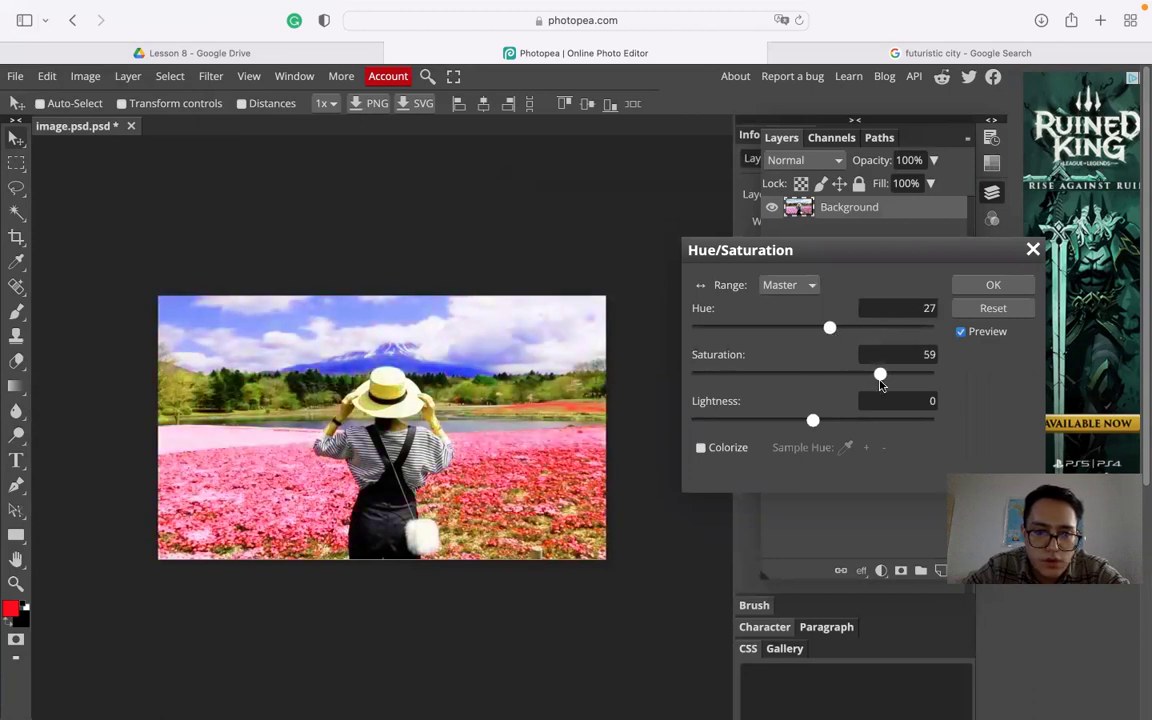
{"action": "mouse_move", "coordinate": [840, 422]}
{"action": "left_mouse_down"}
{"action": "mouse_move", "coordinate": [771, 421]}
{"action": "mouse_move", "coordinate": [867, 427]}
{"action": "mouse_move", "coordinate": [839, 427]}
{"action": "left_mouse_up"}
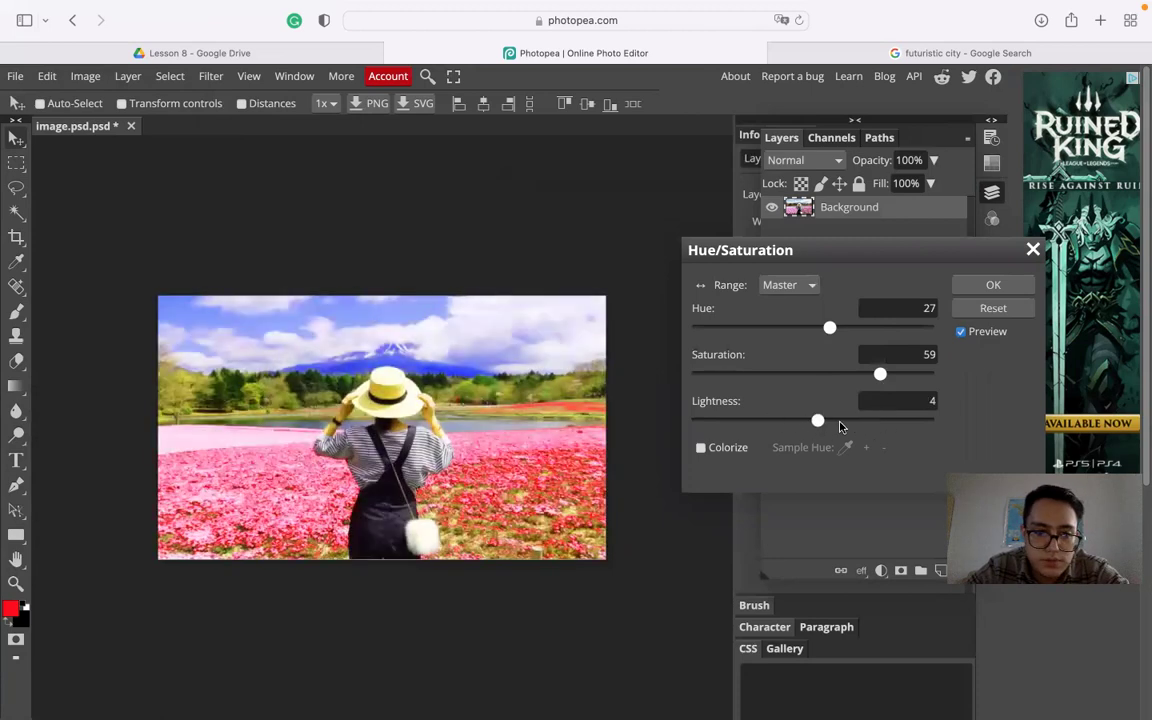
{"action": "left_click", "coordinate": [985, 285]}
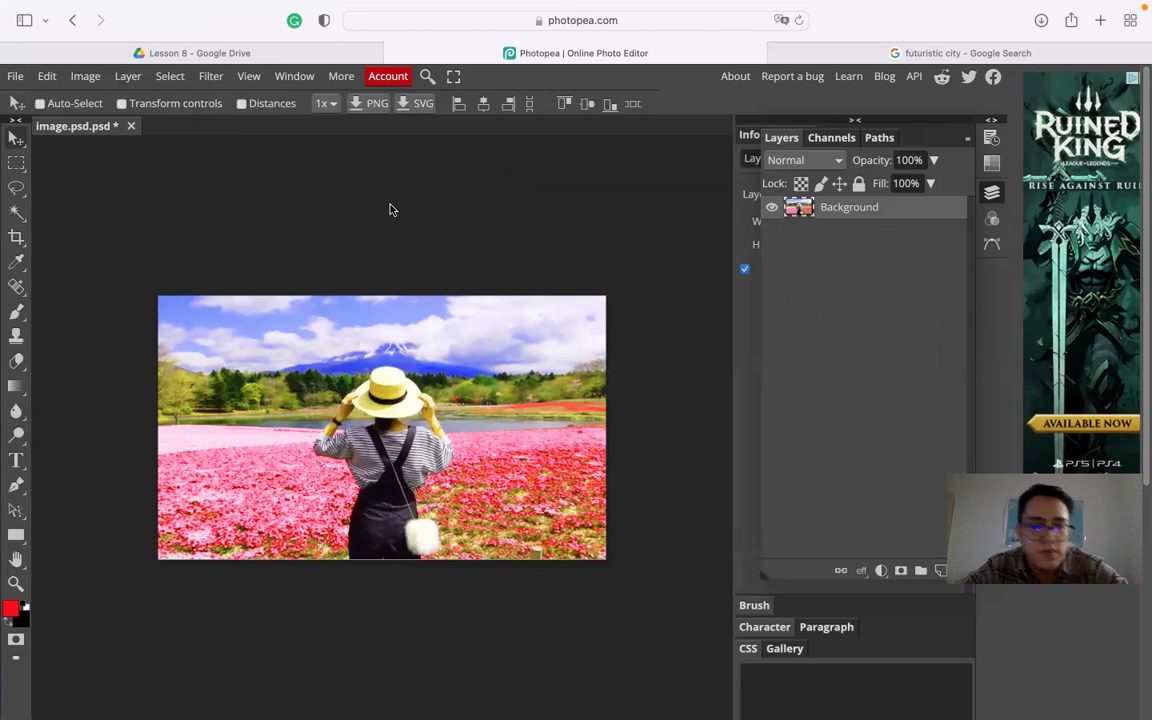
Switch to the PowerPoint lesson and review the picture-editing tasks on slides 3 and 4
{"action": "key", "text": "ctrl+Left"}
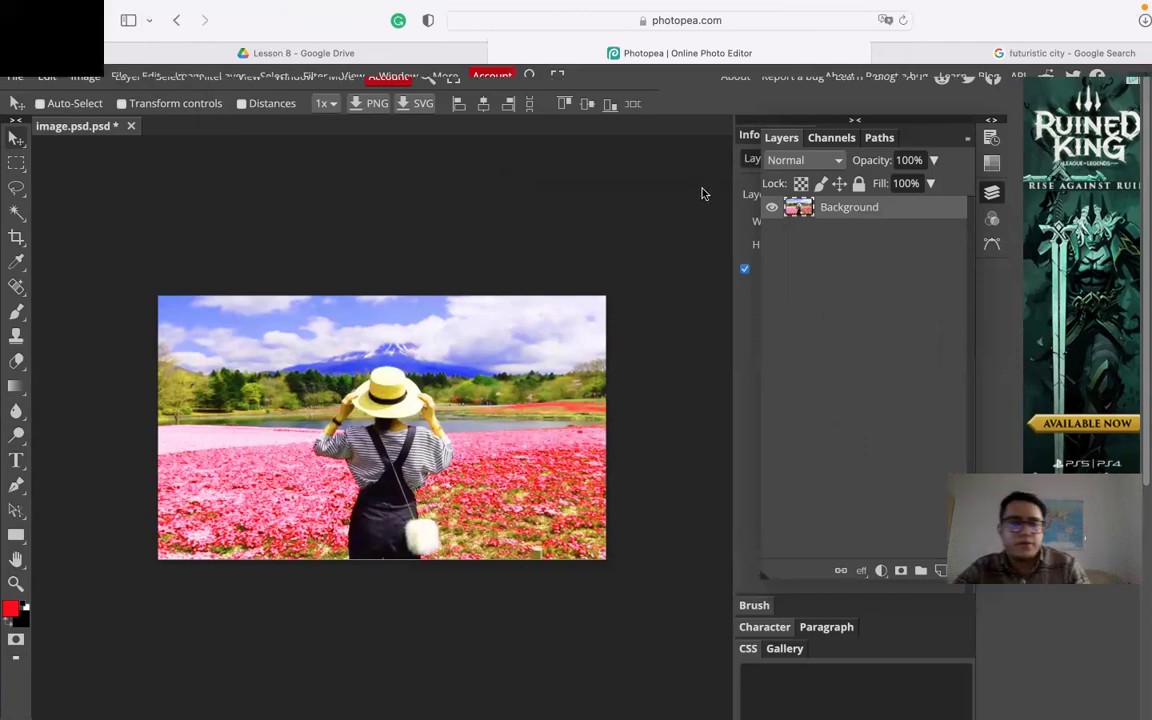
{"action": "key", "text": "ctrl+Right"}
{"action": "key", "text": "ctrl+Right"}
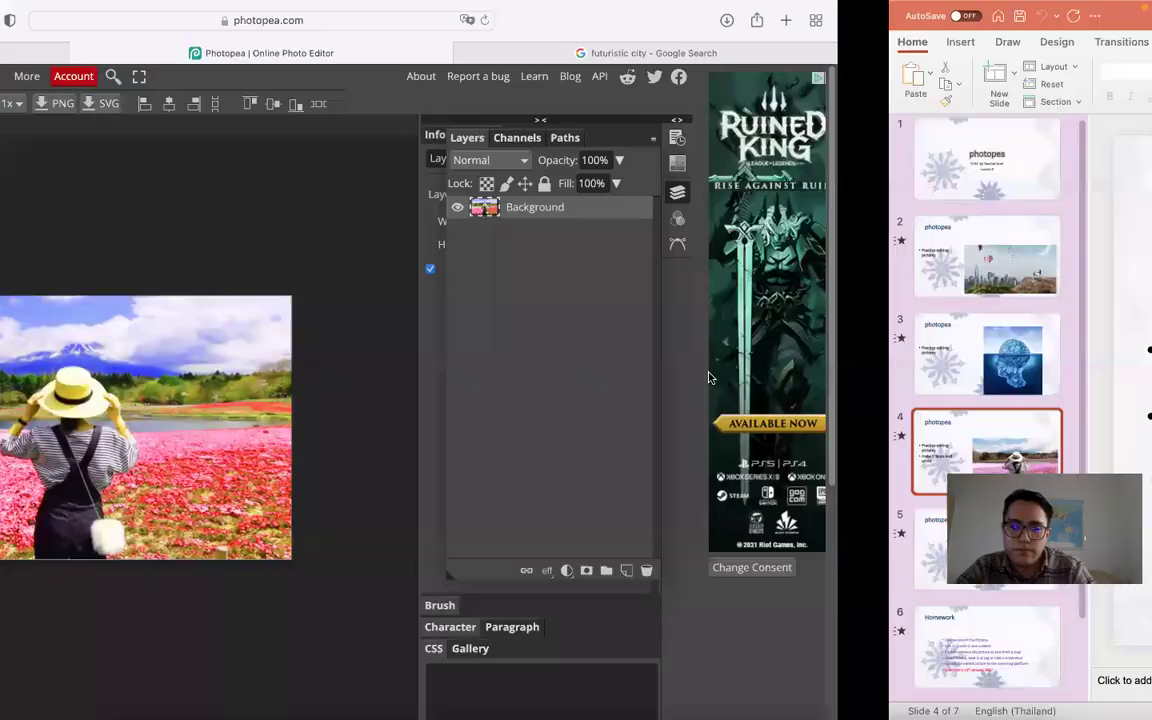
{"action": "left_click", "coordinate": [101, 354]}
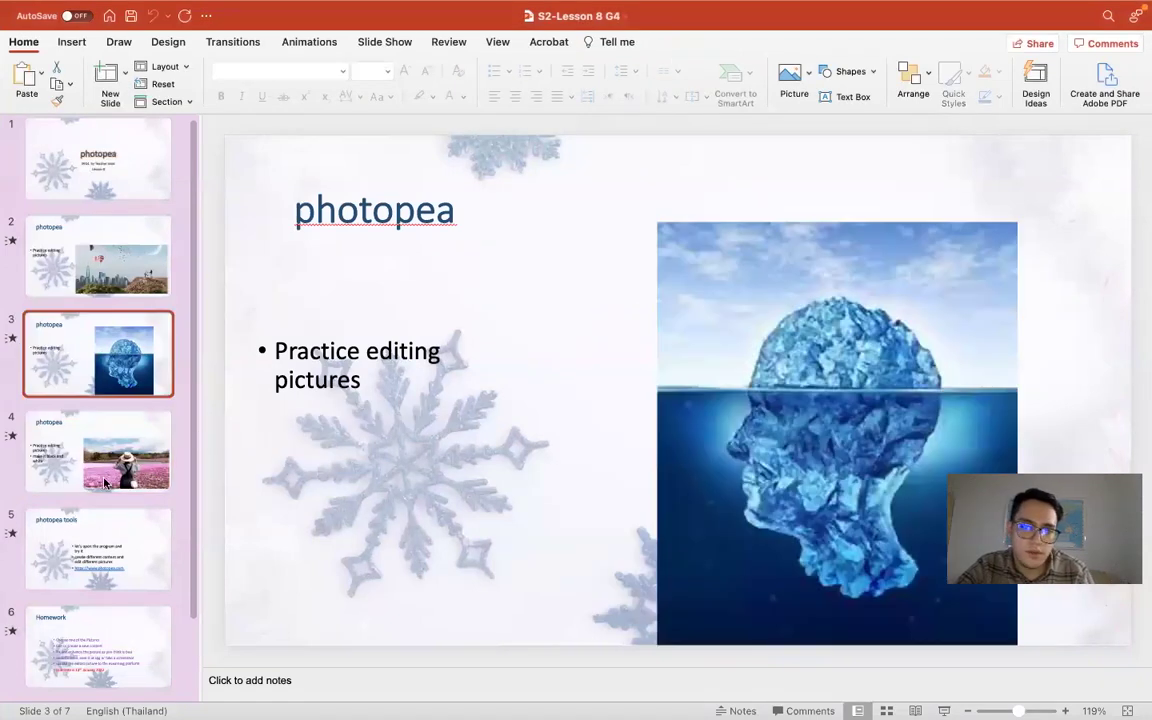
{"action": "left_click", "coordinate": [104, 483]}
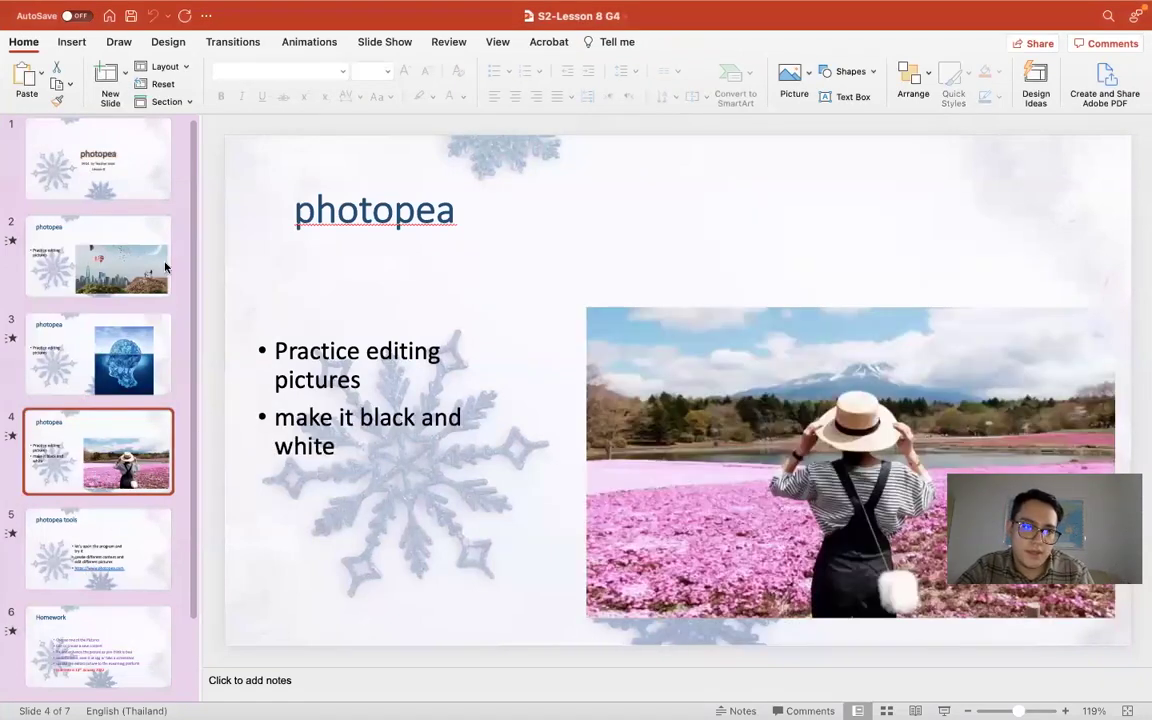